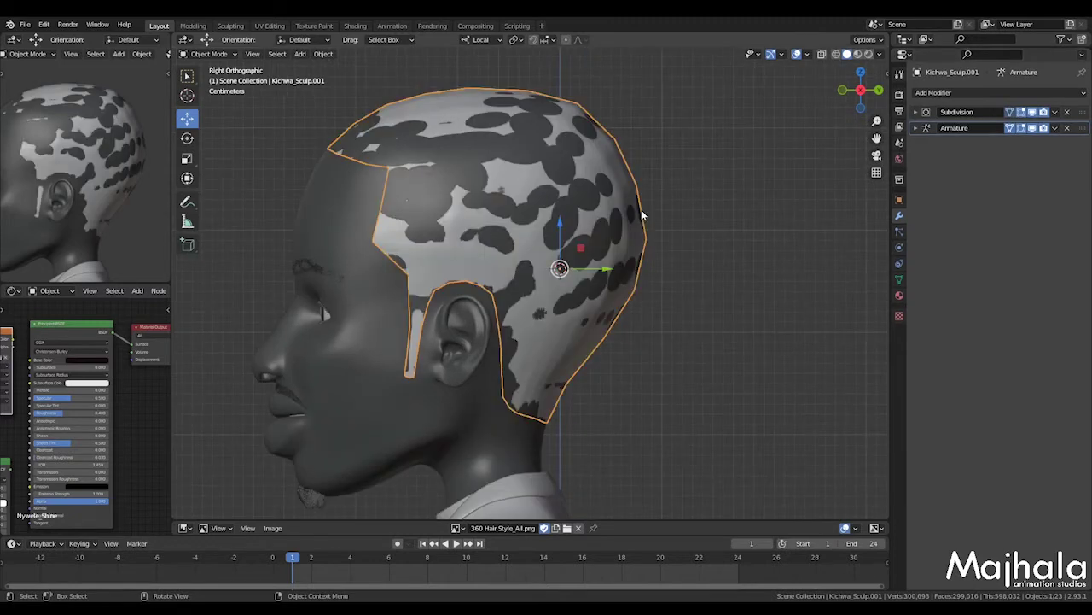
mouse_move(659, 226)
middle_down()
mouse_move(702, 201)
mouse_move(653, 222)
mouse_move(651, 213)
mouse_move(681, 205)
mouse_move(641, 233)
middle_up()
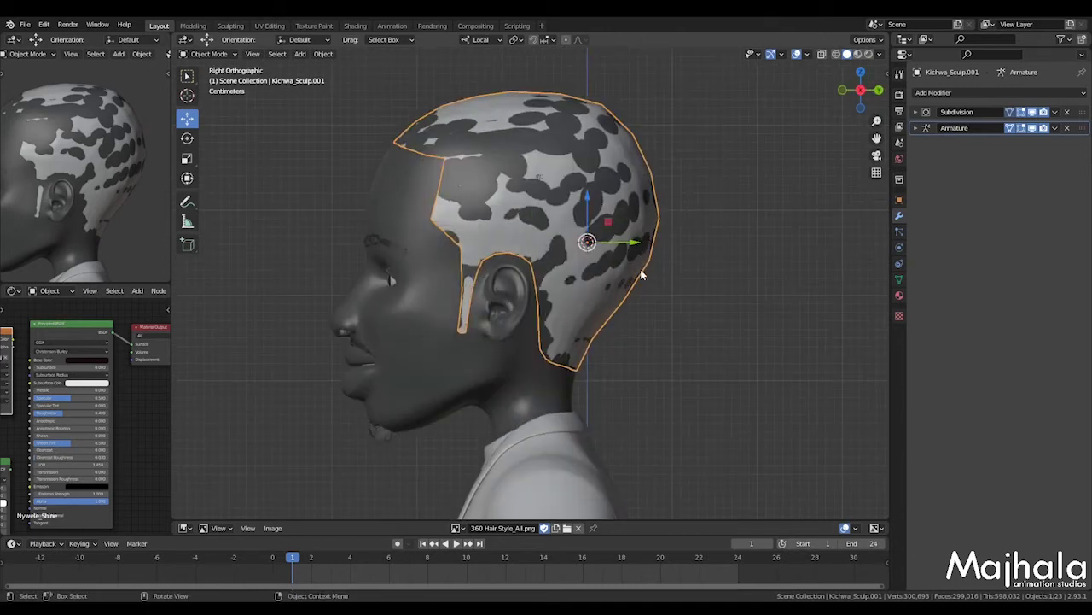
scroll(641, 275, down, 2)
key(g)
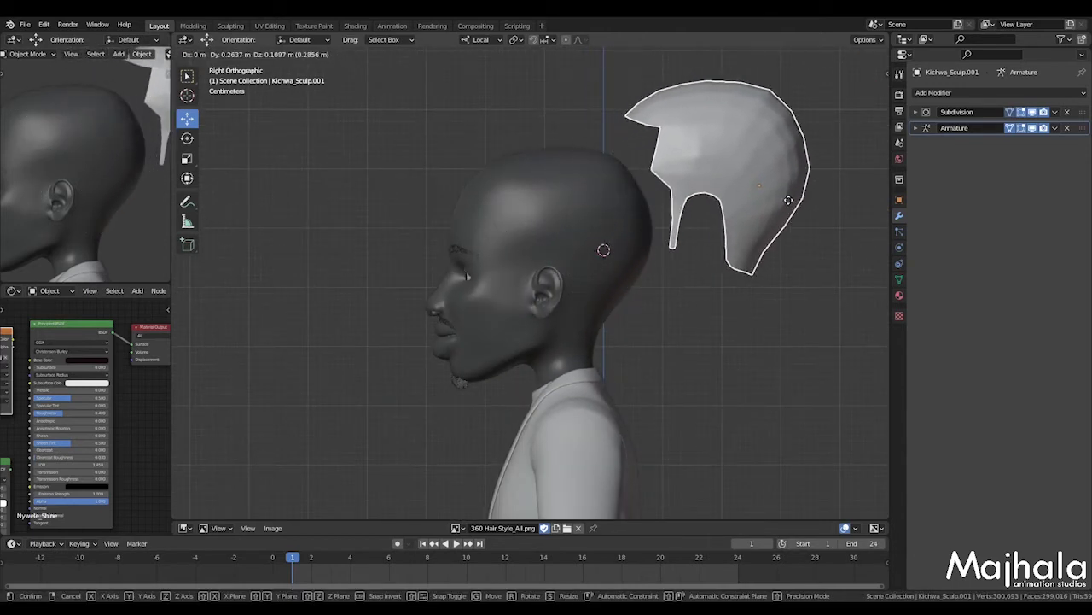
right_click(633, 209)
scroll(615, 203, up, 1)
Save the file and enlarge the reference image area beneath the 3D view, keeping the head in sight
key(ctrl+s)
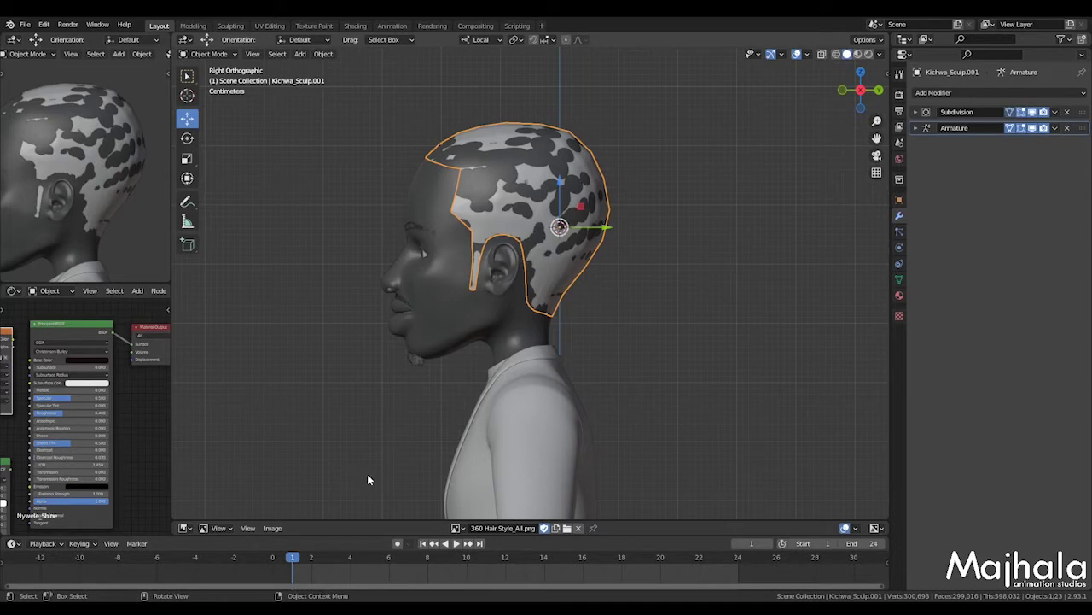
drag(385, 519, 384, 329)
scroll(453, 432, down, 1)
middle_drag(453, 431, 460, 446)
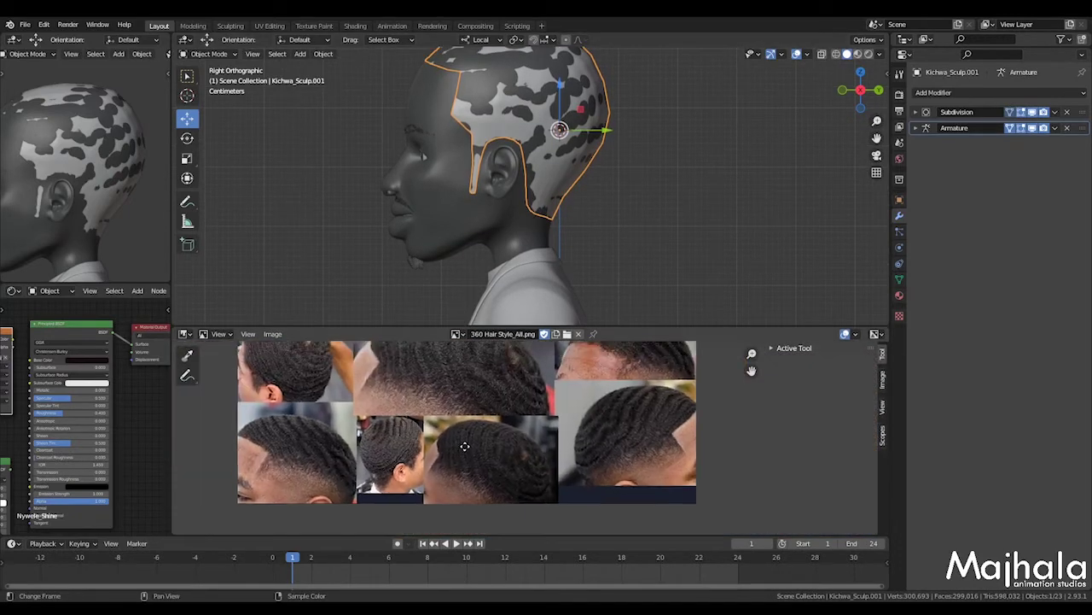
scroll(572, 200, down, 2)
shift+middle_drag(572, 201, 574, 226)
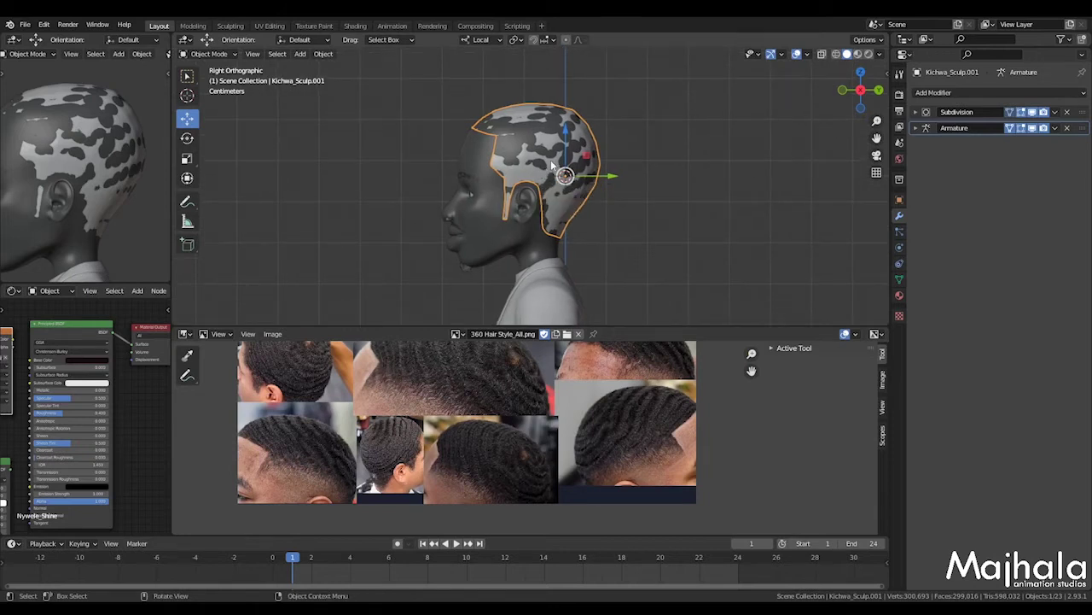
Examine the wave patterns and crown swirls in the short-hair reference photos
middle_drag(521, 343, 529, 361)
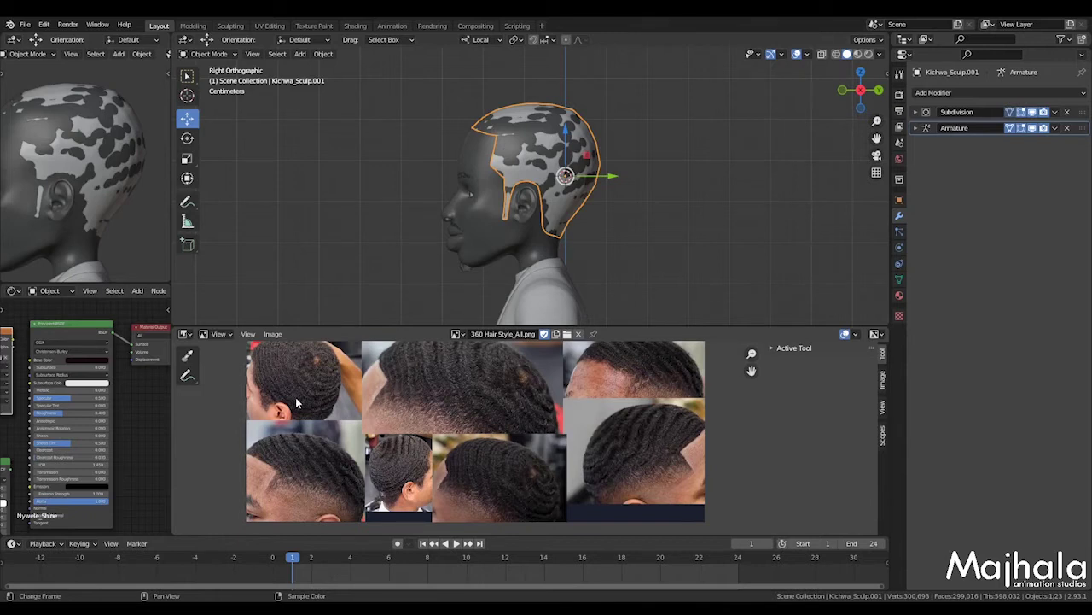
scroll(320, 383, up, 3)
middle_drag(320, 383, 359, 431)
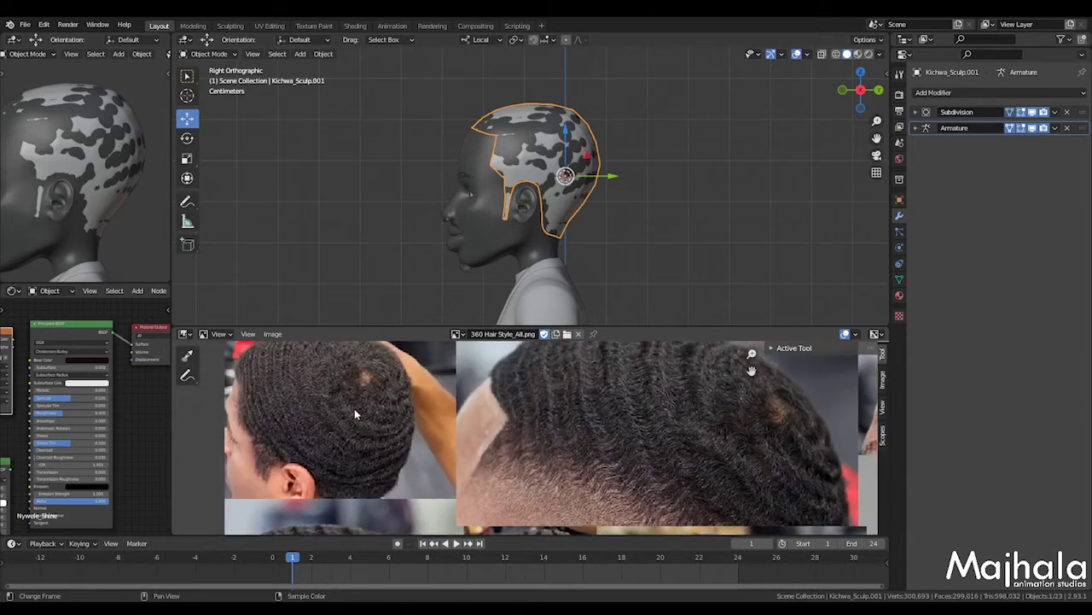
scroll(396, 419, down, 1)
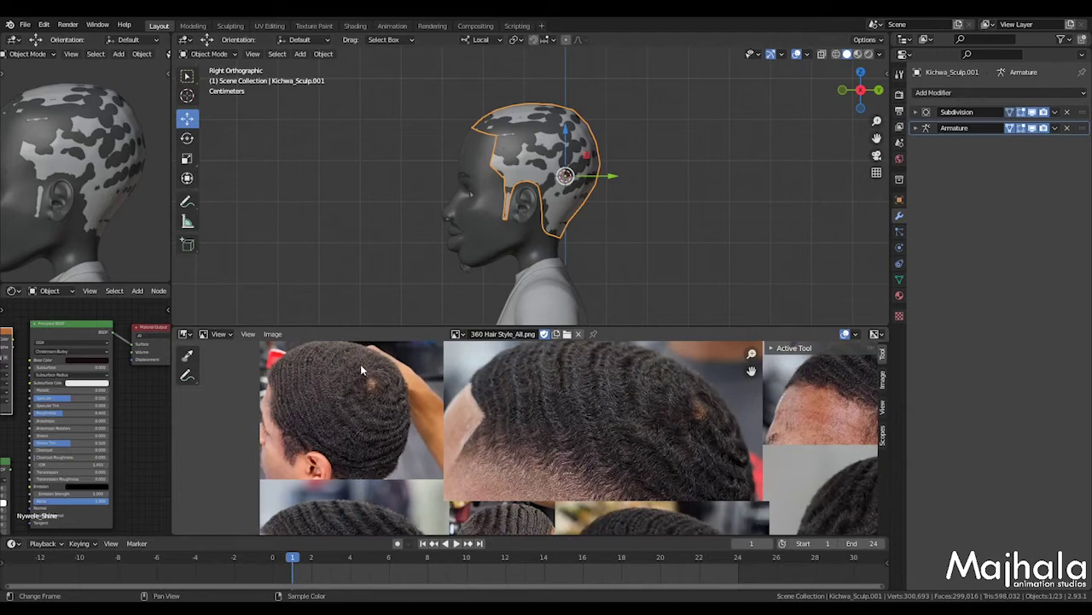
scroll(360, 364, down, 2)
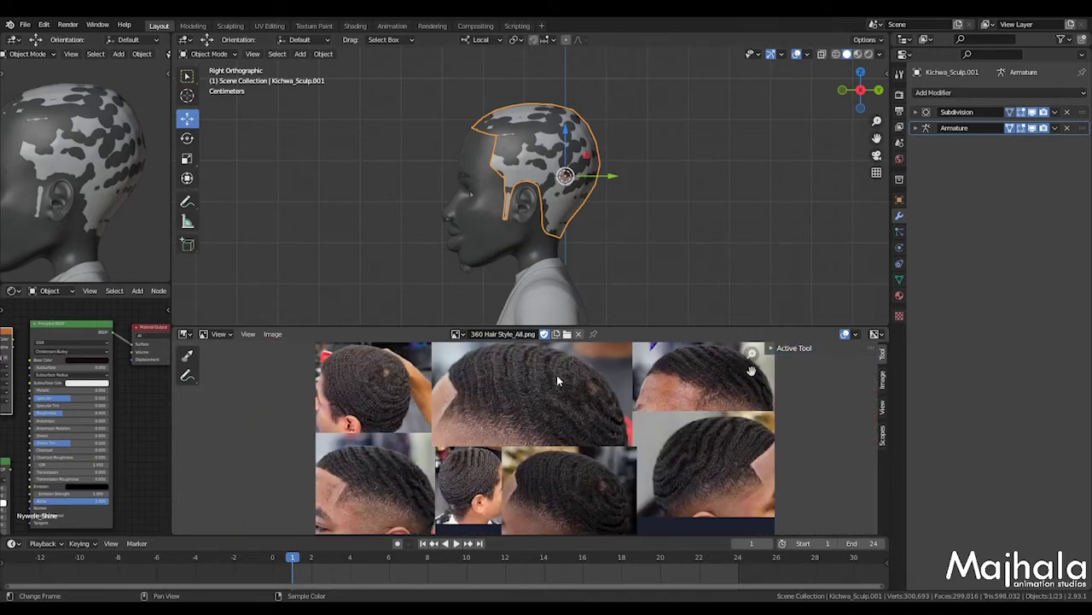
scroll(534, 393, up, 2)
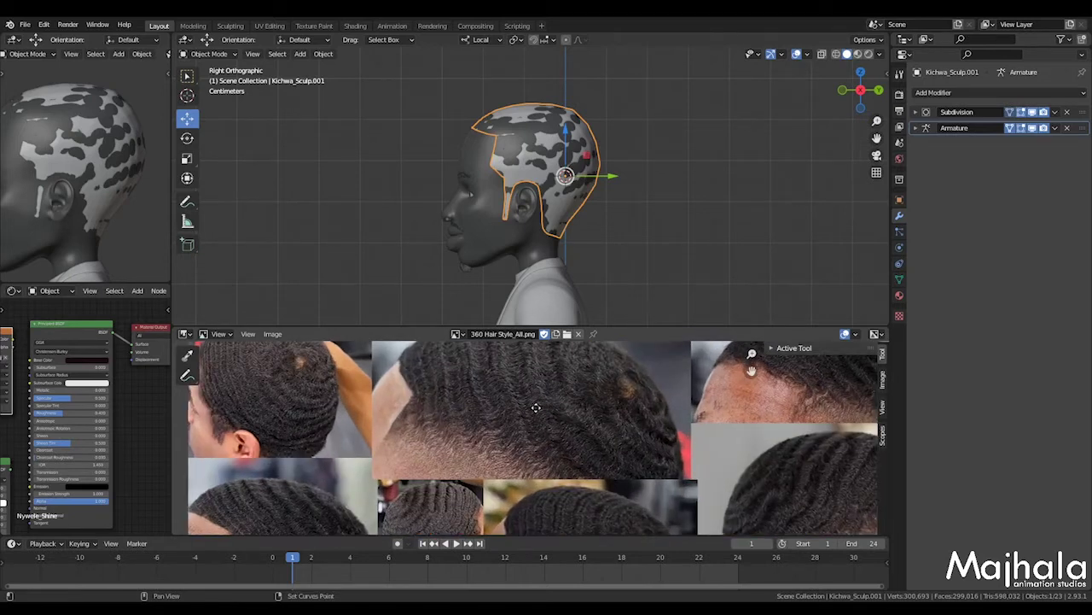
Annotate a wavy line along the hair waves of the large side-view reference photo, from mid-head to the hairline
middle_drag(526, 403, 530, 438)
scroll(495, 408, up, 2)
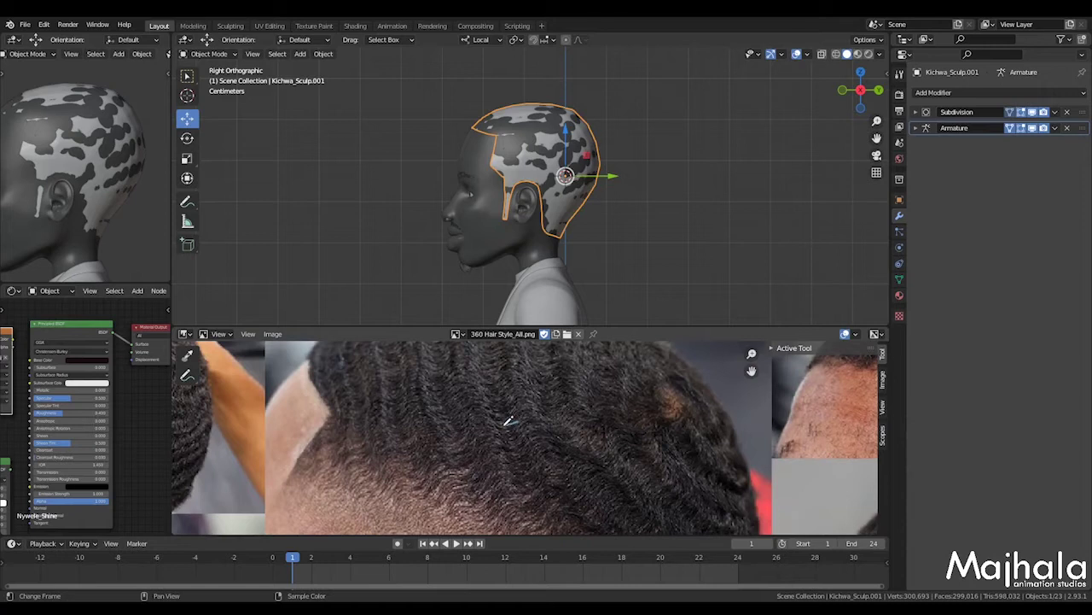
mouse_move(503, 424)
mouse_down()
mouse_move(474, 408)
mouse_move(450, 426)
mouse_move(419, 409)
mouse_up()
mouse_move(393, 423)
mouse_down()
mouse_move(376, 411)
mouse_move(363, 425)
mouse_move(346, 415)
mouse_move(329, 426)
mouse_up()
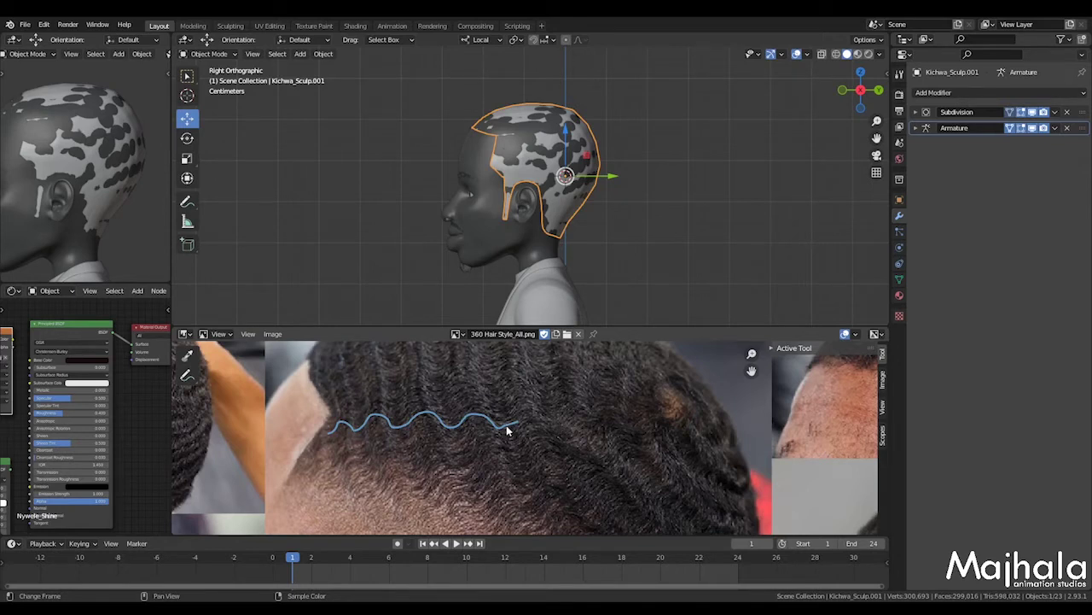
Annotate a second wavy line just below the first one on the large side-view reference photo
scroll(480, 441, down, 3)
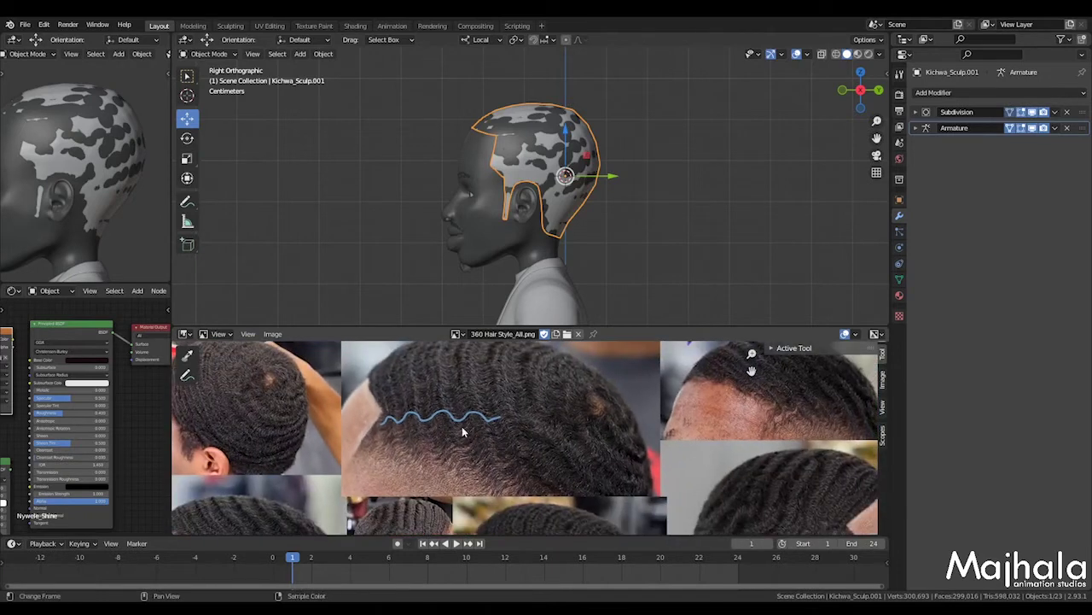
scroll(448, 403, up, 1)
middle_drag(487, 428, 487, 413)
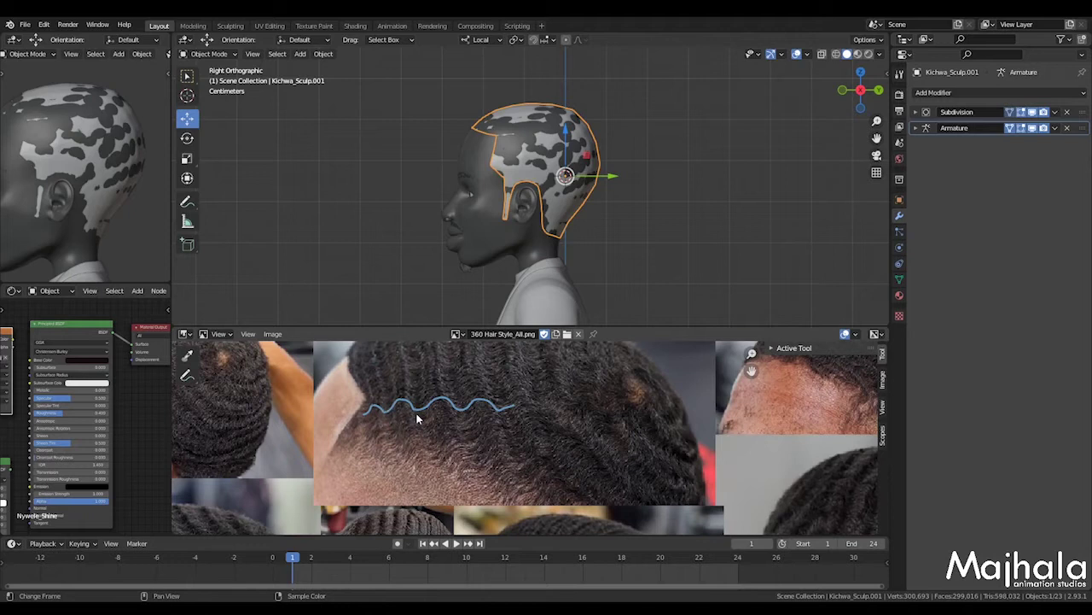
scroll(487, 430, up, 2)
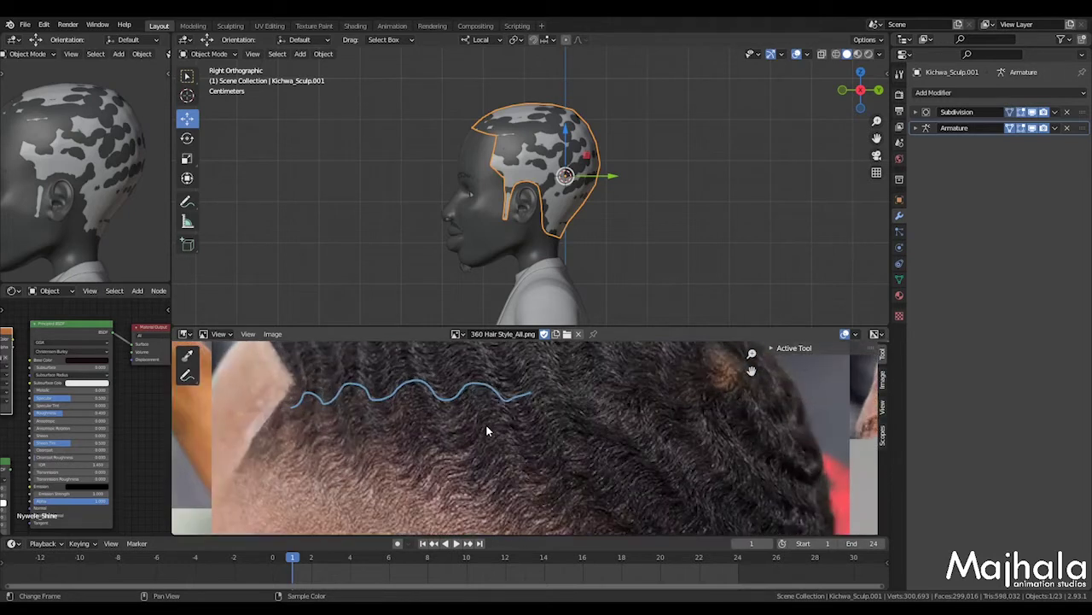
middle_drag(499, 425, 504, 443)
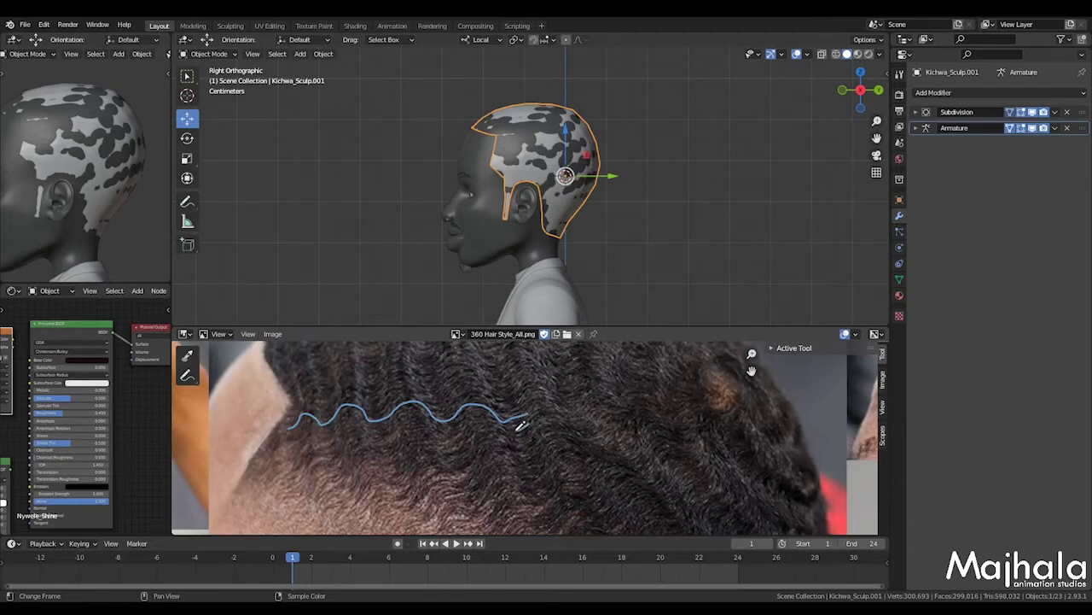
mouse_move(515, 425)
mouse_down()
mouse_move(478, 419)
mouse_move(465, 442)
mouse_move(479, 449)
mouse_up()
mouse_move(463, 449)
mouse_down()
mouse_move(427, 434)
mouse_move(405, 461)
mouse_move(363, 443)
mouse_move(349, 451)
mouse_move(353, 468)
mouse_up()
Examine the whole set of reference photos to compare how the waves flow around the head
scroll(471, 433, down, 1)
scroll(471, 433, down, 1)
scroll(517, 431, down, 2)
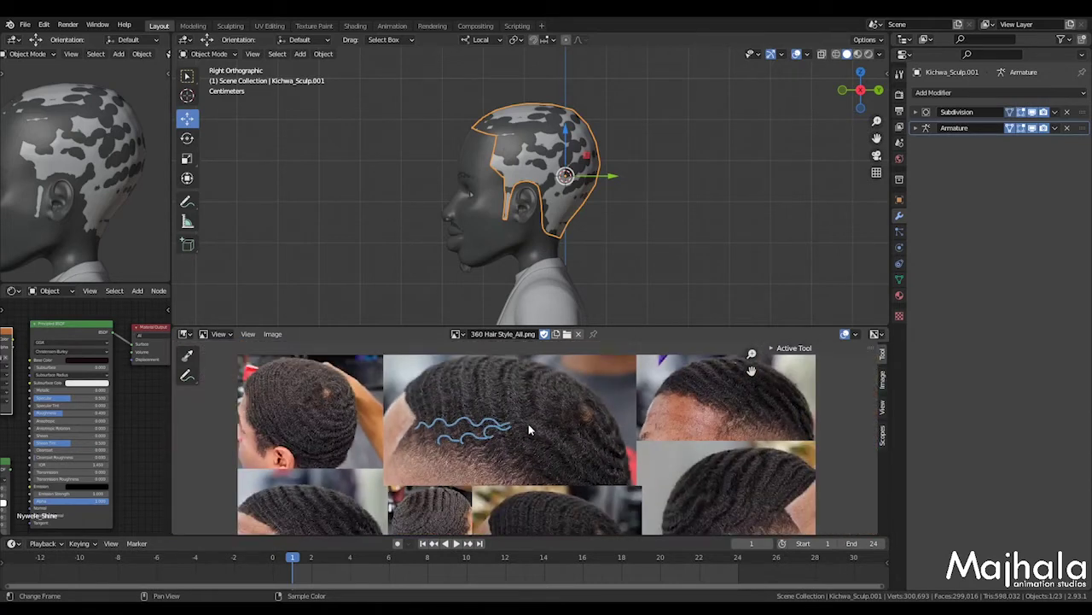
middle_drag(546, 430, 562, 424)
scroll(551, 420, up, 1)
scroll(551, 420, down, 1)
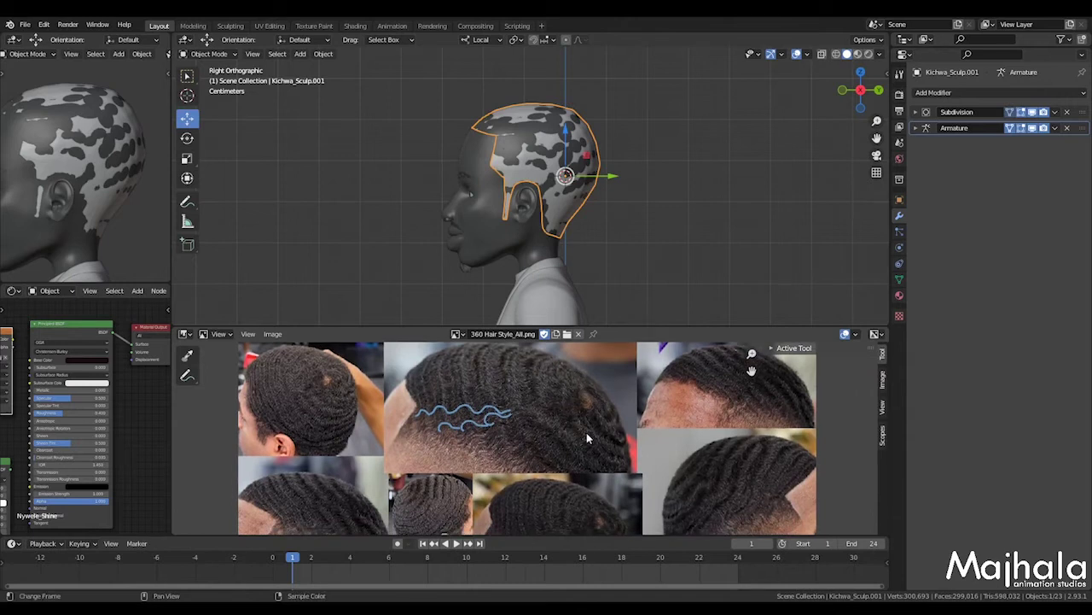
scroll(597, 422, down, 1)
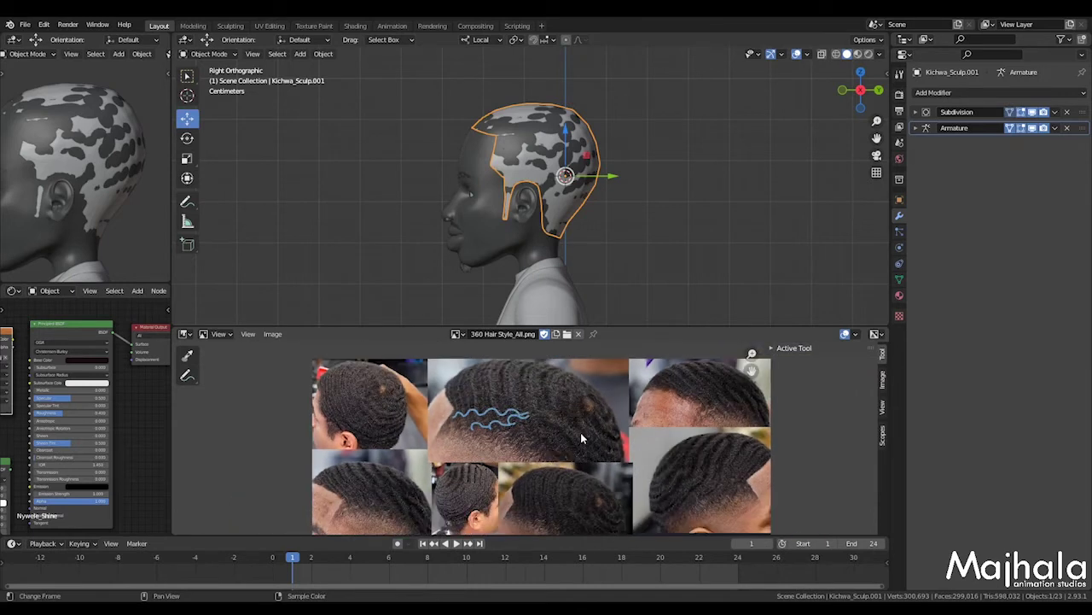
middle_drag(580, 431, 579, 416)
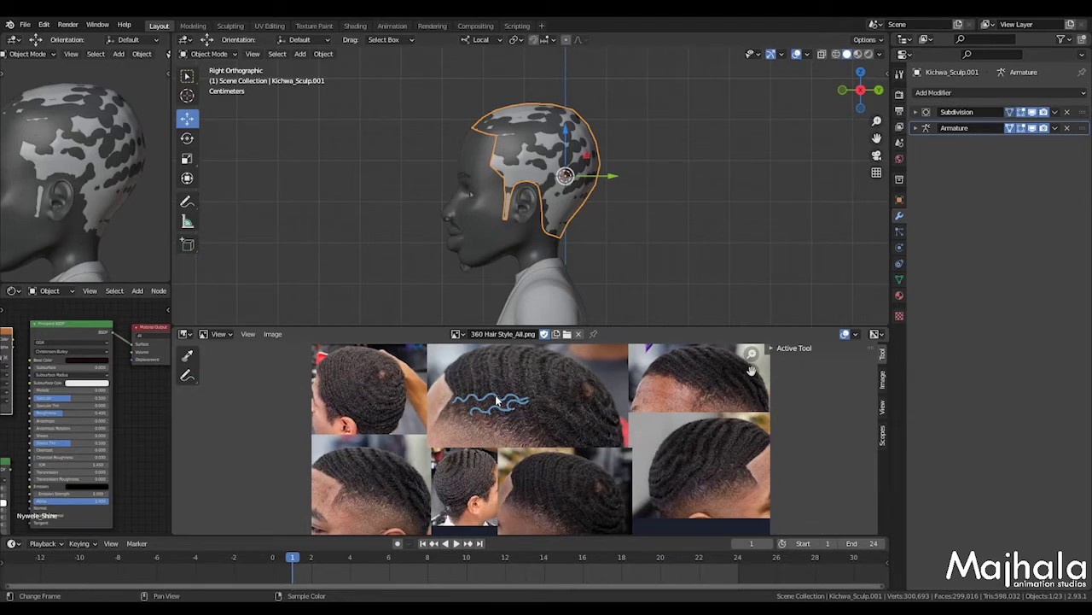
Enlarge the 3D view and annotate concentric rings on the surface of the hair cap around the crown
middle_drag(648, 223, 575, 228)
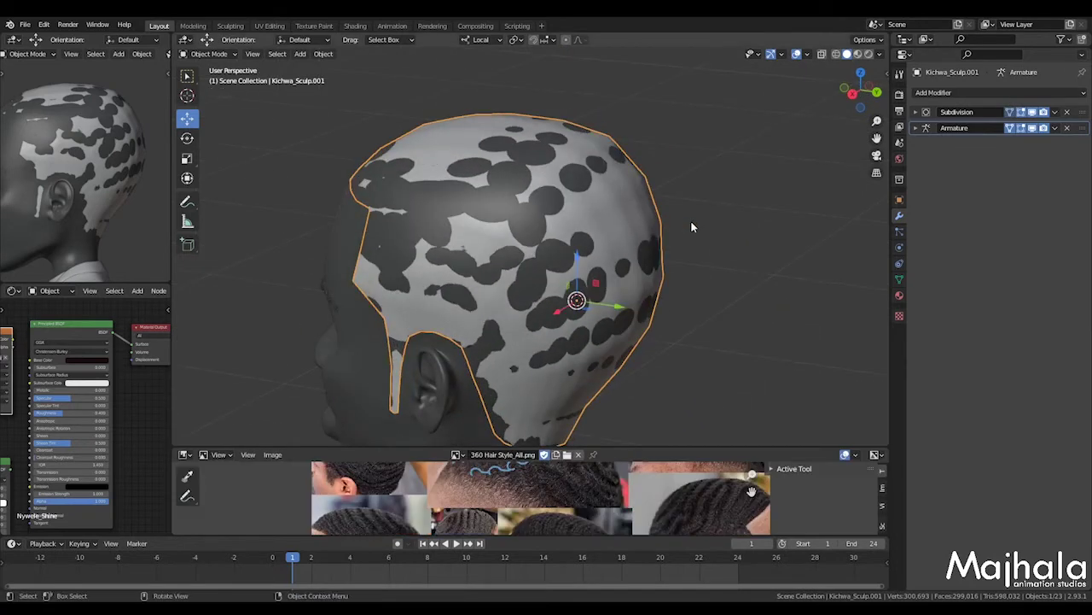
key(KP_3)
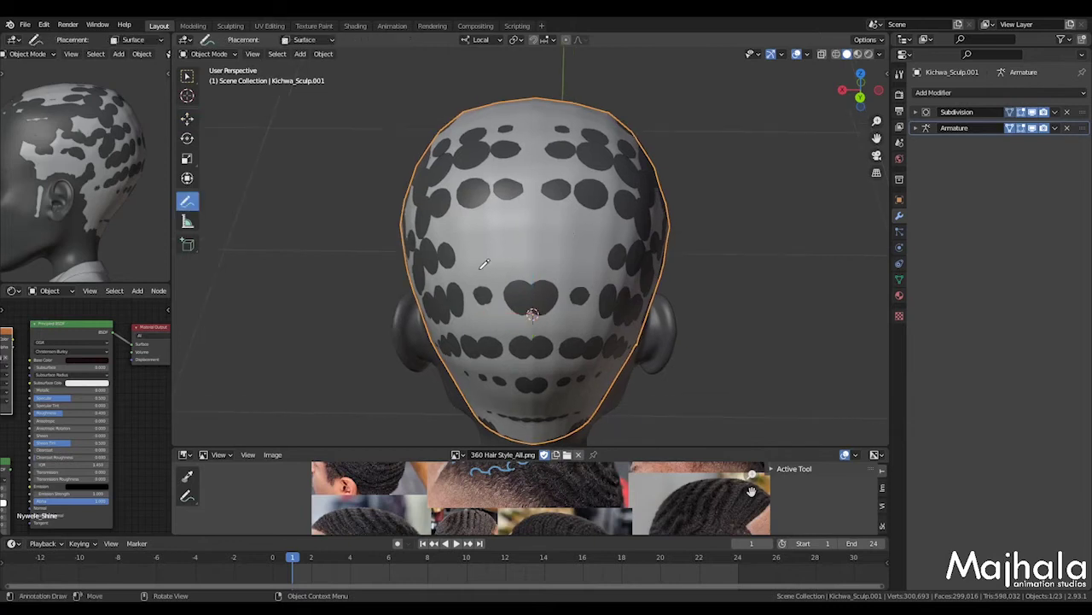
middle_drag(486, 261, 601, 255)
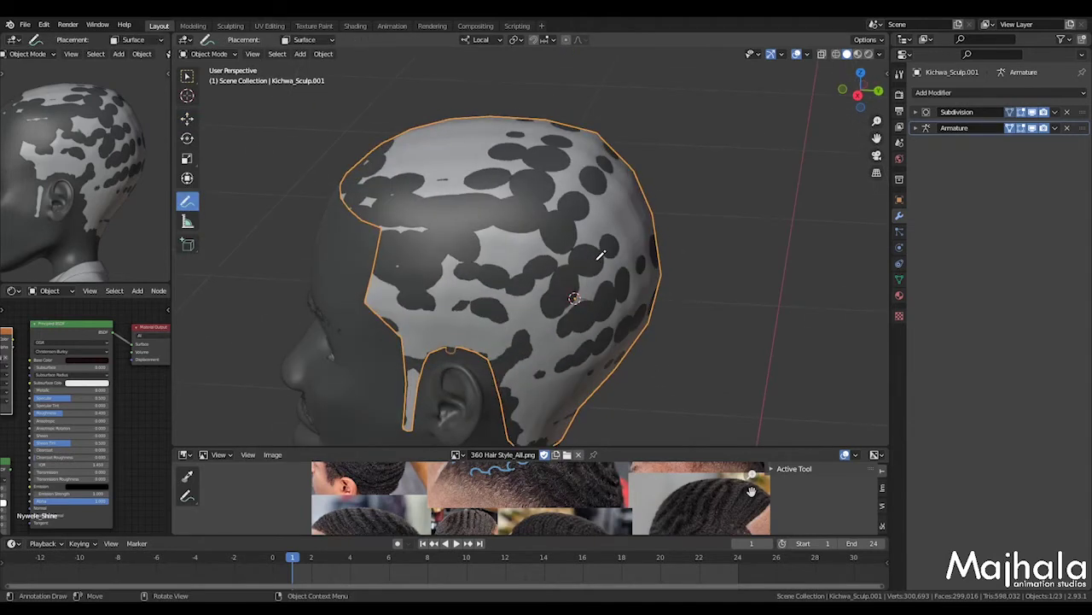
key(KP_3)
scroll(606, 248, down, 4)
middle_drag(642, 244, 557, 282)
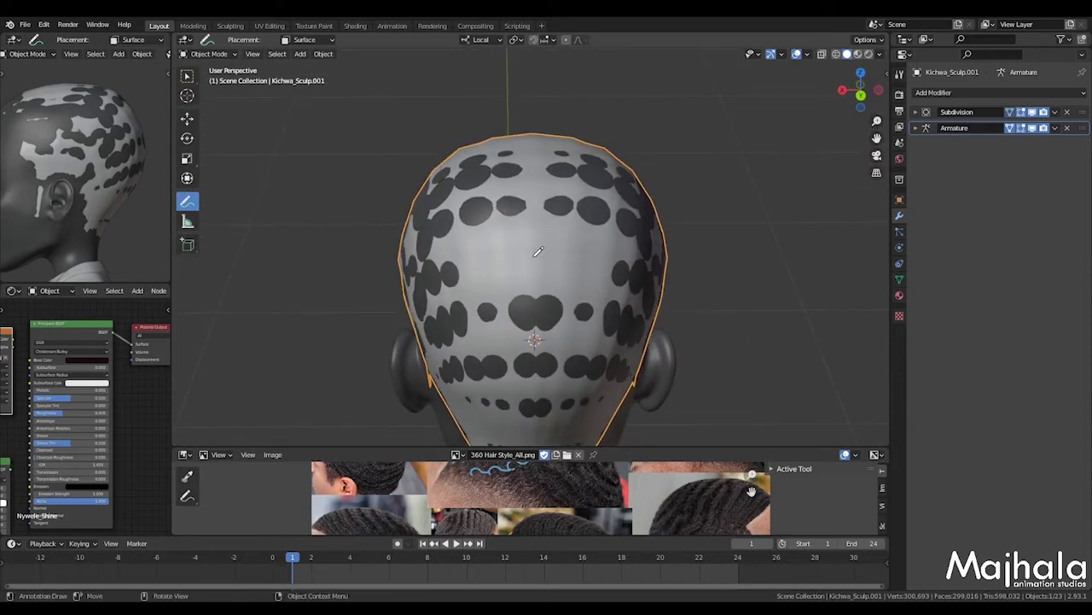
mouse_move(540, 251)
mouse_down()
mouse_move(529, 275)
mouse_move(551, 263)
mouse_move(521, 248)
mouse_move(514, 275)
mouse_move(560, 280)
mouse_move(558, 248)
mouse_move(521, 224)
mouse_move(491, 256)
mouse_move(525, 301)
mouse_move(592, 278)
mouse_move(557, 224)
mouse_move(481, 212)
mouse_move(475, 260)
mouse_move(492, 287)
mouse_up()
mouse_move(538, 203)
mouse_down()
mouse_move(567, 207)
mouse_move(609, 265)
mouse_move(519, 307)
mouse_up()
Annotate hair-wave lines across the top and back of the hair cap, and enlarge the reference image area again for comparison
mouse_move(519, 234)
middle_down()
mouse_move(532, 209)
mouse_move(512, 271)
middle_up()
scroll(517, 266, up, 2)
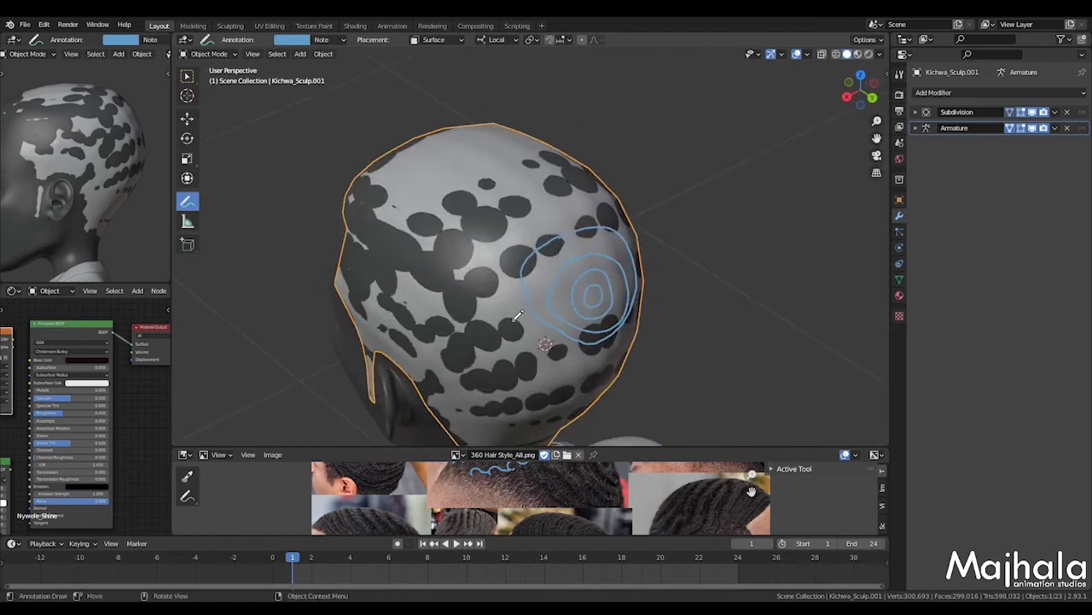
drag(546, 449, 547, 351)
middle_drag(621, 219, 516, 160)
middle_drag(412, 427, 375, 409)
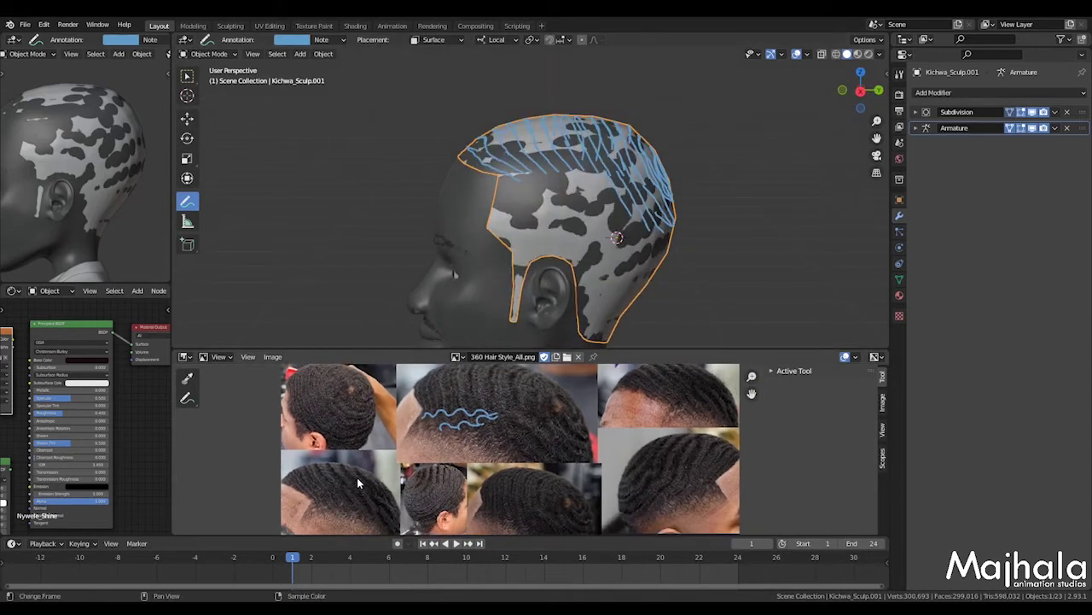
middle_drag(364, 490, 363, 483)
Save the file and return to the Move tool with the head seen from the right side
key(ctrl+s)
click(187, 118)
key(KP_3)
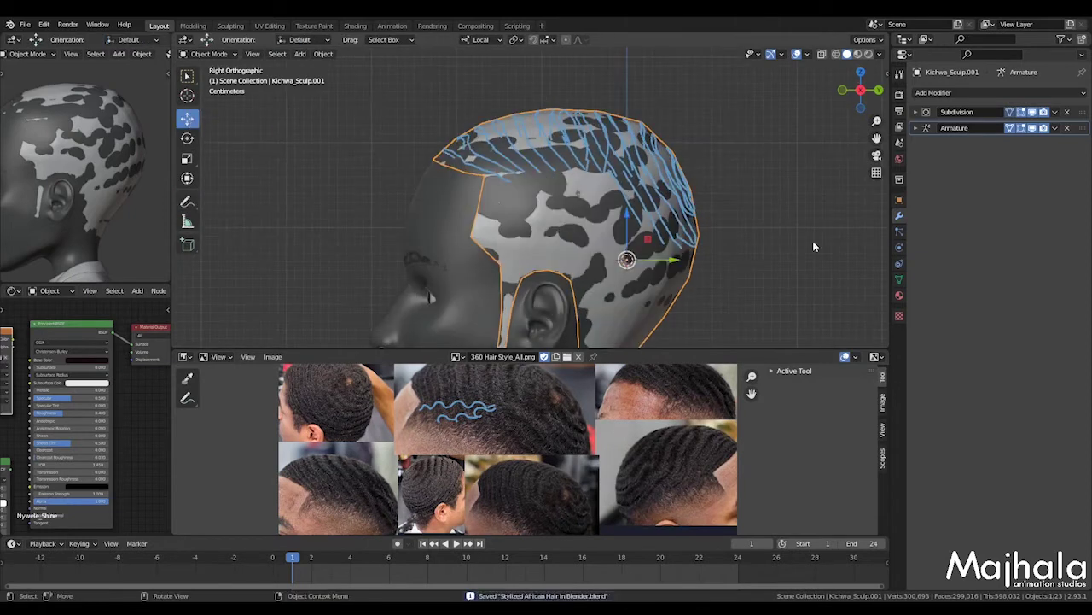
Add a particle system to the hair cap mesh and set its type to Hair
click(900, 234)
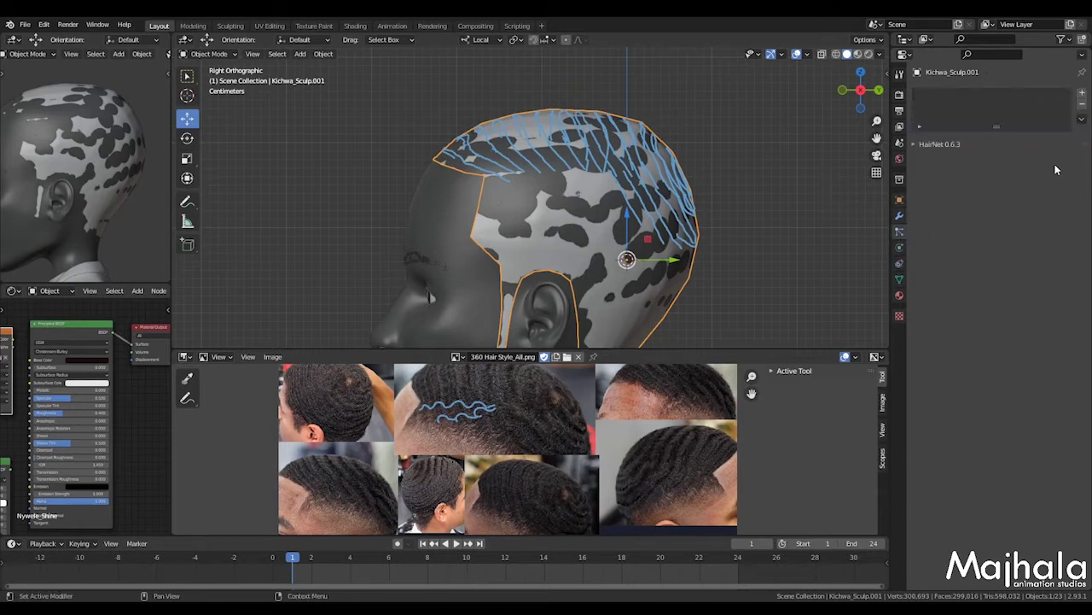
click(1082, 92)
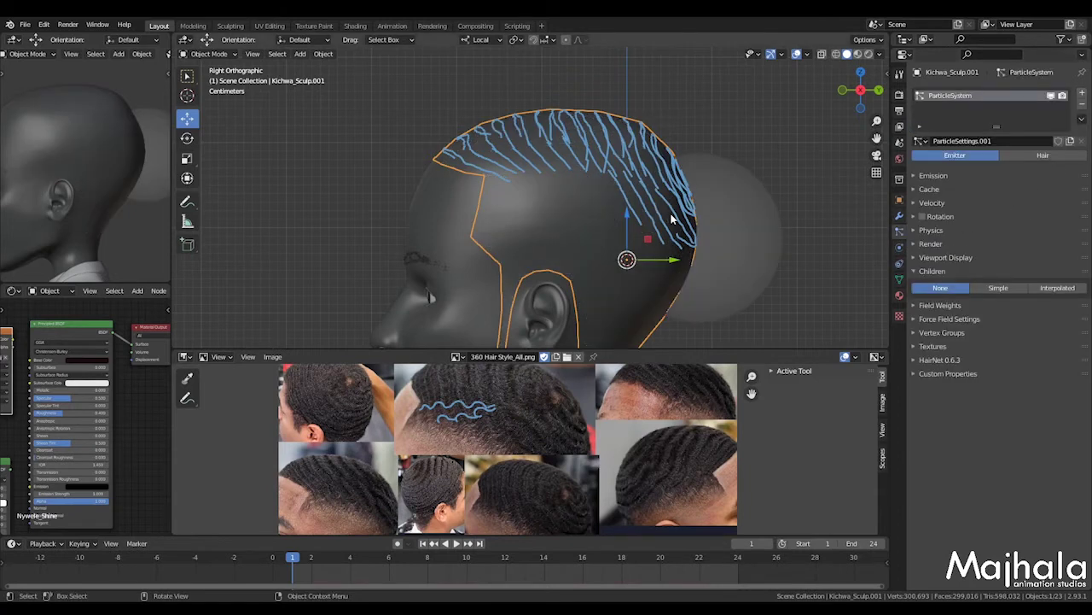
scroll(722, 204, down, 3)
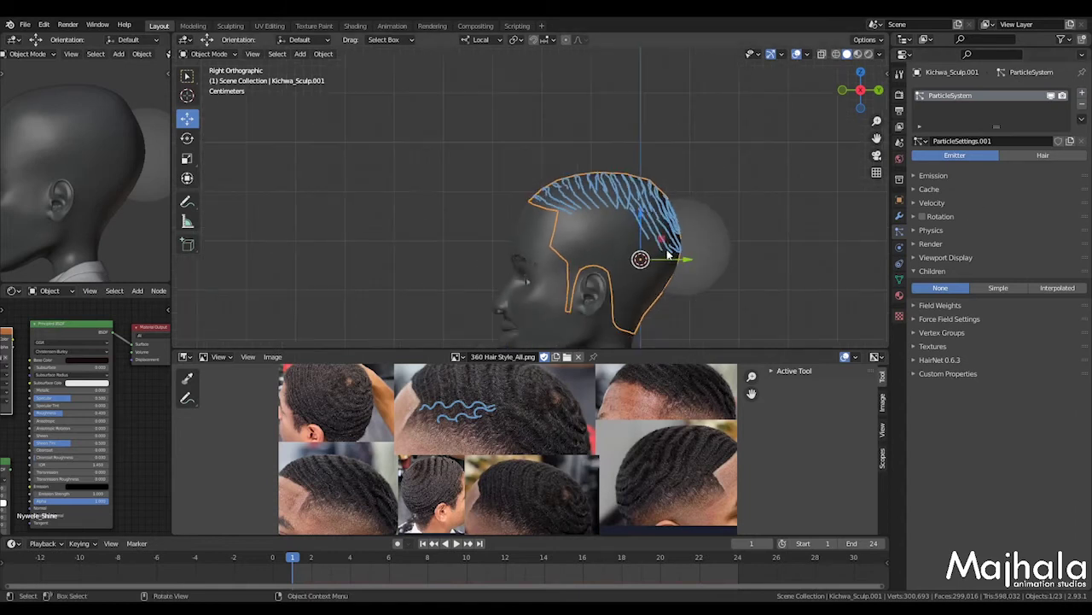
middle_drag(721, 203, 696, 198)
click(1043, 154)
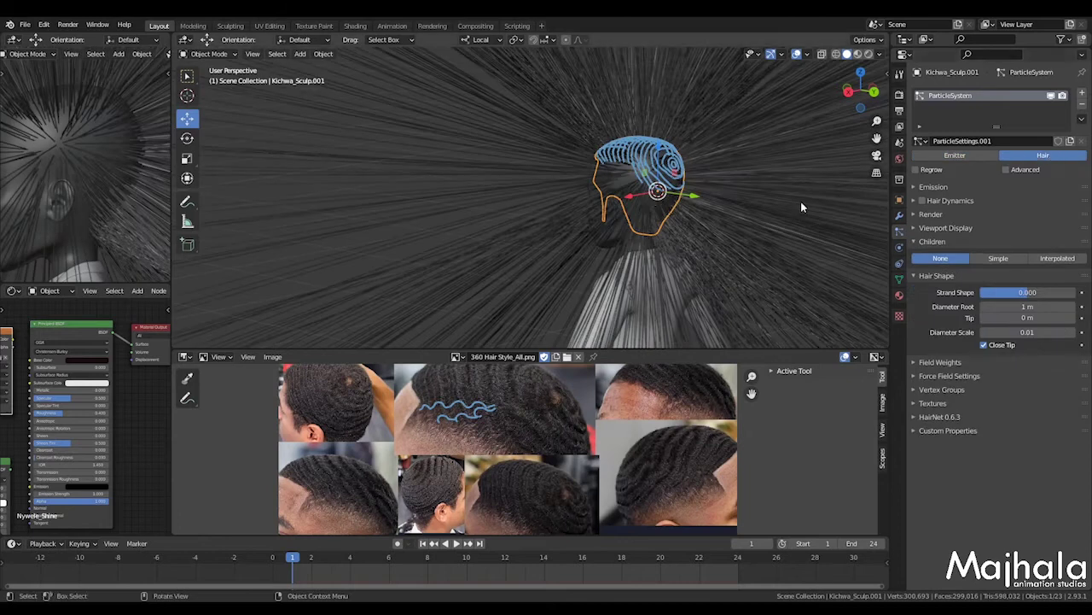
Set the particle system's hair length to 0.08 m in its emission settings
scroll(668, 211, down, 2)
key(KP_3)
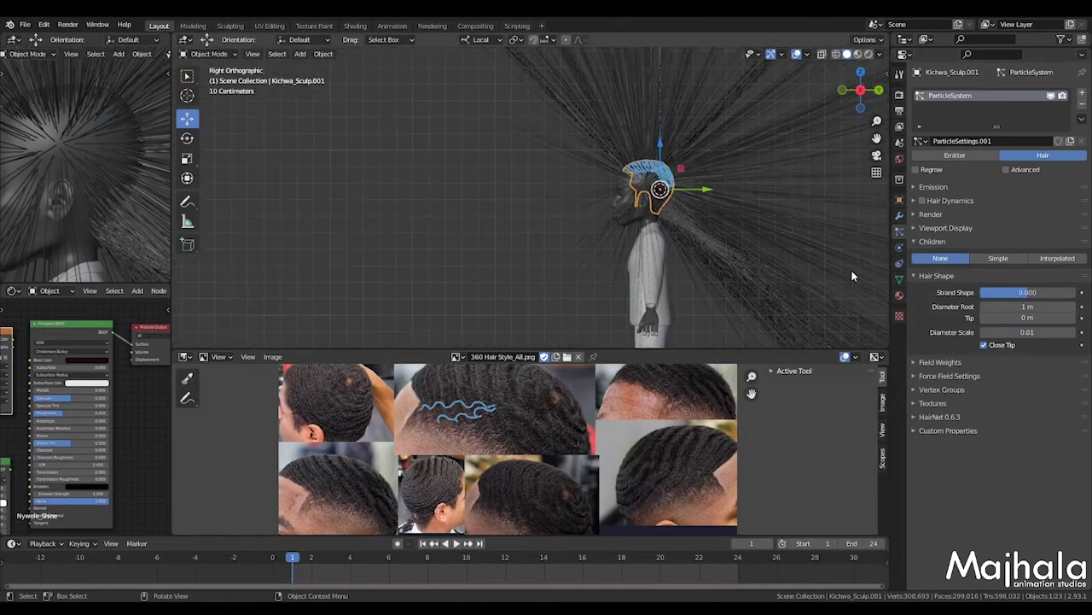
click(919, 186)
mouse_move(1030, 229)
mouse_down()
mouse_move(1067, 229)
mouse_move(1015, 229)
mouse_up()
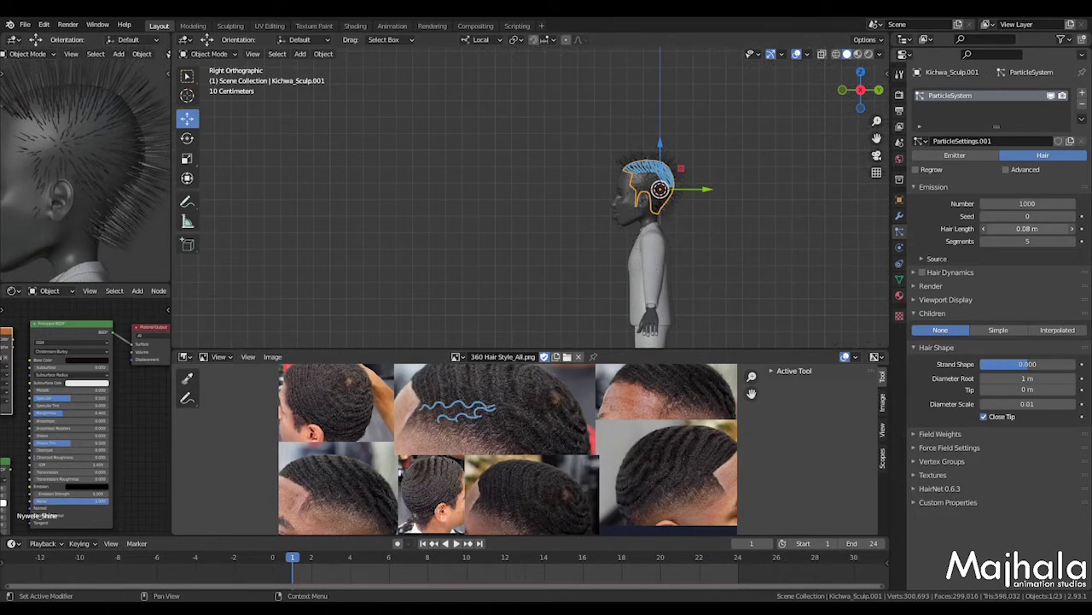
Shorten the particle system's hair length to 0.026 m with the head framed in the viewport
key(KP_Decimal)
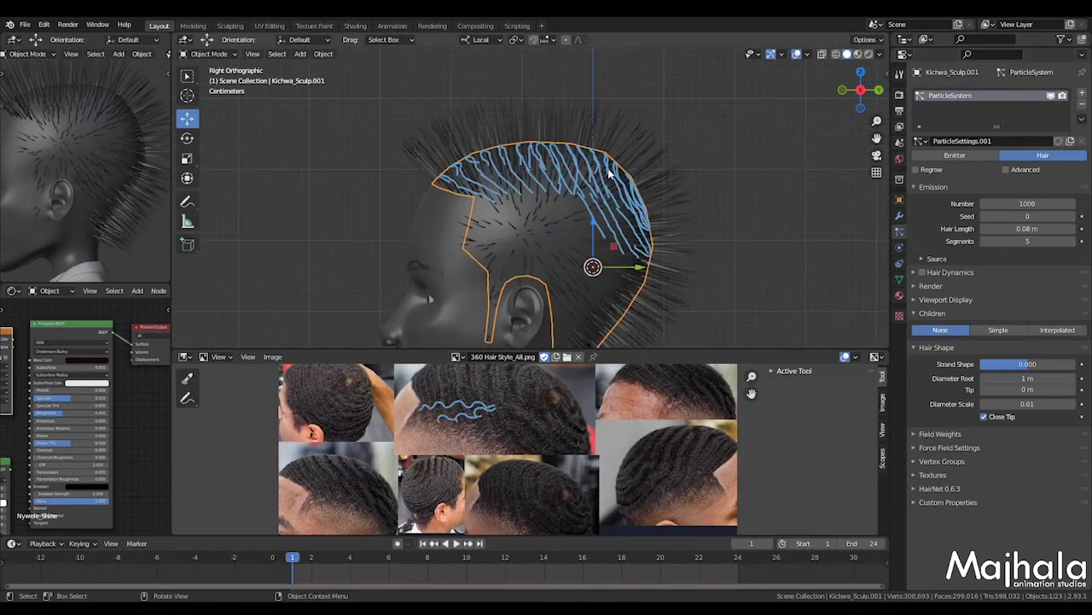
shift+middle_drag(609, 173, 632, 171)
click(1037, 229)
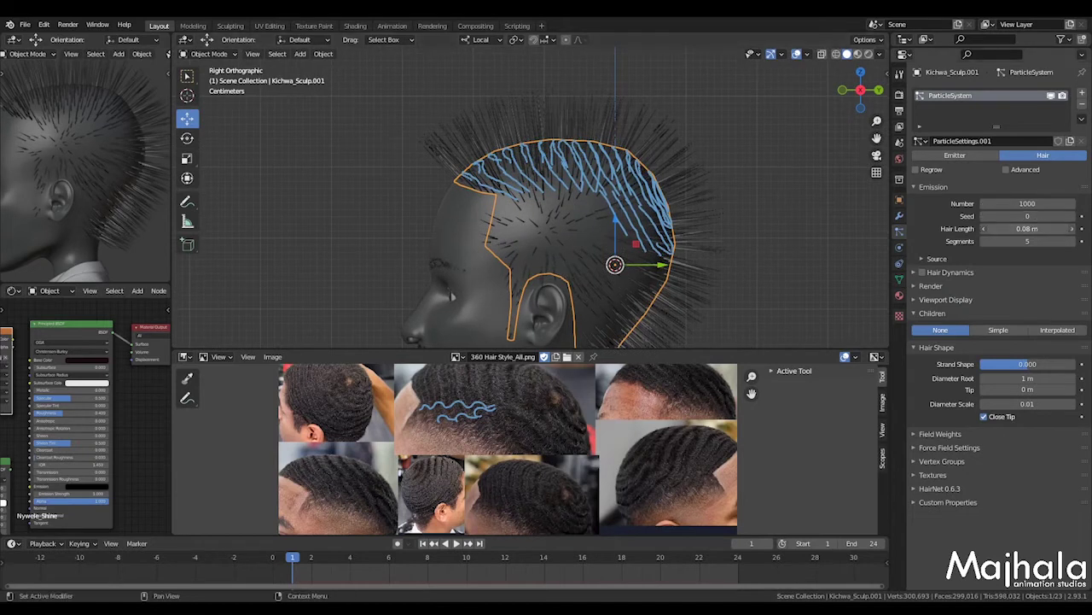
mouse_move(1037, 229)
mouse_down()
mouse_move(1016, 229)
mouse_move(1055, 229)
mouse_move(1016, 228)
mouse_up()
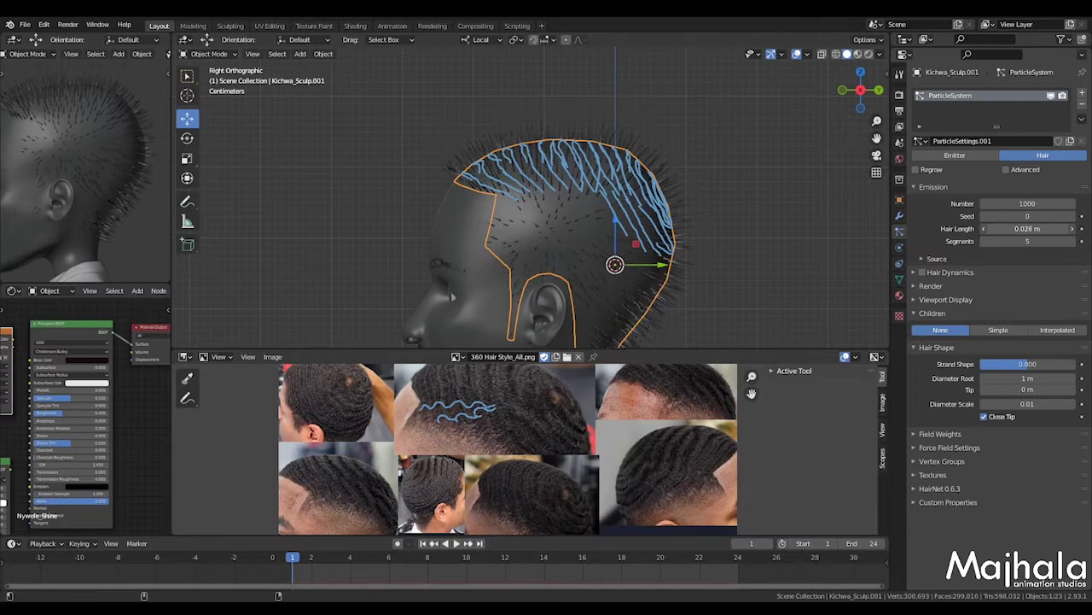
middle_drag(734, 181, 641, 172)
scroll(640, 171, up, 5)
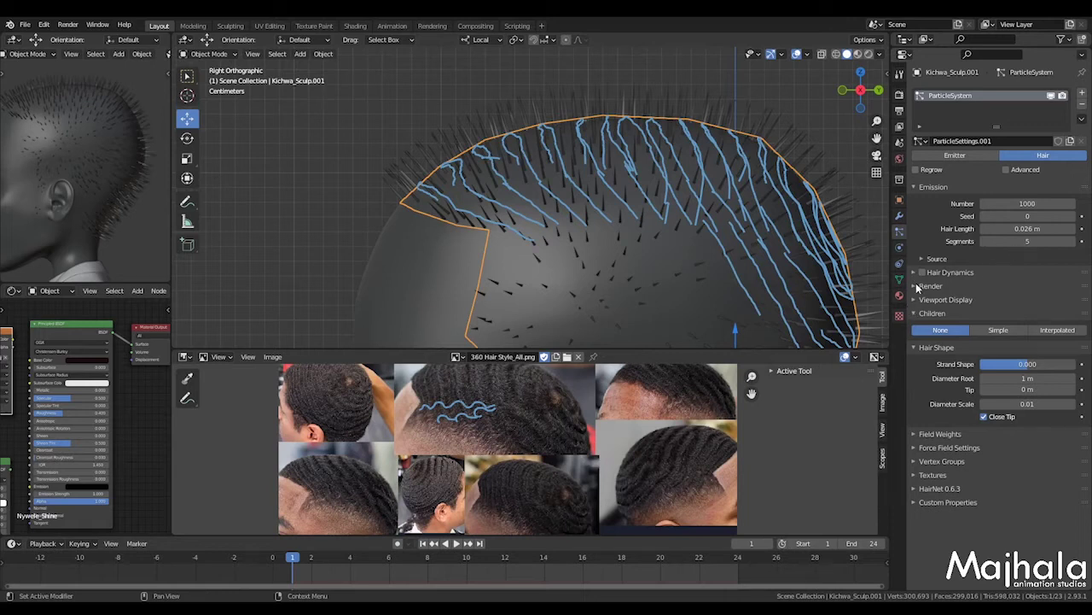
In the particle render settings, keep rendering as Path, enable B-Spline and set the path steps to 9
click(918, 286)
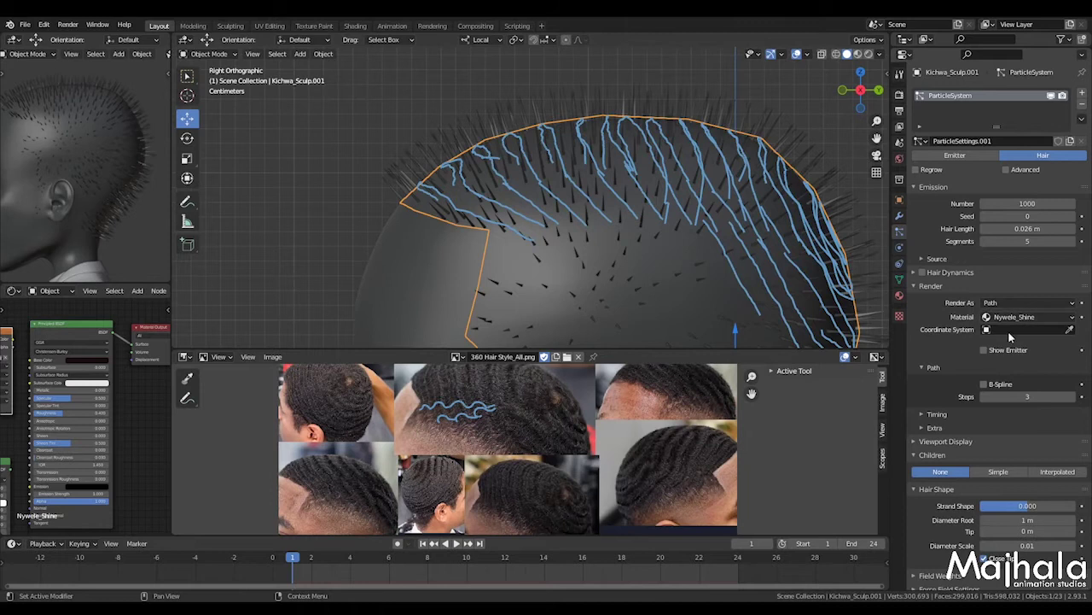
click(1003, 304)
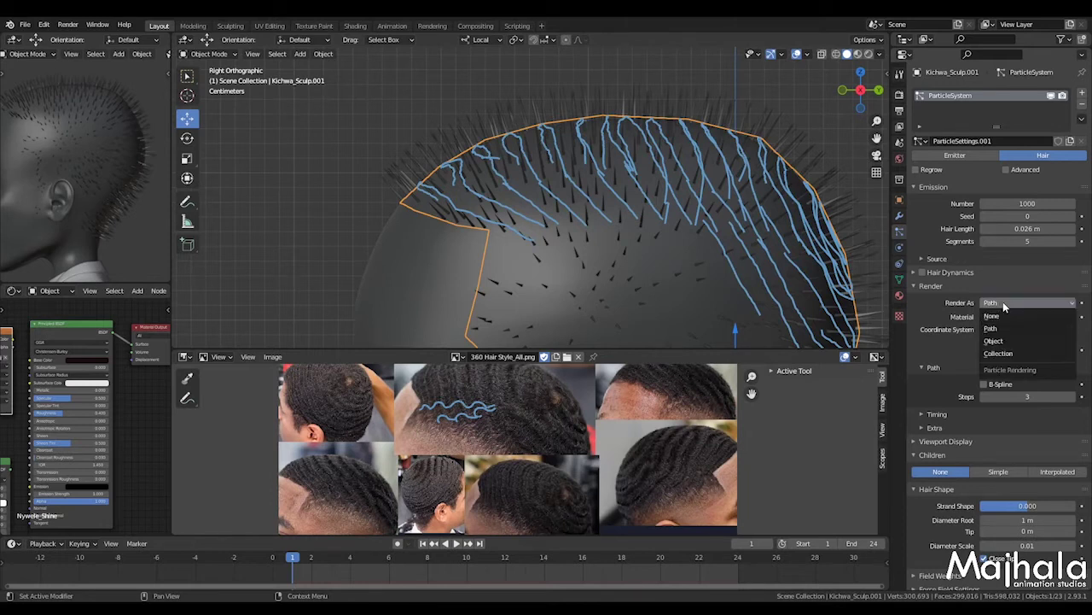
click(1003, 328)
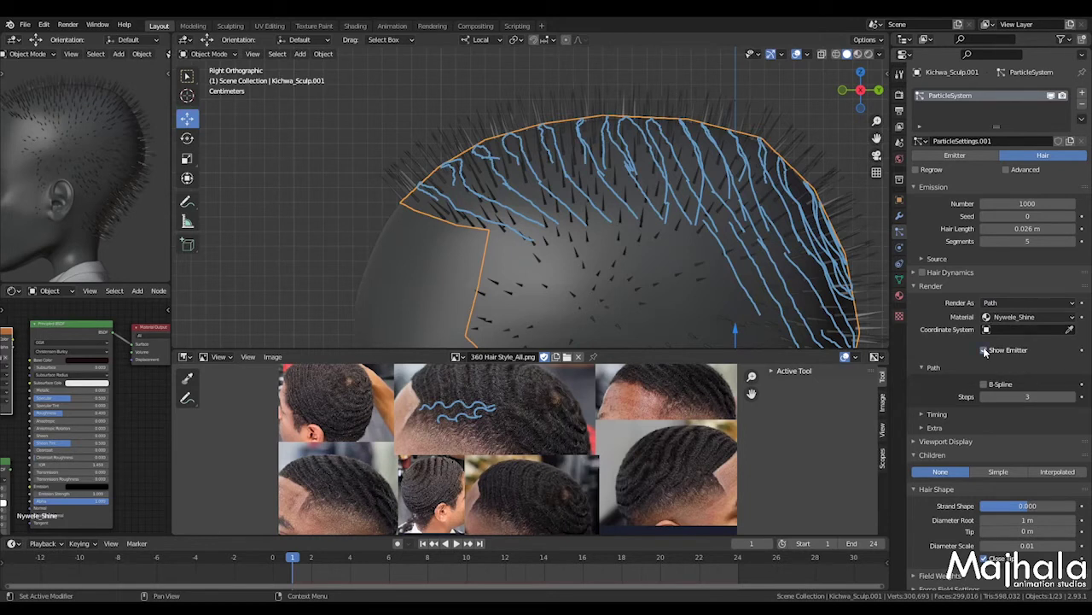
click(983, 384)
click(1021, 396)
text(9)
key(Return)
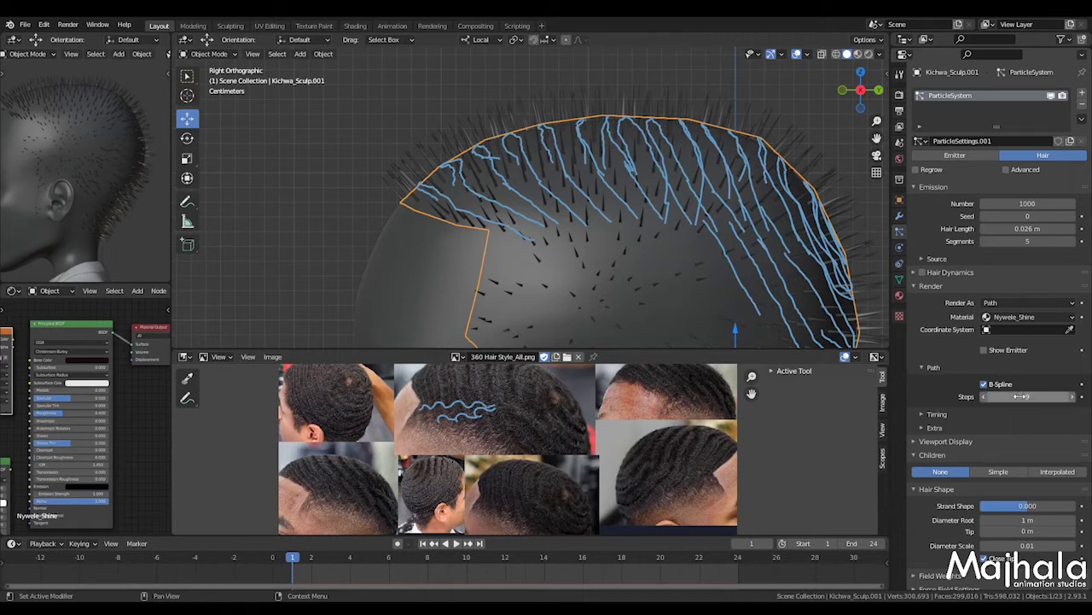
Set the viewport display's strand steps to 7 with the emitter shown, and save the file
click(933, 442)
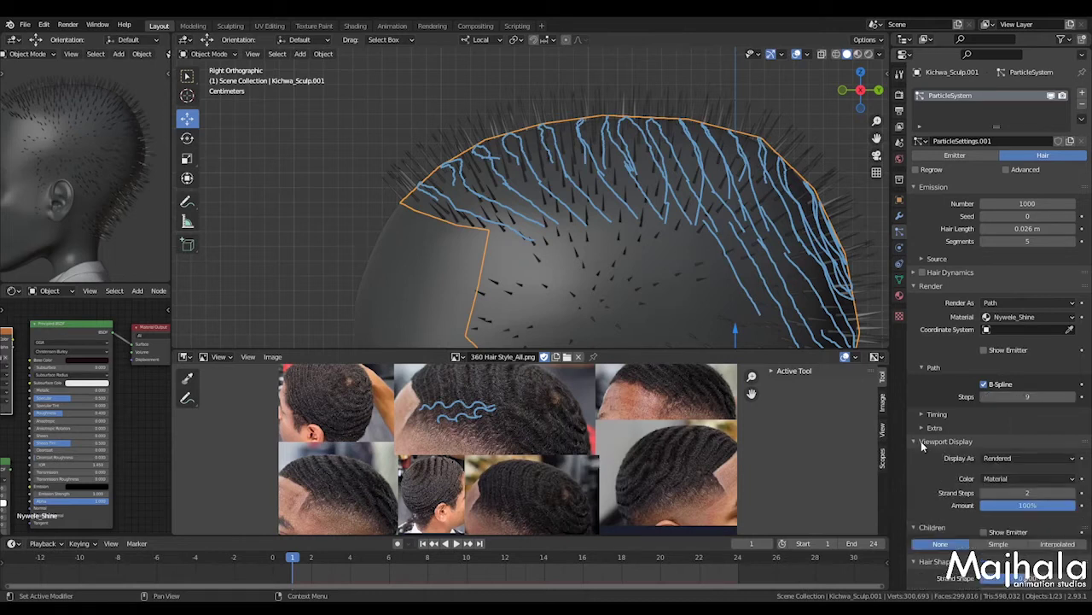
scroll(976, 441, down, 2)
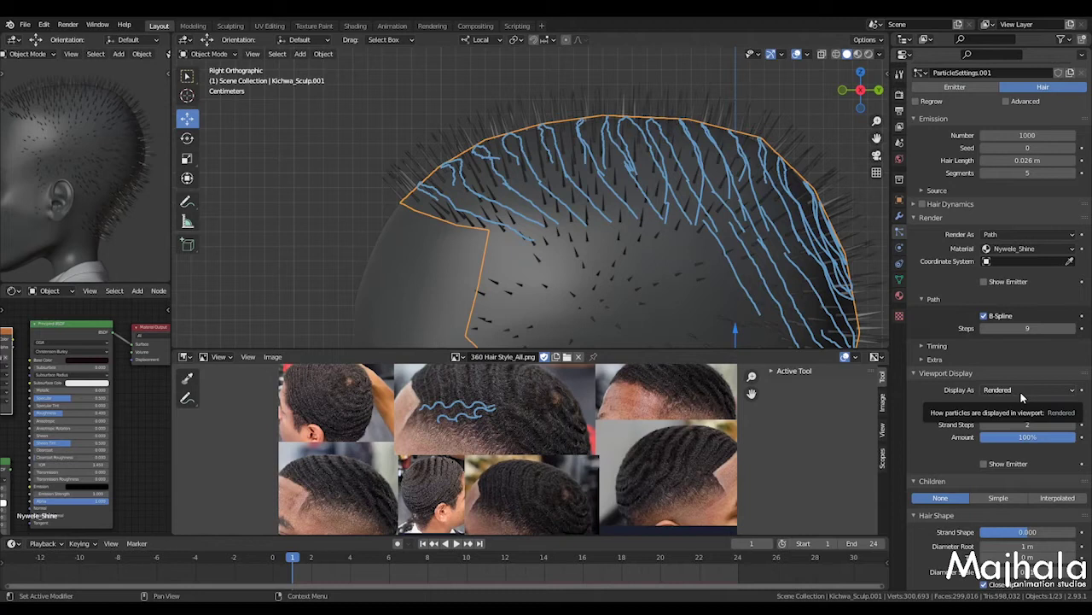
click(1020, 425)
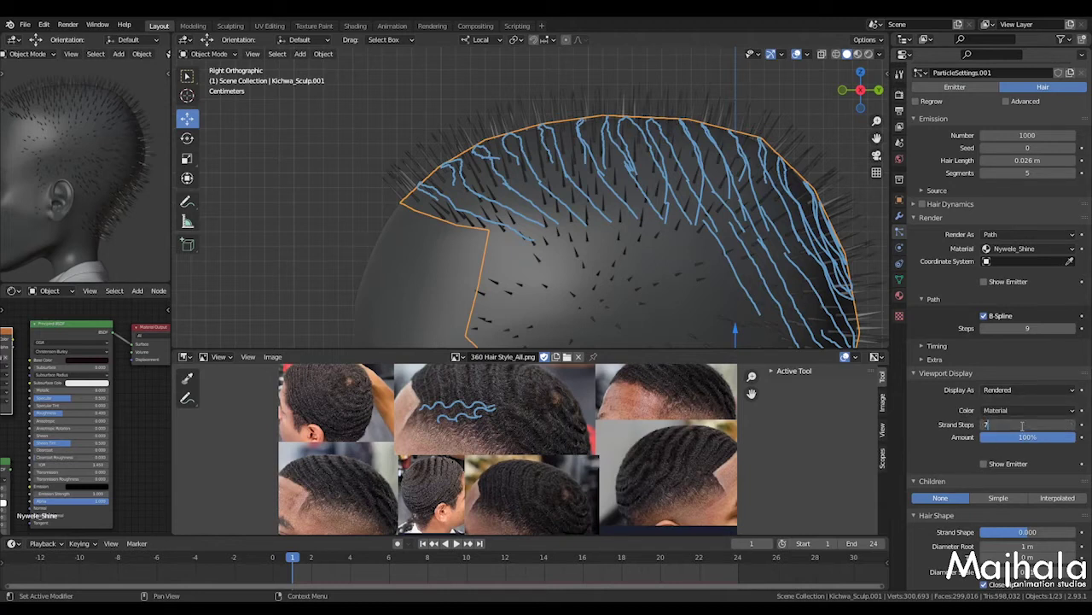
key(Return)
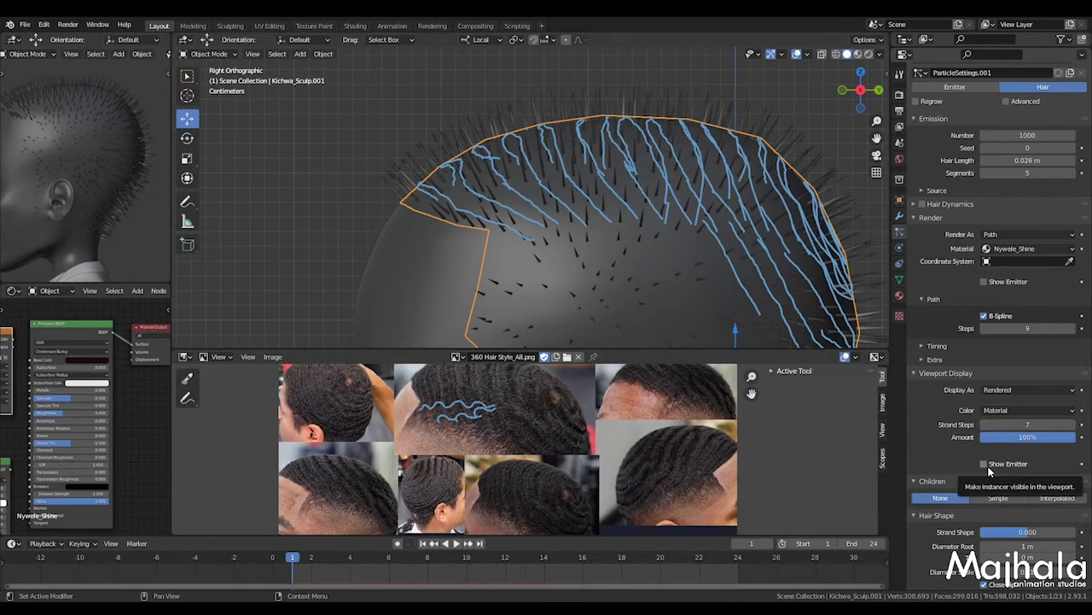
click(984, 463)
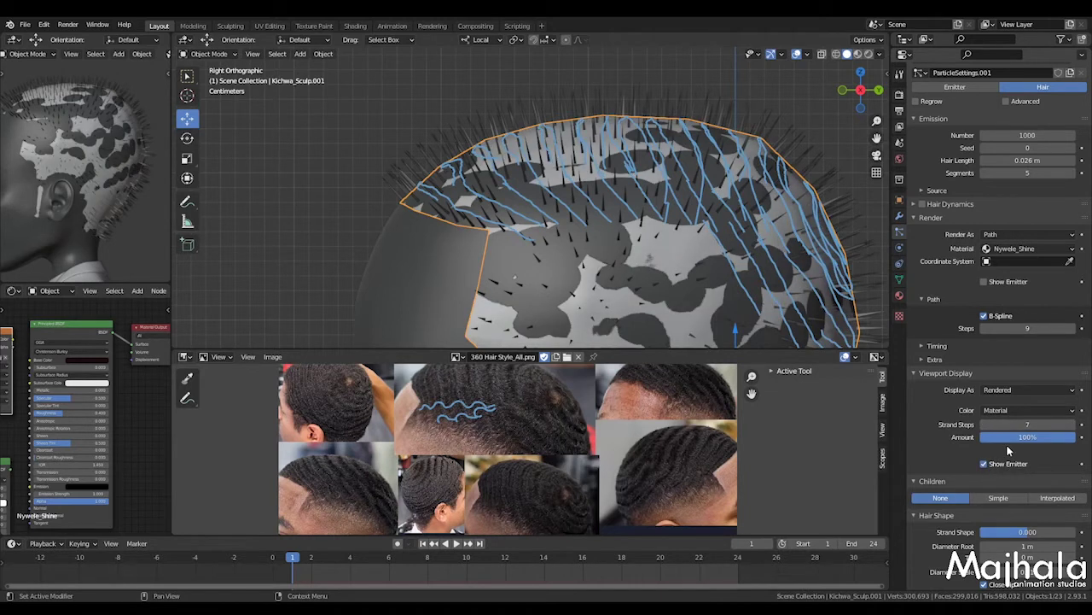
scroll(1007, 449, down, 3)
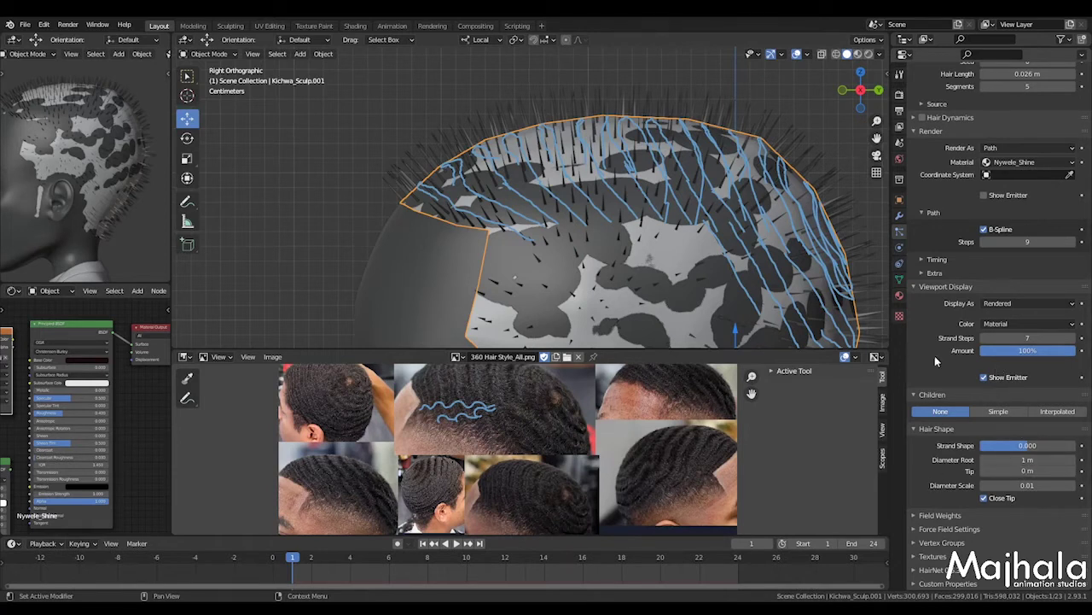
key(ctrl+s)
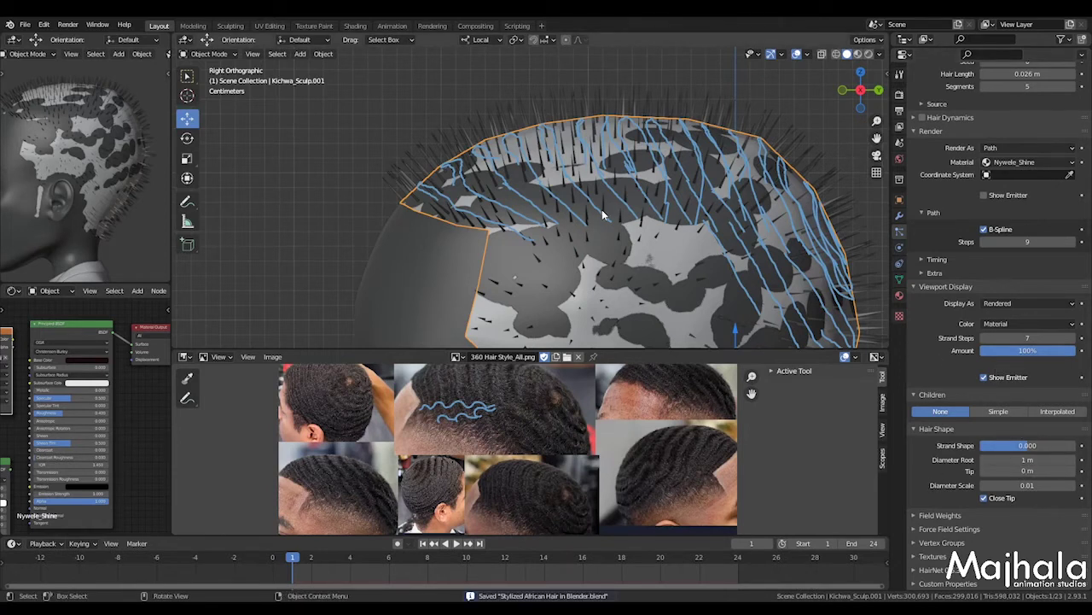
Set the number of emitted hairs to 0 so that the hair cap starts without strands
scroll(603, 211, down, 3)
shift+middle_drag(669, 224, 659, 197)
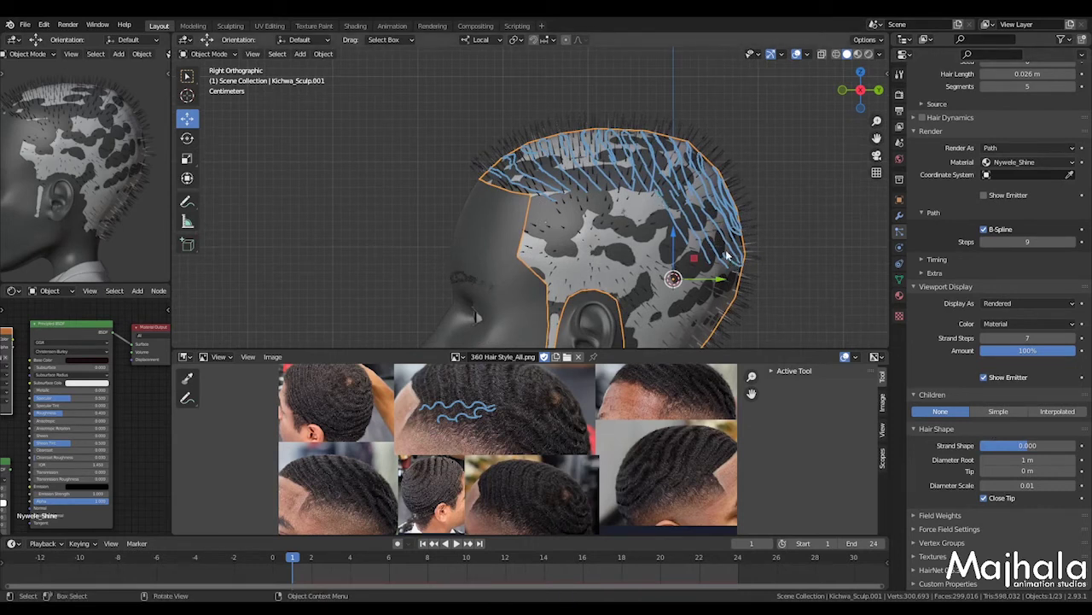
scroll(1033, 307, up, 5)
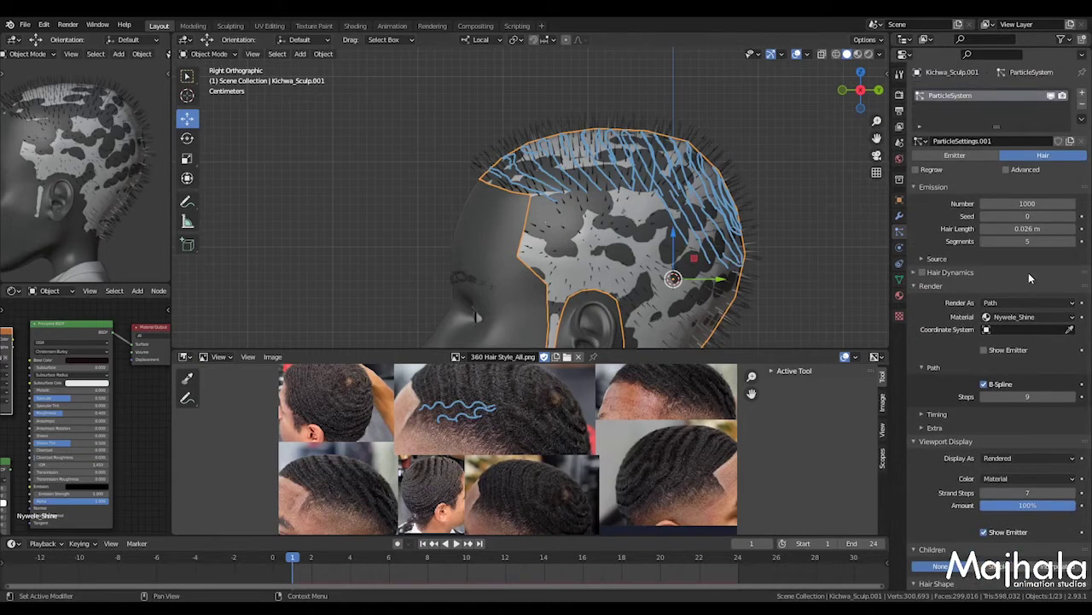
click(1027, 204)
text(0)
key(Return)
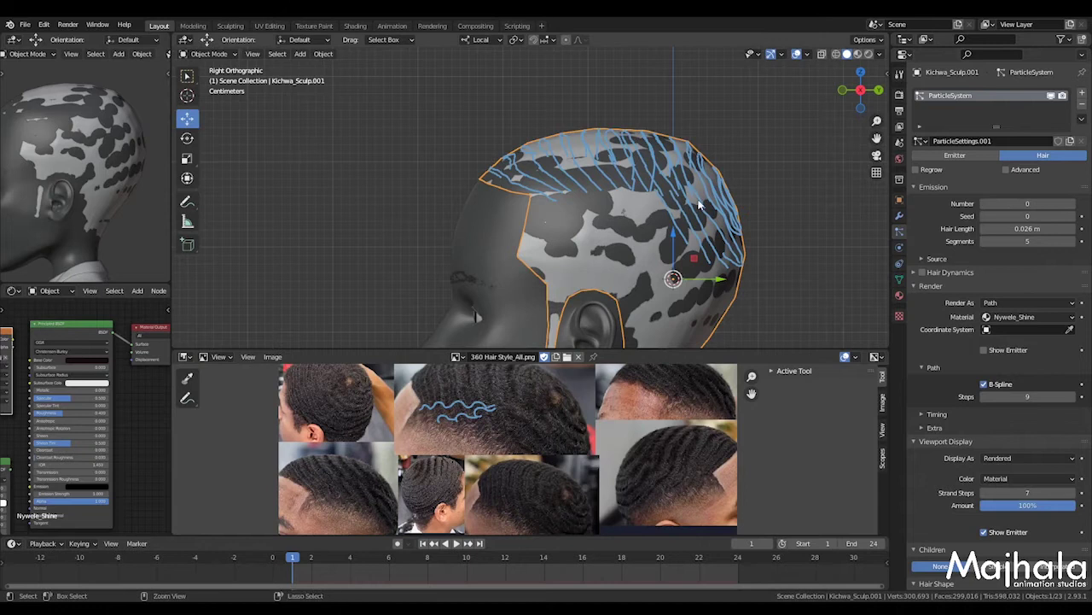
Switch the hair cap from Object Mode to Particle Edit mode
key(ctrl+Tab)
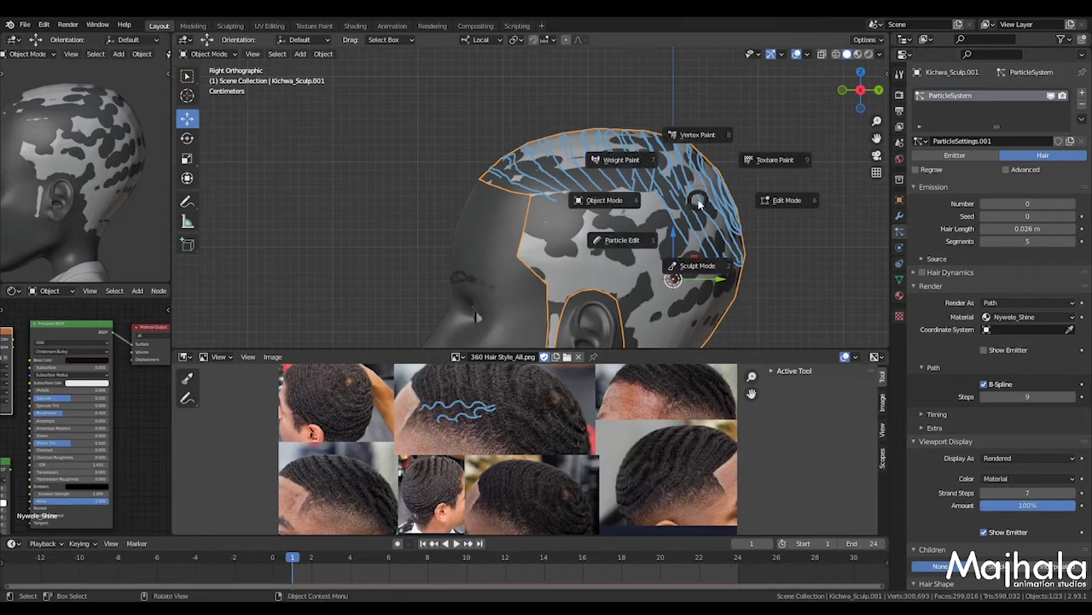
click(696, 205)
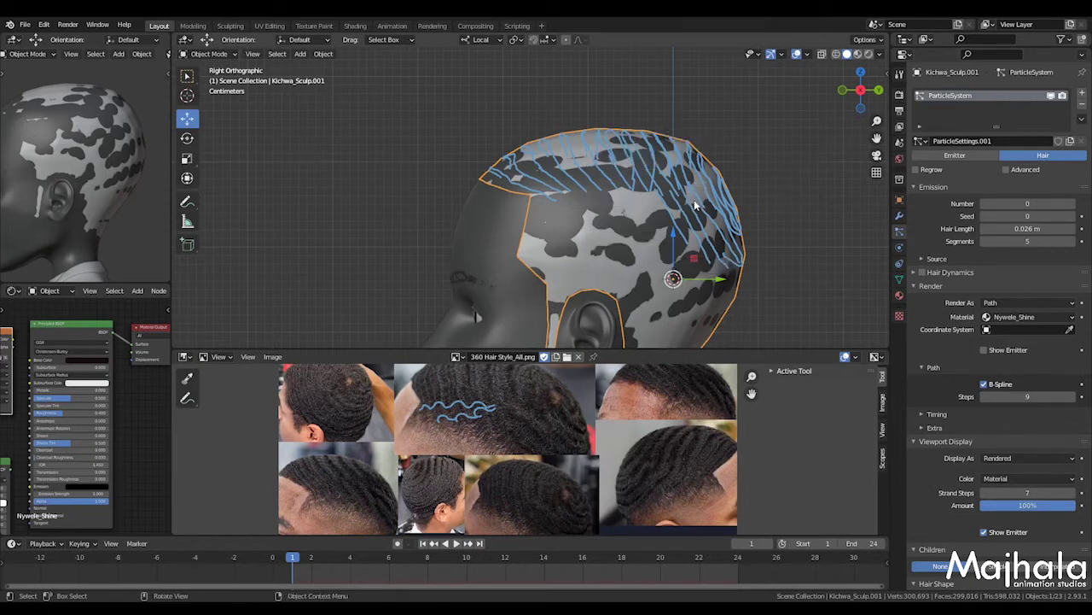
click(209, 54)
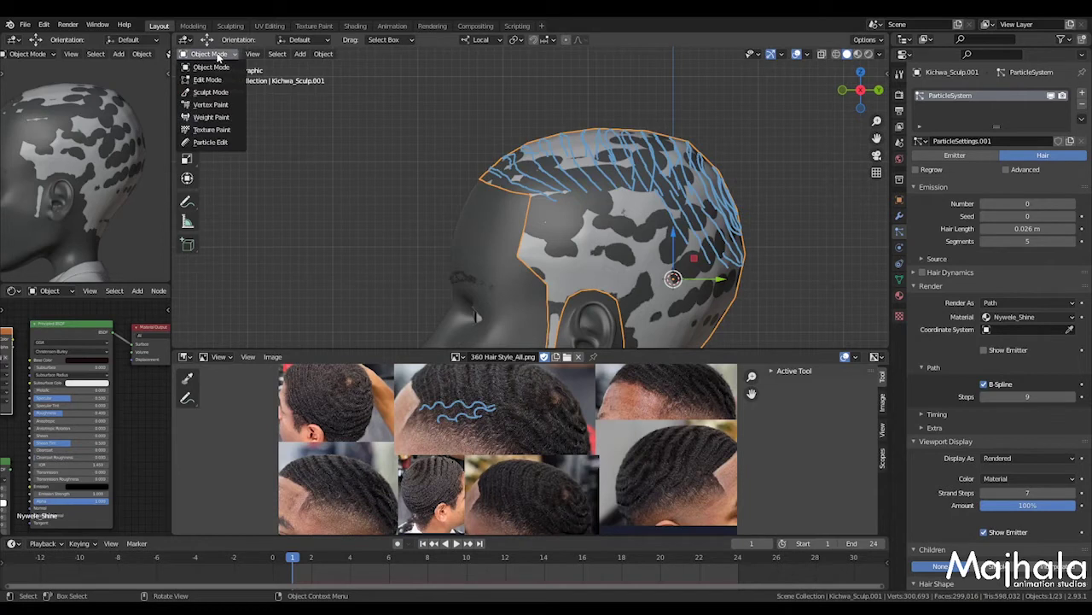
click(217, 142)
Show the brush options and add one hair strand with X mirroring at the front hairline using the Add brush in the right side view
middle_drag(604, 204, 462, 176)
key(KP_3)
scroll(644, 268, down, 3)
shift+middle_drag(644, 268, 569, 189)
scroll(573, 194, up, 3)
scroll(546, 221, up, 3)
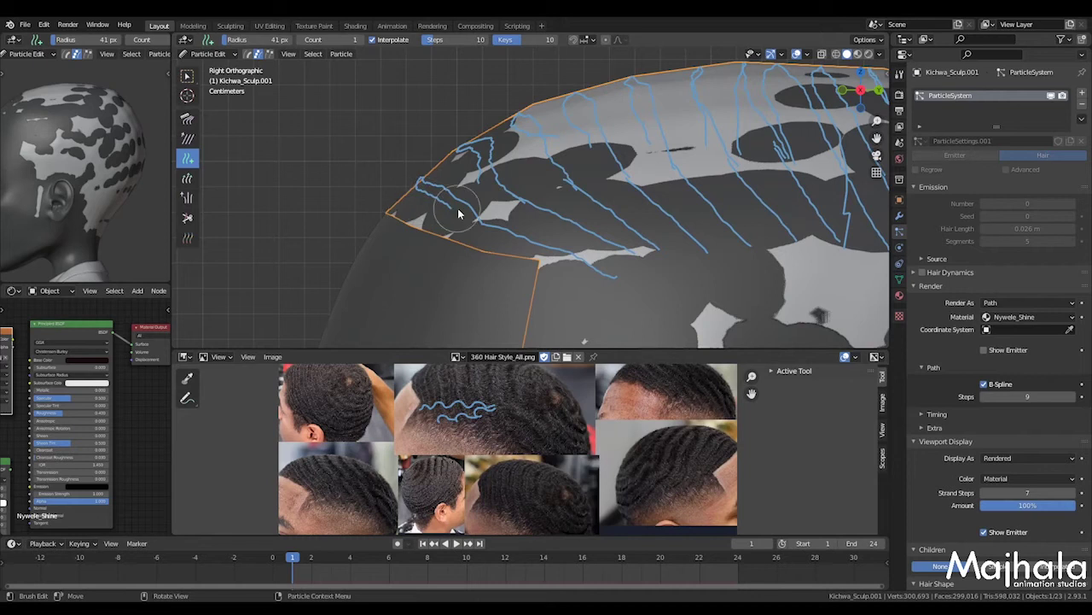
key(n)
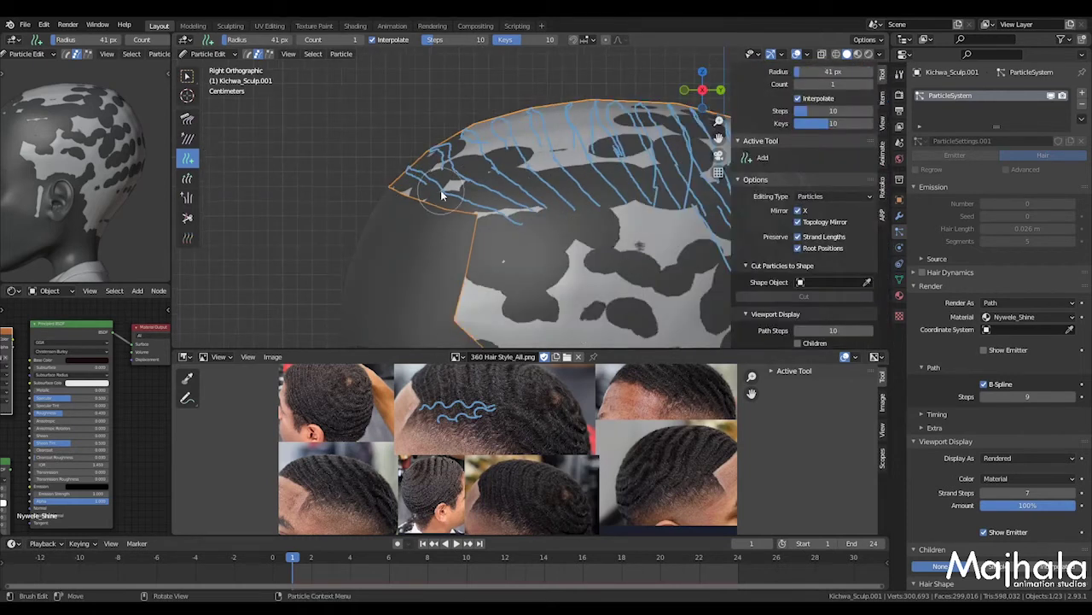
scroll(442, 191, up, 3)
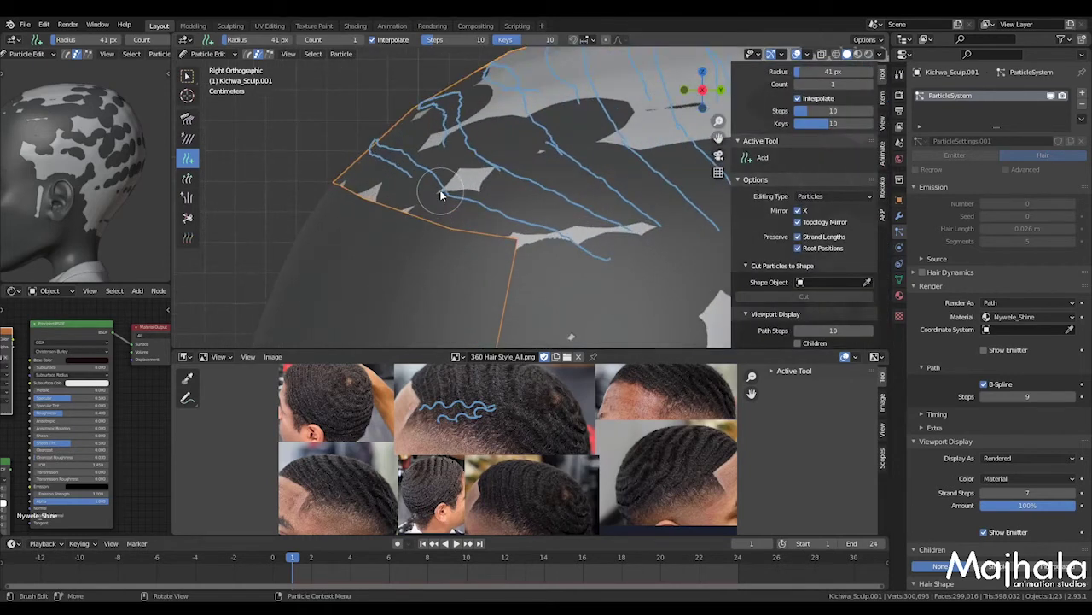
mouse_move(442, 191)
middle_down()
mouse_move(525, 203)
mouse_move(504, 232)
mouse_move(429, 196)
middle_up()
scroll(440, 195, down, 3)
key(KP_3)
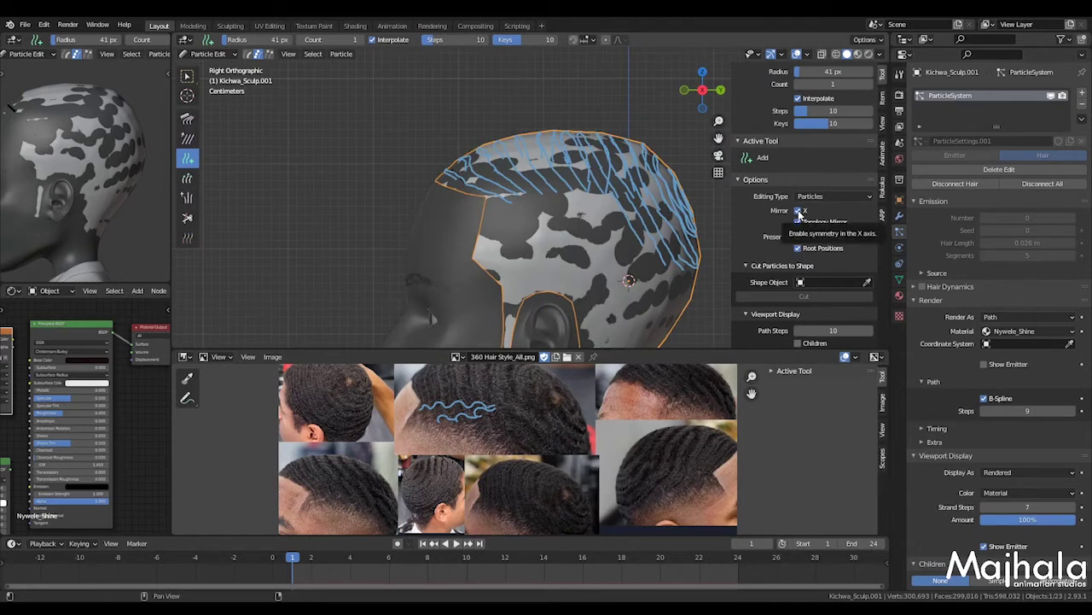
scroll(455, 199, up, 5)
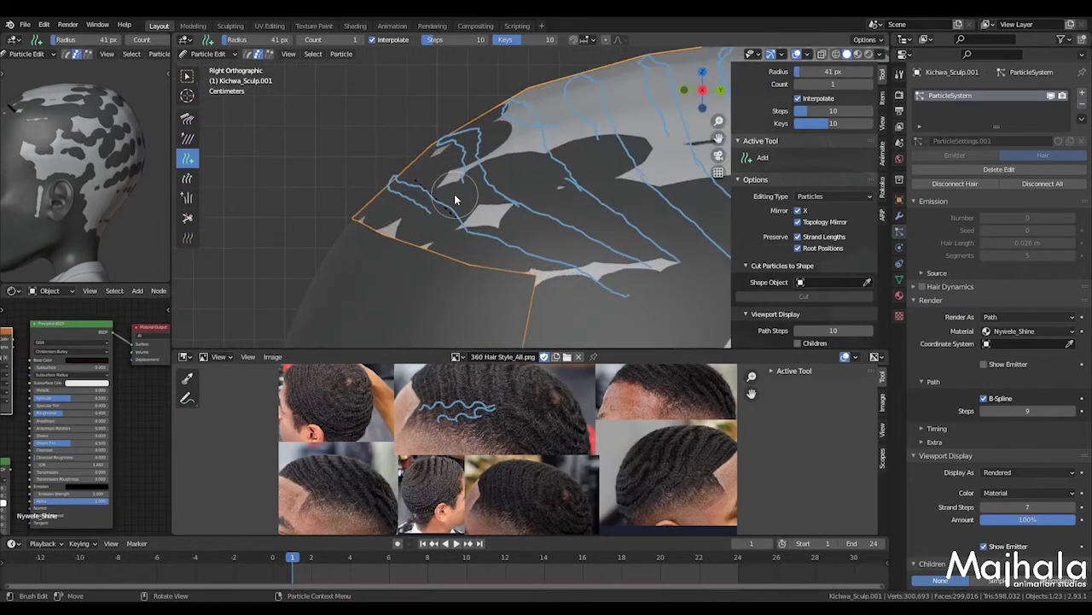
Comb the new front hairline strand into an S-shaped wave like the annotated lines on the reference photo
click(188, 120)
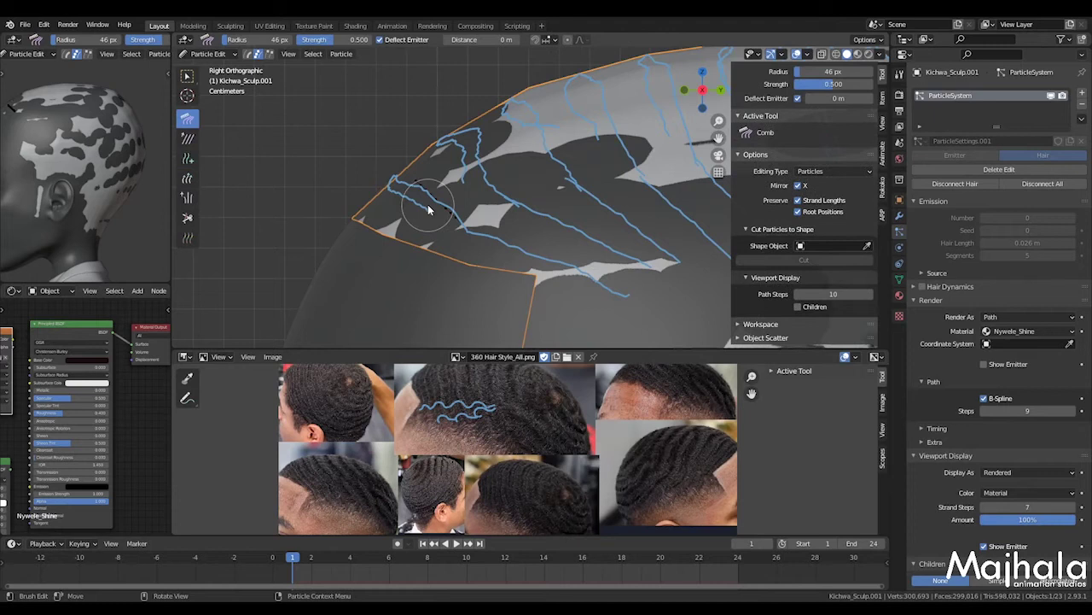
mouse_move(420, 182)
mouse_down()
mouse_move(384, 205)
mouse_move(433, 185)
mouse_move(421, 216)
mouse_up()
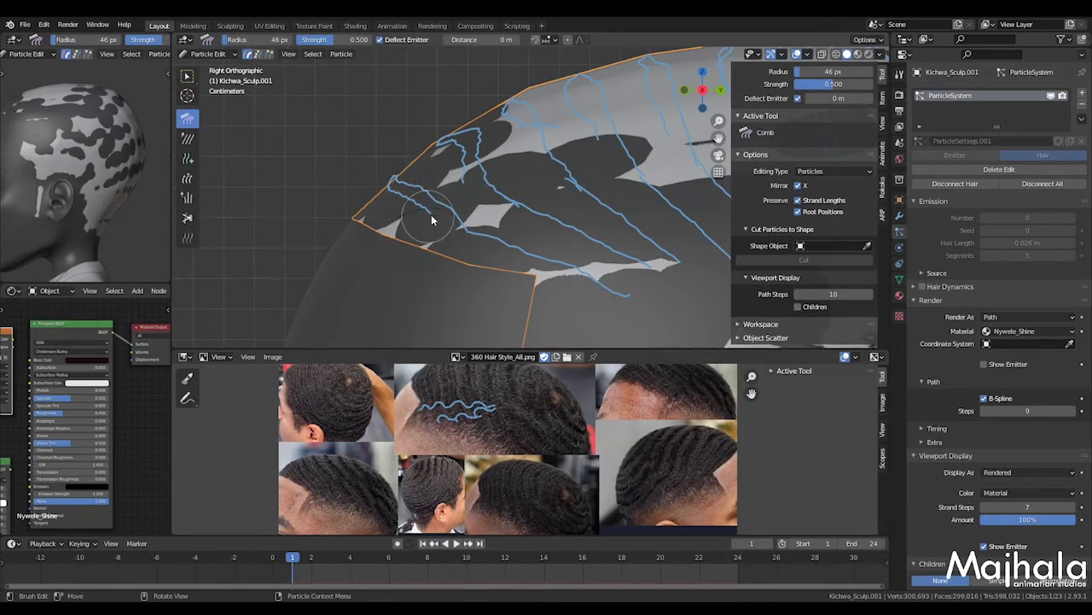
scroll(465, 418, up, 3)
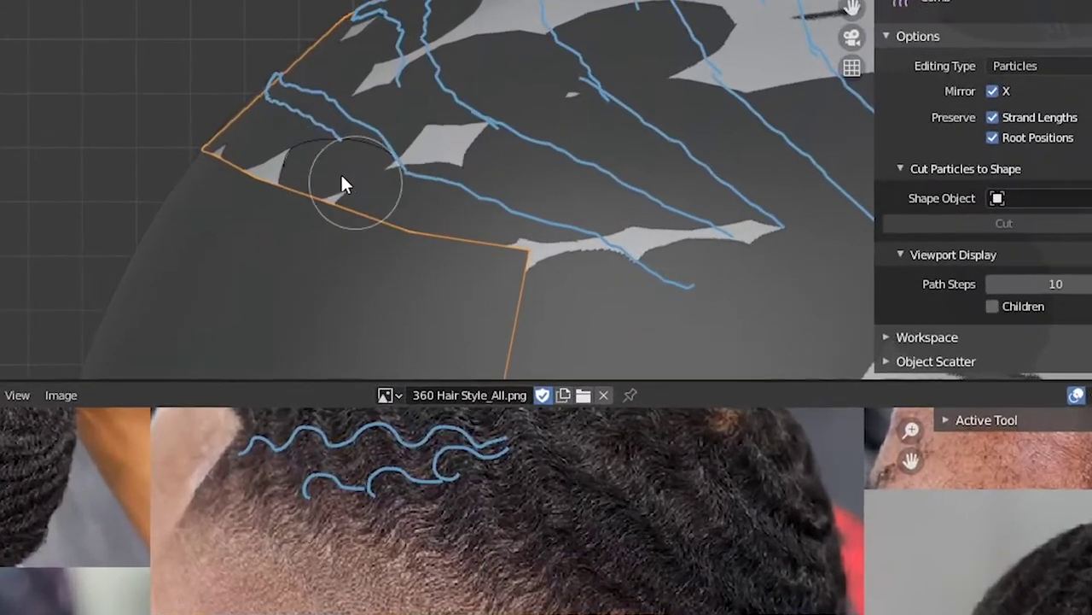
scroll(310, 175, up, 3)
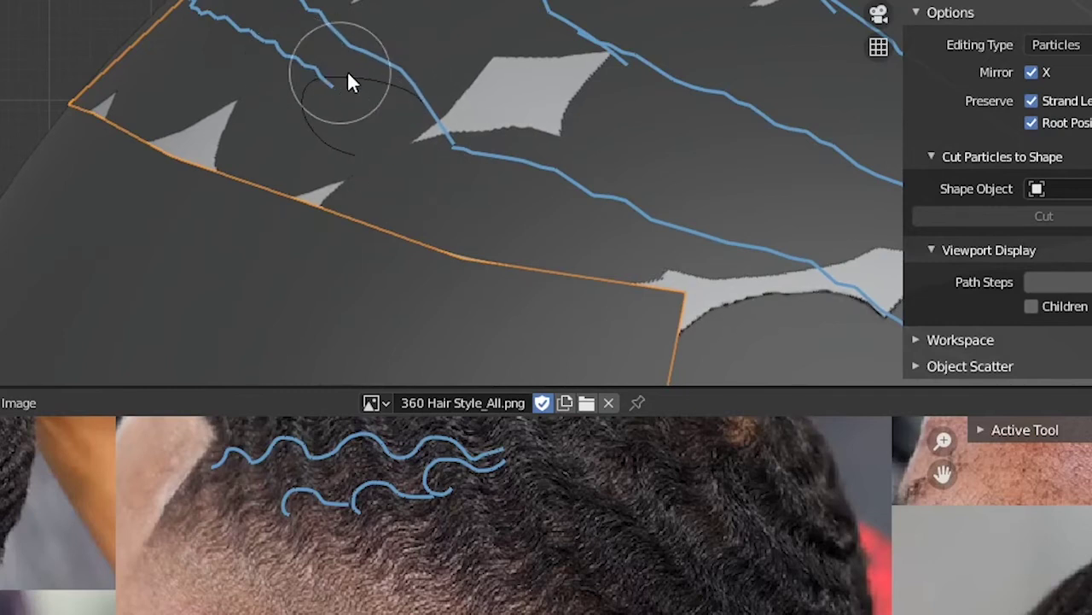
mouse_move(300, 83)
mouse_down()
mouse_move(385, 91)
mouse_move(317, 122)
mouse_move(290, 160)
mouse_move(303, 99)
mouse_up()
scroll(305, 116, down, 3)
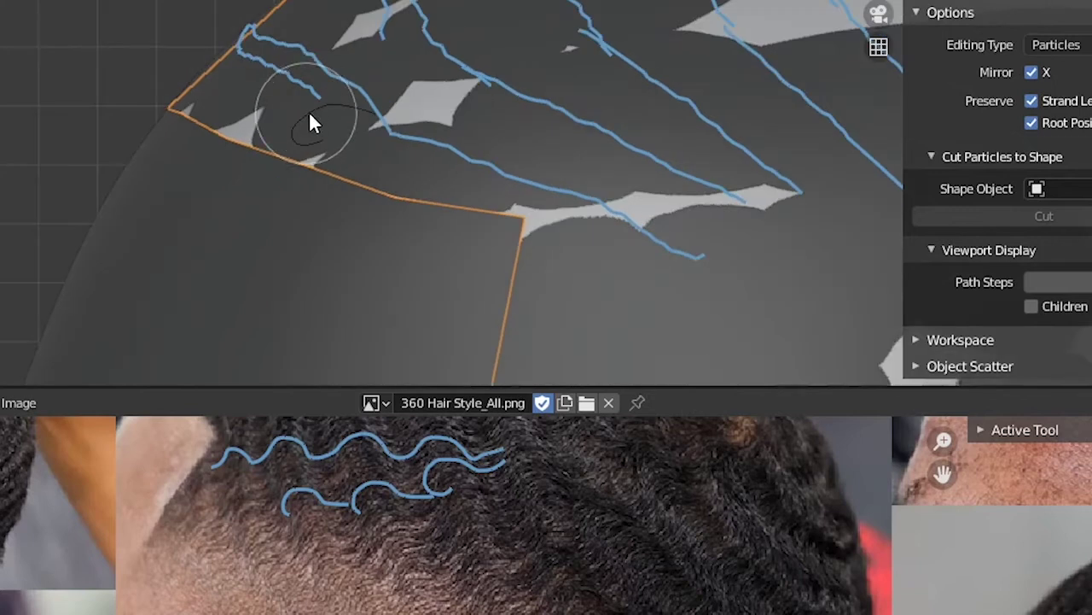
scroll(300, 120, up, 2)
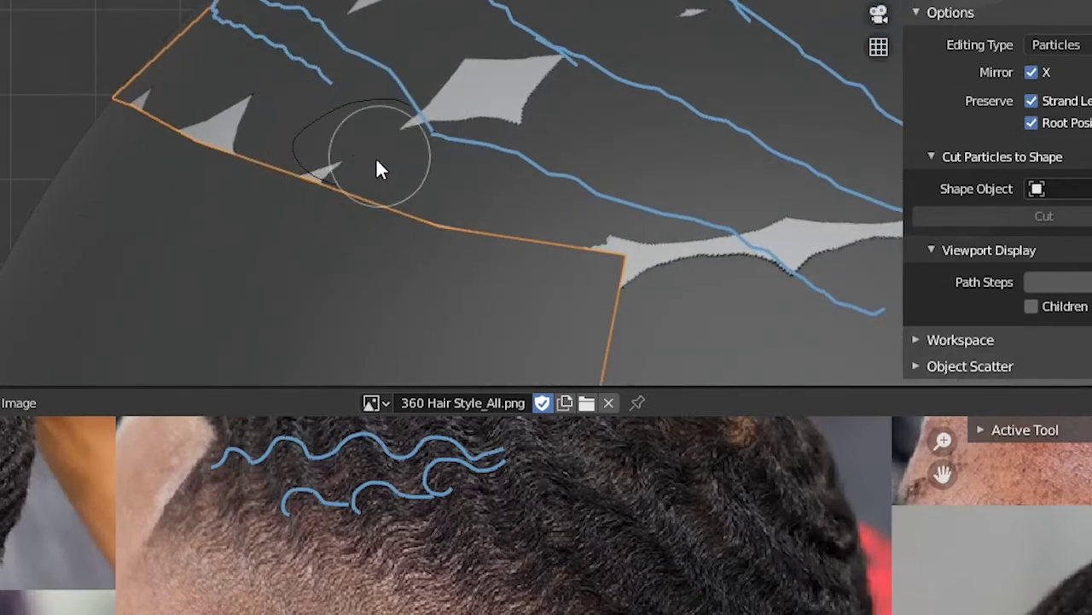
mouse_move(369, 154)
mouse_down()
mouse_move(295, 105)
mouse_move(361, 115)
mouse_move(288, 104)
mouse_move(415, 102)
mouse_move(427, 91)
mouse_move(380, 118)
mouse_up()
scroll(304, 119, up, 2)
mouse_move(304, 119)
mouse_down()
mouse_move(346, 119)
mouse_move(323, 113)
mouse_move(288, 134)
mouse_move(268, 180)
mouse_move(285, 153)
mouse_move(348, 205)
mouse_move(370, 173)
mouse_move(311, 174)
mouse_move(334, 151)
mouse_move(323, 117)
mouse_up()
scroll(354, 115, up, 2)
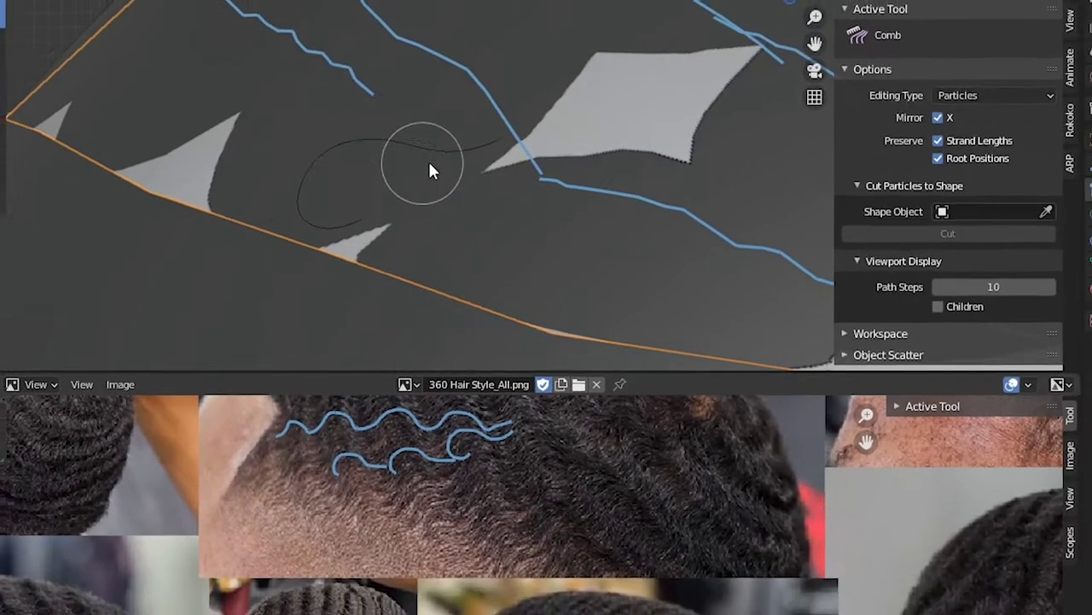
Comb the front hairline strand in the front view so that it lies along the curve of the scalp
scroll(422, 159, down, 6)
middle_drag(374, 146, 310, 142)
scroll(422, 197, down, 3)
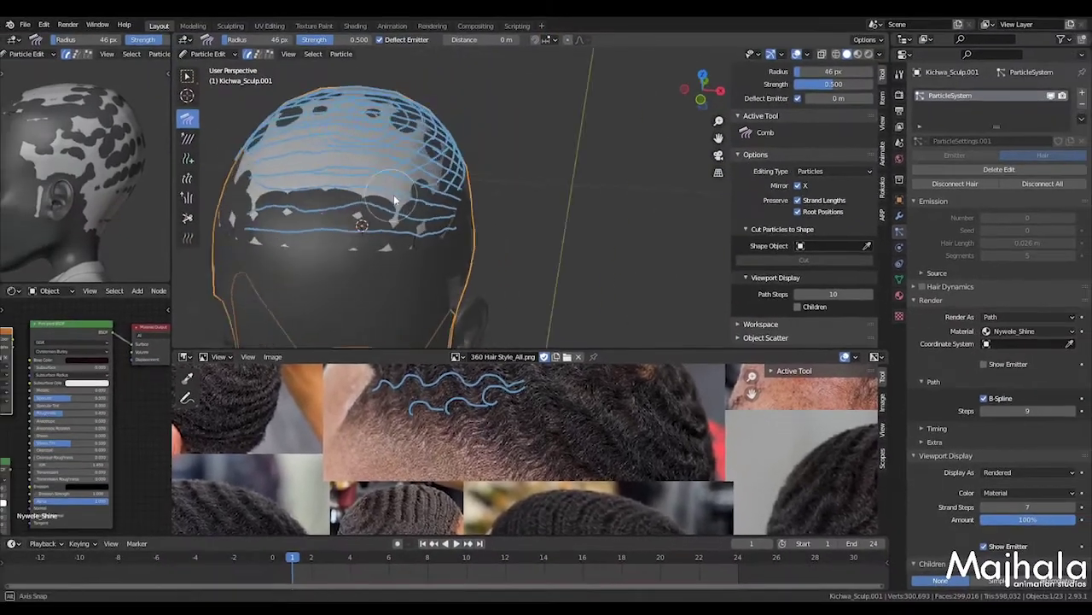
middle_drag(395, 200, 421, 262)
key(KP_1)
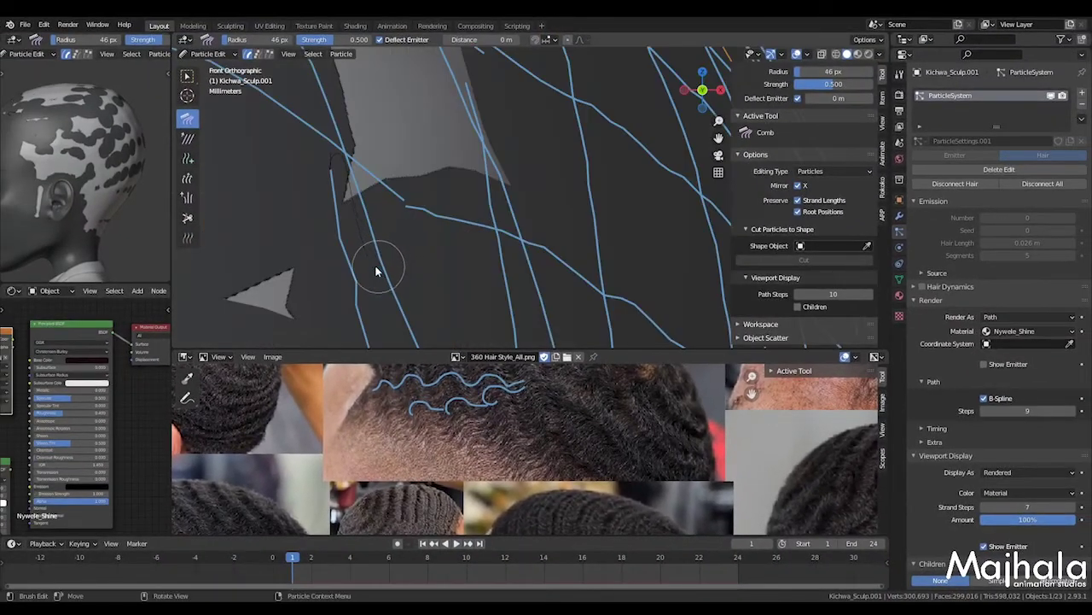
scroll(380, 268, down, 2)
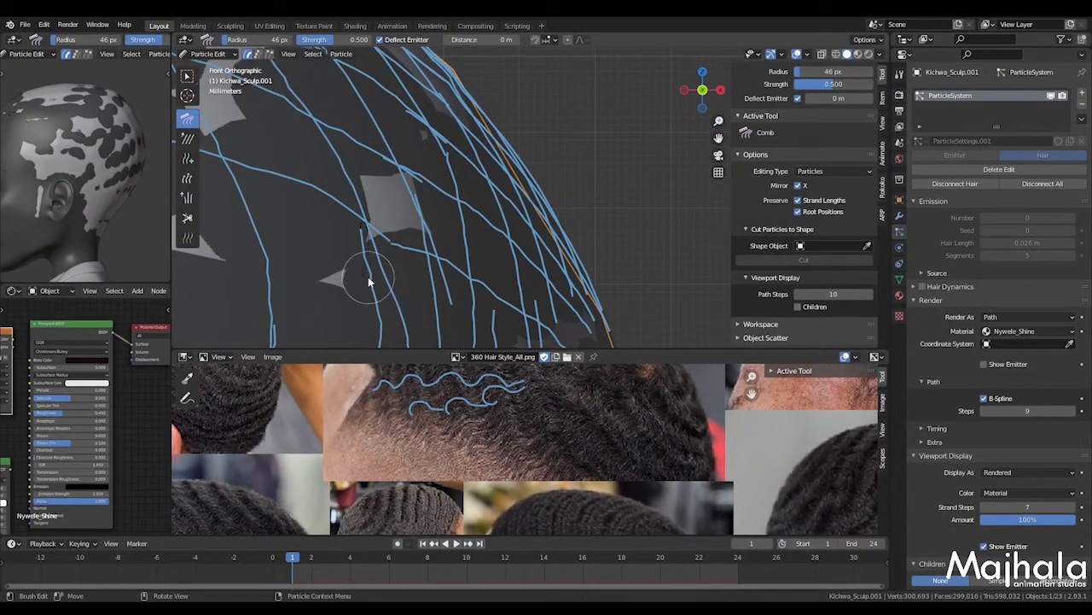
scroll(365, 275, up, 2)
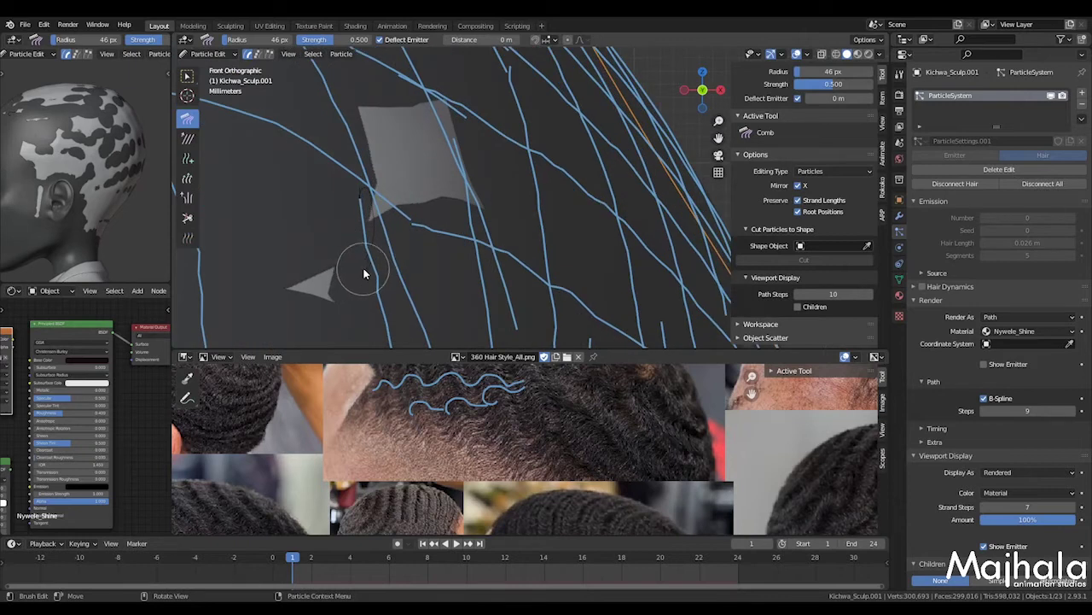
scroll(373, 271, up, 3)
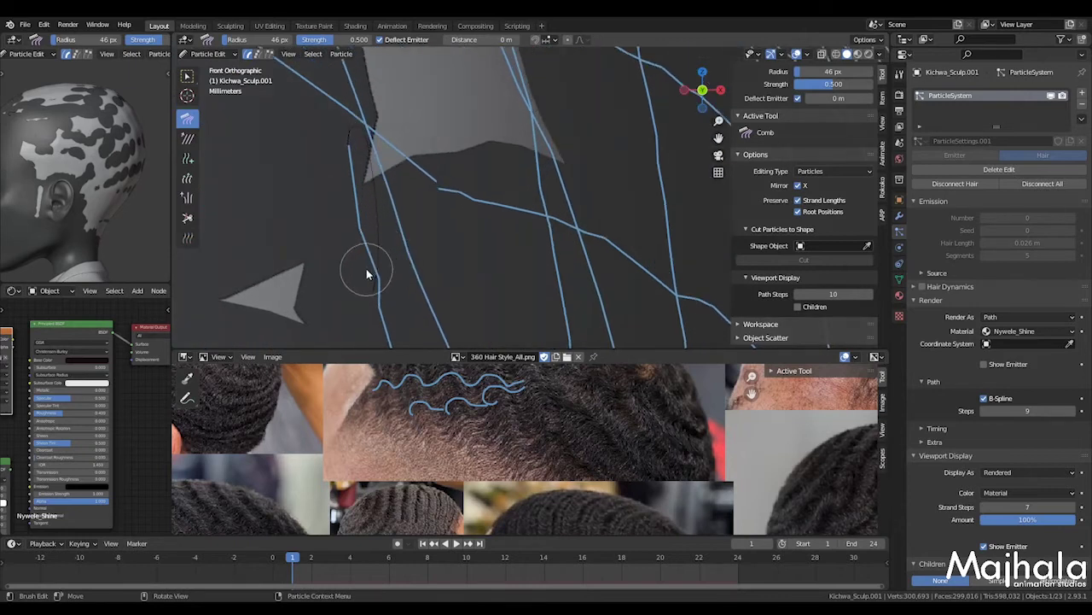
scroll(368, 272, up, 2)
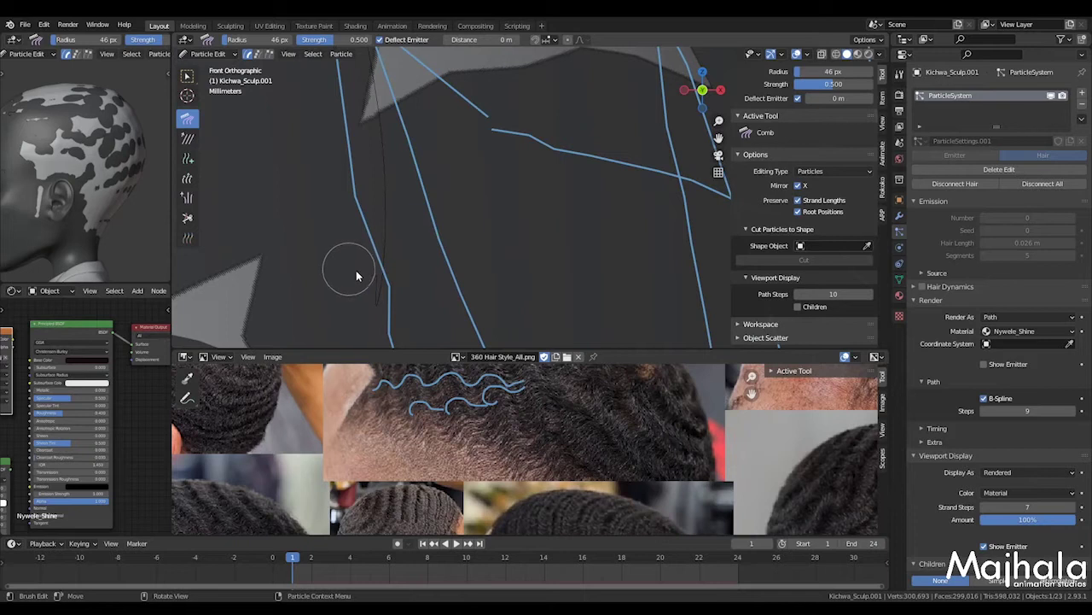
scroll(381, 259, down, 4)
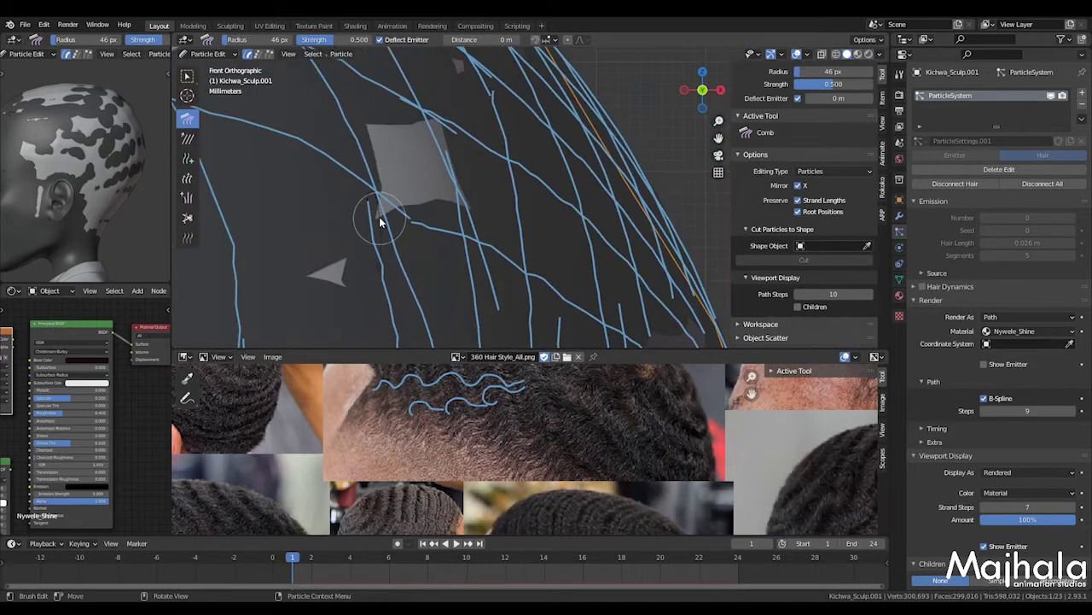
scroll(382, 222, up, 4)
scroll(363, 201, up, 3)
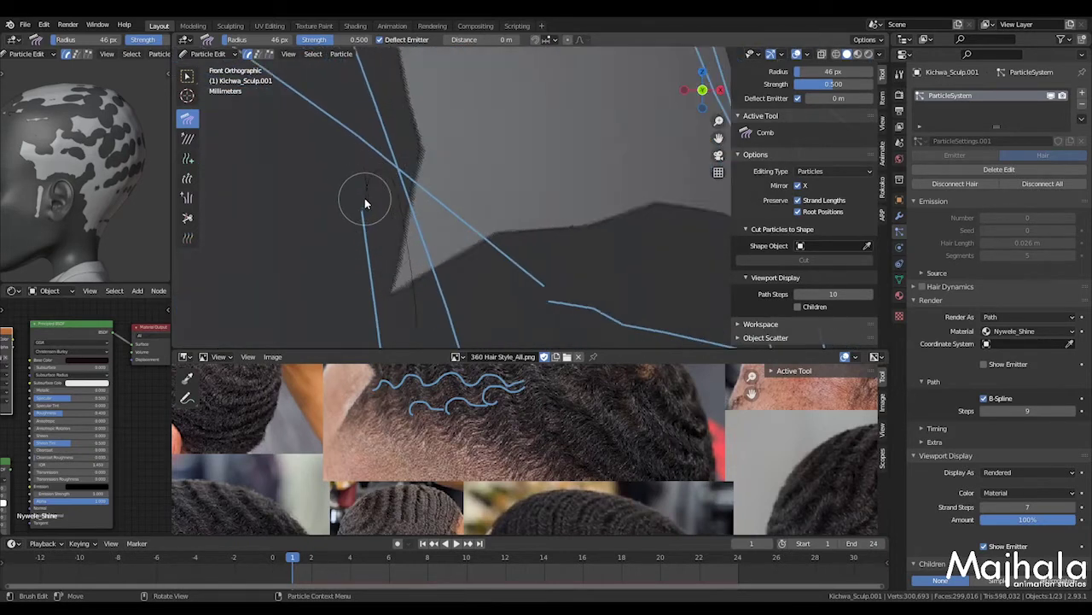
scroll(371, 213, up, 2)
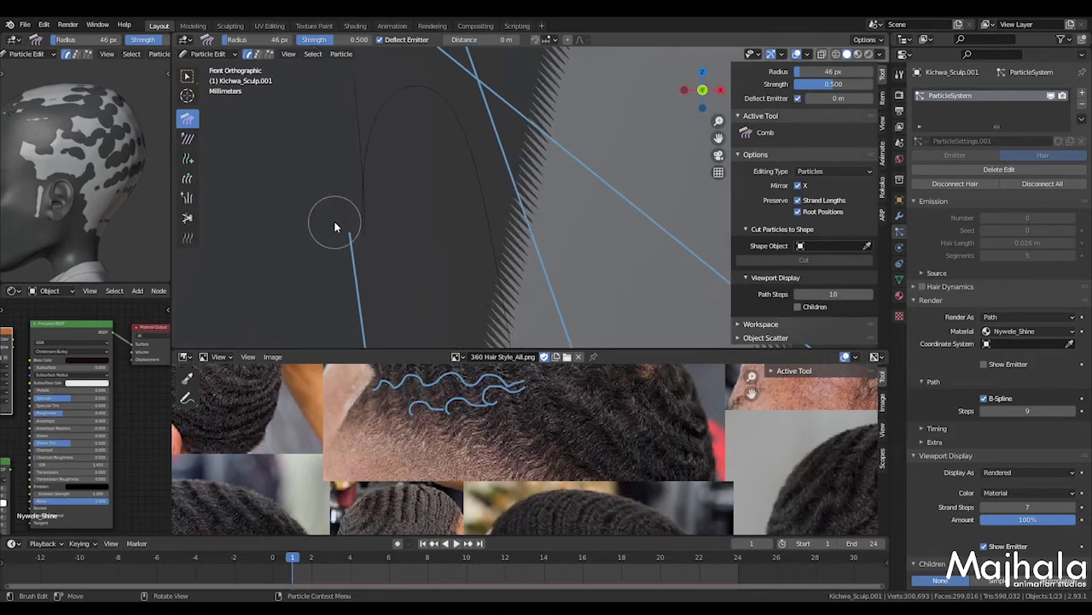
scroll(418, 202, down, 5)
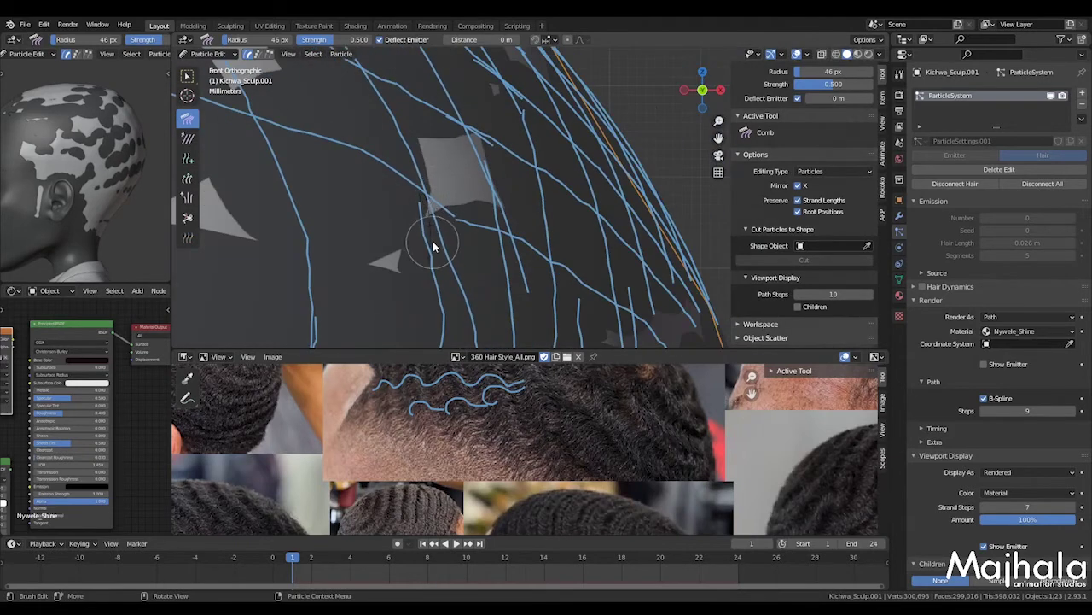
Turn off preservation of root positions and select the hairline strand's points with the select tool in Point select mode
key(KP_3)
scroll(446, 165, down, 2)
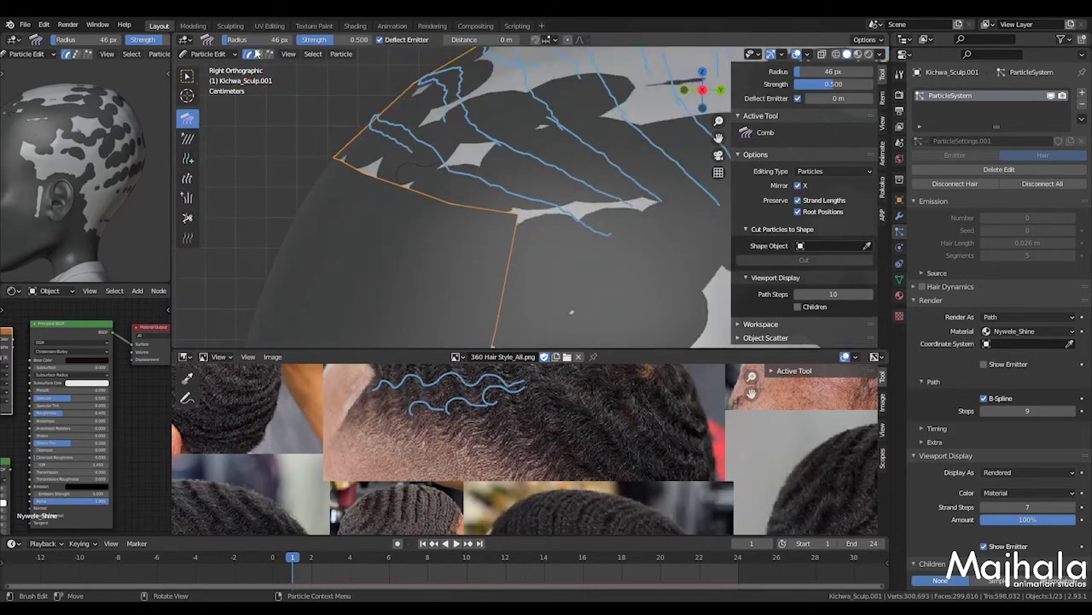
scroll(448, 203, down, 4)
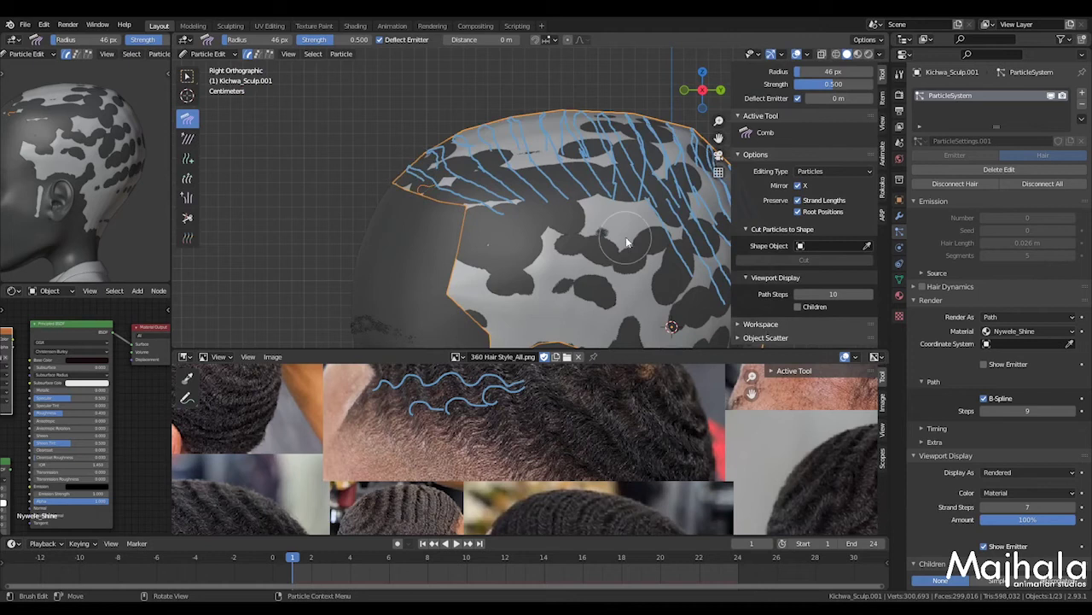
click(799, 213)
scroll(495, 196, up, 6)
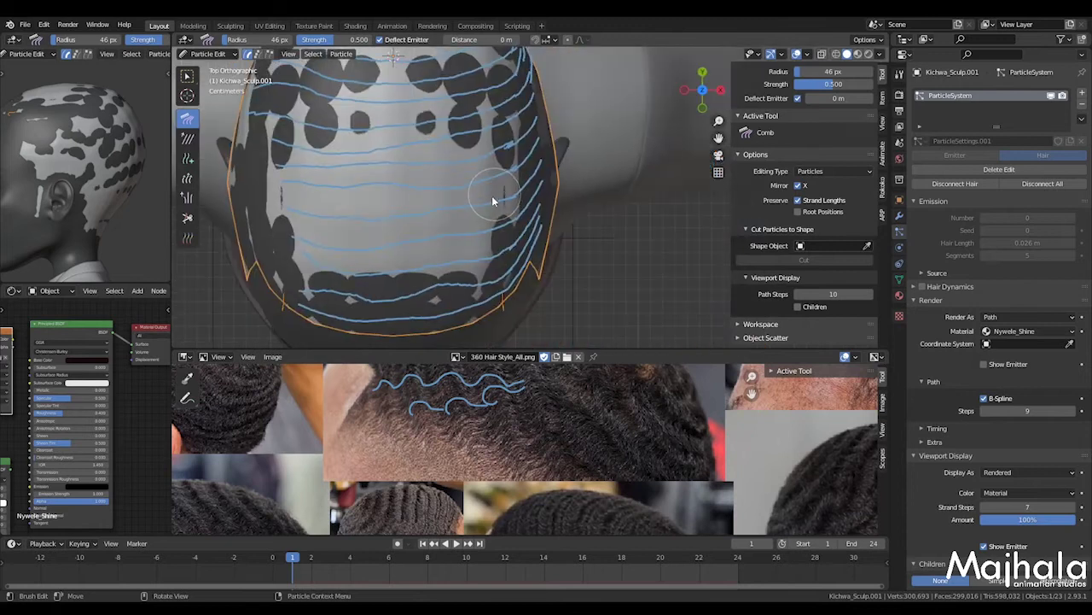
key(w)
click(258, 55)
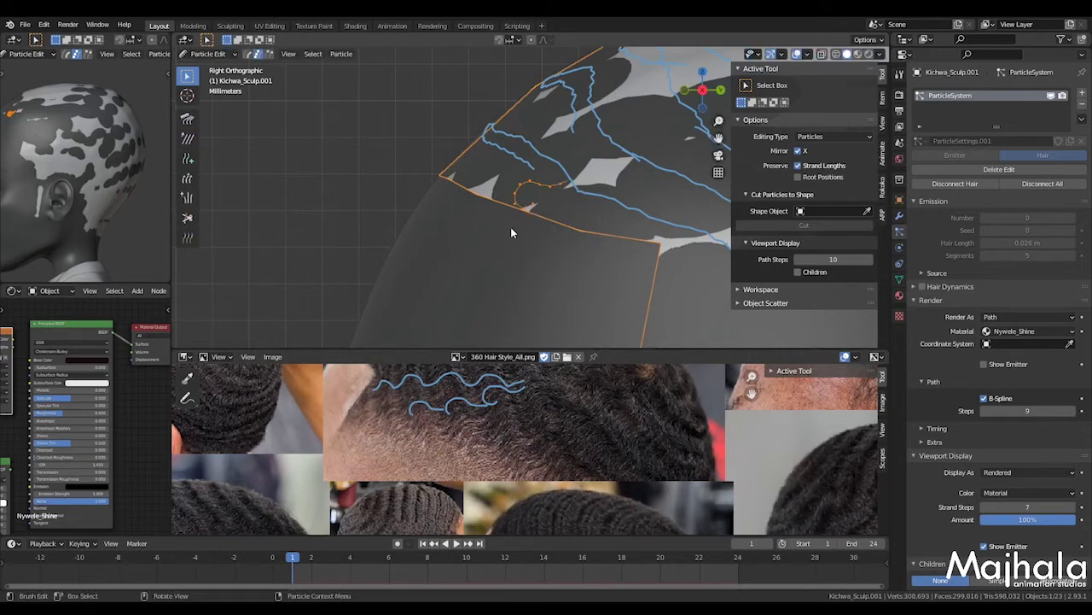
Rotate the selected strand freely with trackball rotation in the top view to align it with the hair cap
key(period)
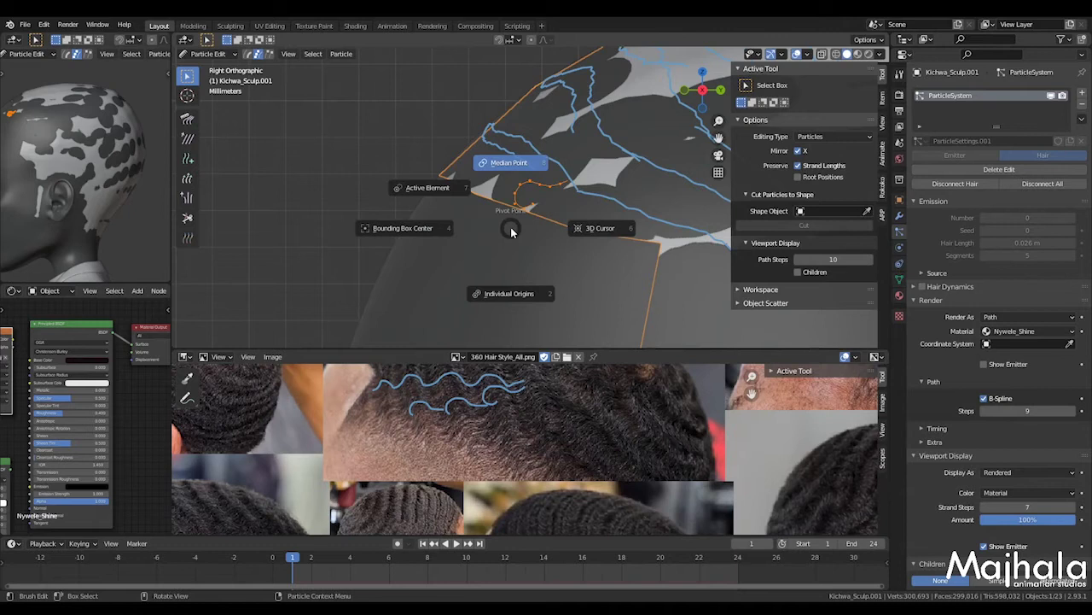
click(530, 228)
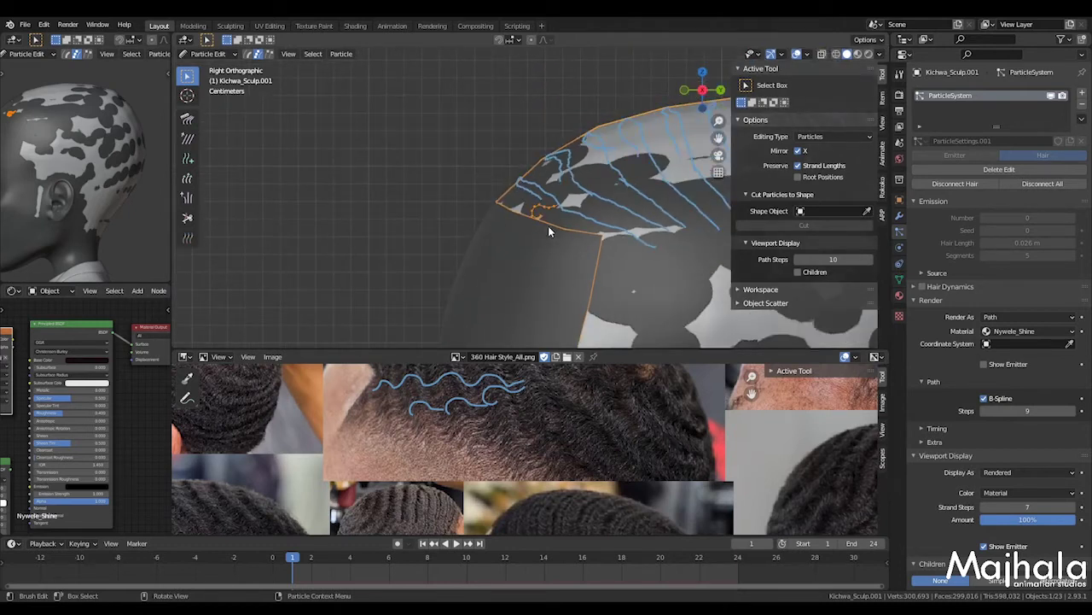
key(KP_7)
scroll(486, 188, up, 5)
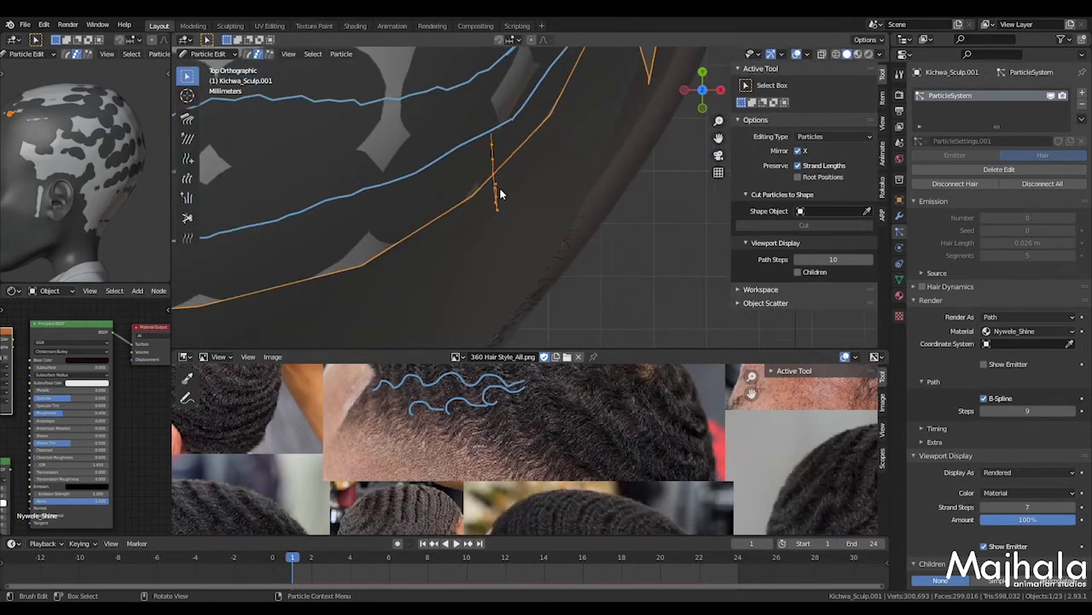
key(r)
key(r)
click(506, 202)
Select the linked points of the strand, trackball-rotate it once more, and shift it about 0.0004 m onto the hair cap's front edge
scroll(509, 198, down, 3)
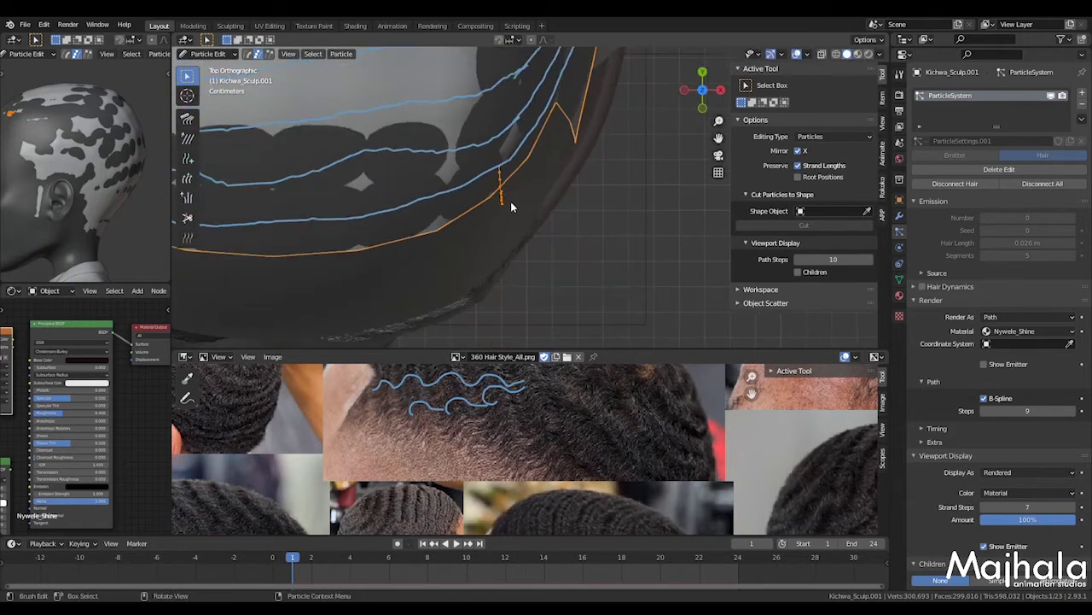
key(ctrl+l)
scroll(515, 197, up, 1)
key(r)
key(r)
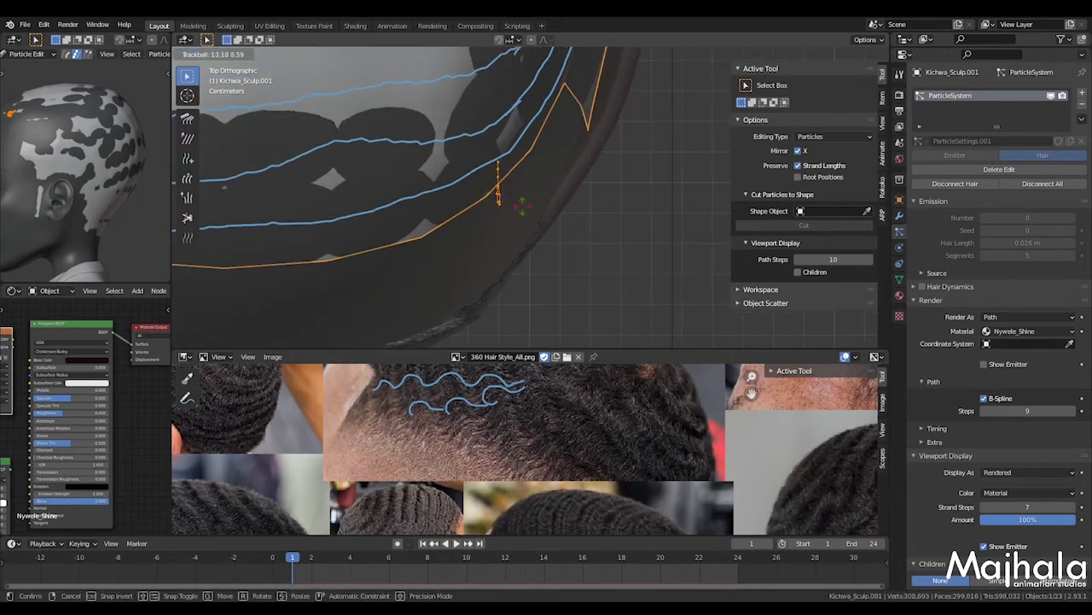
click(521, 205)
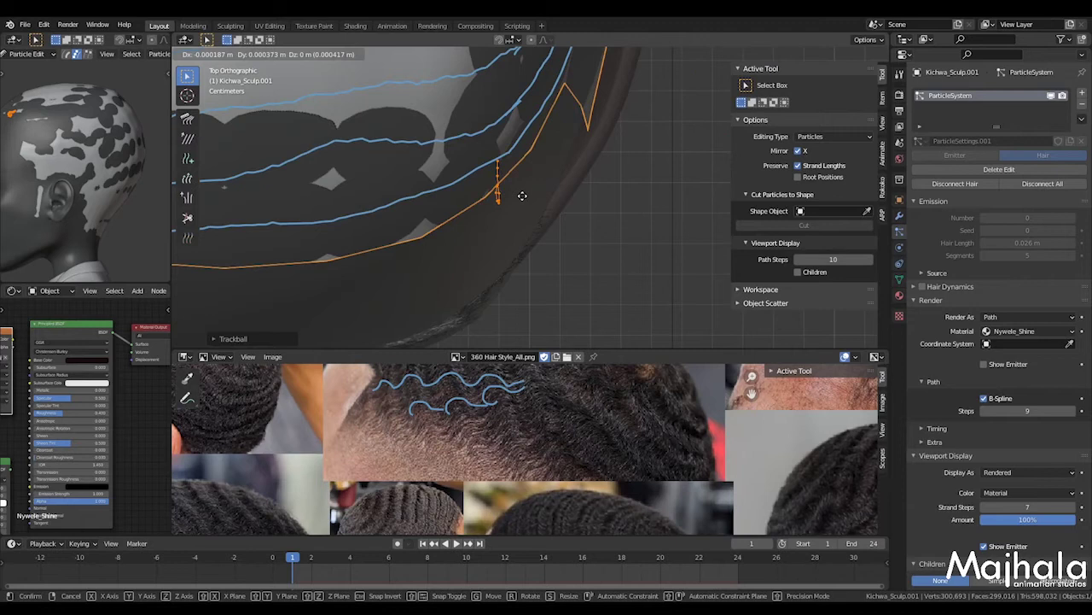
click(521, 195)
key(KP_3)
scroll(547, 248, up, 3)
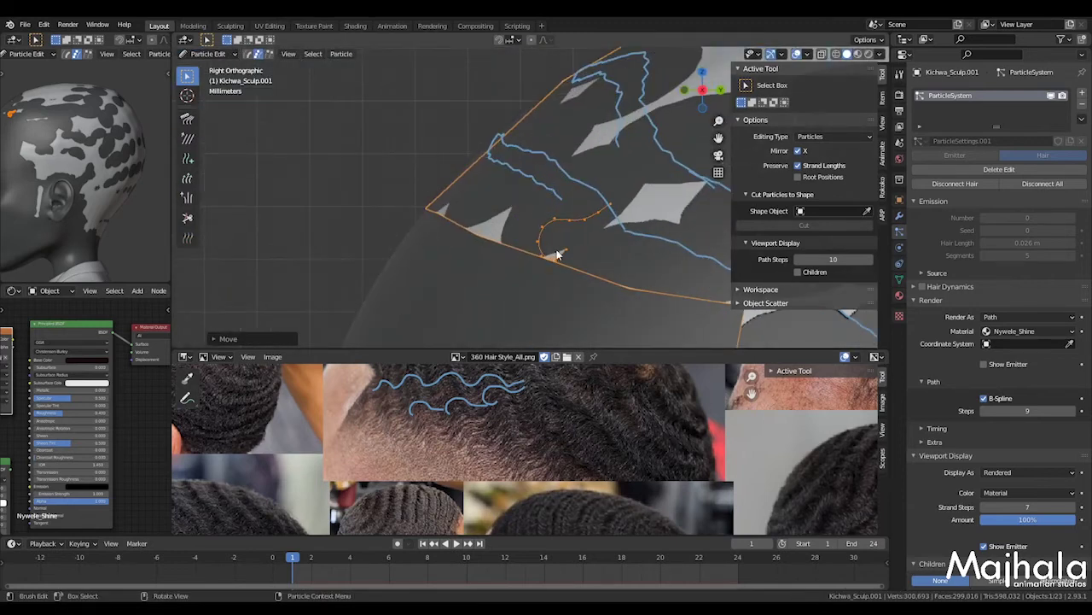
mouse_move(556, 255)
middle_down()
mouse_move(541, 254)
mouse_move(591, 273)
mouse_move(553, 265)
mouse_move(567, 215)
mouse_move(441, 256)
mouse_move(546, 246)
middle_up()
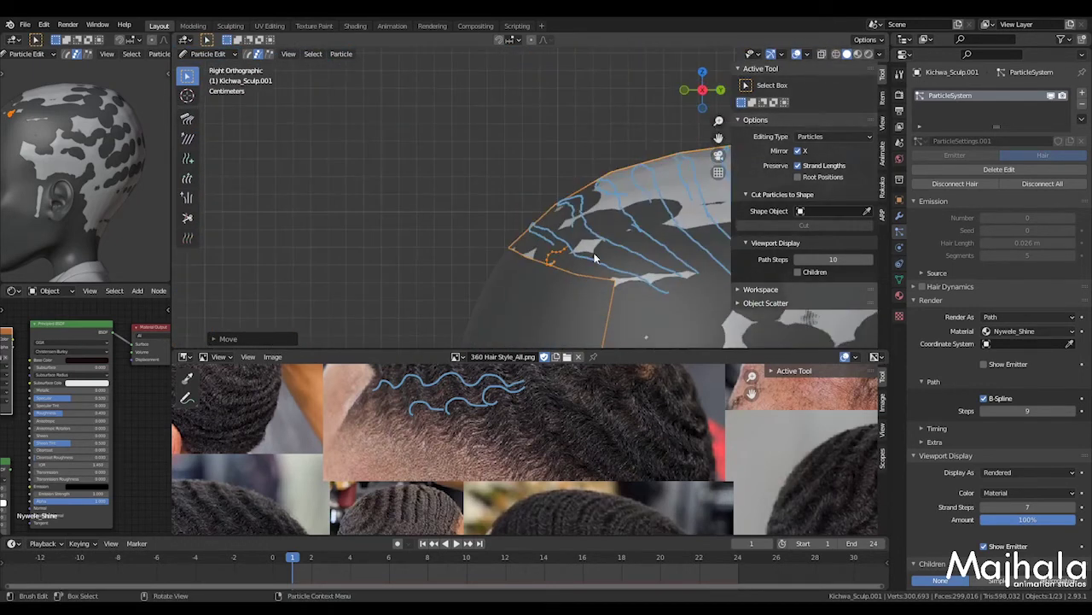
Turn preservation of root positions back on and choose the Add brush for placing more hairline strands
click(798, 178)
click(189, 159)
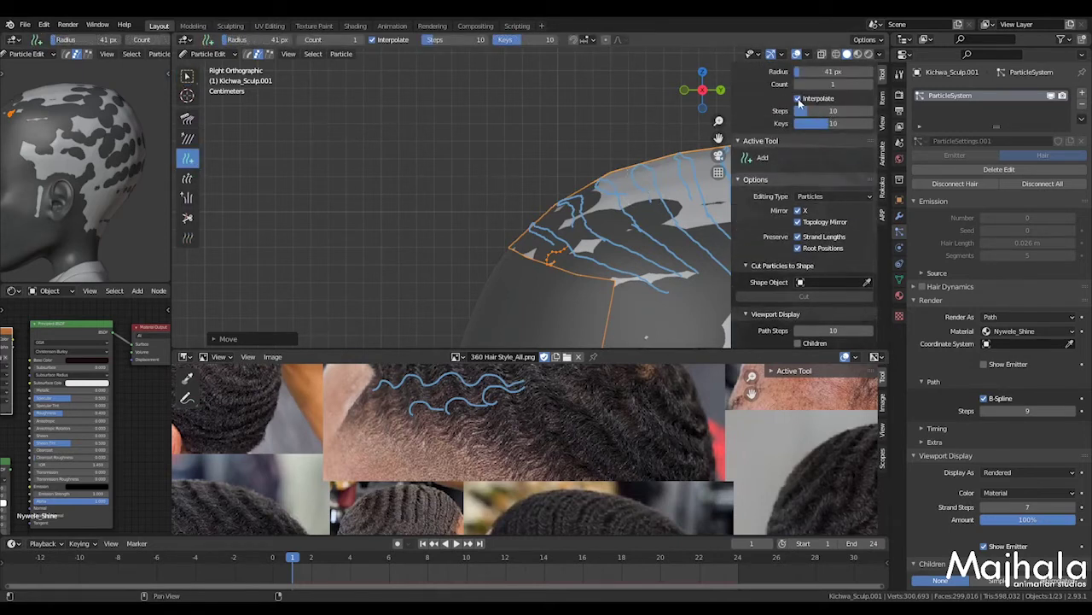
scroll(544, 261, up, 1)
shift+middle_drag(544, 261, 498, 244)
scroll(467, 206, up, 2)
middle_drag(466, 205, 627, 246)
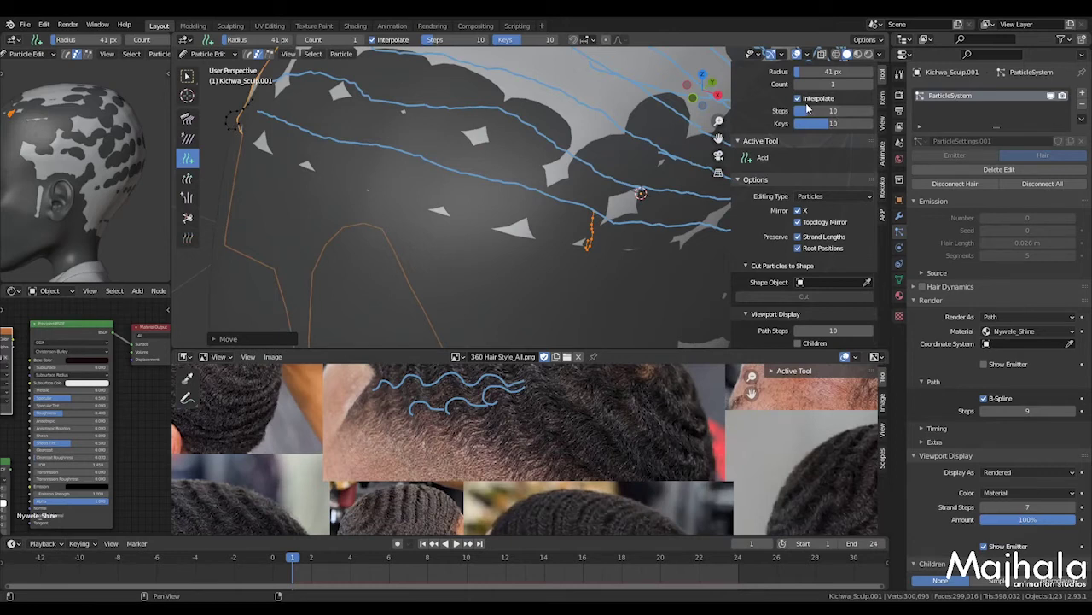
Try adding a mirrored strand at the front hairline with Interpolate turned off, and undo it
middle_drag(527, 261, 481, 254)
scroll(501, 258, up, 2)
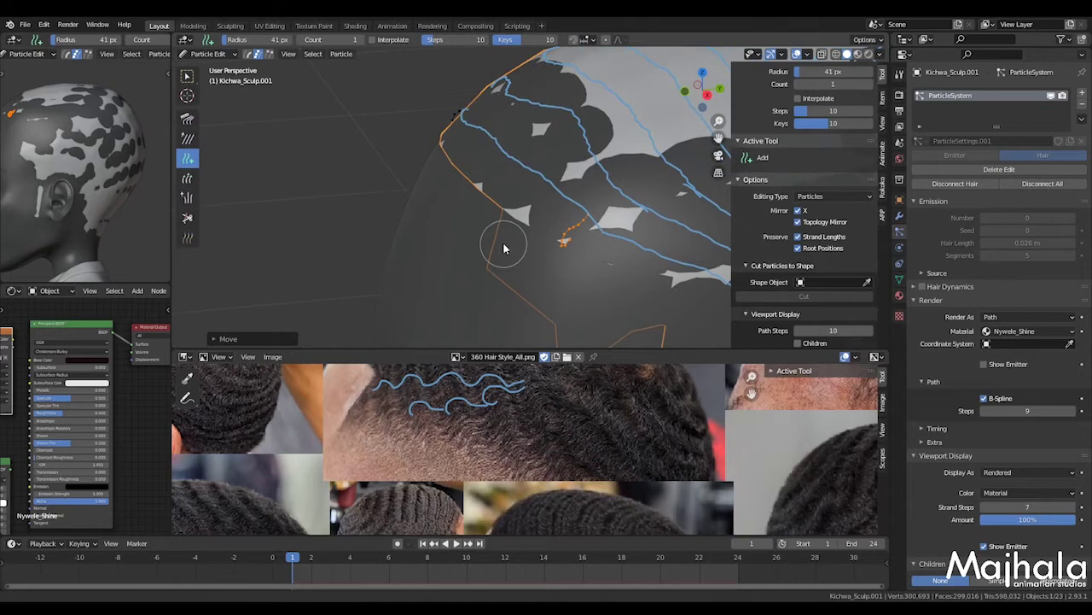
click(546, 183)
mouse_move(554, 194)
middle_down()
mouse_move(538, 201)
mouse_move(516, 187)
middle_up()
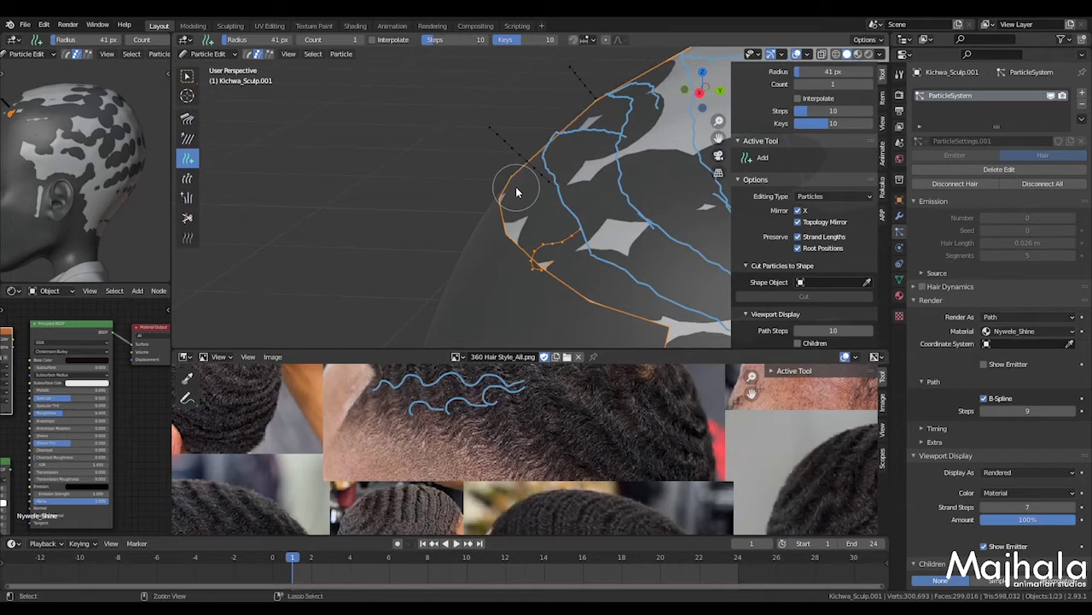
key(ctrl+z)
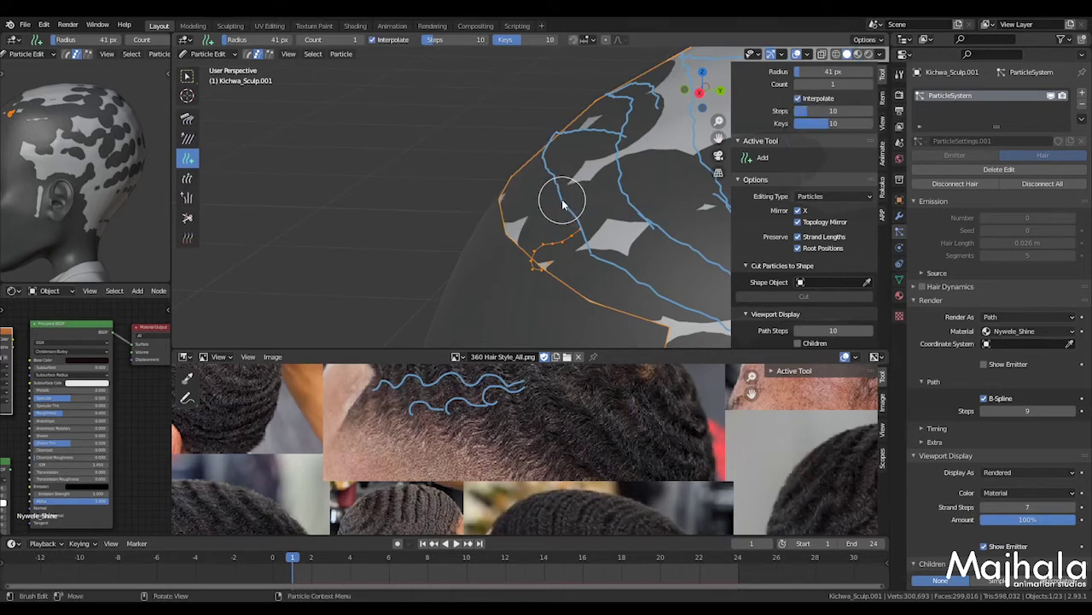
Add a row of mirrored strands along the front hairline with Interpolate turned on, spaced from the combed strand toward the forehead's centre
mouse_move(514, 219)
middle_down()
mouse_move(569, 208)
mouse_move(603, 182)
mouse_move(614, 200)
mouse_move(595, 220)
mouse_move(554, 215)
mouse_move(569, 212)
mouse_move(566, 200)
mouse_move(484, 204)
mouse_move(512, 225)
mouse_move(555, 219)
mouse_move(593, 203)
mouse_move(566, 202)
mouse_move(594, 196)
mouse_move(571, 196)
mouse_move(614, 219)
mouse_move(575, 215)
mouse_move(597, 176)
mouse_move(575, 200)
mouse_move(604, 234)
mouse_move(535, 182)
mouse_move(593, 173)
mouse_move(562, 195)
middle_up()
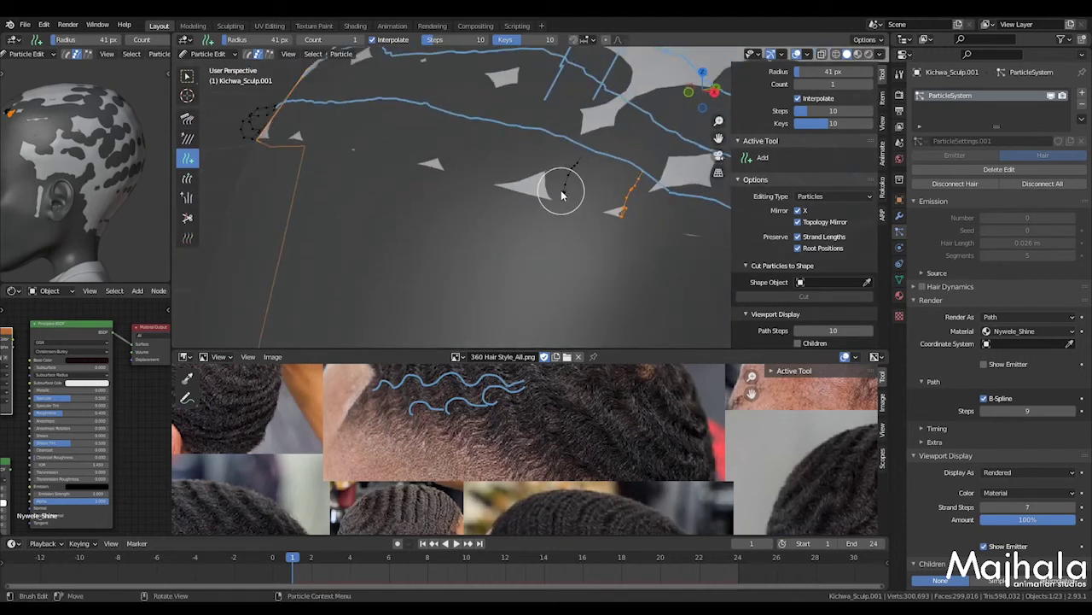
middle_drag(532, 195, 484, 186)
middle_drag(466, 112, 485, 152)
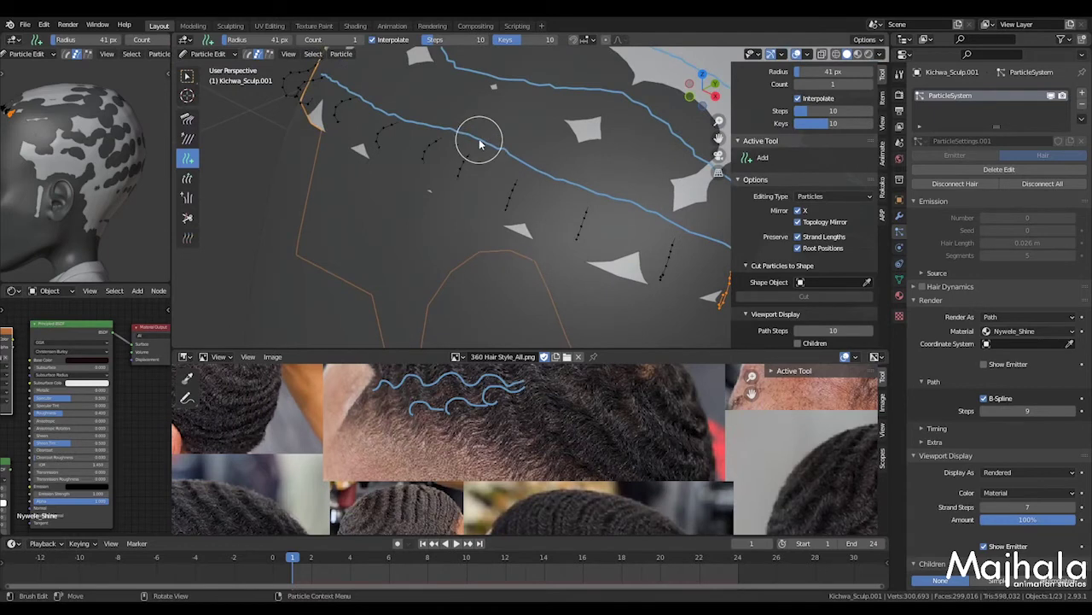
middle_drag(515, 191, 515, 222)
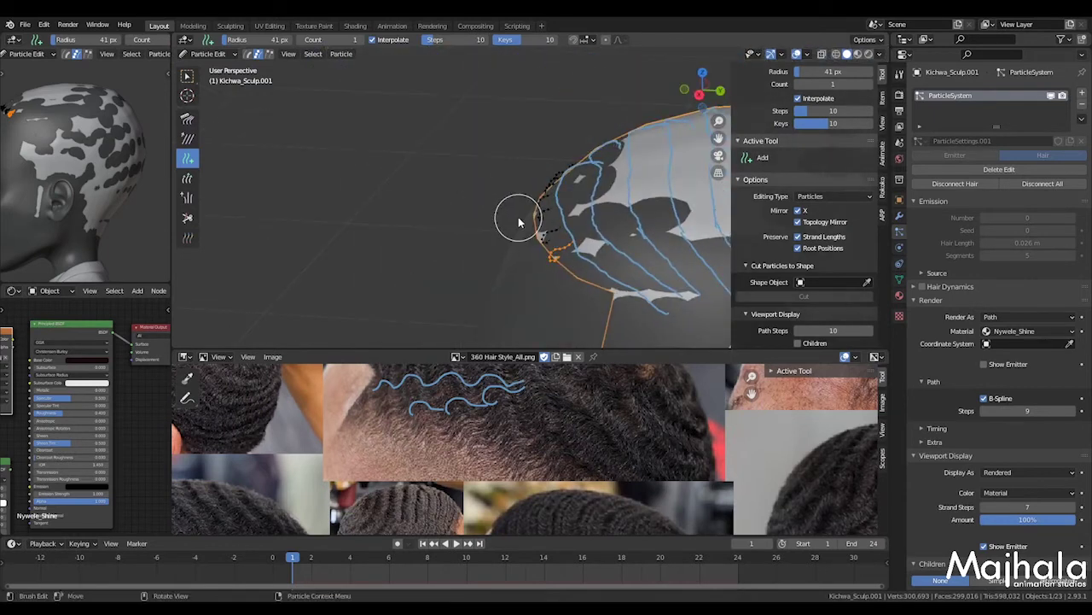
key(KP_3)
scroll(543, 224, up, 5)
click(574, 229)
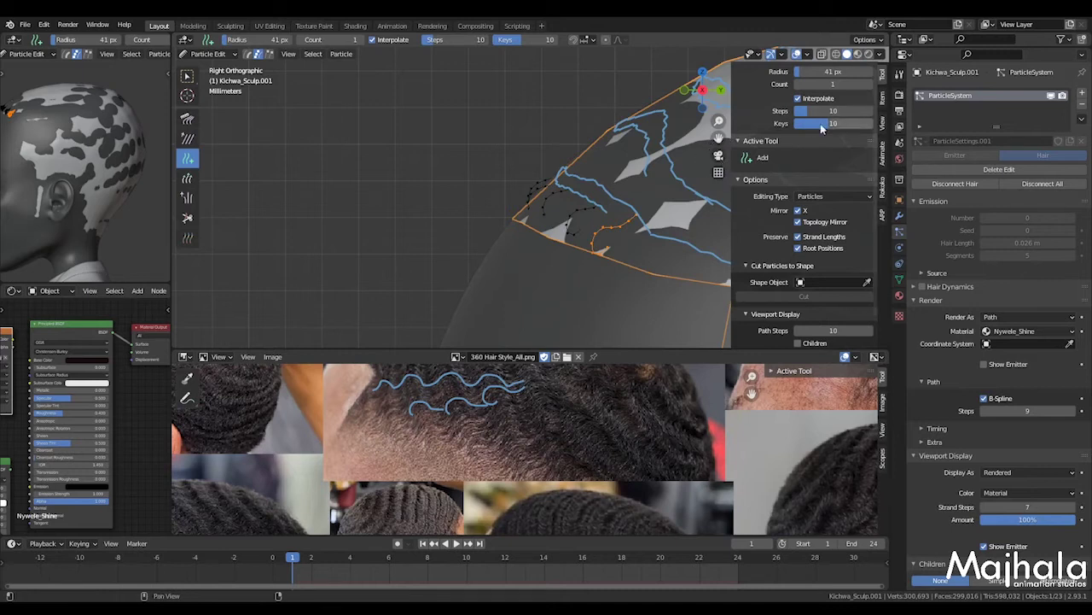
Select the new front strands with circle select, turn off Root Positions, and move them about 0.0029 m forward and slightly down
key(c)
drag(529, 192, 541, 192)
right_click(541, 194)
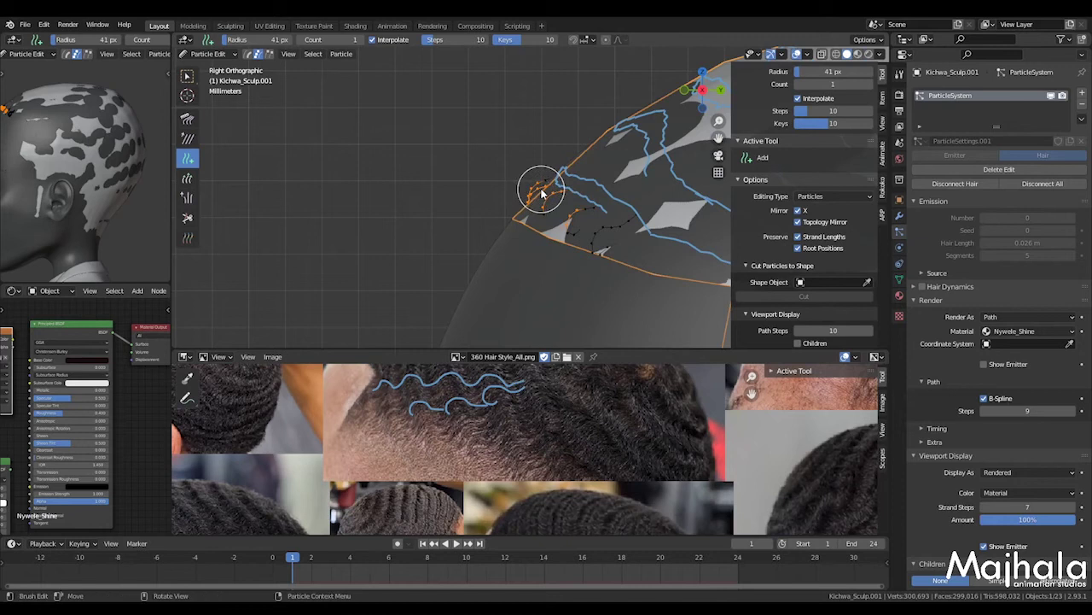
click(798, 247)
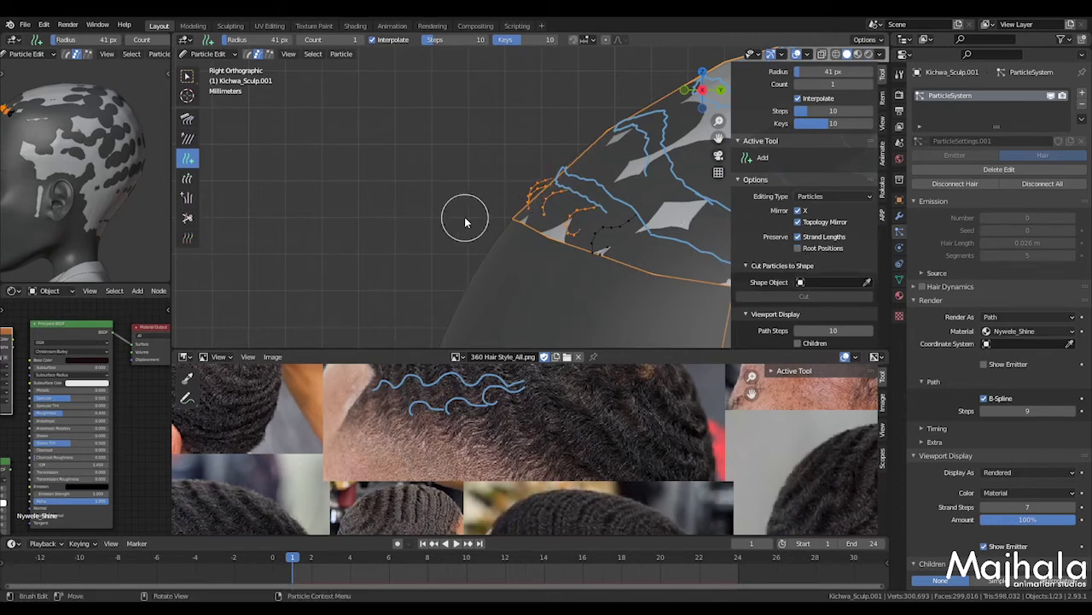
key(g)
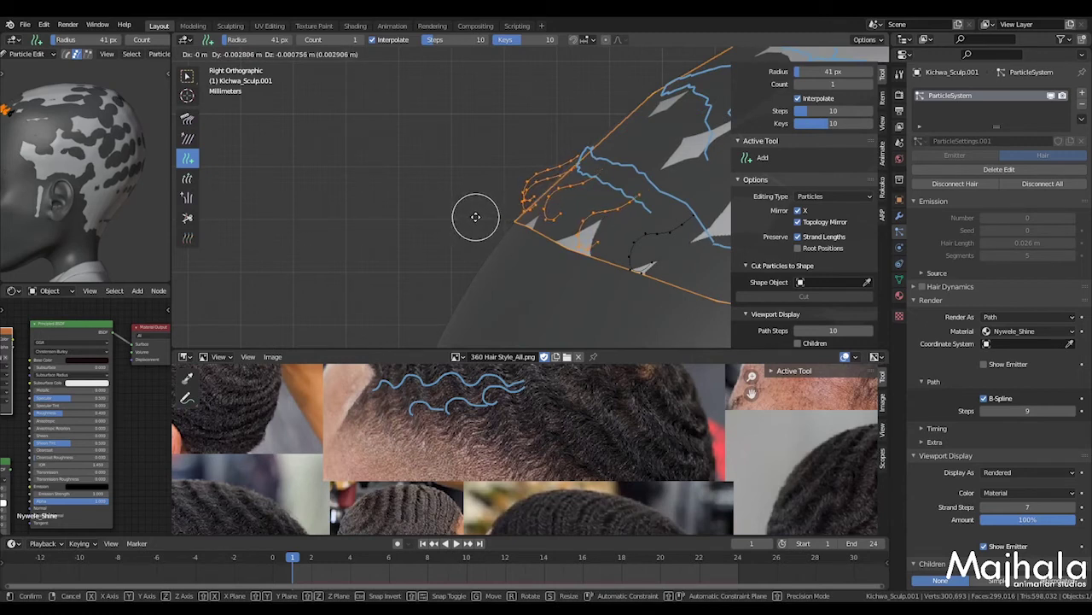
click(476, 216)
Select the new front strand second from the forehead's centre and adjust its tilt slightly with trackball rotation in front view
middle_drag(476, 216, 508, 253)
scroll(512, 255, up, 3)
click(529, 252)
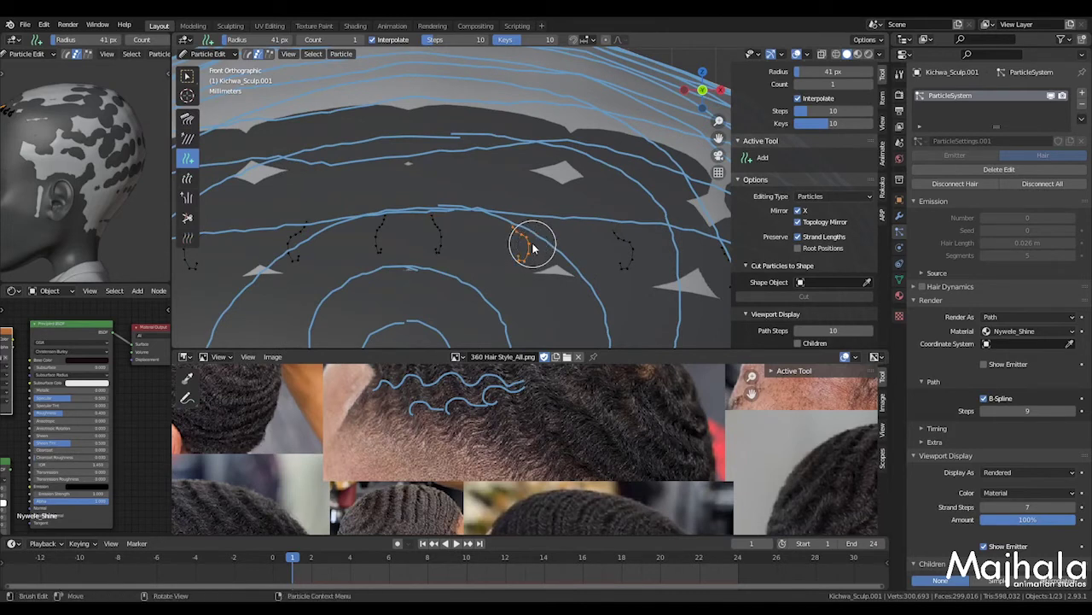
key(r)
key(r)
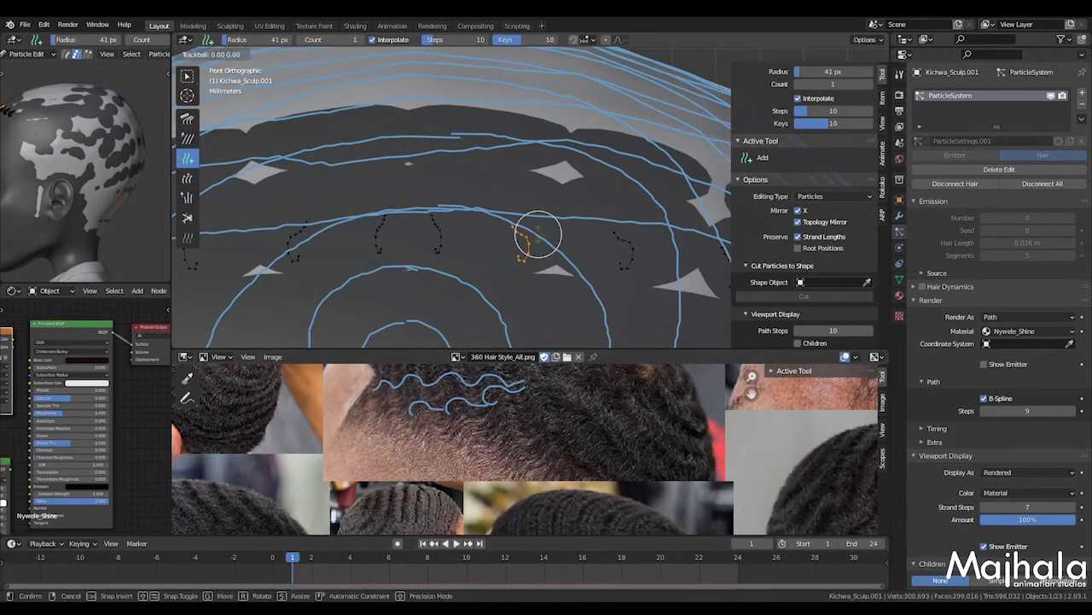
click(535, 234)
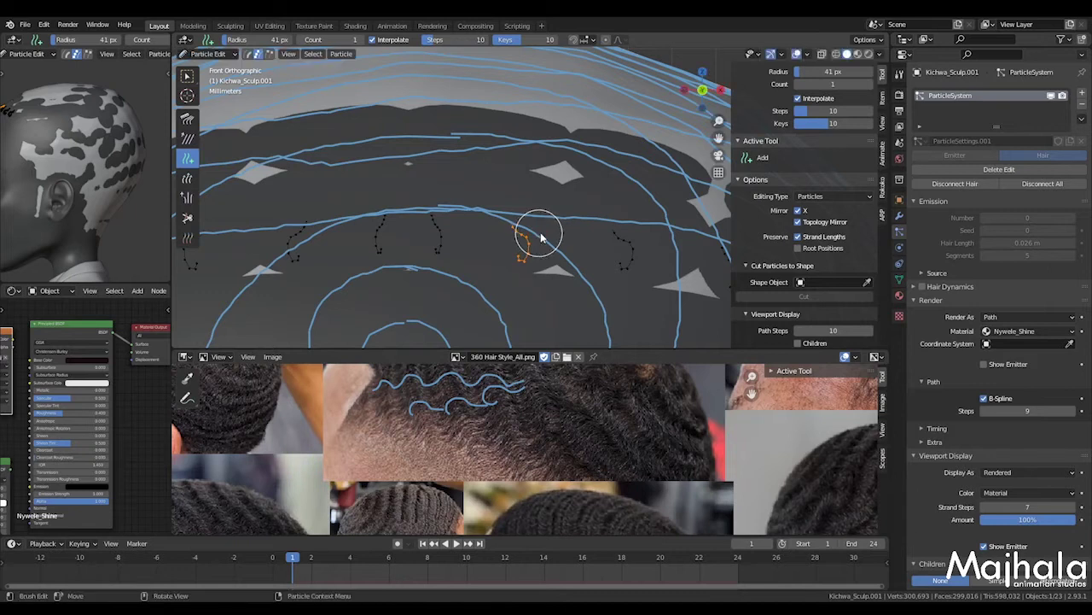
scroll(580, 224, down, 2)
scroll(559, 231, up, 2)
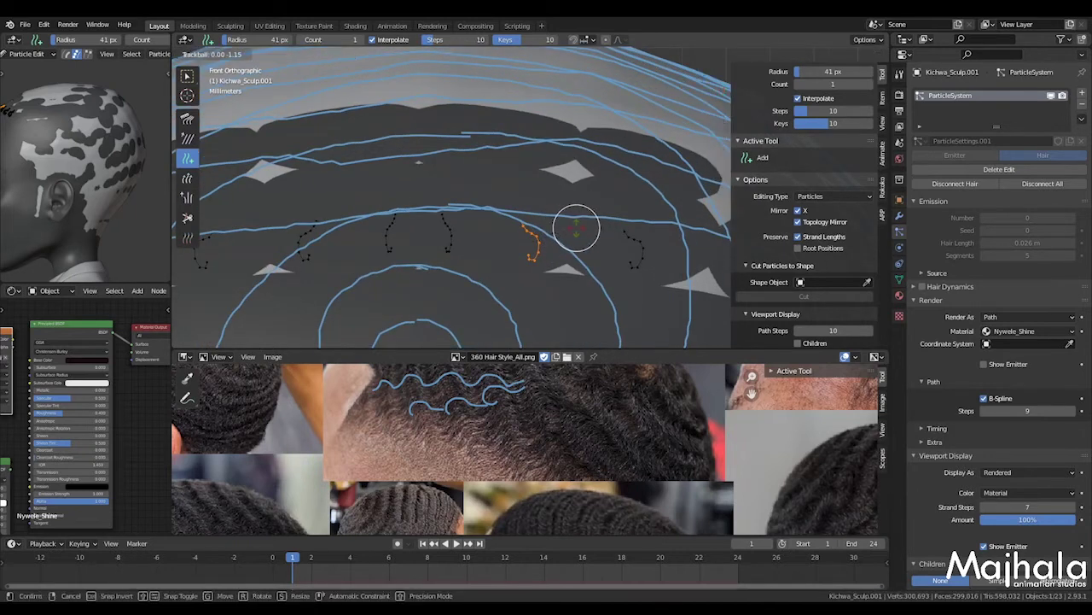
scroll(573, 232, down, 2)
In top view, rotate the selected second strand about 15.5 degrees so it points more directly toward the front hairline
key(KP_7)
scroll(571, 227, up, 3)
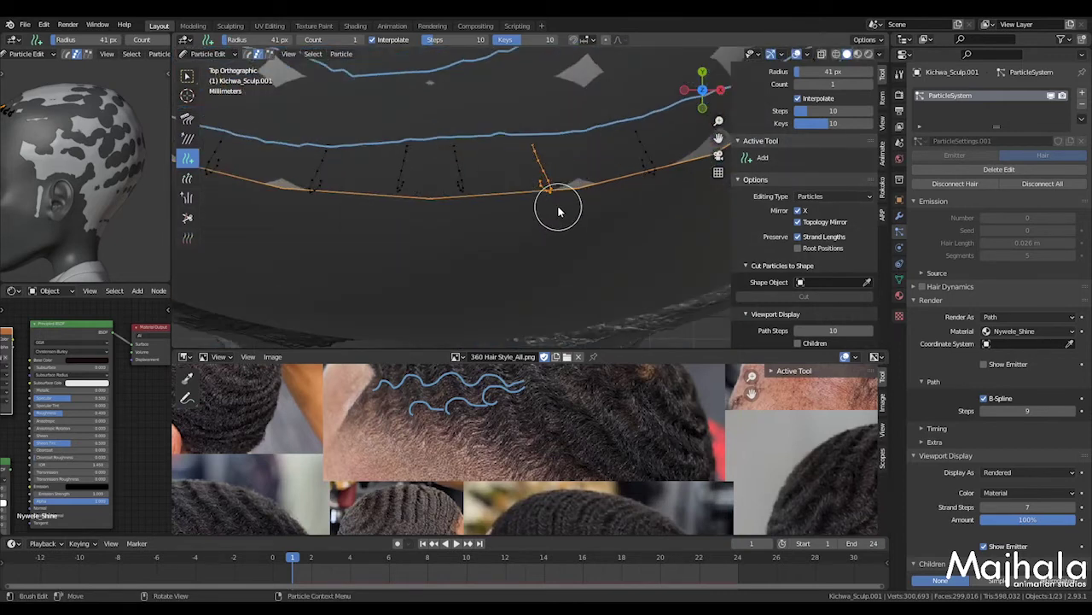
key(r)
key(r)
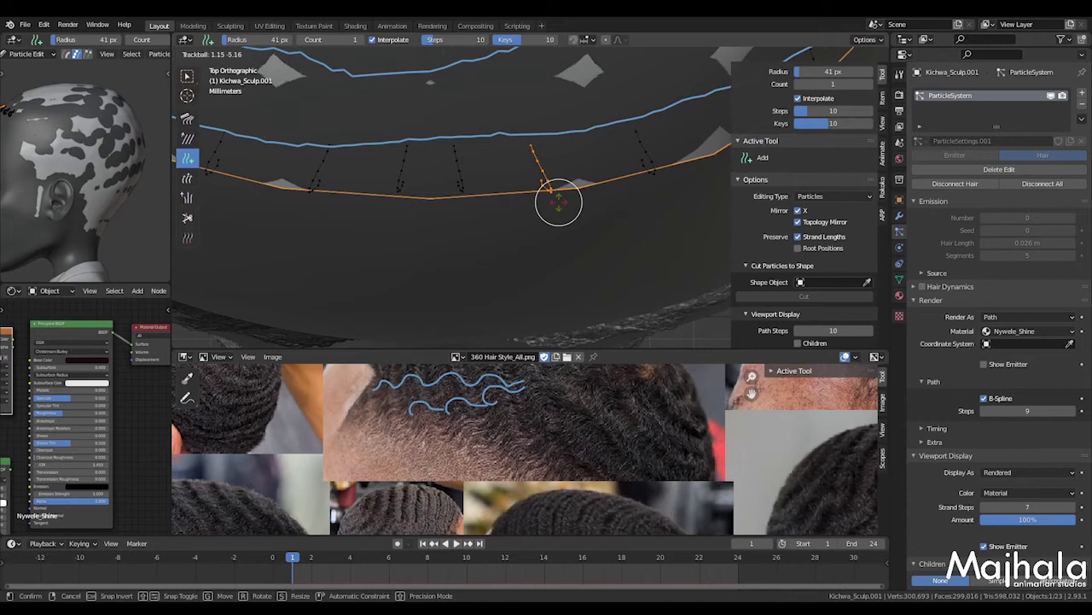
key(r)
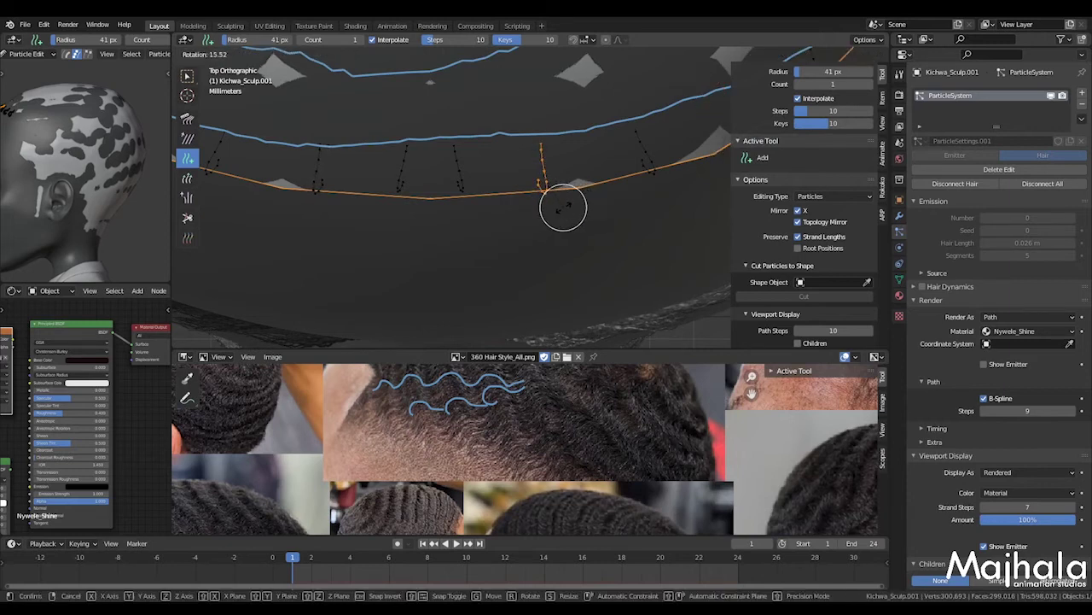
click(563, 208)
Refine the second strand's tilt with trackball and flat rotations until it runs nearly front to back, and nudge its position at the hairline
key(r)
key(r)
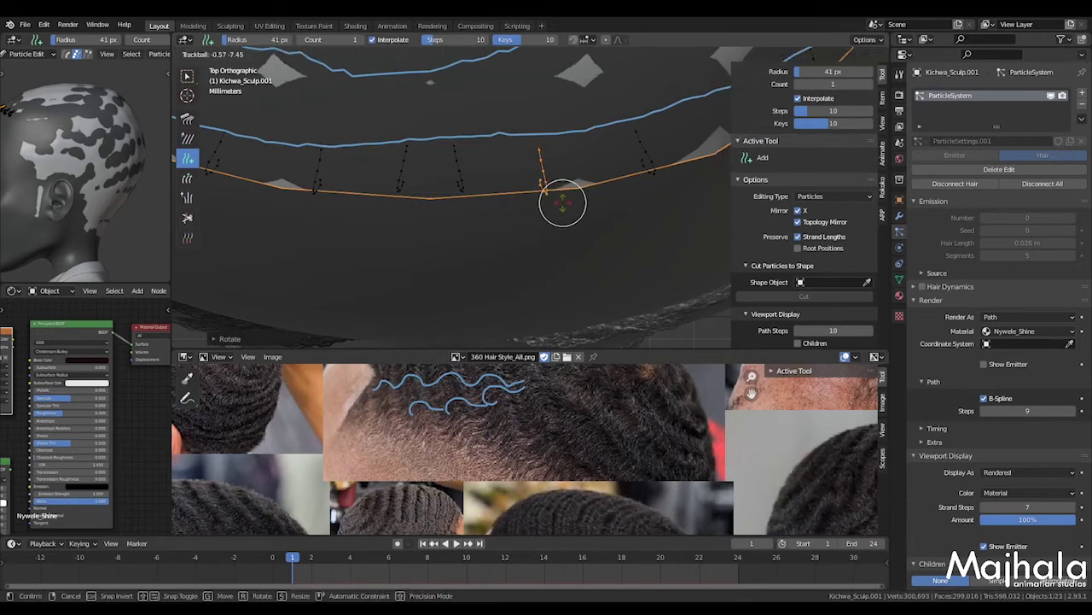
click(558, 203)
key(r)
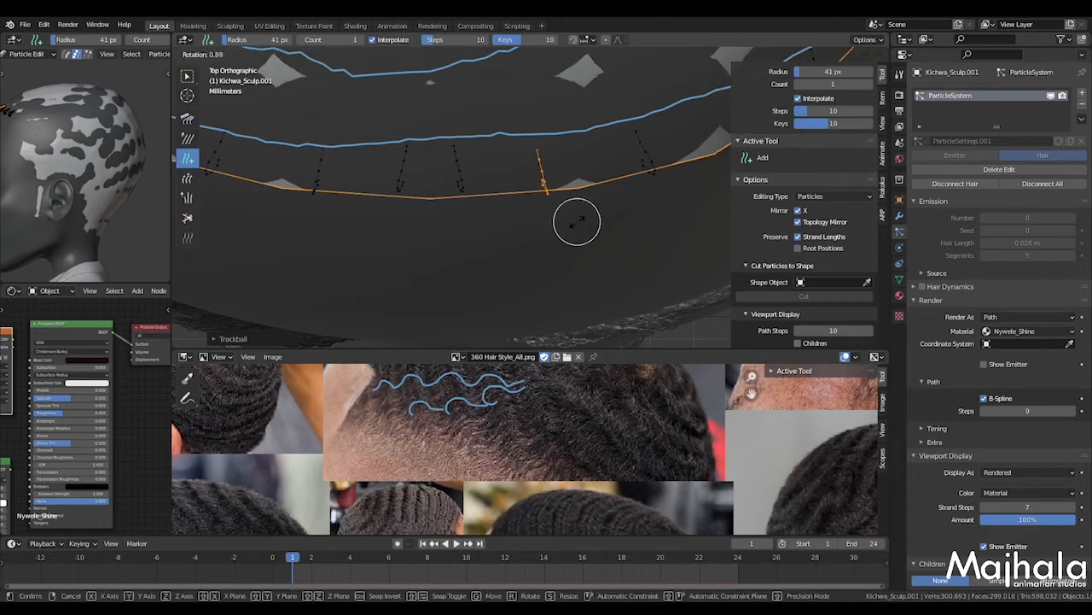
click(566, 222)
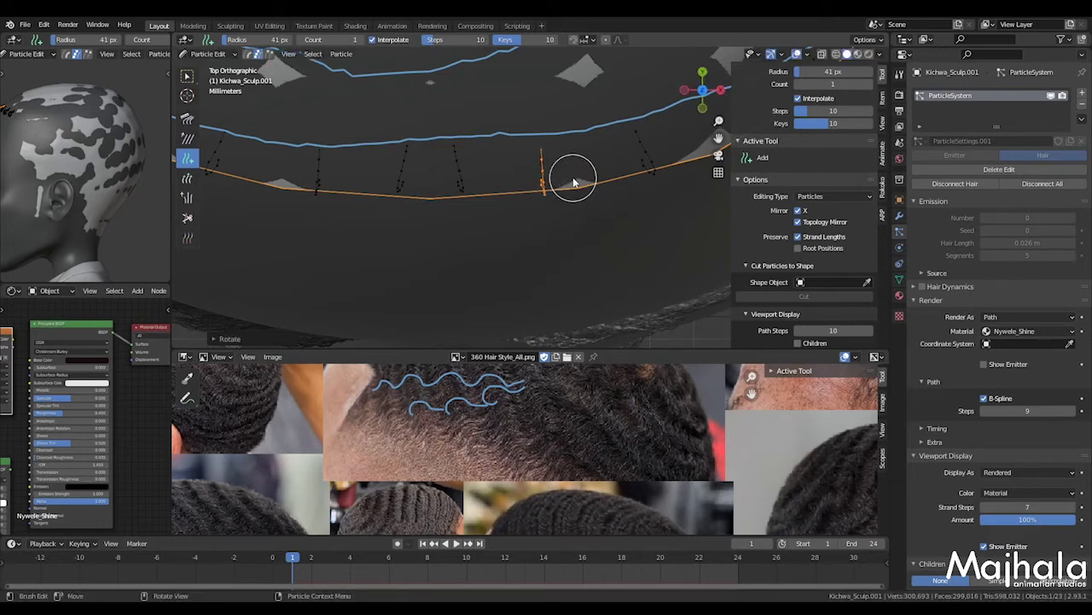
key(r)
key(r)
click(569, 178)
key(g)
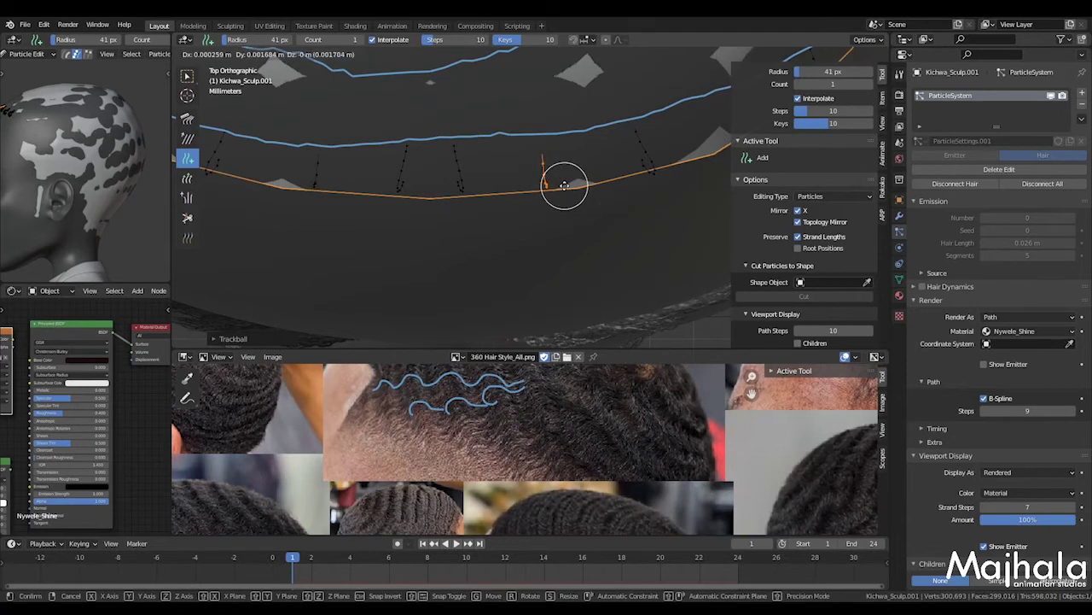
click(561, 184)
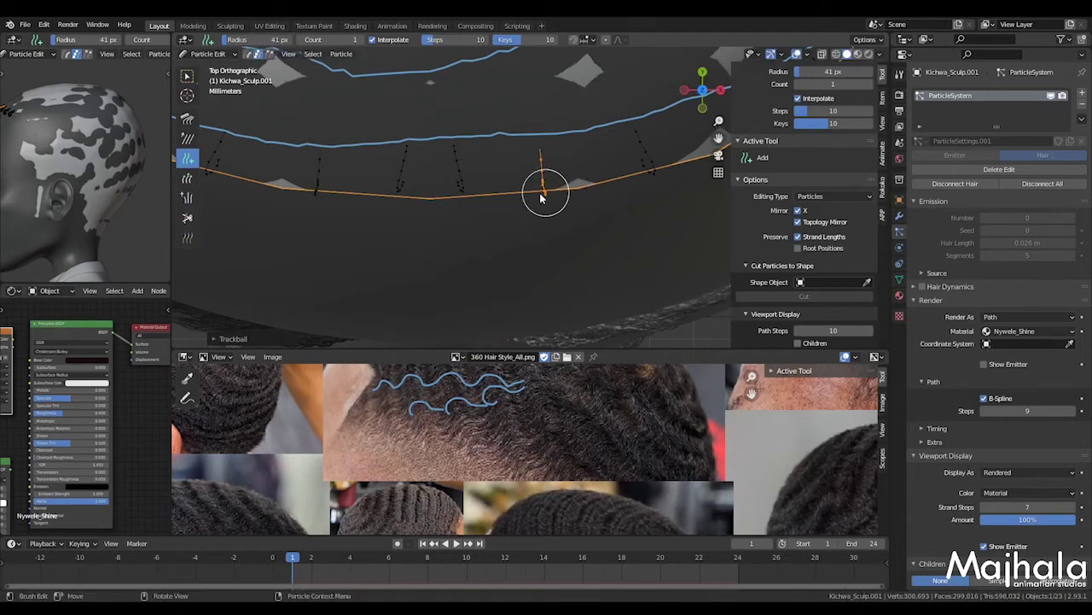
Select the strand nearest the forehead's centre and rotate it until it runs straight front to back in top view
click(475, 194)
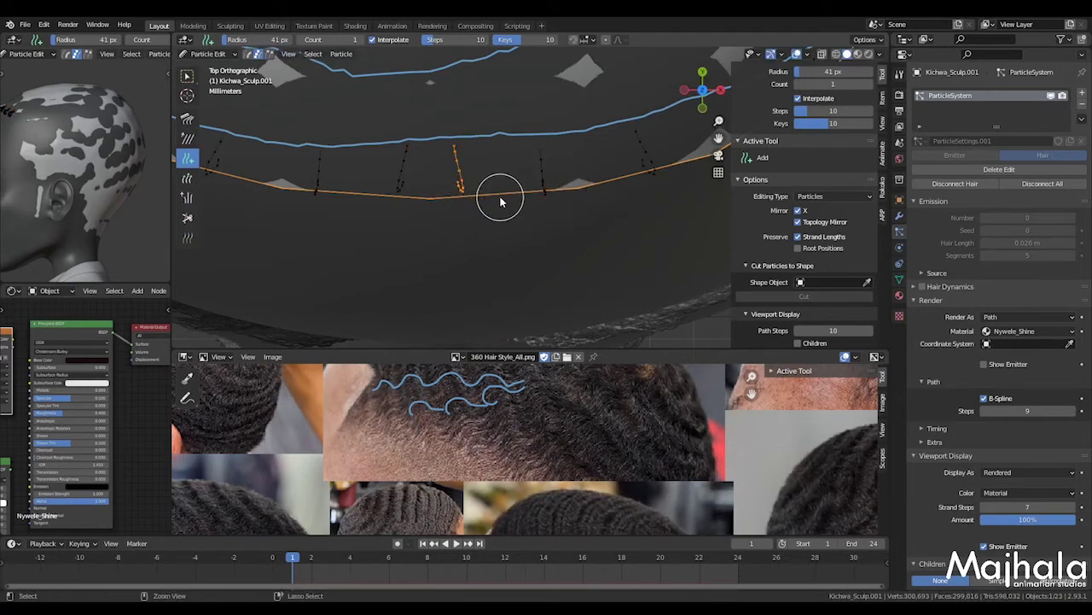
key(g)
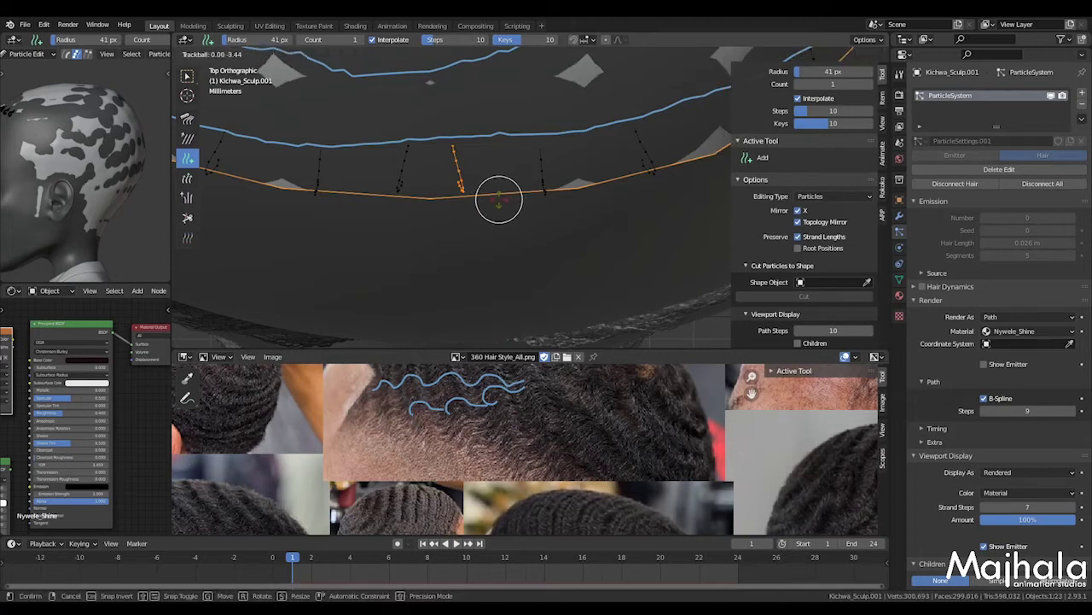
click(491, 202)
key(r)
key(r)
click(484, 175)
key(r)
click(495, 221)
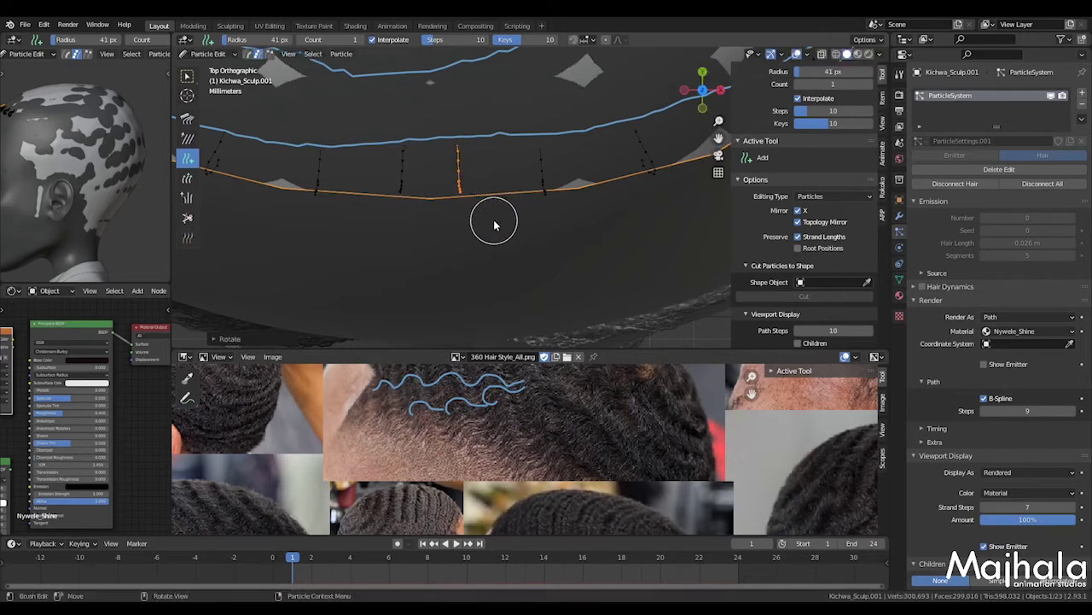
Deselect everything, then select the second strand from the centre and move it slightly at the hairline
key(a)
key(alt+a)
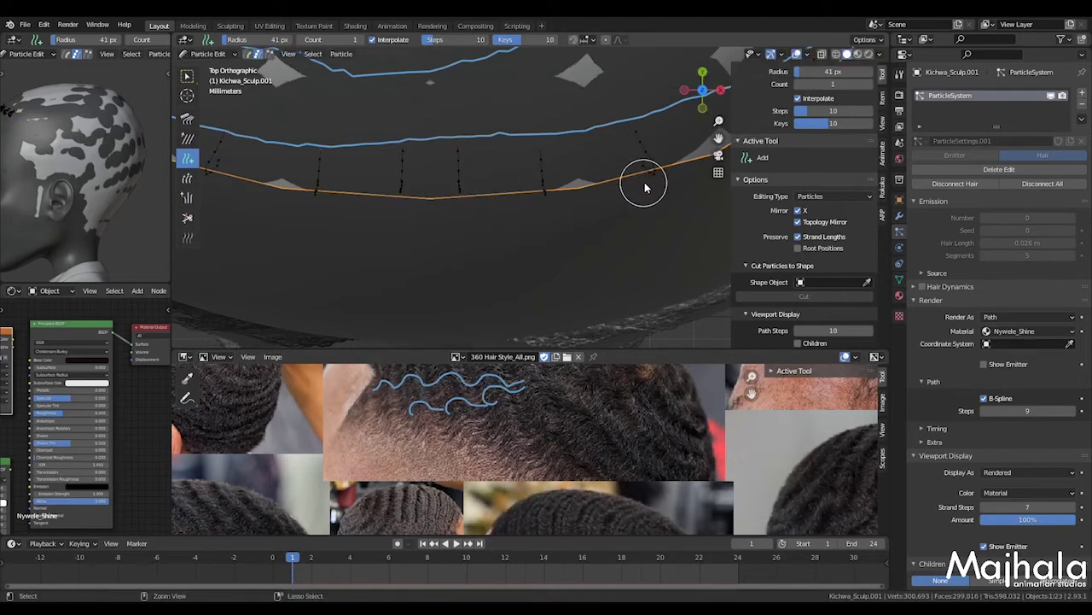
click(548, 184)
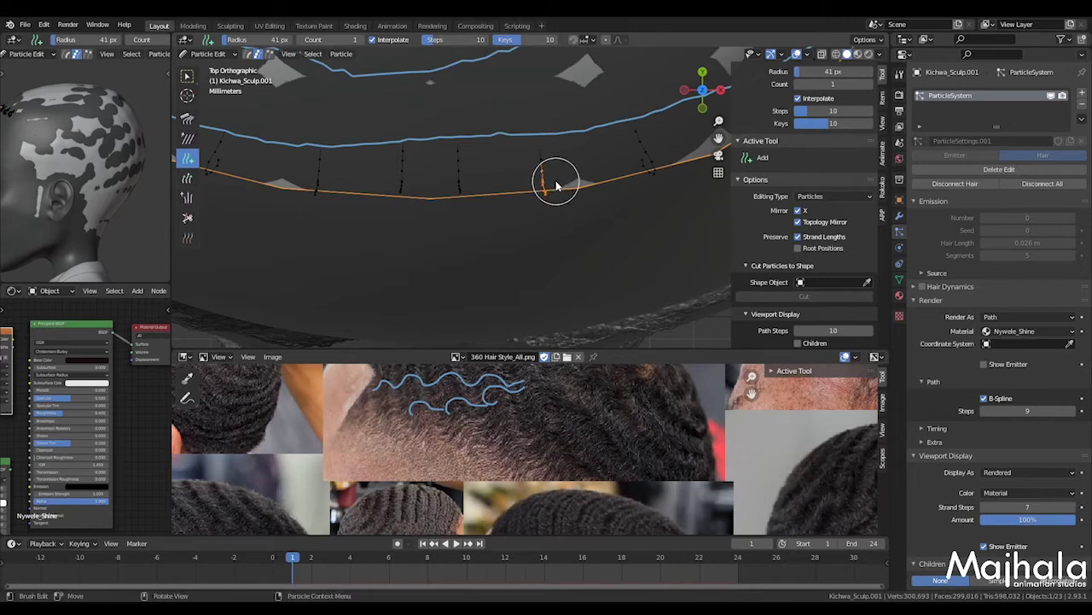
key(g)
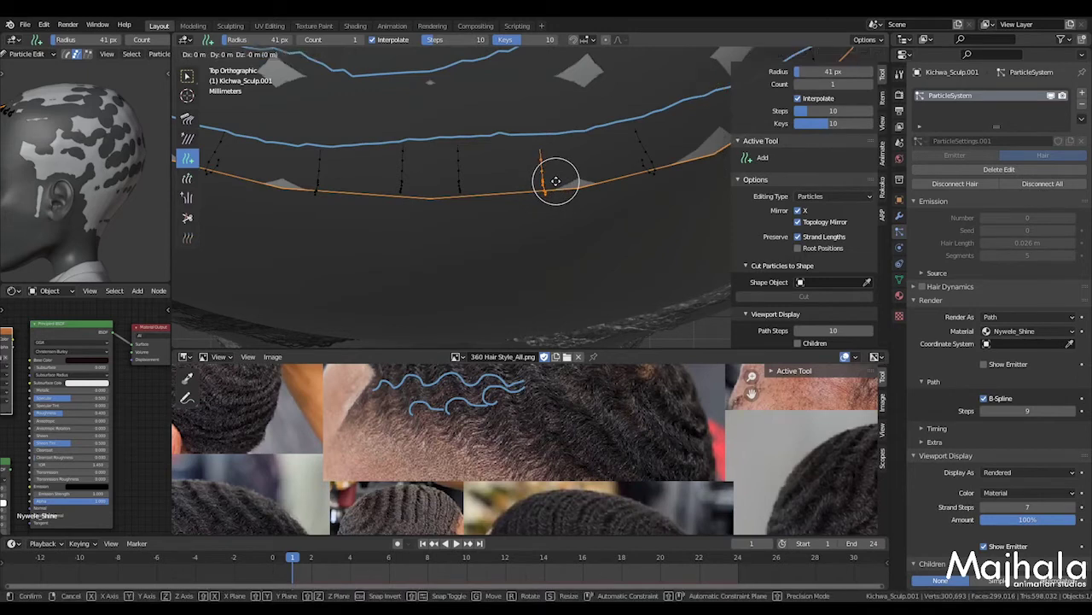
click(559, 179)
Select only the innermost strand with circle select and move it slightly forward onto the hairline edge
key(alt+a)
key(c)
right_click(478, 179)
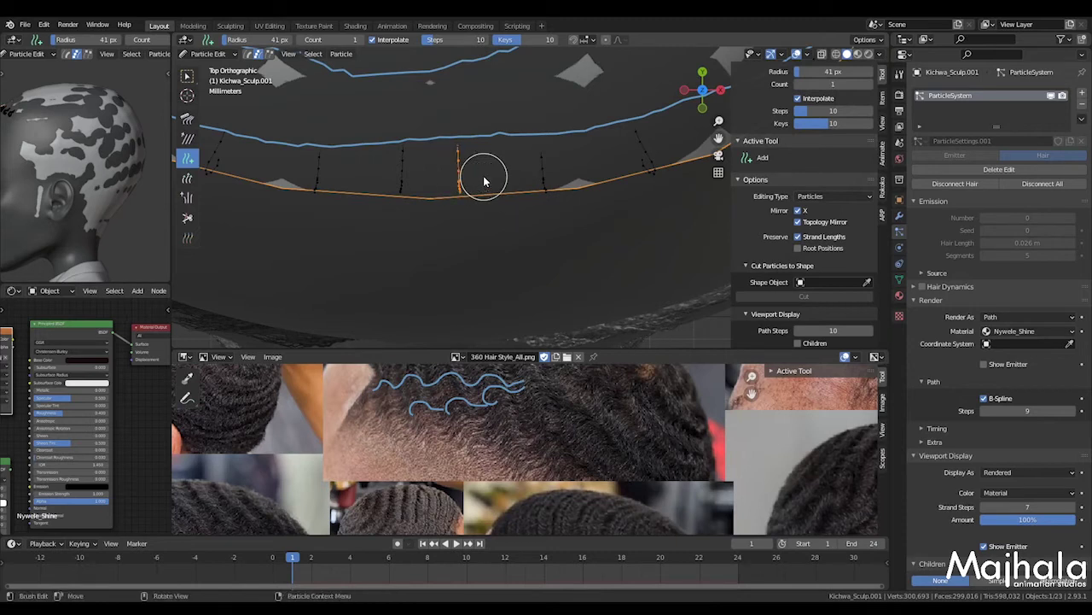
key(g)
click(487, 186)
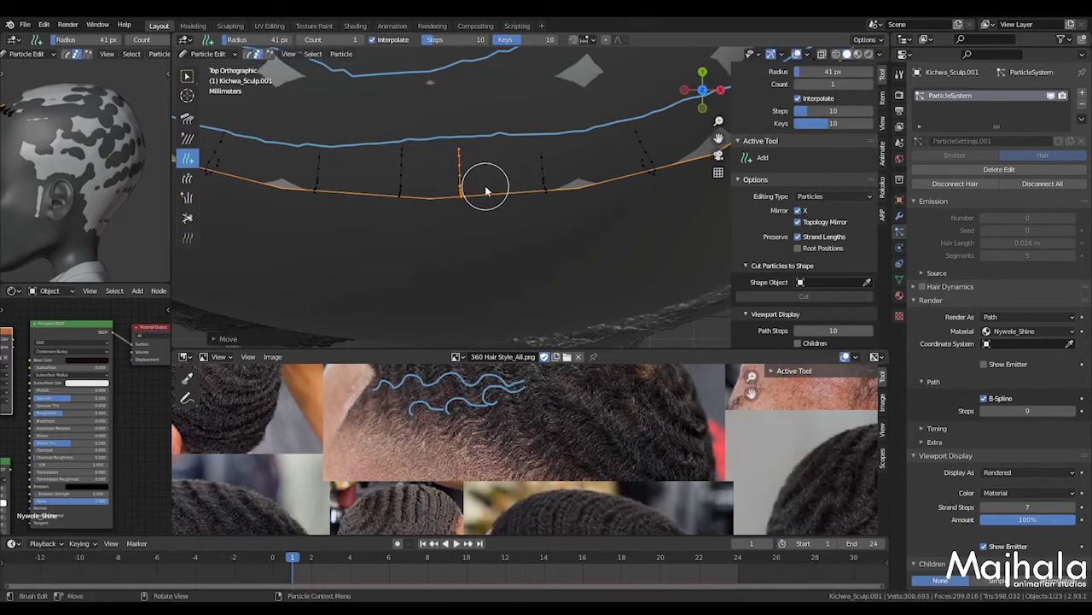
Circle-select the two outermost hairline strands, extend the selection to their linked points, shift them slightly back toward the hairline, and deselect
scroll(504, 187, down, 1)
scroll(505, 188, up, 2)
shift+middle_drag(451, 215, 487, 212)
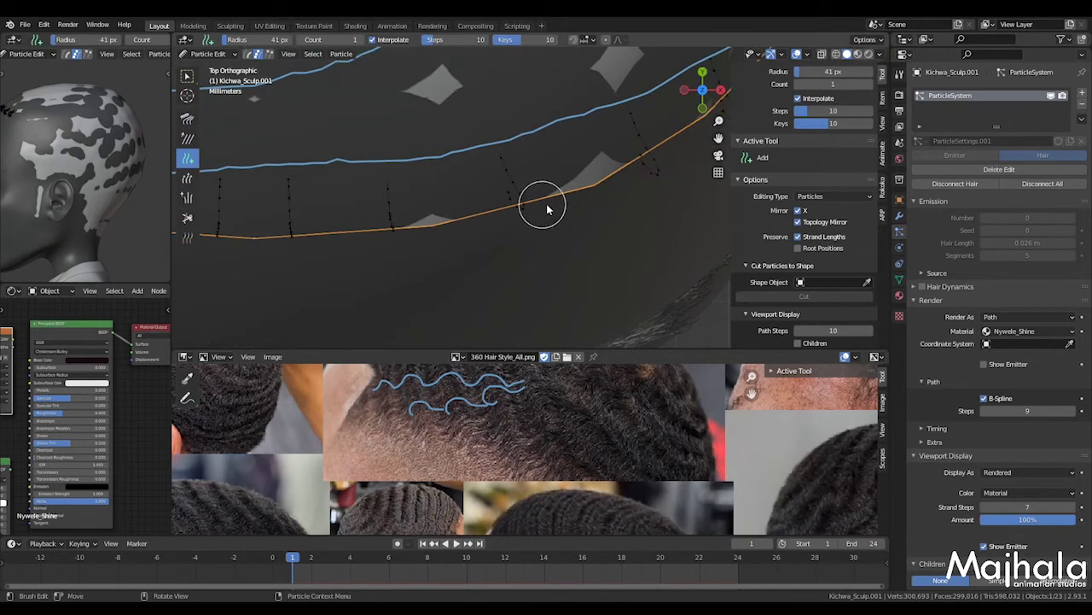
scroll(595, 200, down, 1)
scroll(595, 197, down, 1)
shift+middle_drag(610, 193, 575, 239)
key(c)
click(601, 221)
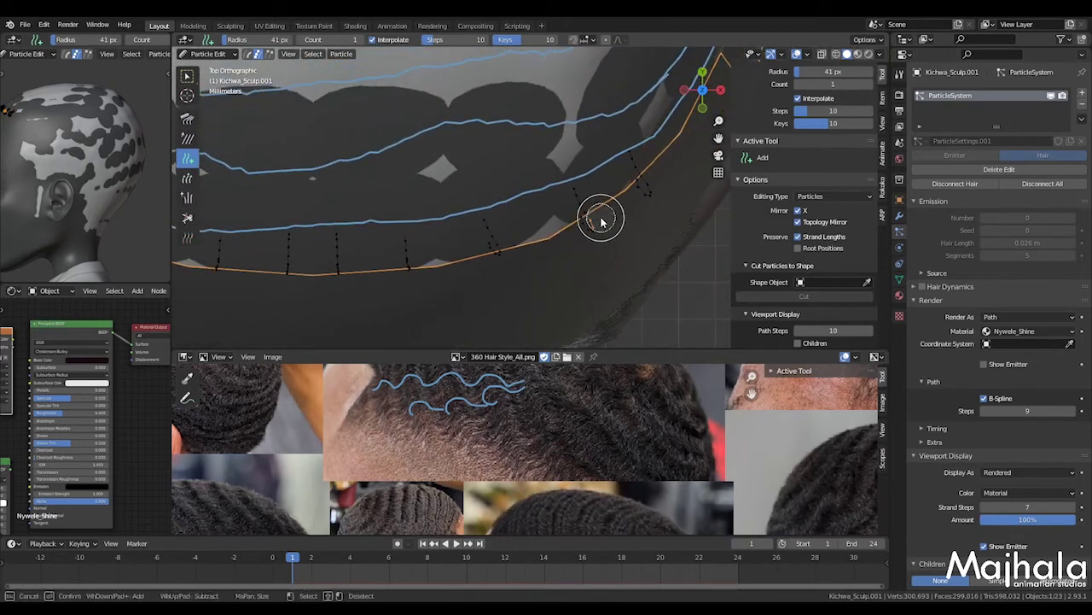
click(644, 178)
key(Escape)
key(ctrl+l)
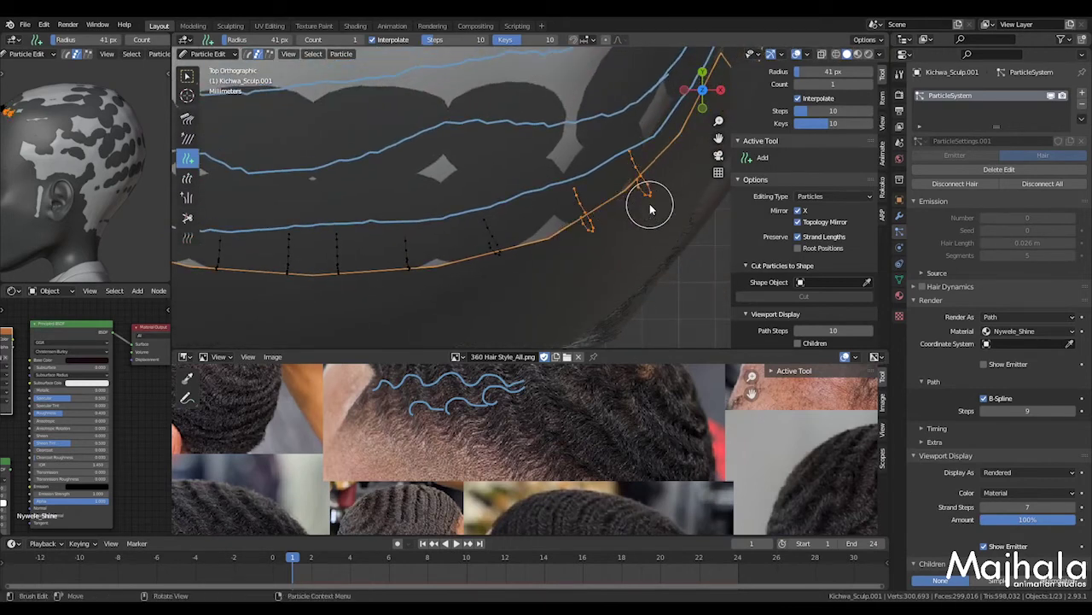
key(a)
key(alt+a)
Select the third strand from the centre and rotate it, including a trackball tilt, to stand perpendicular to the curved hairline
click(492, 241)
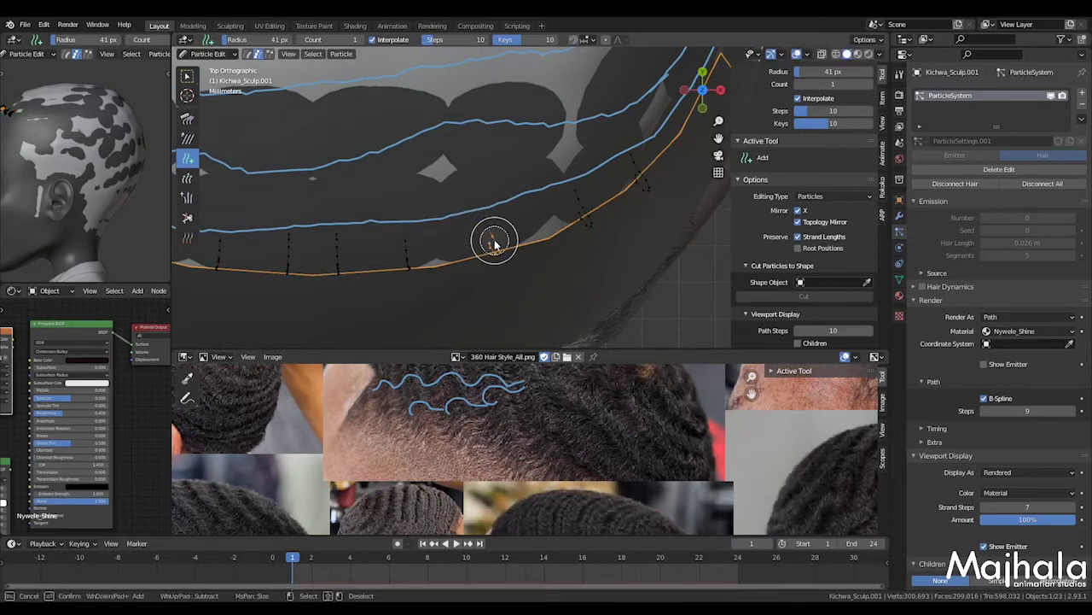
key(r)
click(539, 245)
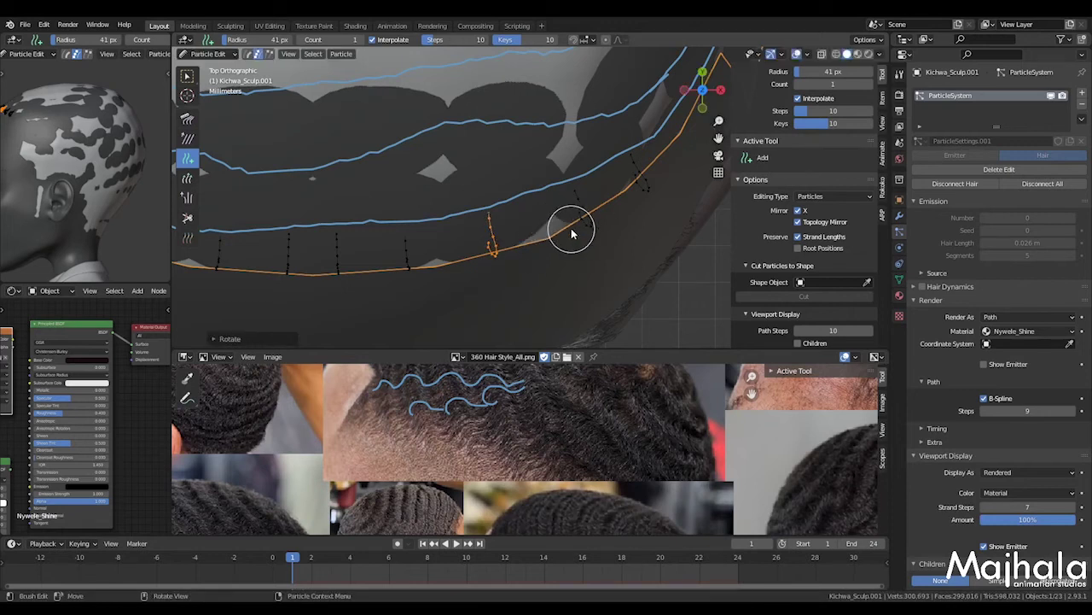
key(r)
key(r)
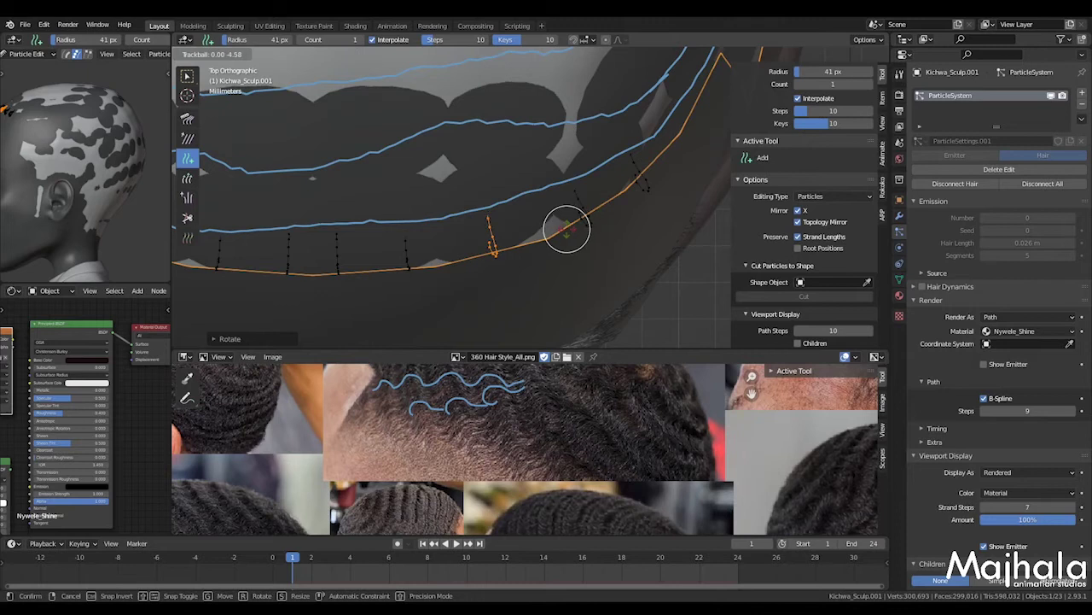
click(555, 236)
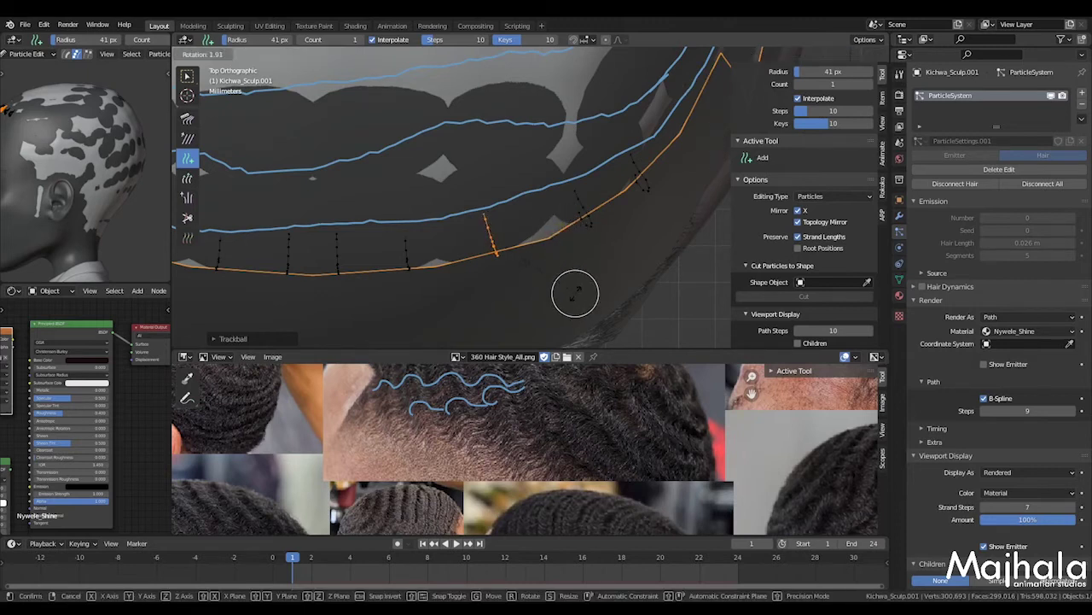
Turn preservation of root positions back on and check the front hairline strands from the side and front
middle_drag(524, 263, 735, 277)
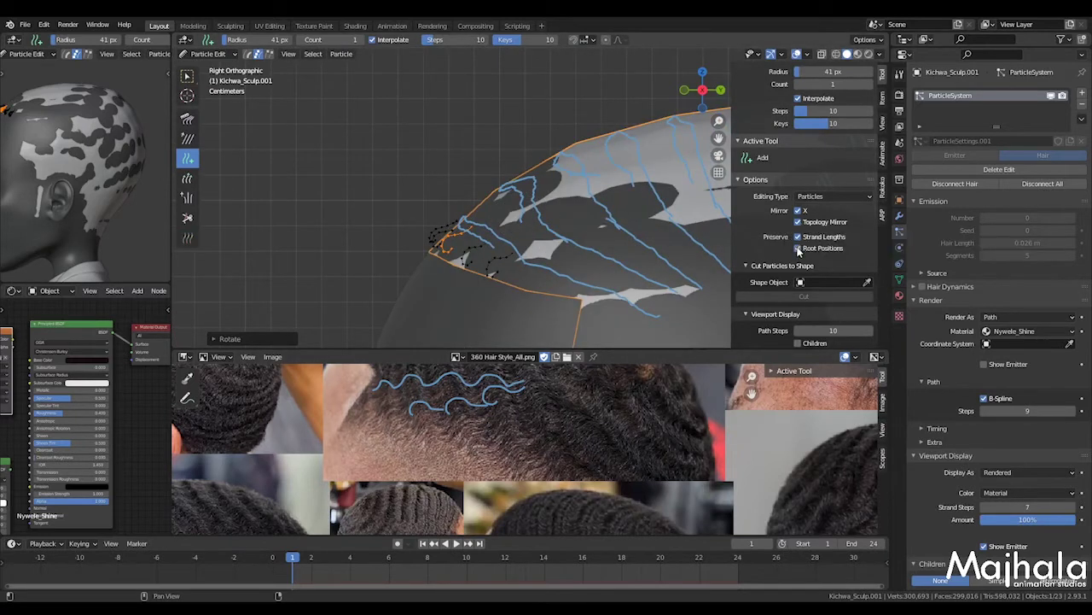
scroll(500, 251, up, 4)
mouse_move(509, 246)
middle_down()
mouse_move(504, 237)
mouse_move(512, 268)
mouse_move(500, 256)
middle_up()
scroll(512, 268, down, 4)
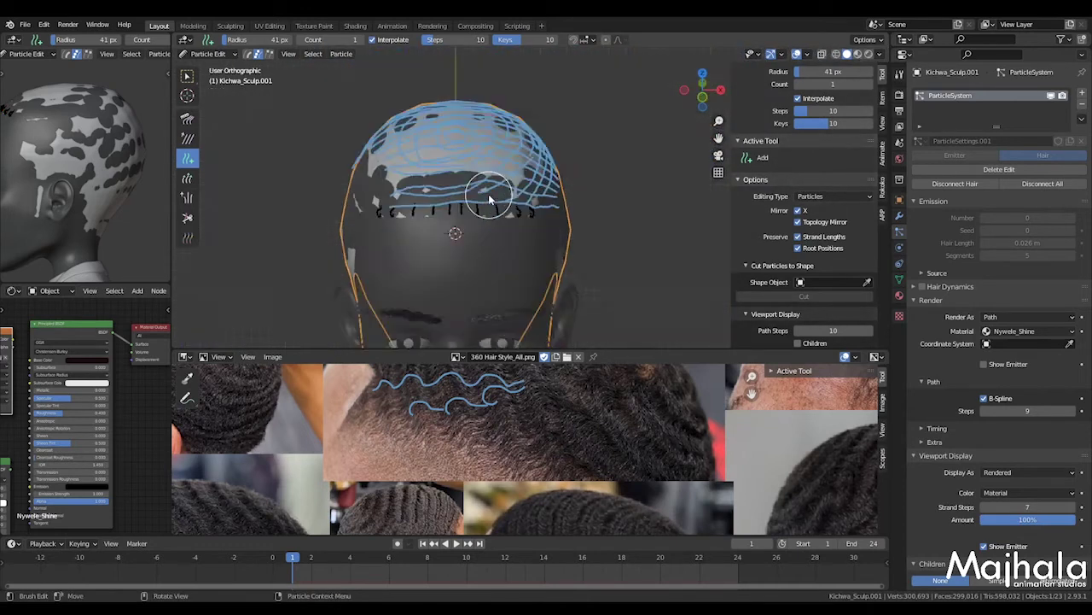
scroll(489, 199, up, 4)
mouse_move(454, 161)
middle_down()
mouse_move(481, 244)
mouse_move(405, 151)
mouse_move(442, 160)
middle_up()
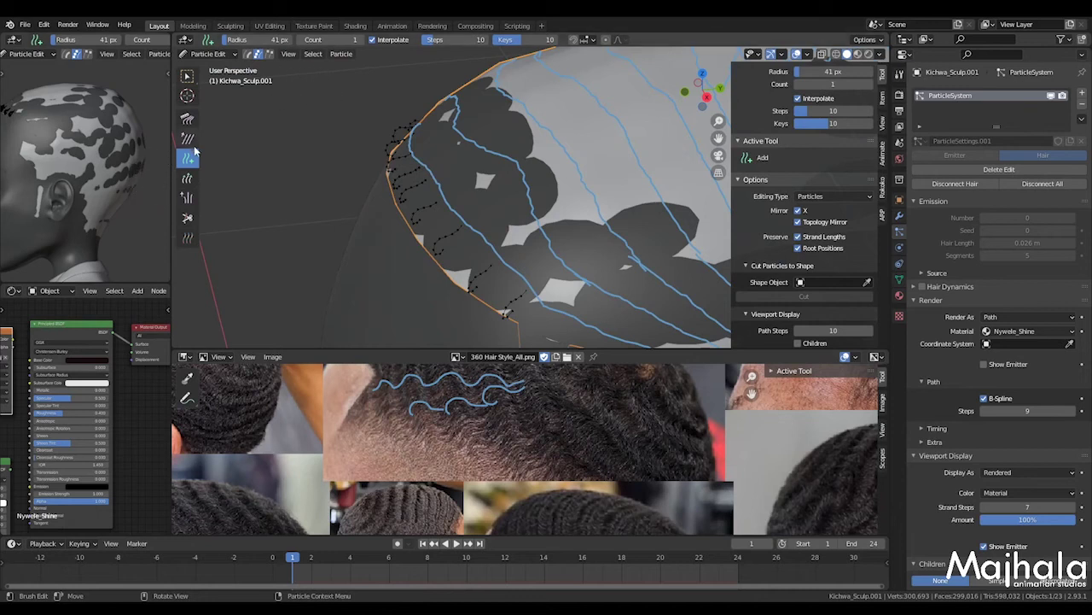
Add a mirrored strand behind the front row, between the first two annotated wave lines, and select it
middle_drag(471, 244, 468, 207)
middle_drag(535, 250, 503, 198)
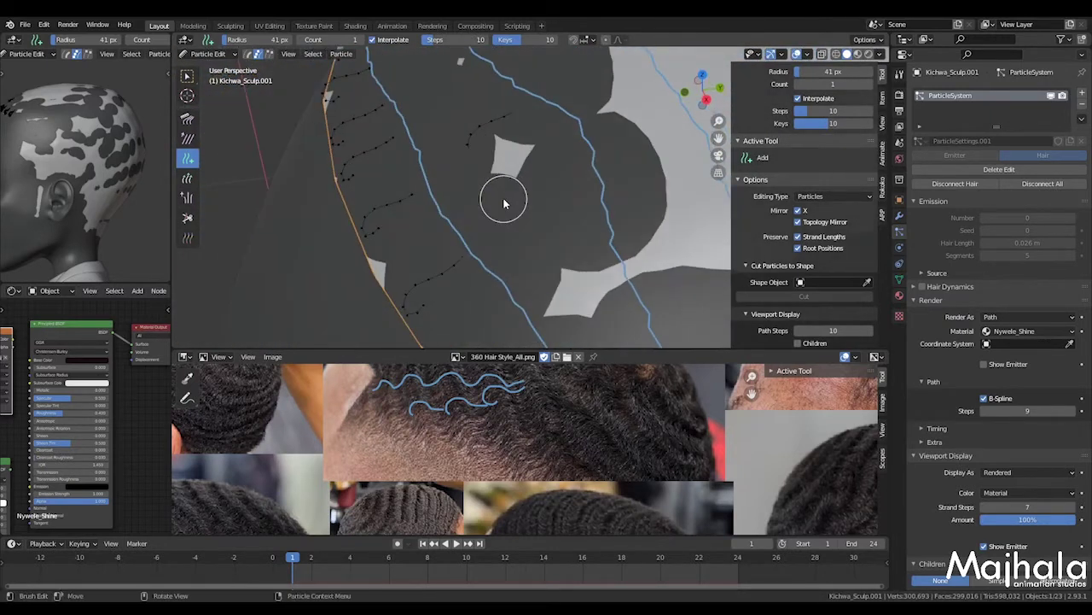
click(481, 145)
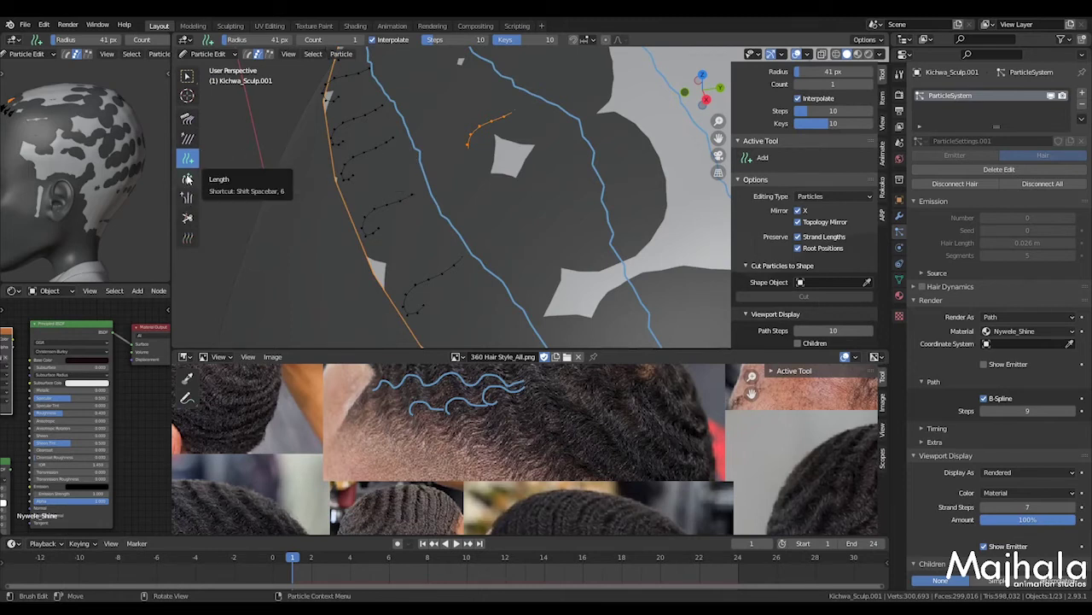
Resize the Length brush and grow the selected second-row strand in Grow mode
click(187, 178)
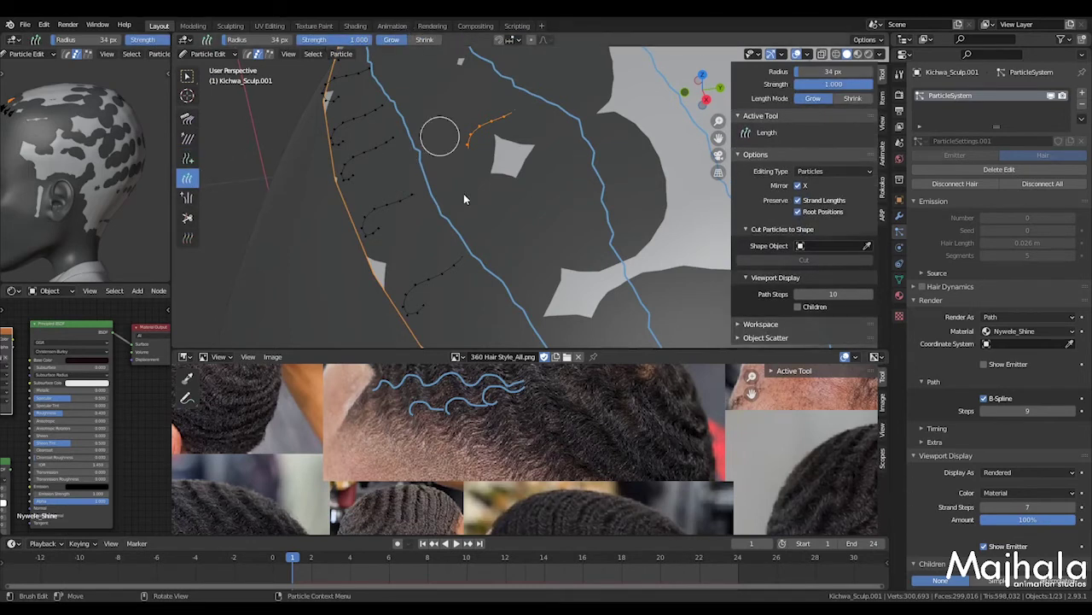
scroll(483, 171, down, 1)
key(f)
click(514, 194)
scroll(478, 133, up, 3)
mouse_move(478, 132)
mouse_down()
mouse_move(479, 112)
mouse_move(451, 162)
mouse_move(437, 164)
mouse_move(463, 142)
mouse_up()
Comb the selected second-row strand in the right side view, curving it up from the scalp like the front-row strands
click(187, 119)
key(KP_3)
scroll(543, 232, down, 3)
mouse_move(503, 199)
mouse_down()
mouse_move(487, 193)
mouse_move(487, 224)
mouse_up()
scroll(583, 190, down, 3)
shift+middle_drag(583, 190, 520, 178)
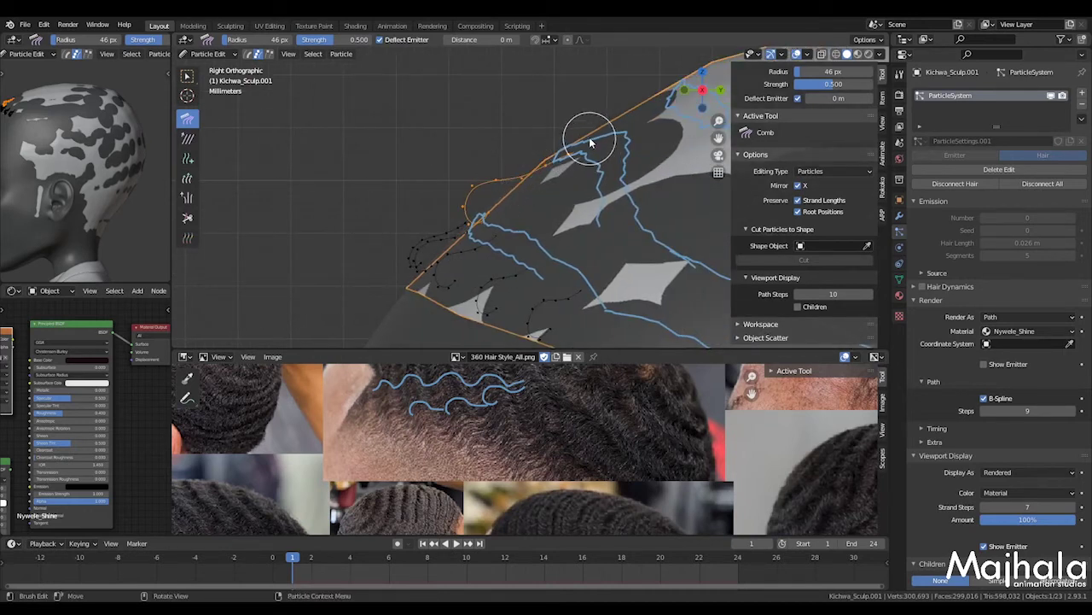
scroll(486, 216, up, 3)
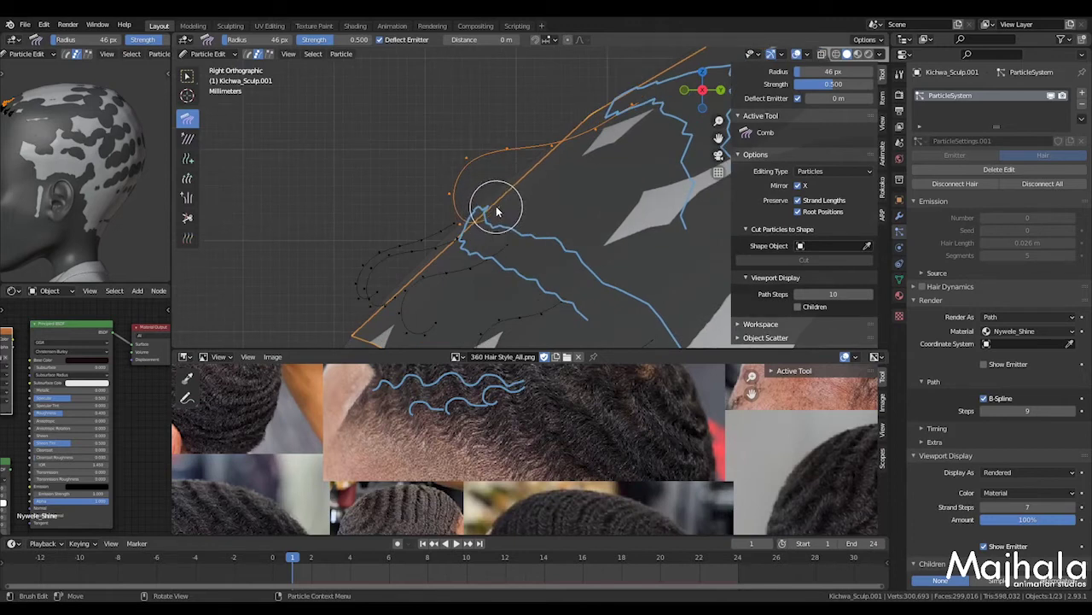
scroll(498, 205, down, 3)
scroll(522, 164, up, 2)
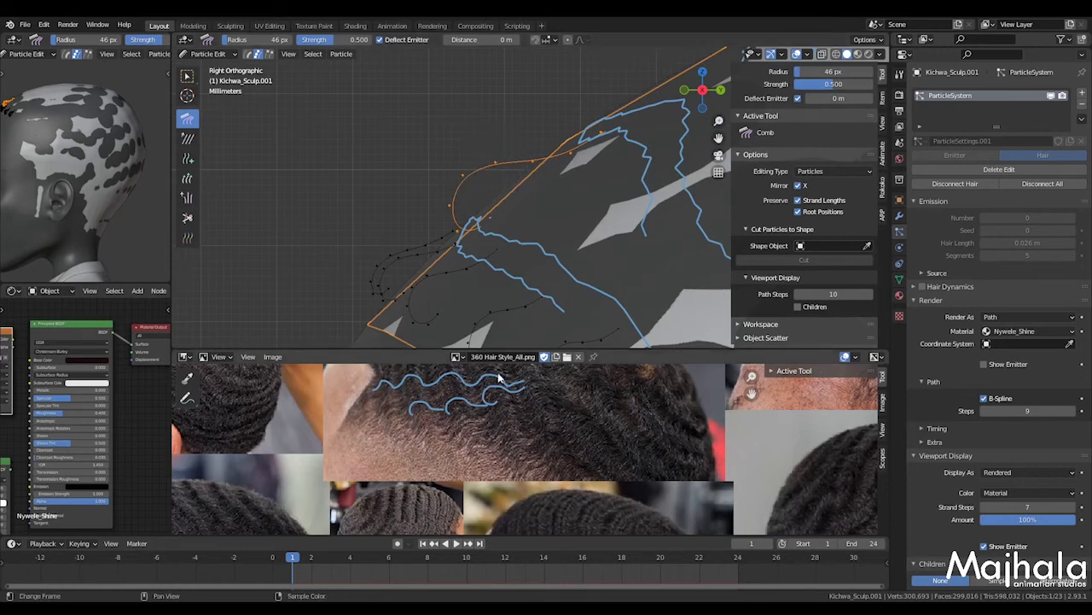
Add a mirrored strand to the second row between the first two annotated wave lines and select only that strand
mouse_move(588, 200)
middle_down()
mouse_move(575, 214)
mouse_move(639, 227)
mouse_move(477, 158)
mouse_move(526, 164)
mouse_move(557, 144)
mouse_move(466, 175)
mouse_move(239, 145)
middle_up()
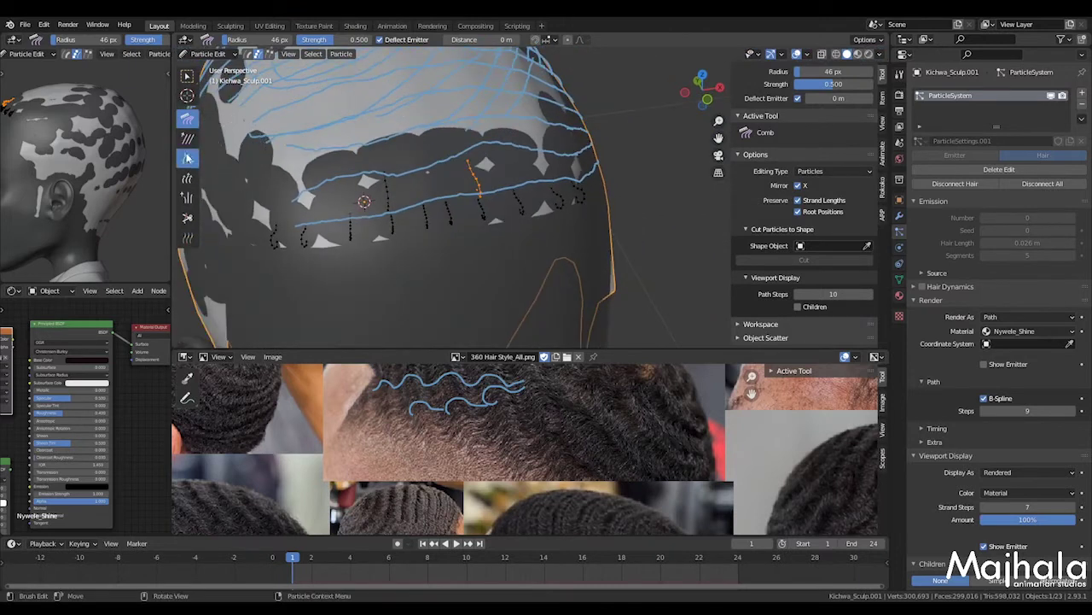
click(188, 159)
scroll(475, 152, up, 2)
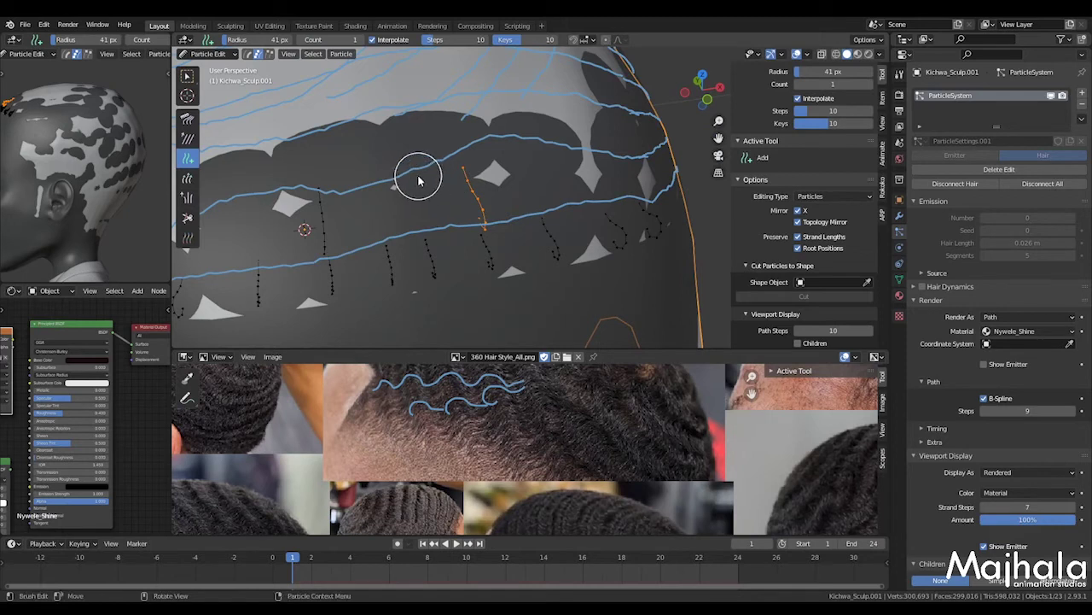
middle_drag(470, 183, 570, 234)
key(KP_3)
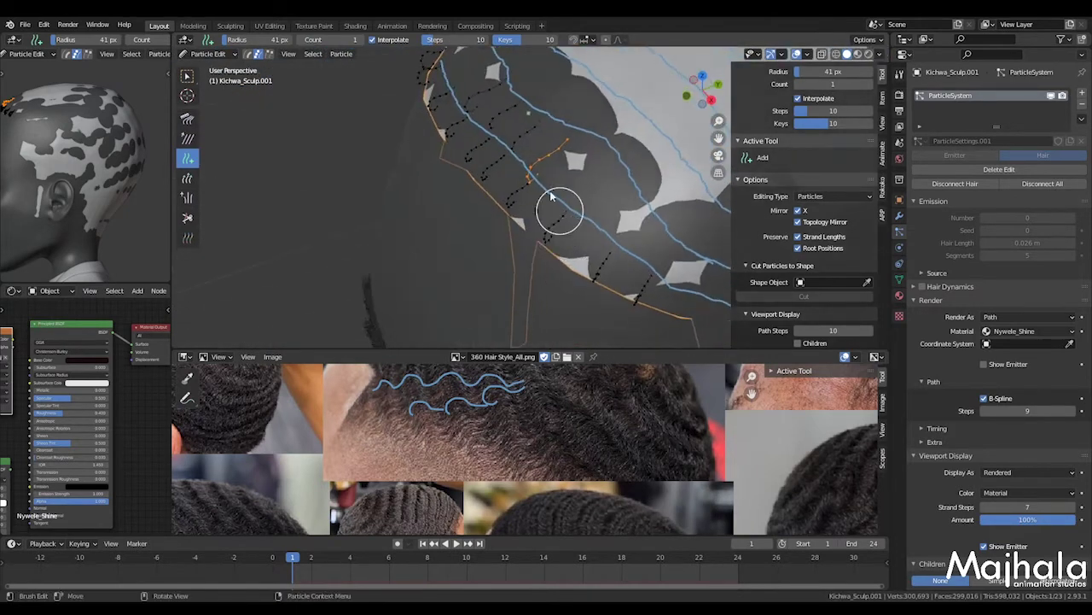
scroll(522, 139, up, 4)
key(alt+a)
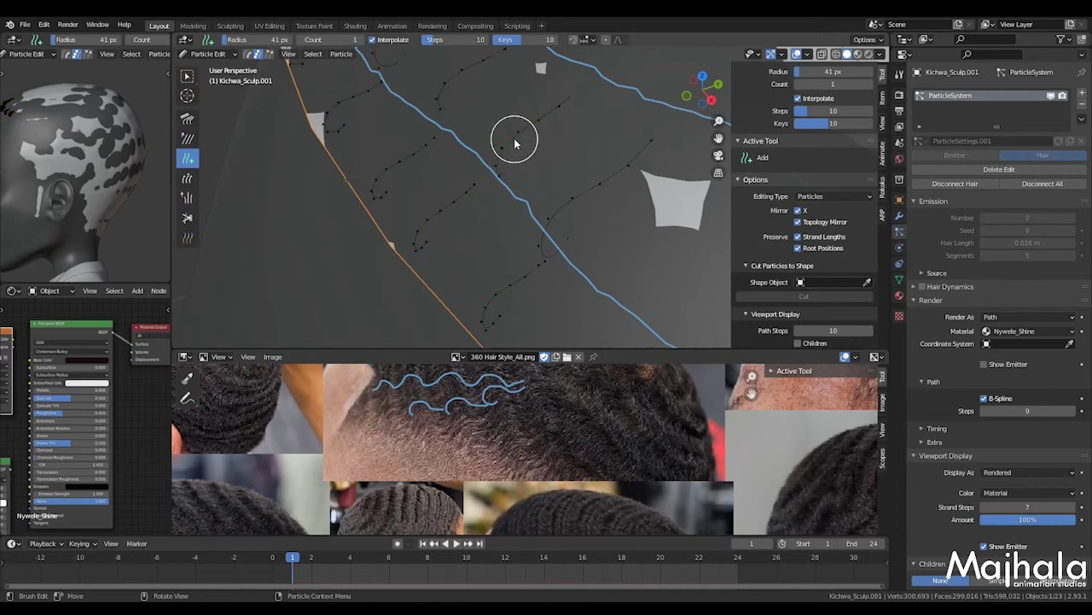
click(514, 140)
Grow the newly selected second-row strand with the Length brush at a 95 px radius
click(187, 177)
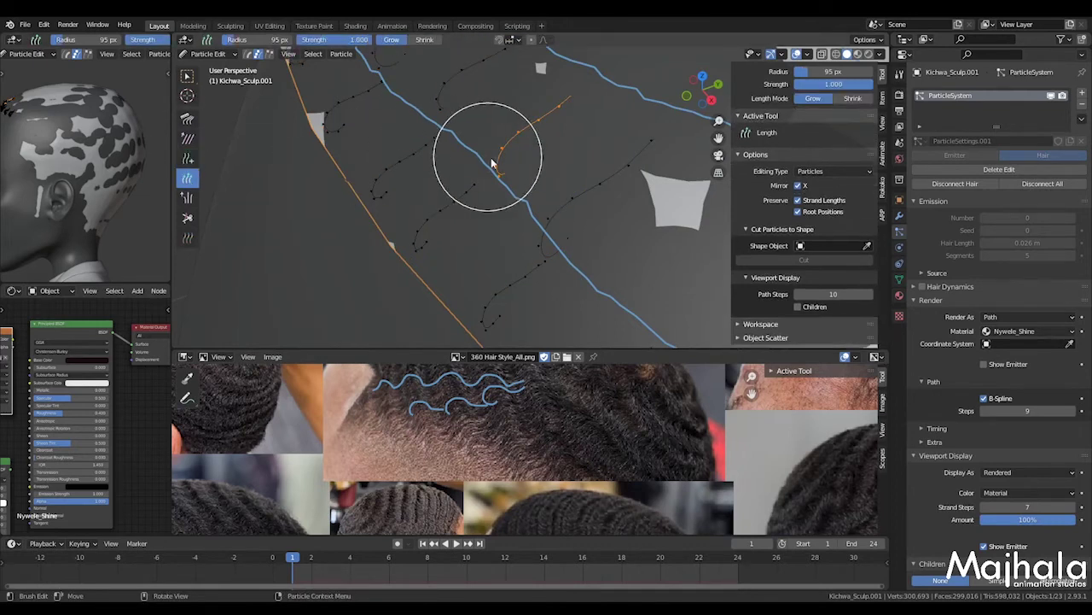
scroll(495, 164, up, 2)
mouse_move(502, 163)
middle_down()
mouse_move(470, 134)
mouse_move(519, 236)
mouse_move(556, 237)
mouse_move(479, 185)
middle_up()
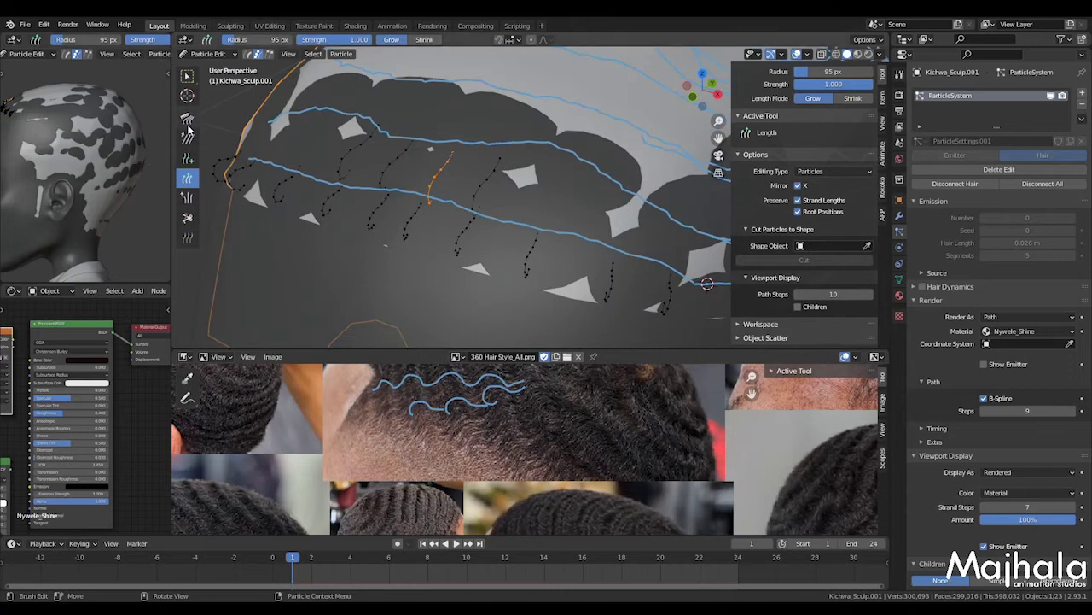
Add the next mirrored second-row strand farther from the centre and grow it with the Length brush
click(187, 160)
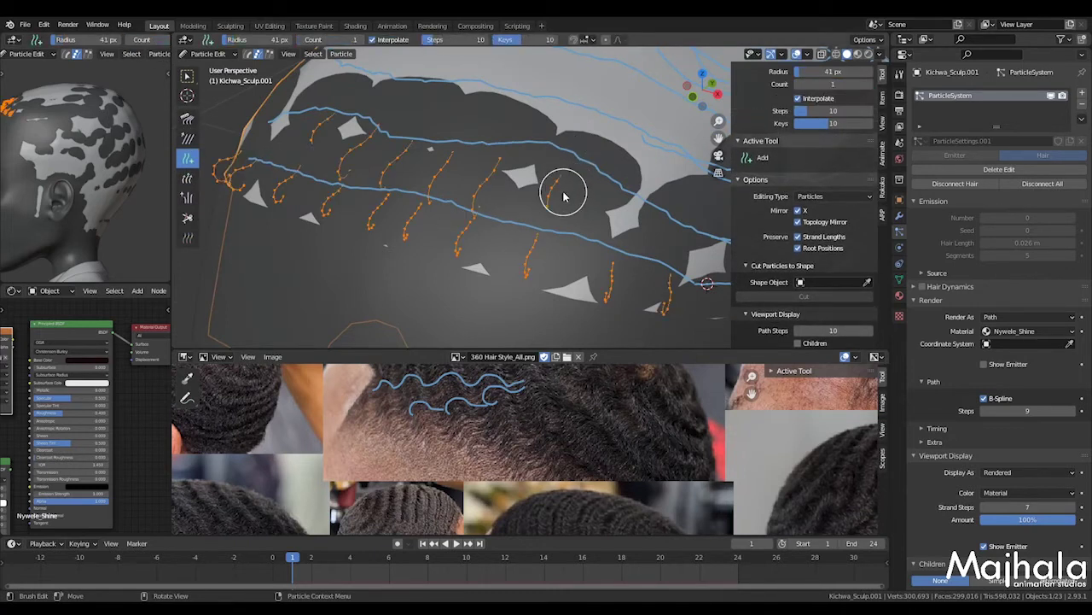
click(556, 199)
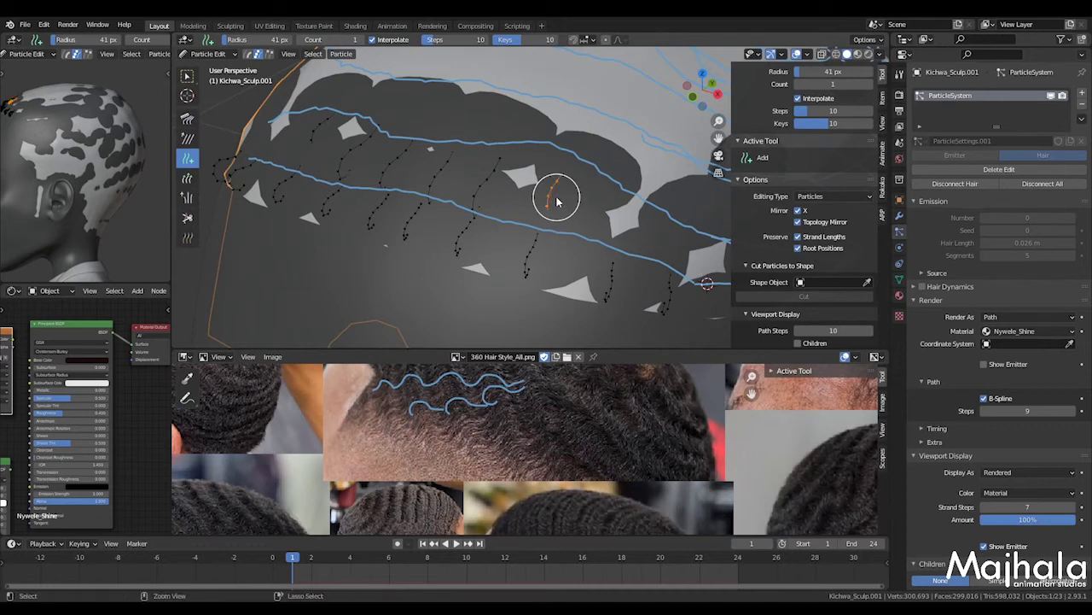
click(187, 179)
scroll(546, 201, up, 3)
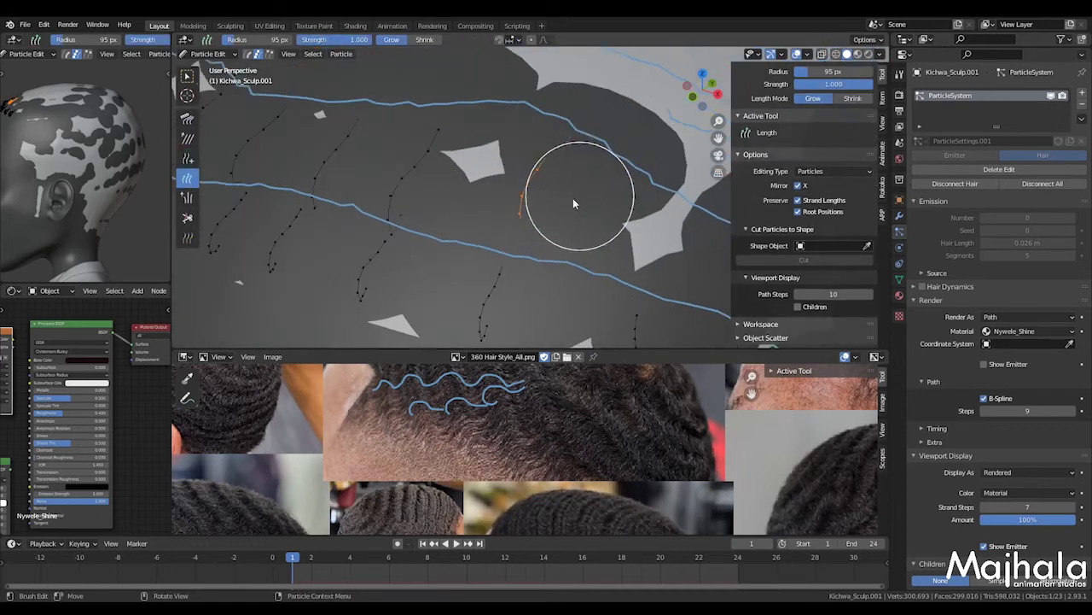
drag(515, 222, 524, 208)
Add another mirrored strand between the first two wave lines toward the temple and lengthen it in Grow mode
mouse_move(524, 208)
middle_down()
mouse_move(488, 179)
mouse_move(410, 163)
mouse_move(438, 159)
mouse_move(433, 144)
mouse_move(424, 168)
mouse_move(488, 178)
mouse_move(456, 178)
mouse_move(459, 189)
mouse_move(482, 172)
mouse_move(518, 183)
mouse_move(418, 127)
mouse_move(415, 142)
middle_up()
scroll(480, 204, up, 2)
click(187, 159)
click(416, 143)
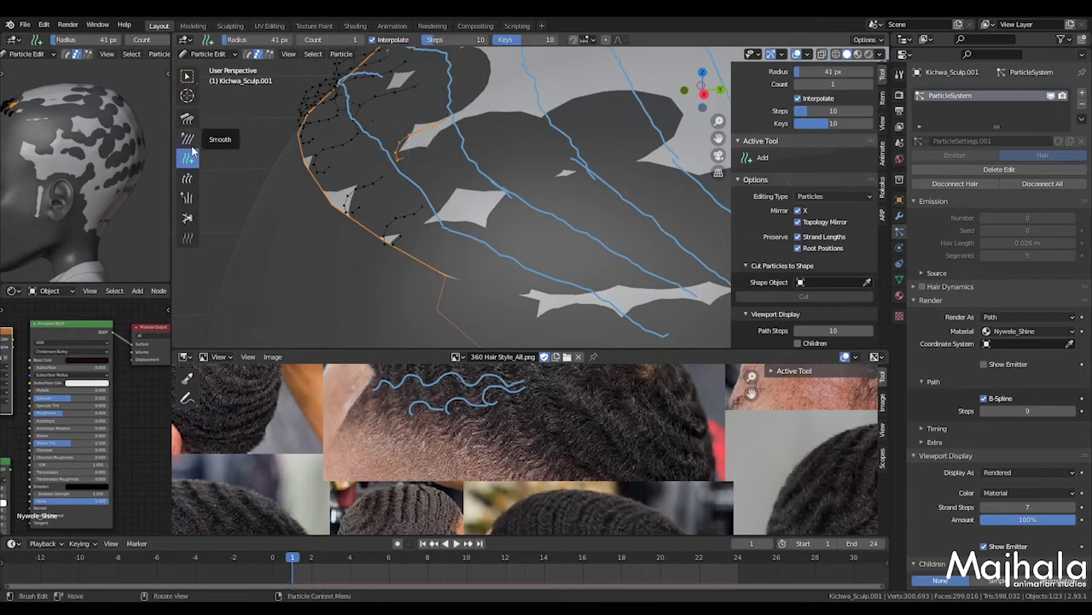
click(187, 177)
scroll(463, 200, up, 3)
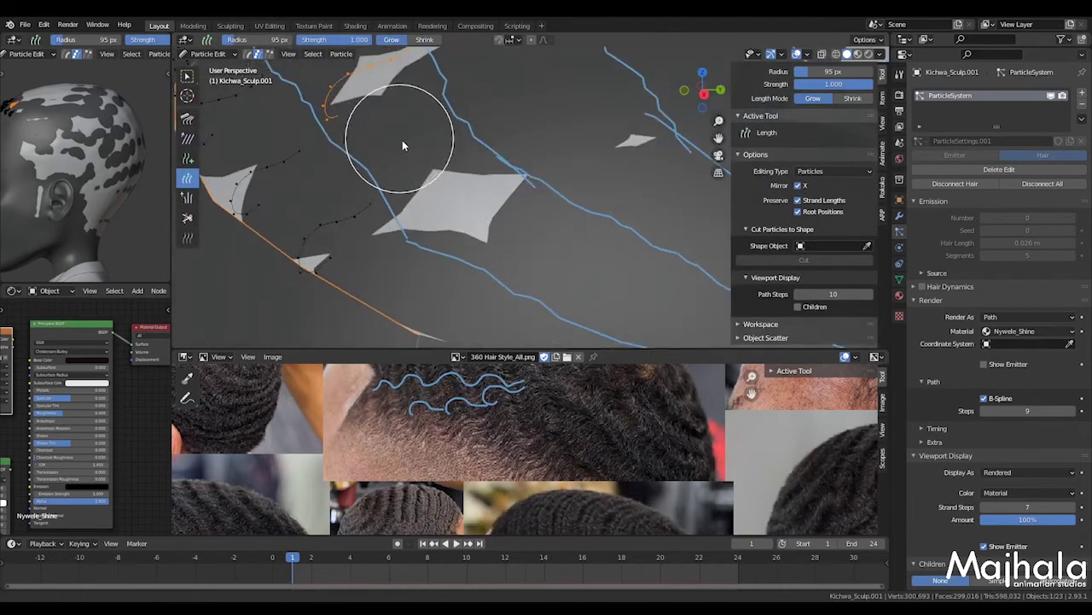
shift+middle_drag(397, 135, 419, 183)
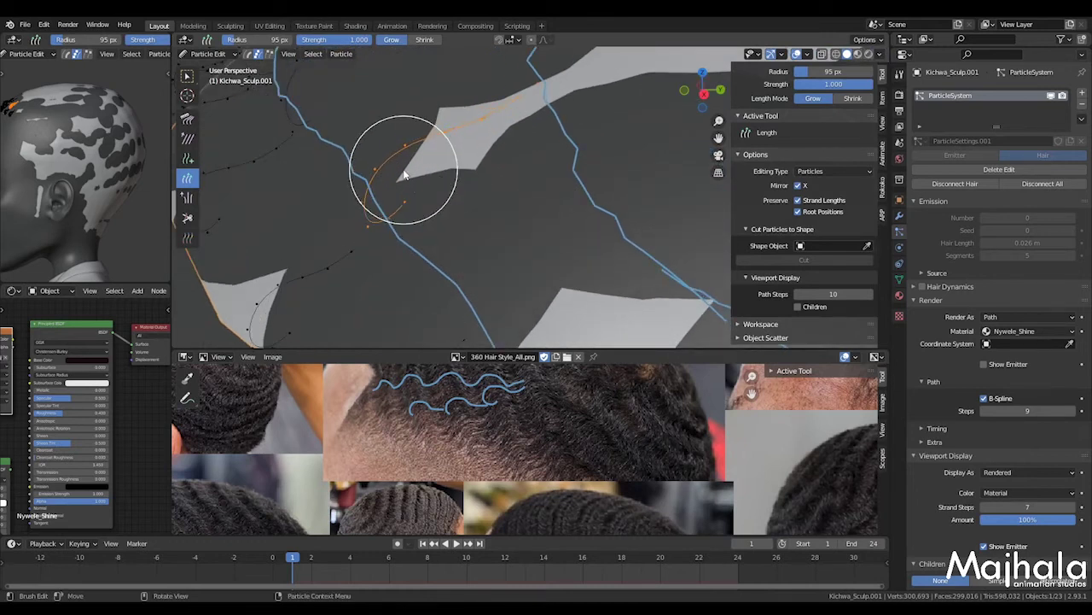
Comb the selected temple-side strand in the right side view so its tip curls along the first wave line
scroll(422, 182, down, 4)
key(KP_3)
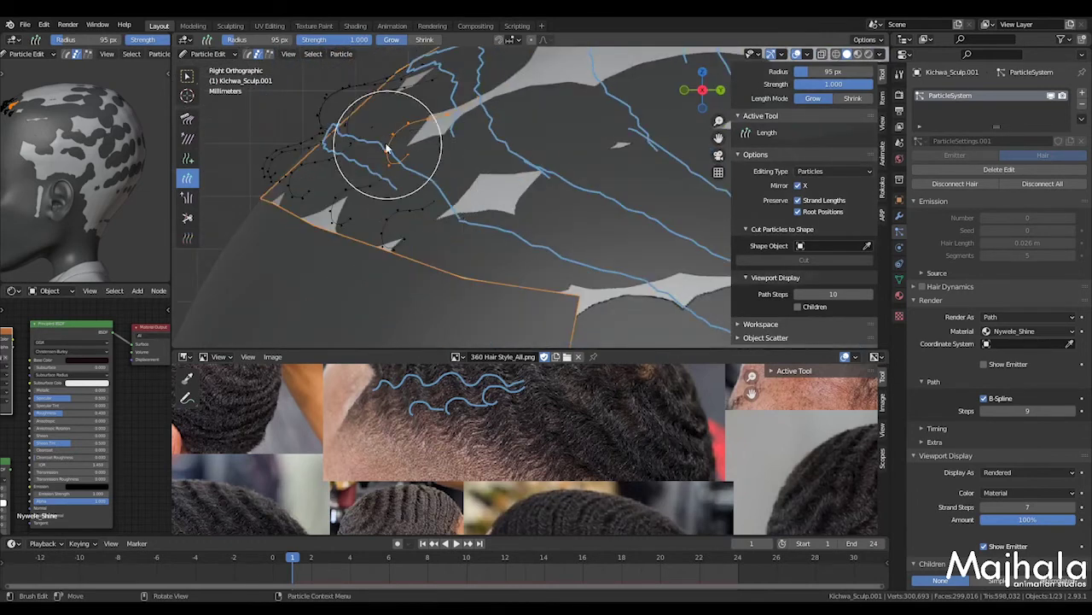
scroll(399, 158, up, 1)
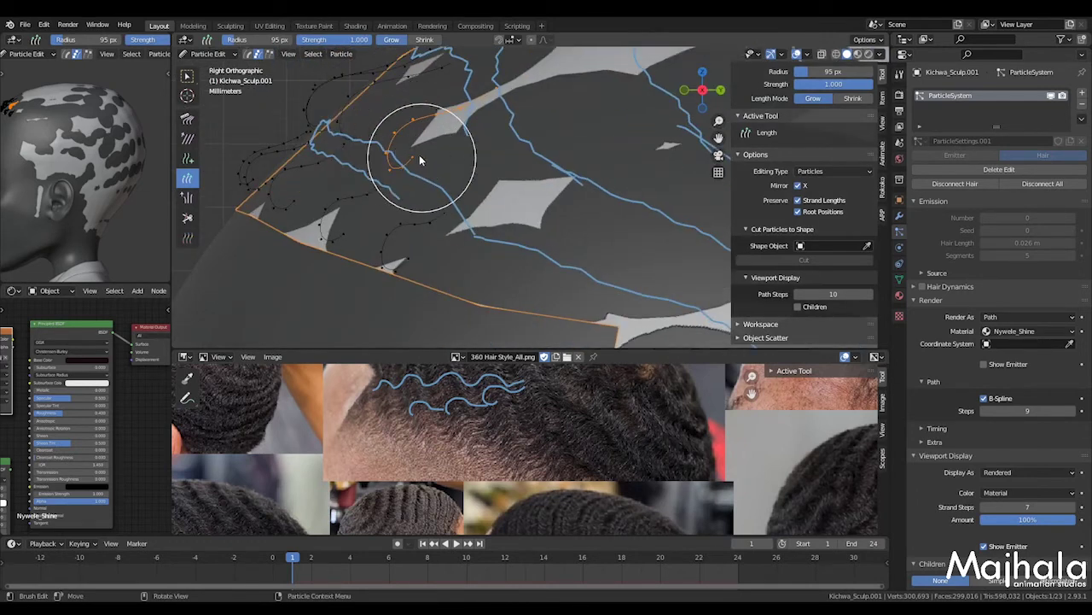
click(188, 118)
scroll(392, 145, up, 2)
scroll(422, 156, down, 2)
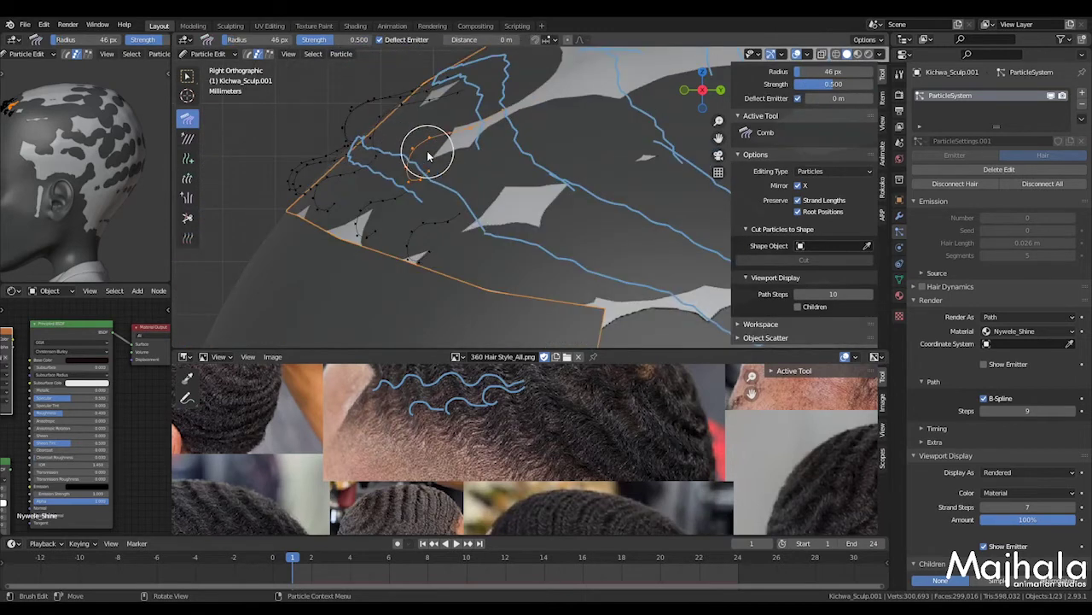
scroll(423, 167, up, 2)
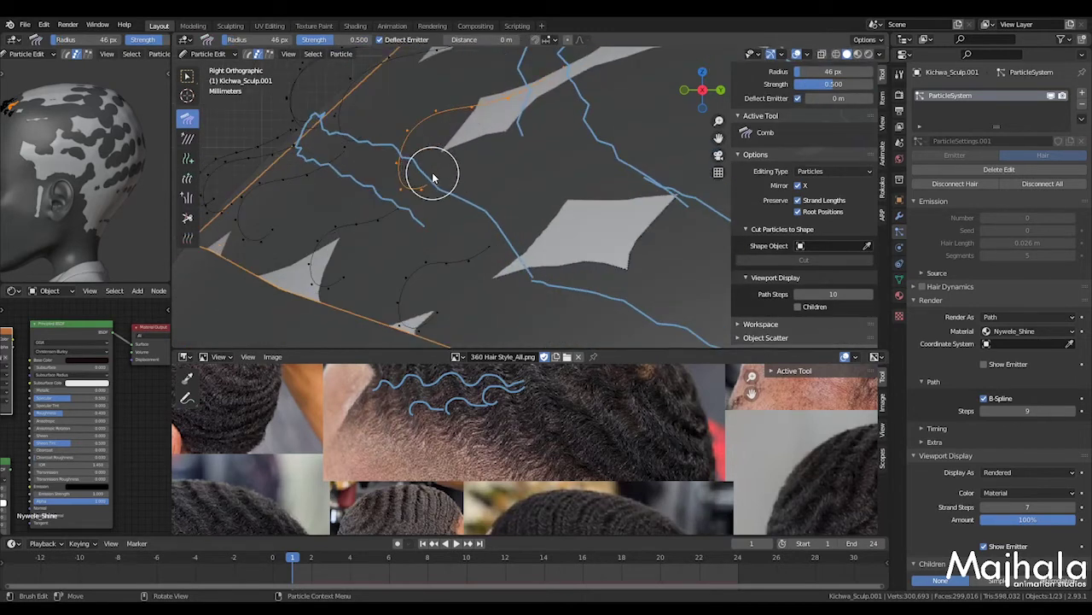
scroll(408, 161, down, 1)
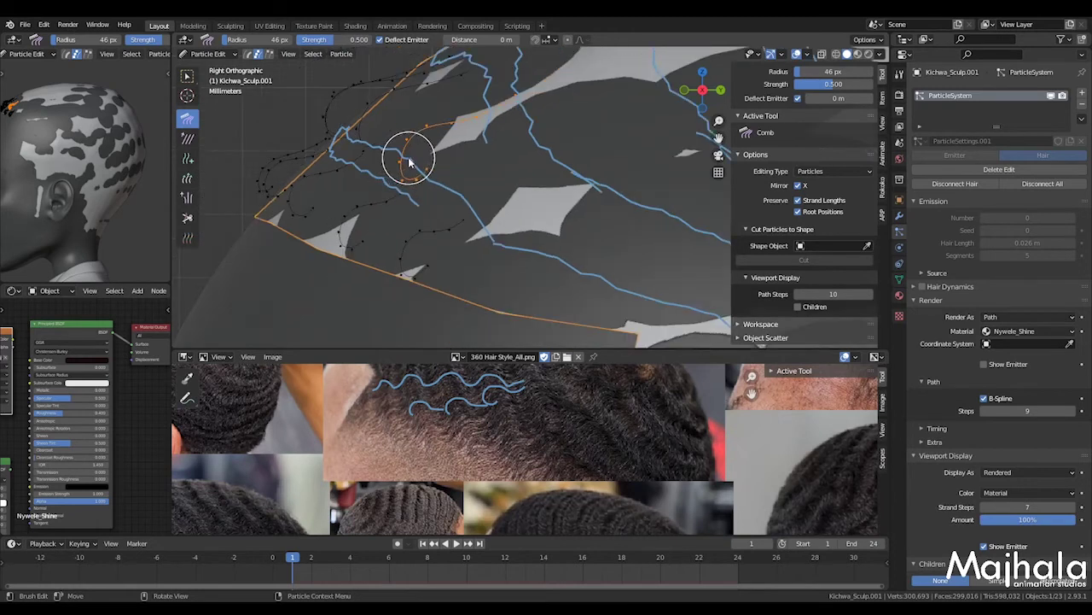
Lengthen the second-row strands in Grow mode, moving on to the strand closer to the centre
click(188, 178)
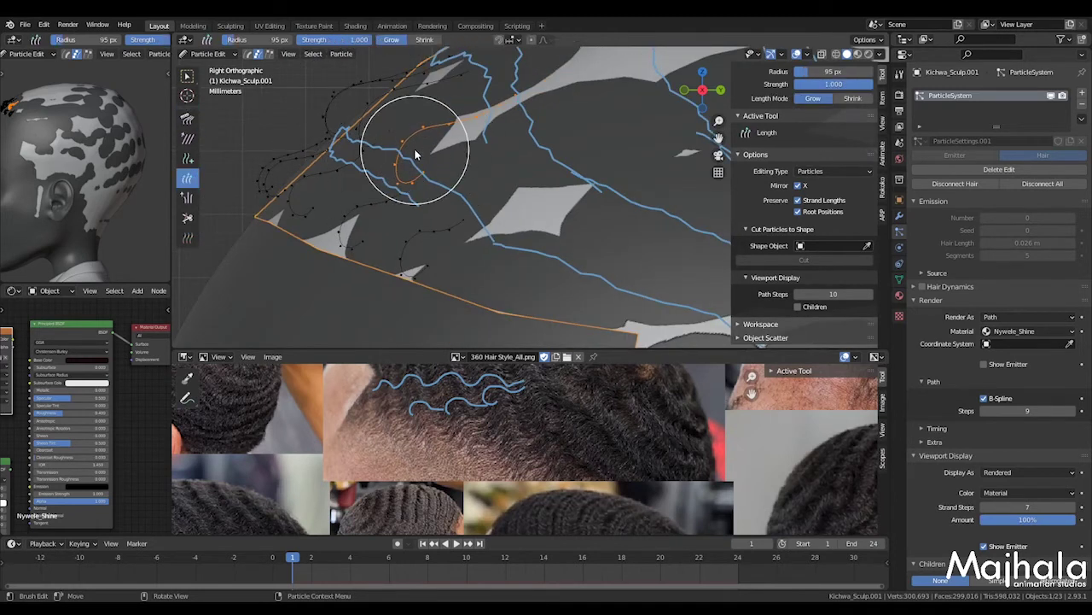
mouse_move(414, 147)
mouse_down()
mouse_move(371, 108)
mouse_move(317, 115)
mouse_up()
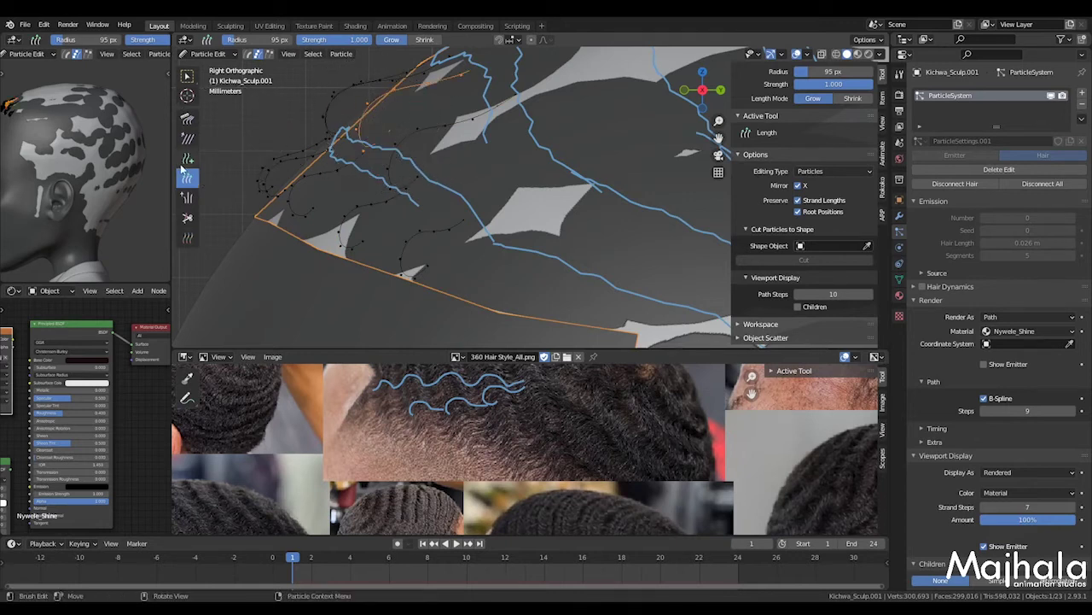
scroll(341, 132, up, 3)
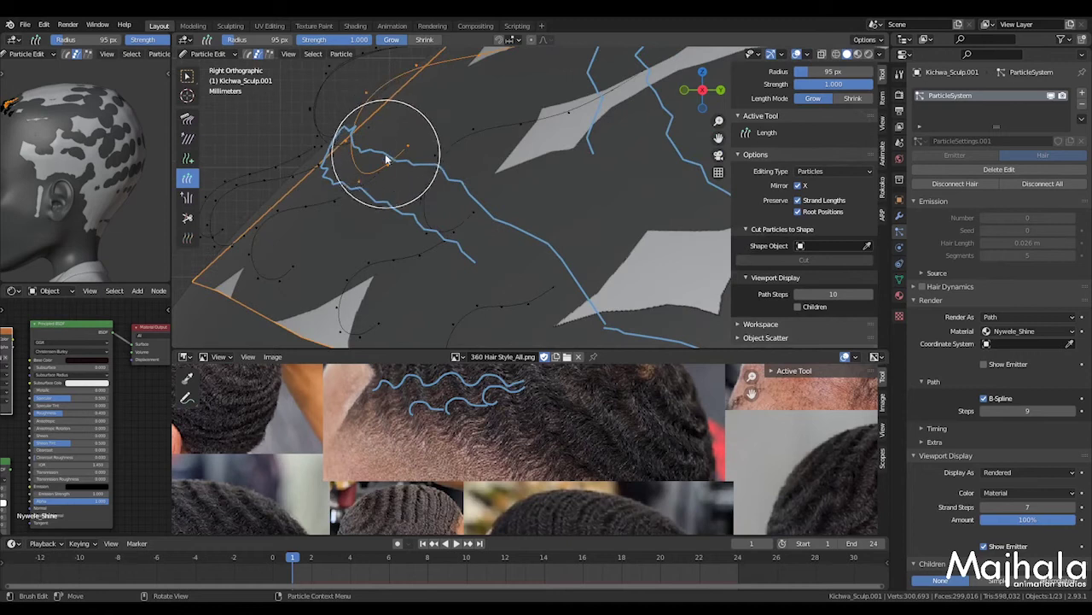
Comb the strand closer to the centre in the side view into a rounded wave with a curled tip
click(187, 118)
scroll(362, 157, up, 3)
scroll(357, 169, down, 3)
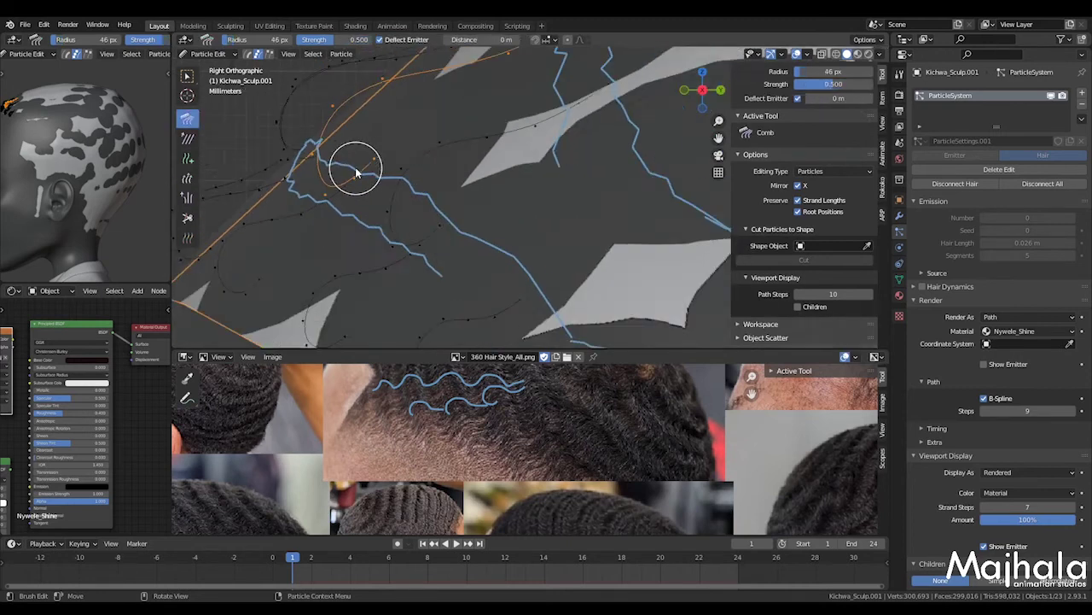
scroll(335, 116, down, 3)
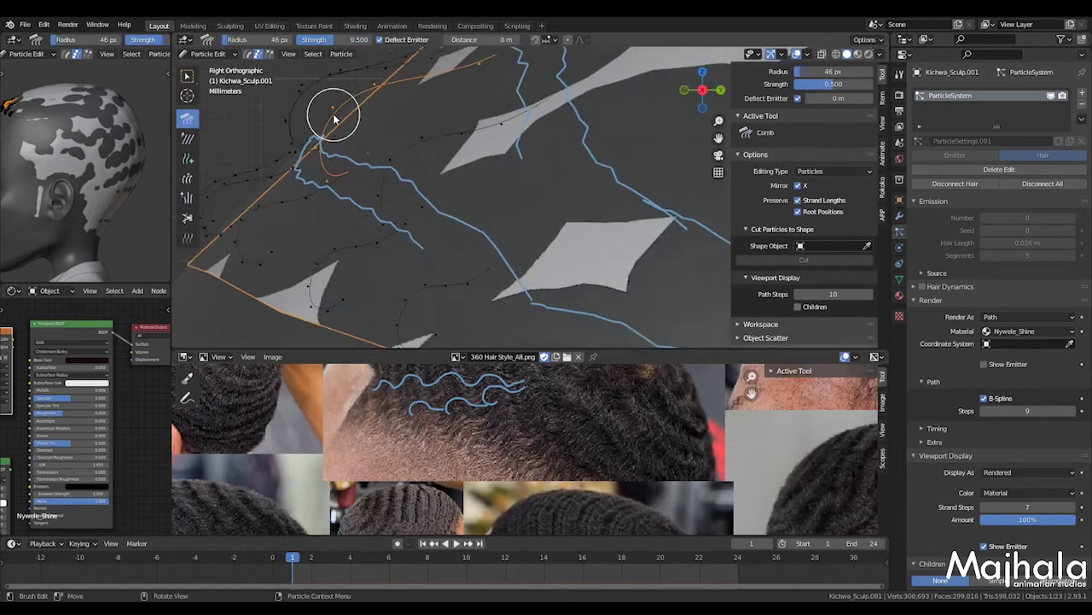
scroll(363, 143, up, 3)
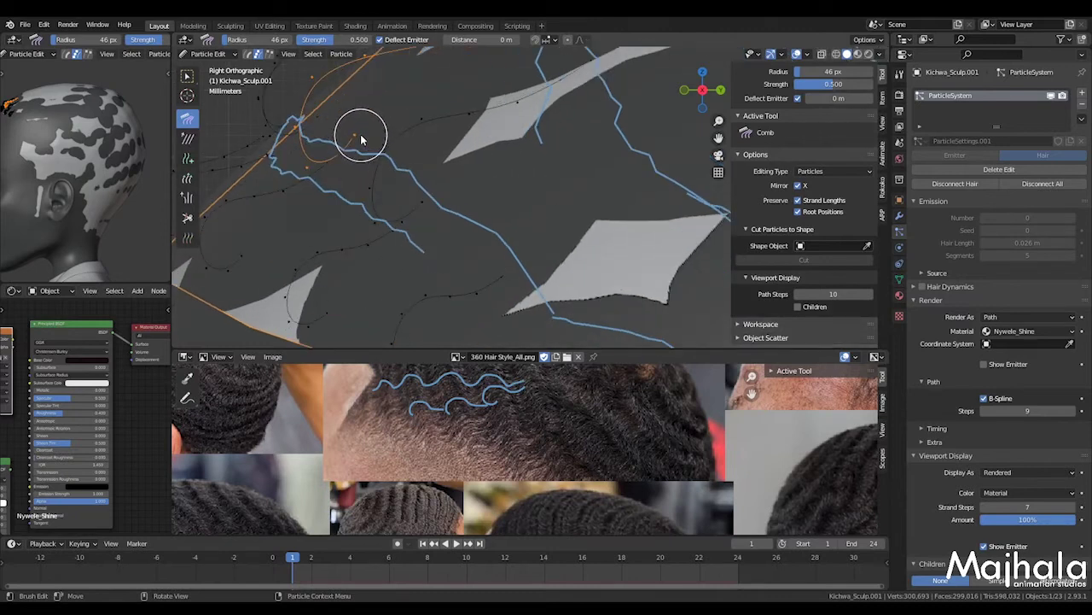
scroll(364, 167, down, 3)
middle_drag(364, 167, 411, 175)
Enlarge the reference image area and compare the 360-wave photos with the strand rows and wave lines on the head
scroll(507, 192, down, 2)
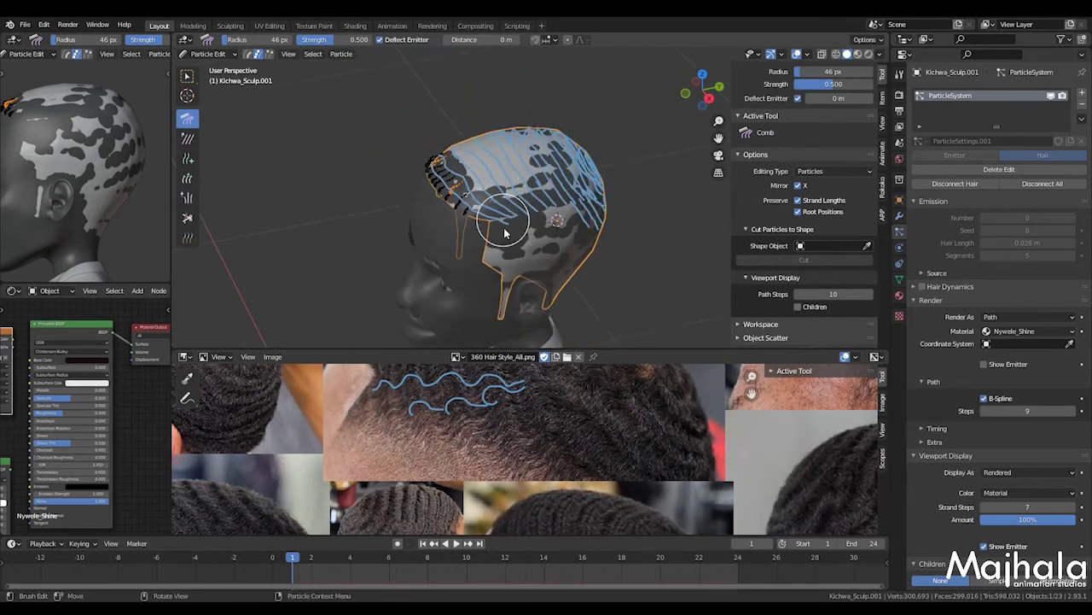
drag(518, 351, 517, 206)
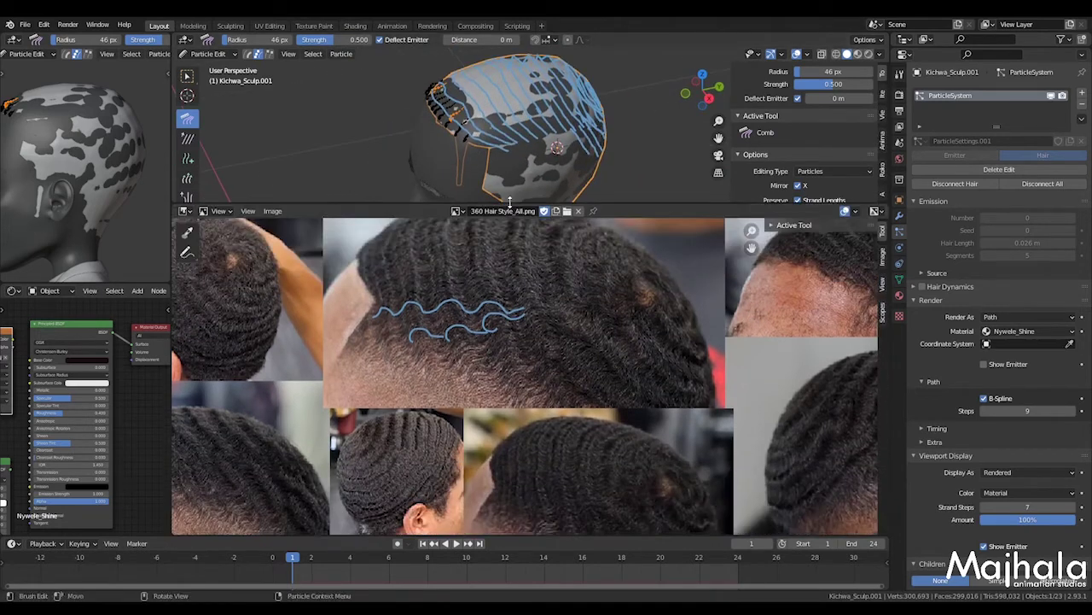
scroll(532, 292, down, 4)
scroll(532, 293, up, 3)
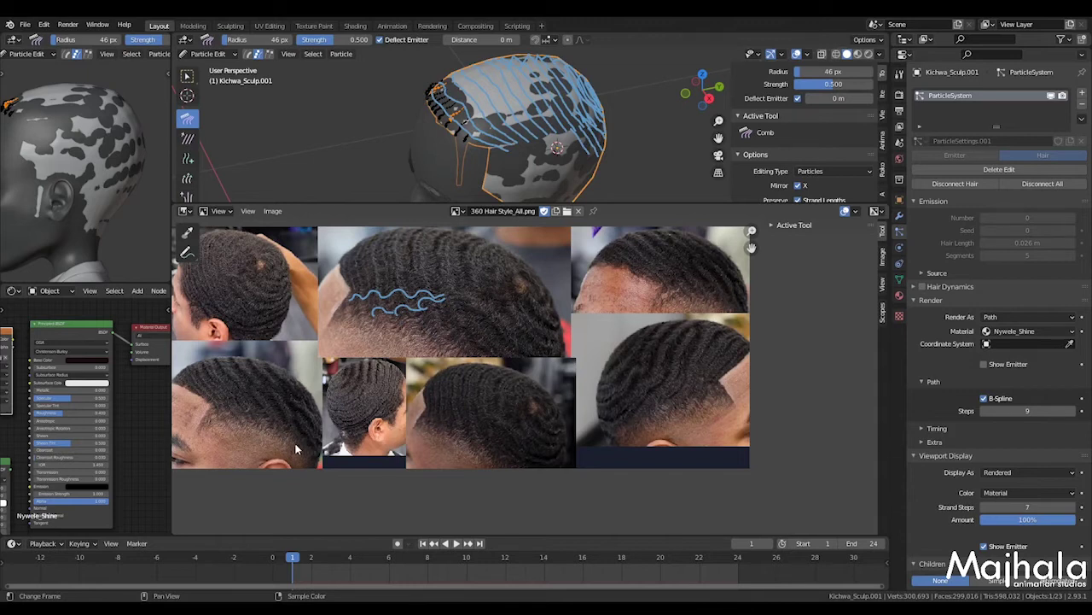
middle_drag(505, 162, 485, 153)
scroll(485, 154, up, 2)
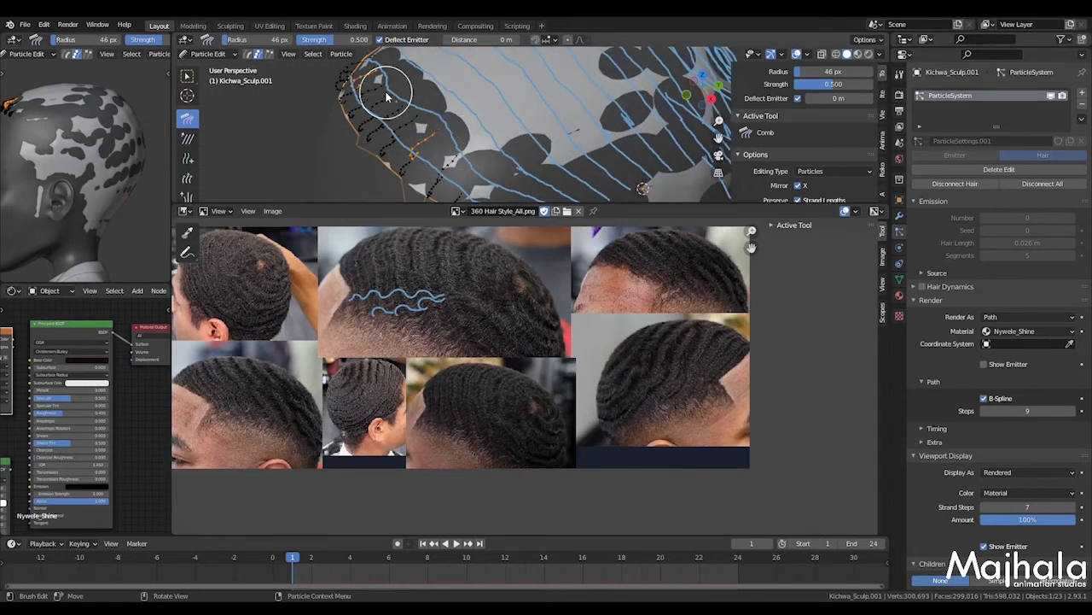
scroll(387, 96, down, 3)
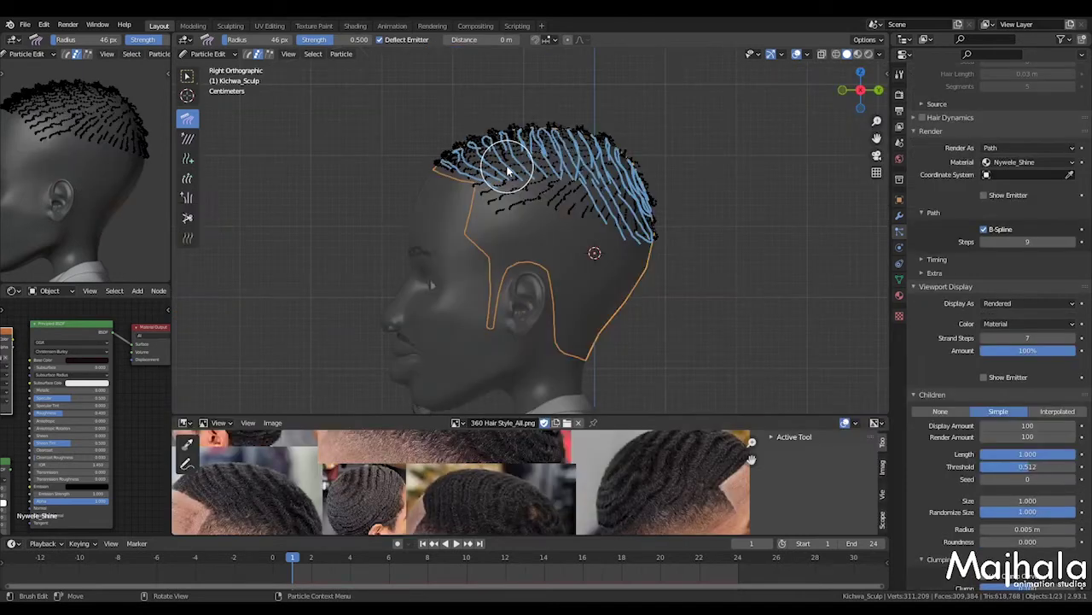
Hide the Note annotation layer so the blue wave lines no longer cover the completed strands
middle_drag(561, 170, 392, 189)
key(n)
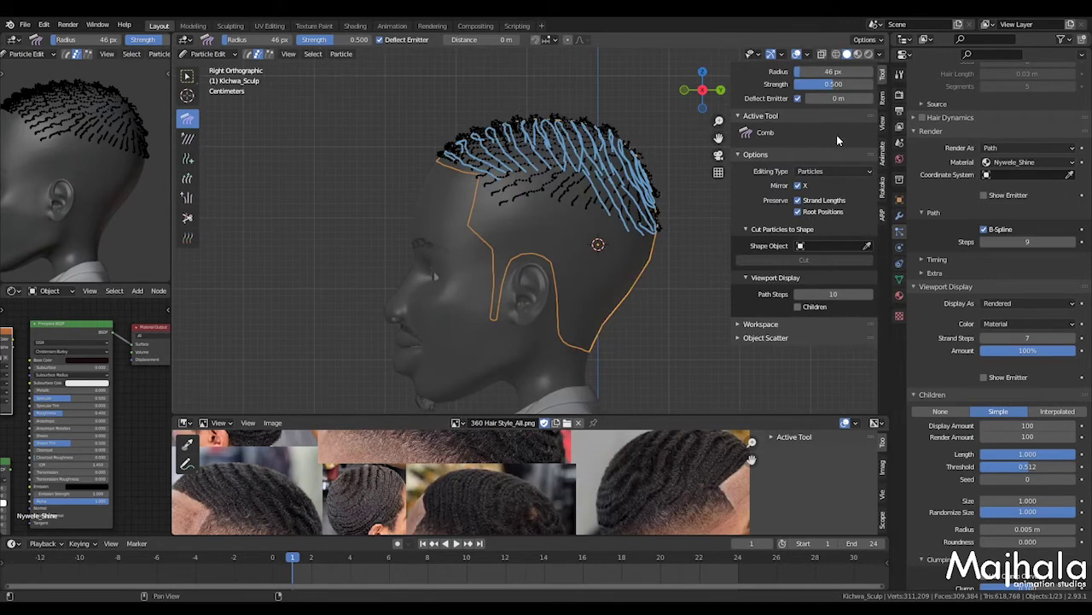
click(883, 122)
click(849, 291)
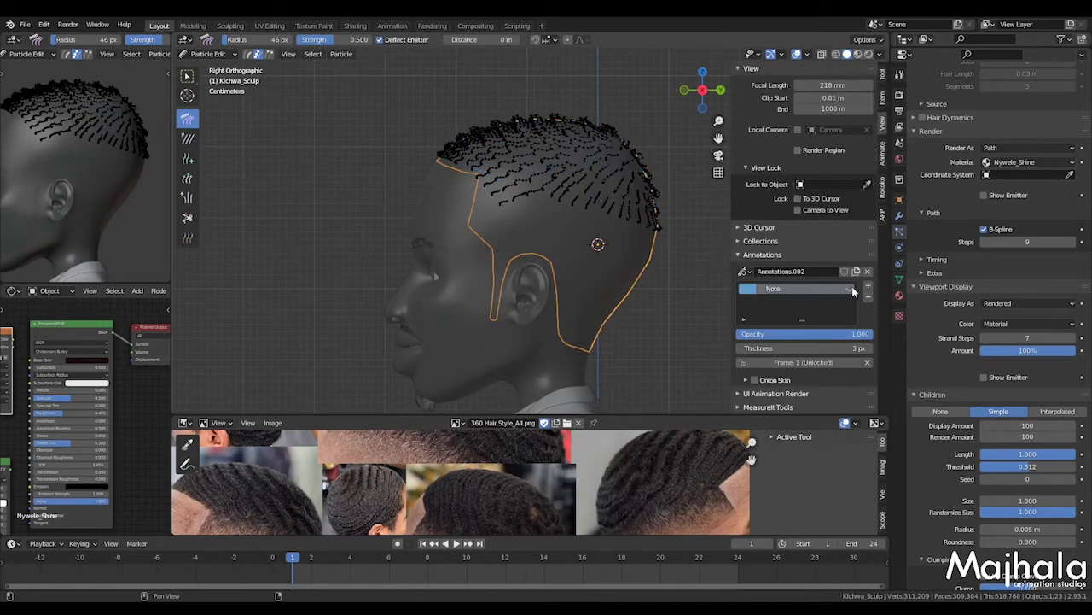
key(n)
Examine the completed strand pattern around the crown and an individual strand up close
mouse_move(675, 195)
middle_down()
mouse_move(608, 248)
mouse_move(586, 227)
middle_up()
scroll(617, 182, up, 5)
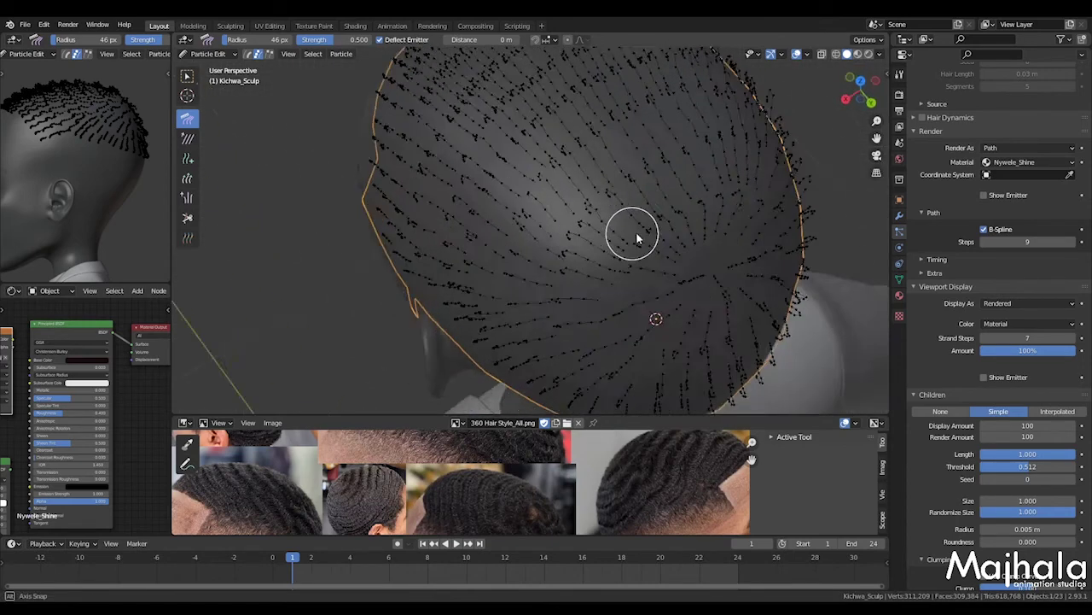
ctrl+middle_drag(726, 217, 523, 146)
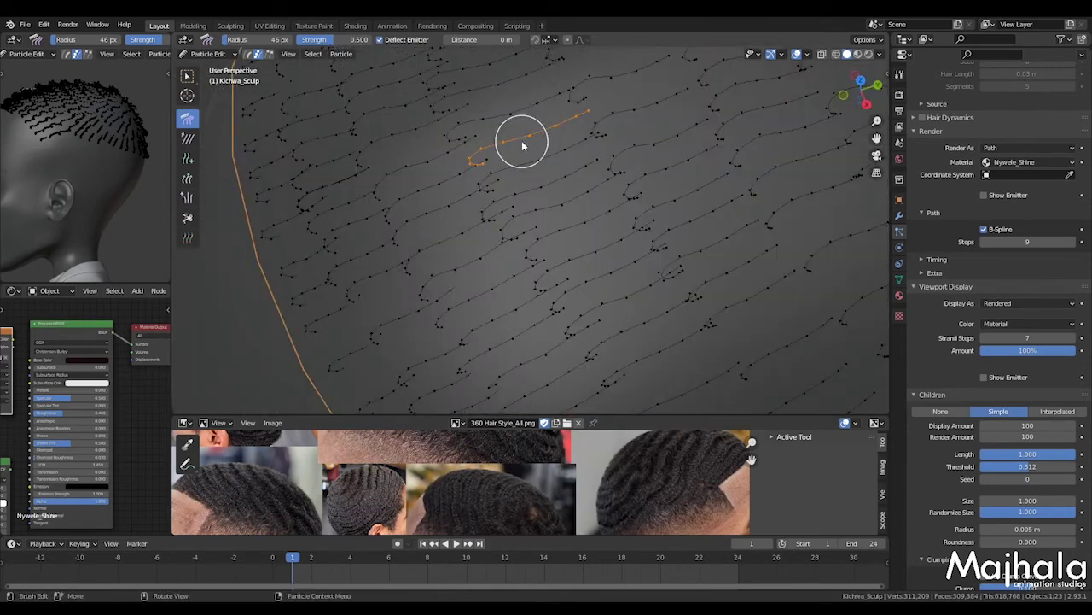
Enlarge the reference image area and annotate slanted lines along the hair waves on the side-view photo
scroll(523, 152, down, 3)
drag(433, 417, 433, 309)
scroll(320, 422, up, 4)
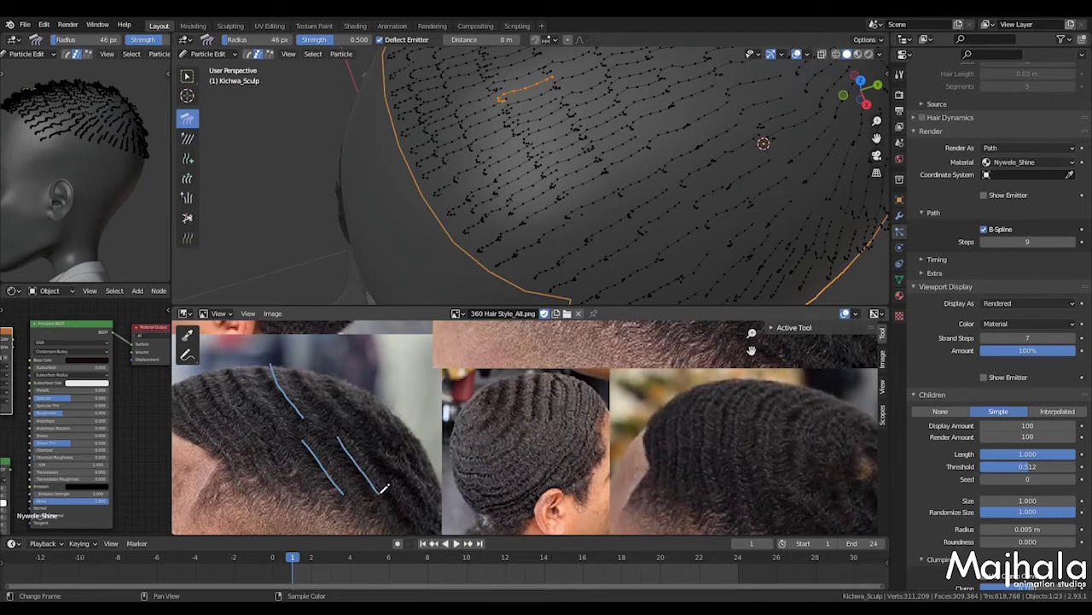
drag(233, 376, 287, 429)
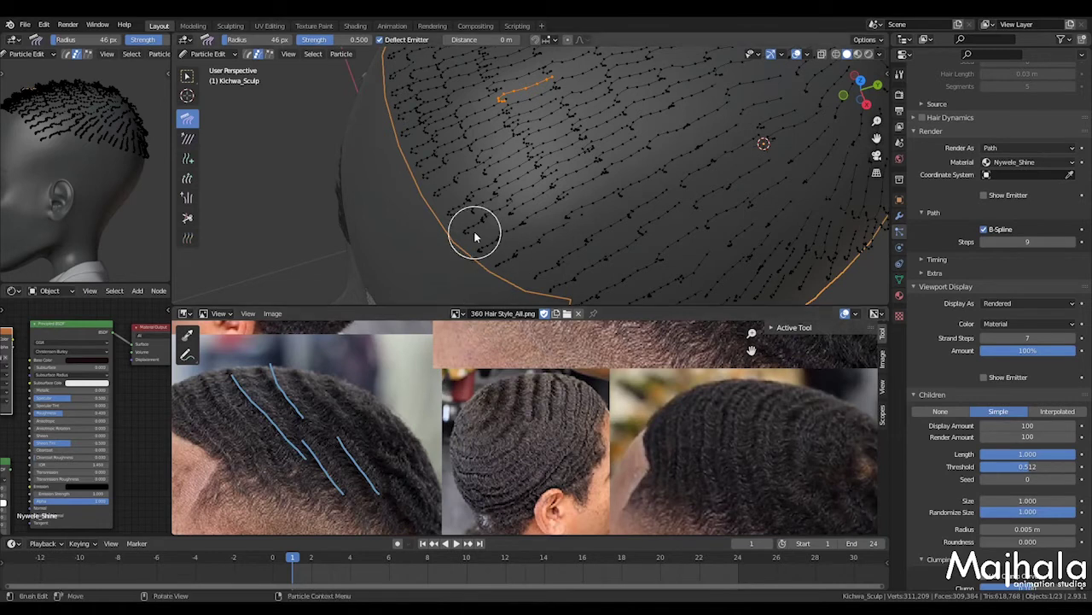
Select a single wavy strand on the side of the head and lengthen it slightly with the Length brush
click(187, 177)
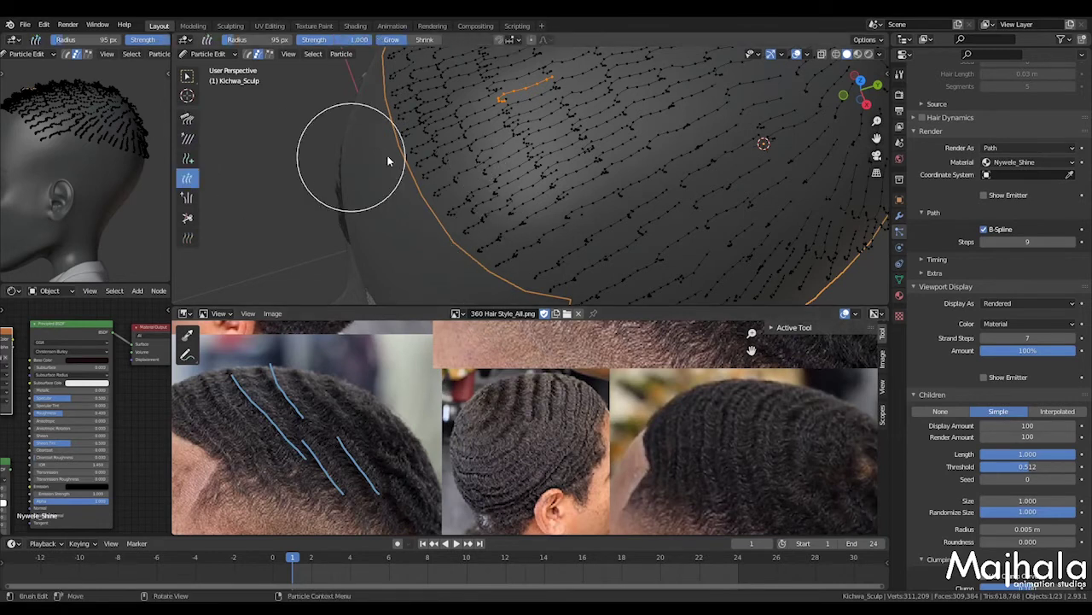
scroll(490, 196, up, 5)
scroll(538, 177, down, 2)
key(alt+a)
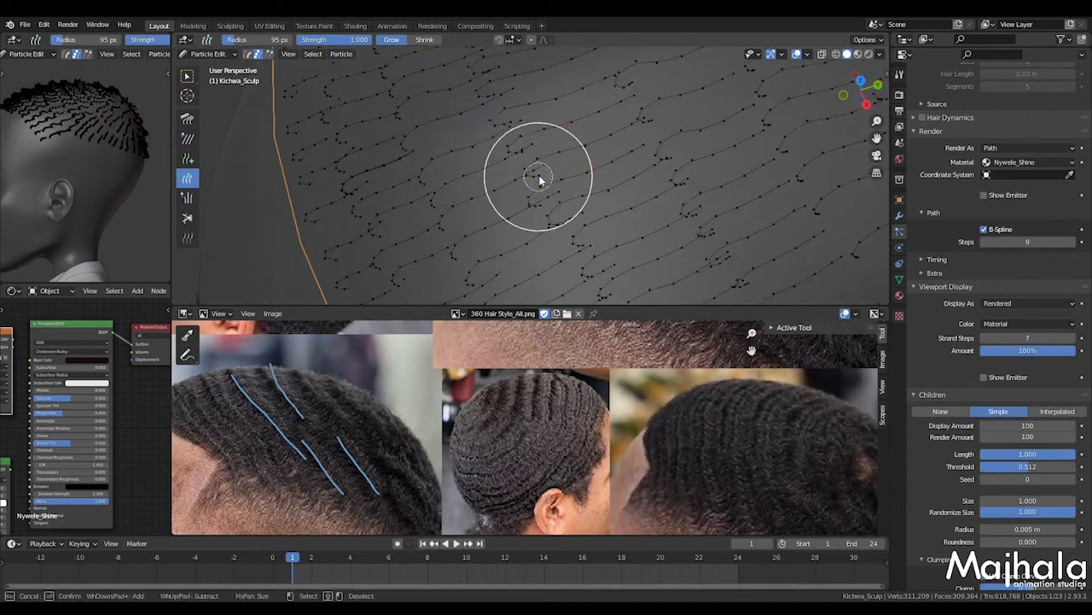
key(c)
click(577, 146)
key(Escape)
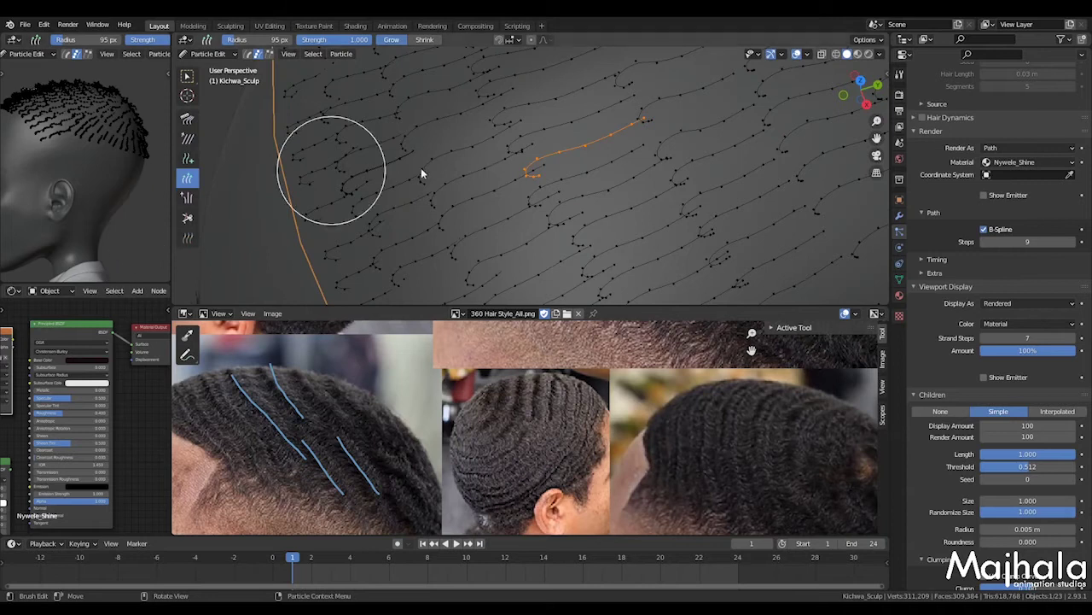
scroll(533, 171, up, 2)
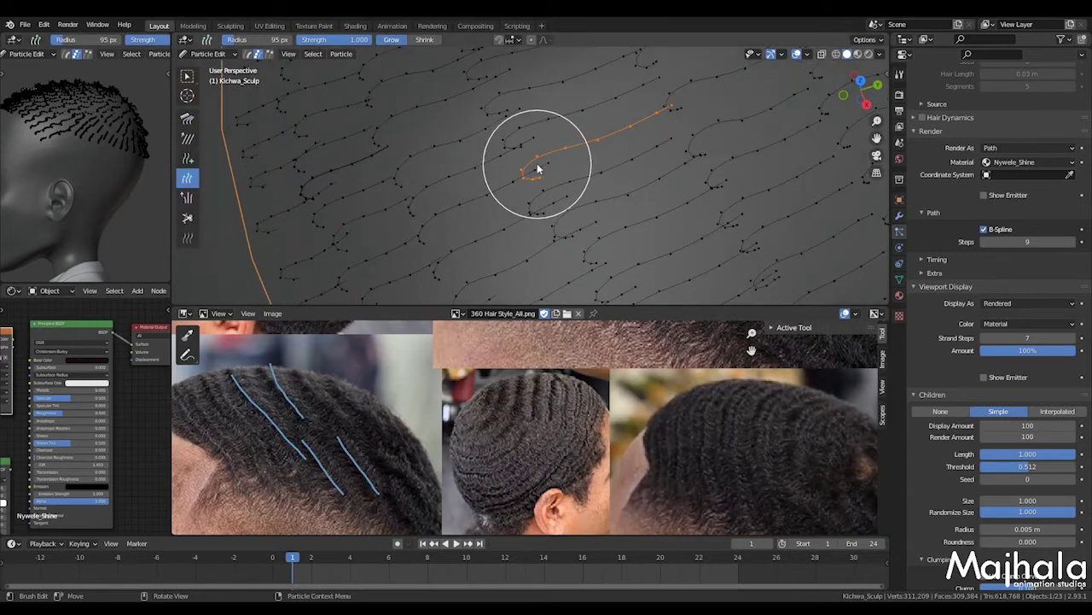
scroll(563, 198, up, 2)
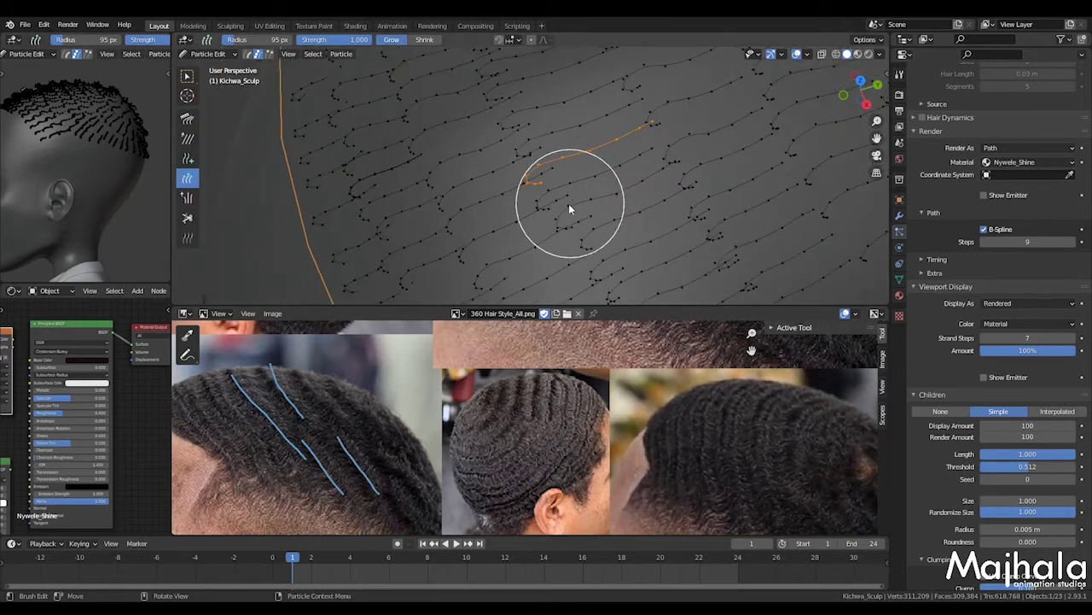
Reselect only that strand with circle select and extend its curled tip with the Length brush in Grow mode
key(a)
key(alt+a)
key(c)
click(587, 166)
right_click(588, 166)
scroll(533, 222, up, 3)
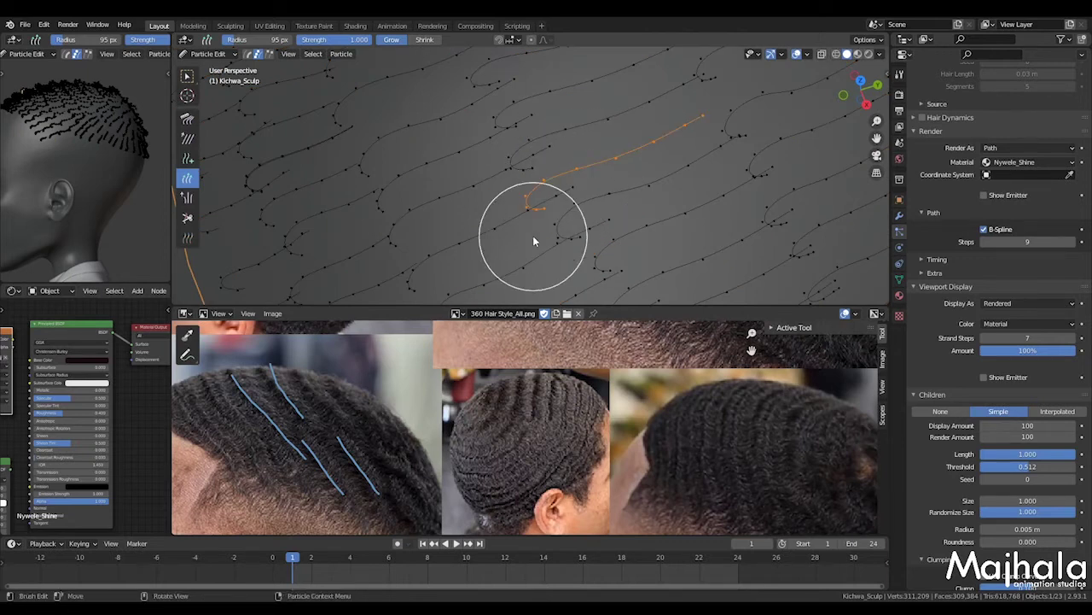
click(522, 177)
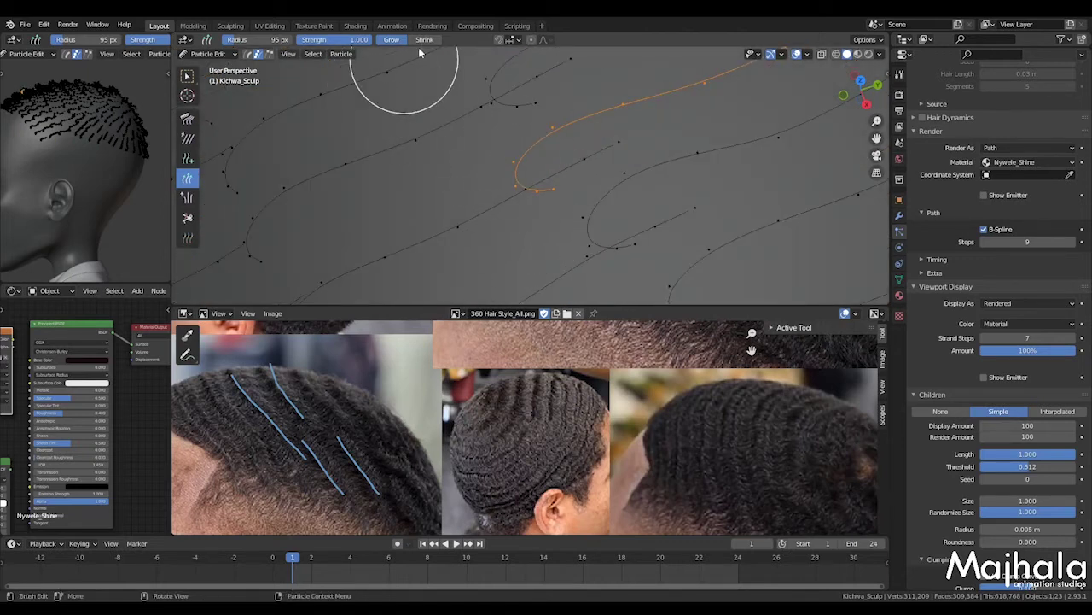
Shorten the selected strand with the Length brush in Shrink mode
click(423, 40)
click(523, 176)
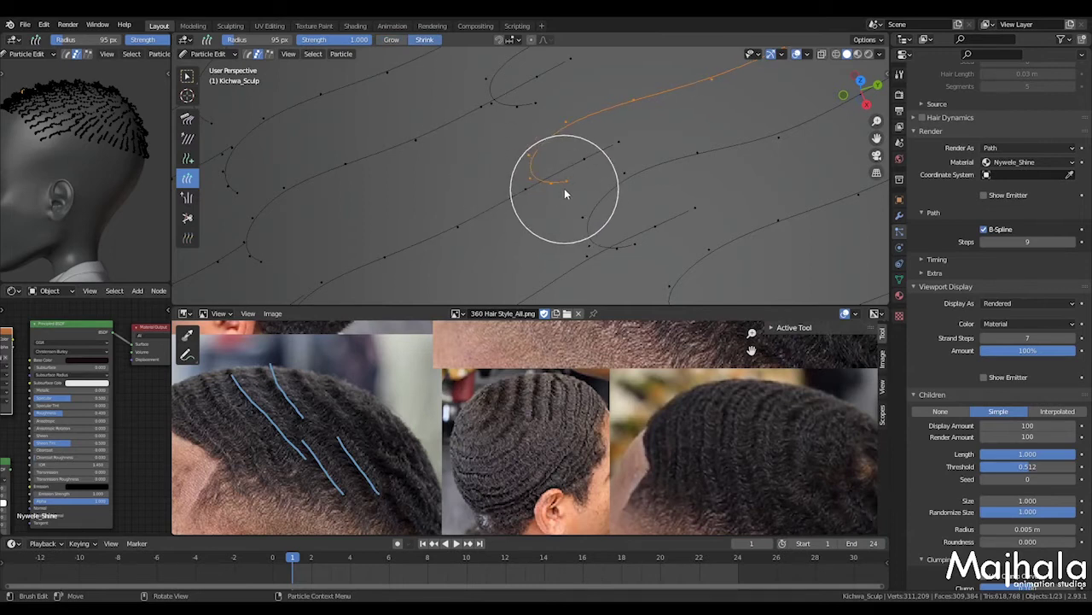
scroll(589, 196, down, 3)
Select only the neighbouring strand and lengthen it with the Length brush set back to Grow
key(alt+a)
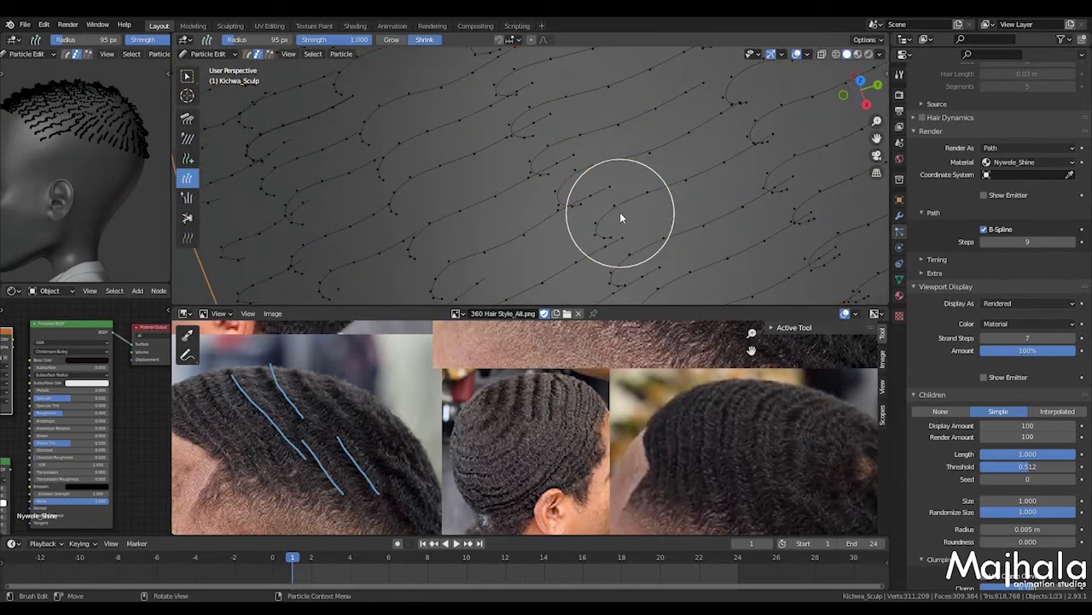
key(c)
click(650, 196)
right_click(651, 196)
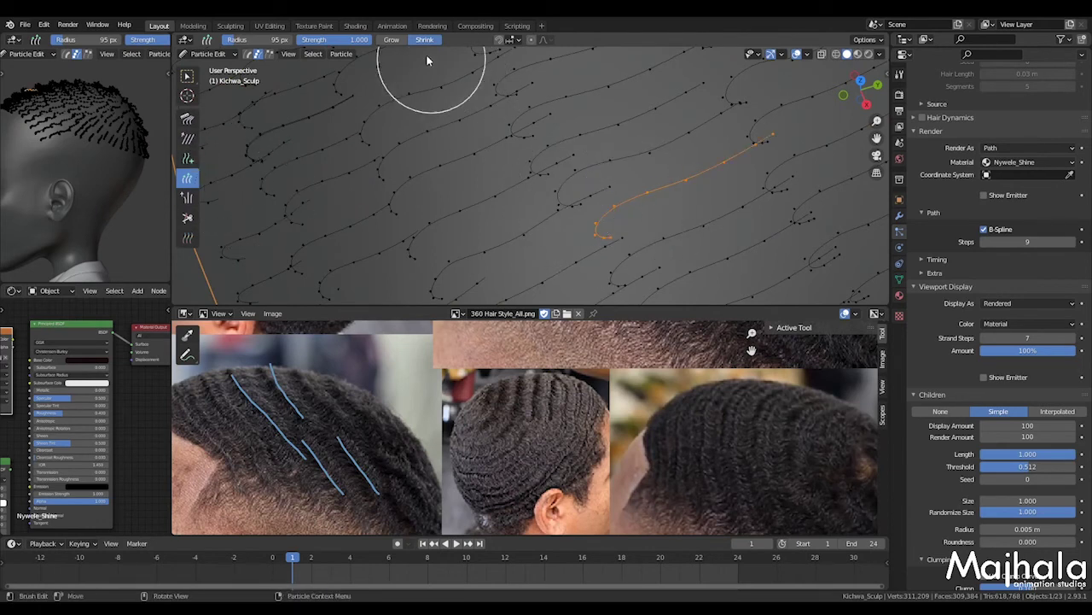
click(397, 40)
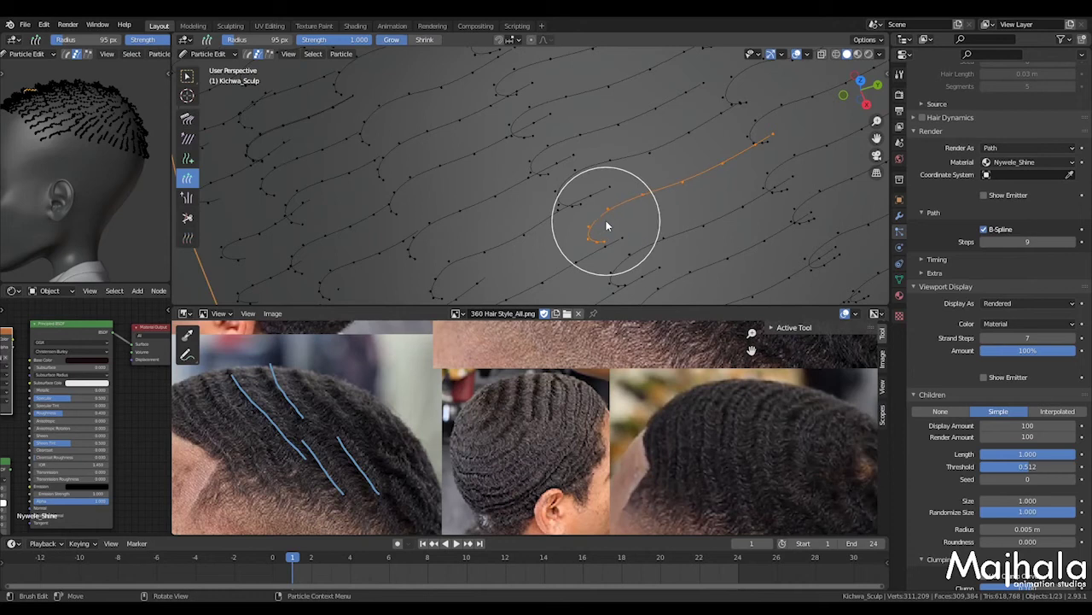
scroll(606, 223, down, 6)
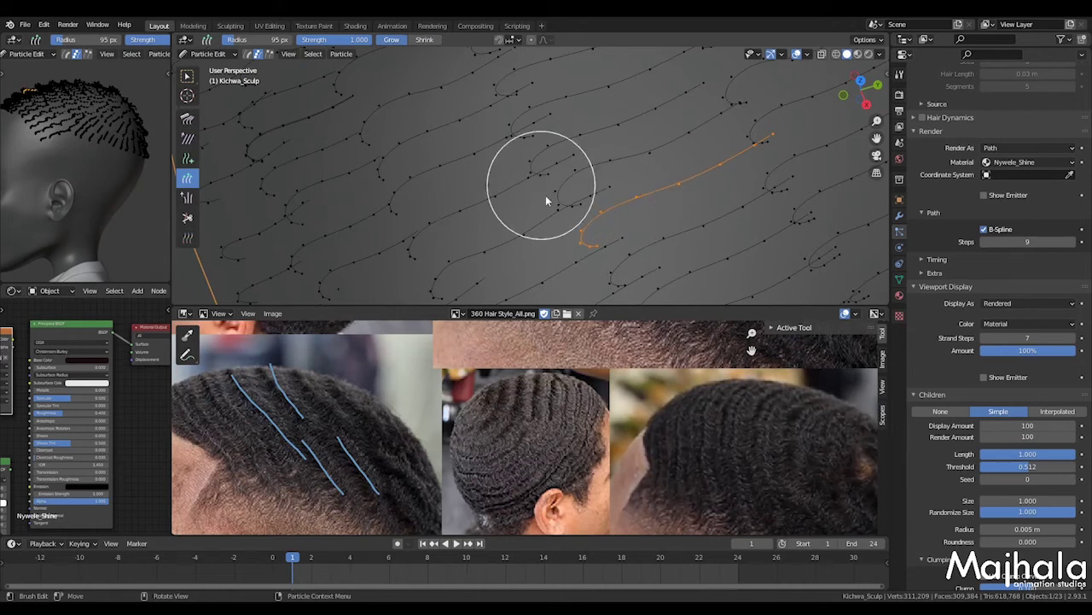
Clear the strand selection, return to Path select mode and switch the hair mesh to Object Mode
mouse_move(694, 210)
shift+middle_down()
mouse_move(624, 210)
mouse_move(656, 194)
mouse_move(629, 164)
mouse_move(595, 227)
mouse_move(579, 189)
shift+middle_up()
scroll(579, 189, up, 3)
key(a)
key(a)
click(248, 54)
scroll(546, 162, down, 3)
middle_drag(577, 174, 509, 158)
scroll(543, 124, up, 4)
scroll(606, 168, down, 3)
key(ctrl+Tab)
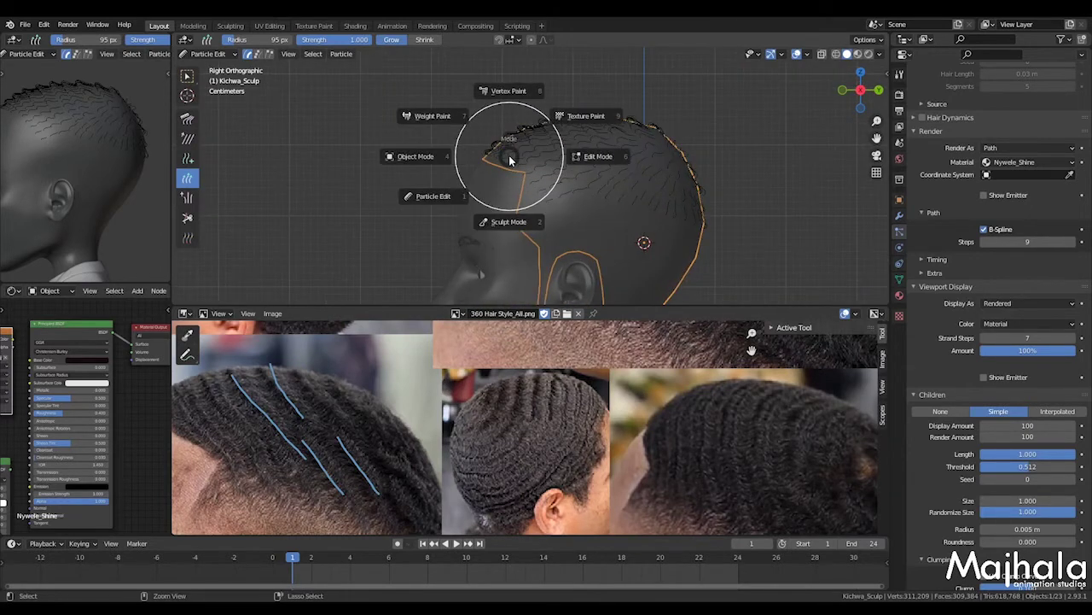
click(416, 156)
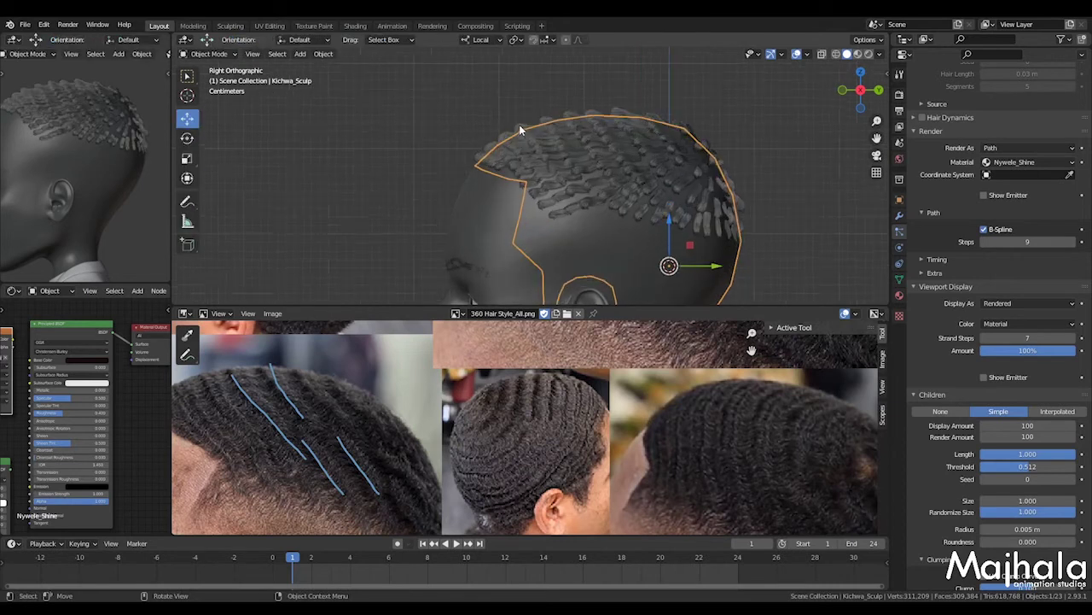
Set the hair children to None for comparison, restore them to Simple and save the file
middle_drag(512, 171, 555, 162)
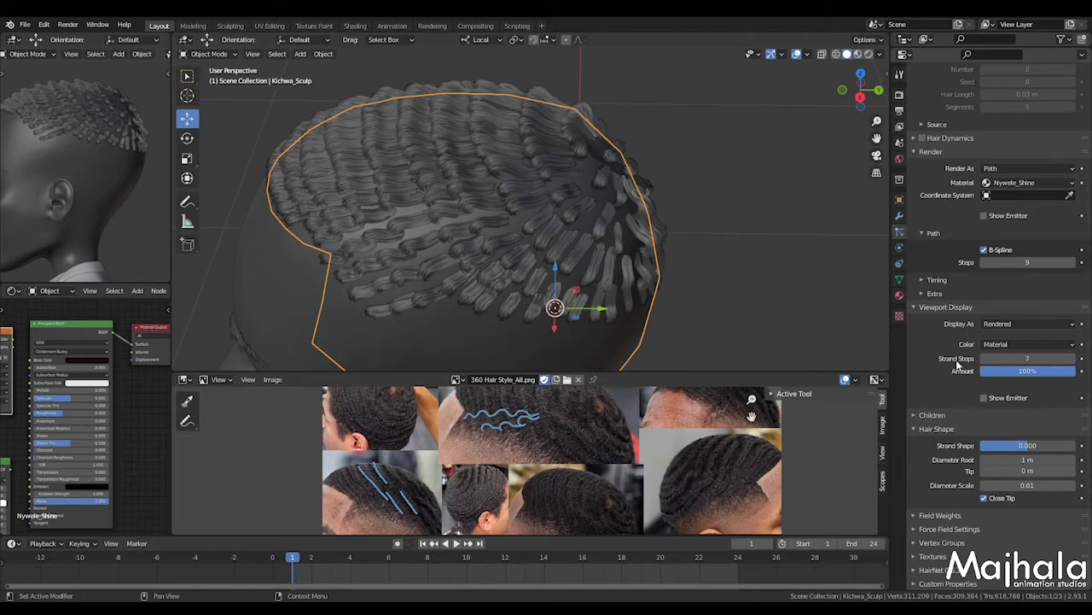
click(918, 416)
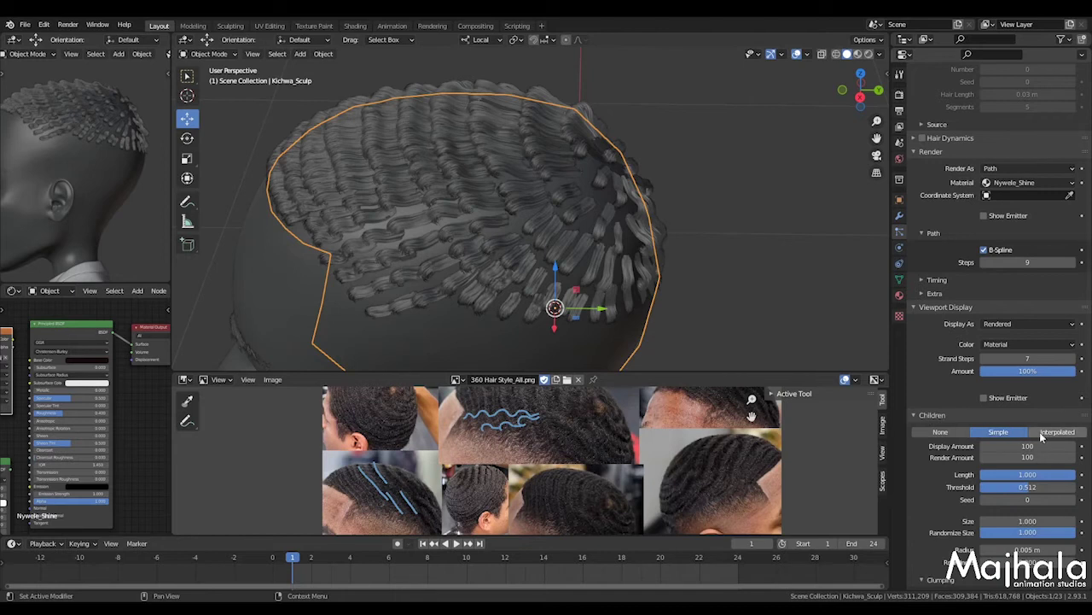
click(940, 431)
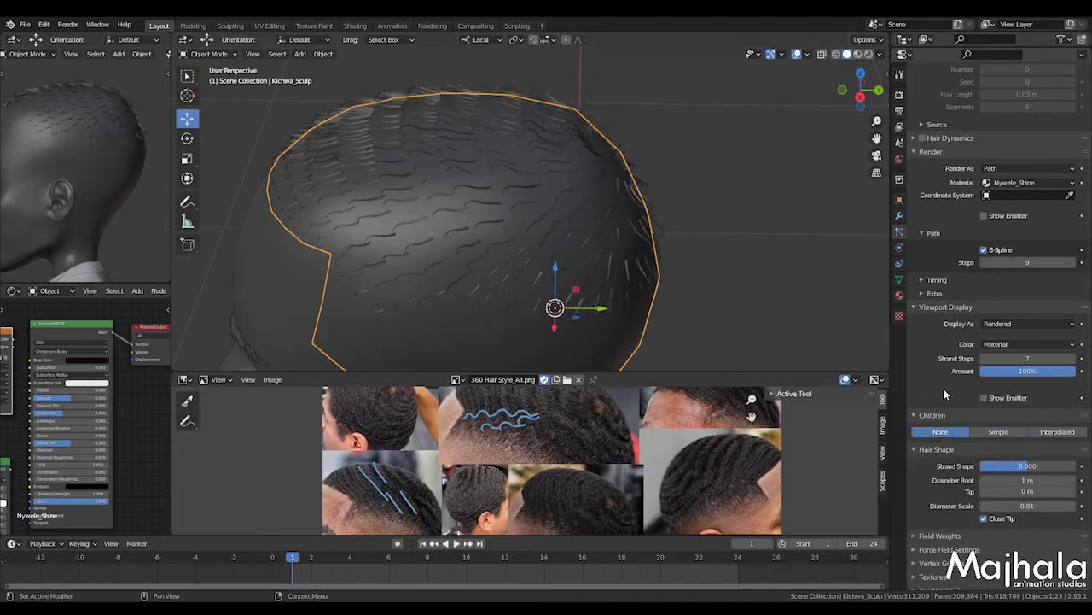
click(1001, 432)
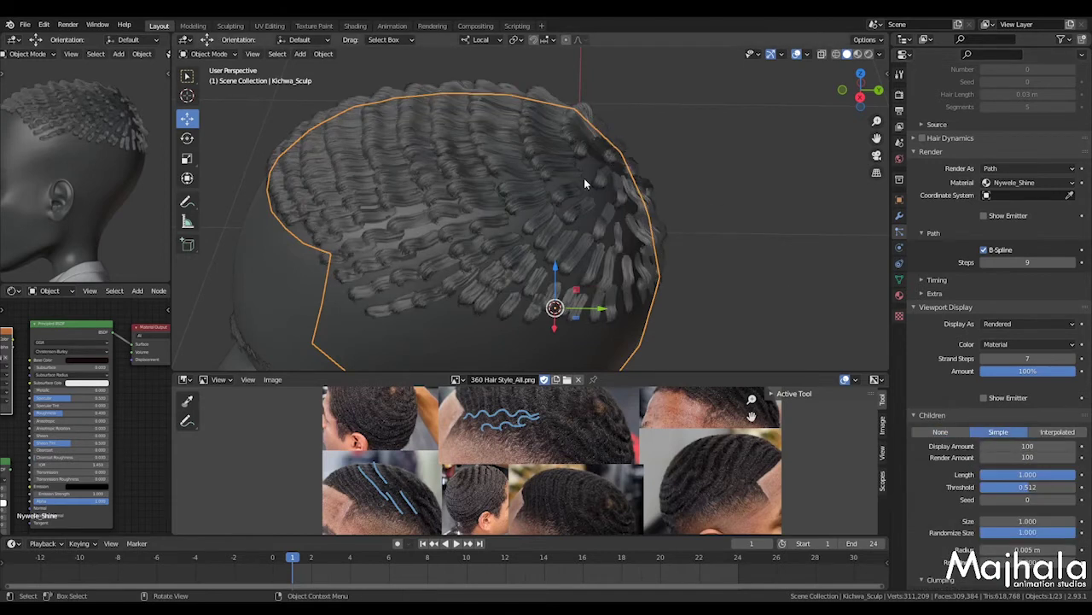
key(ctrl+s)
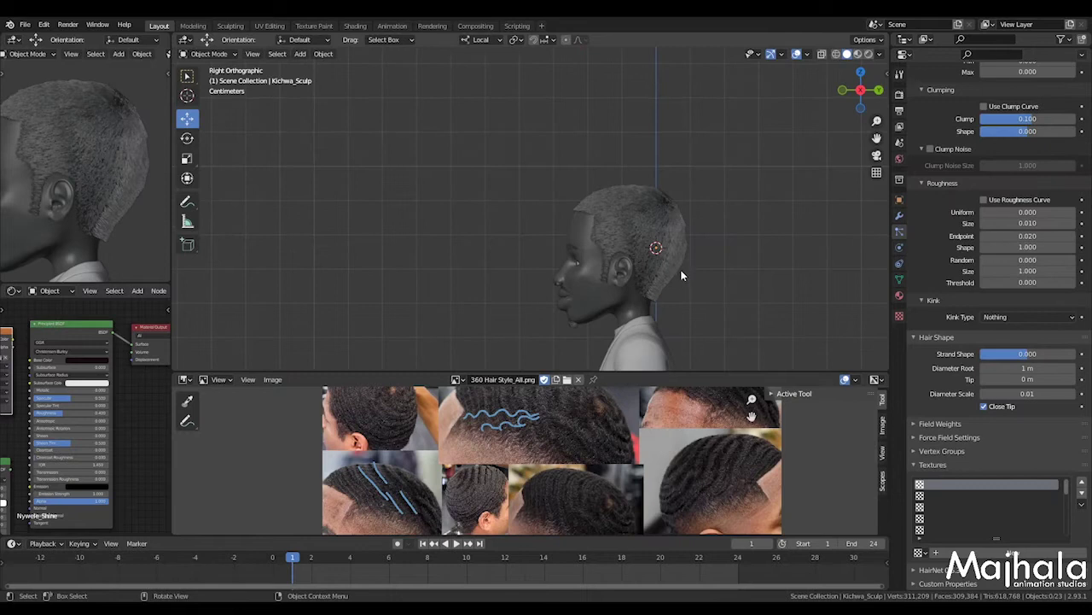
Examine the head with Interpolated children and change the children type back to Simple
scroll(672, 239, up, 1)
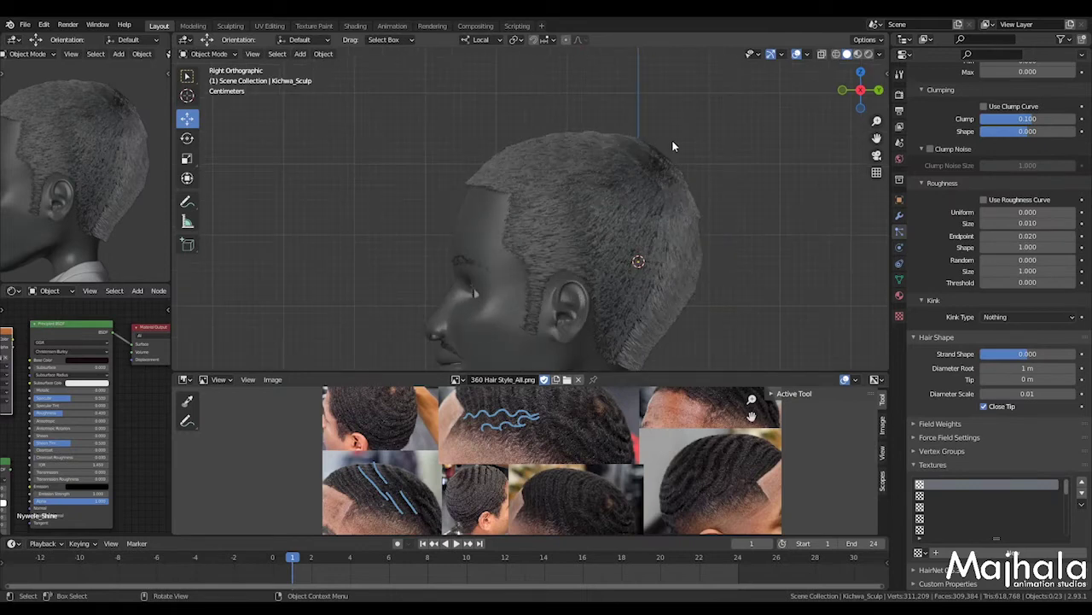
middle_drag(687, 208, 561, 248)
scroll(672, 246, down, 2)
scroll(1000, 183, up, 5)
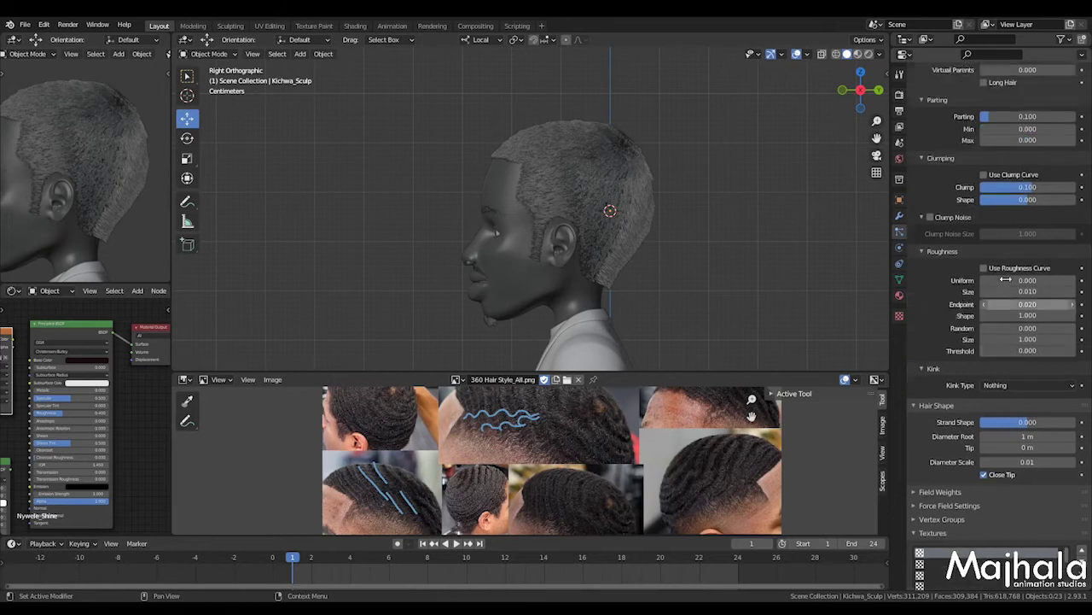
scroll(1006, 180, up, 2)
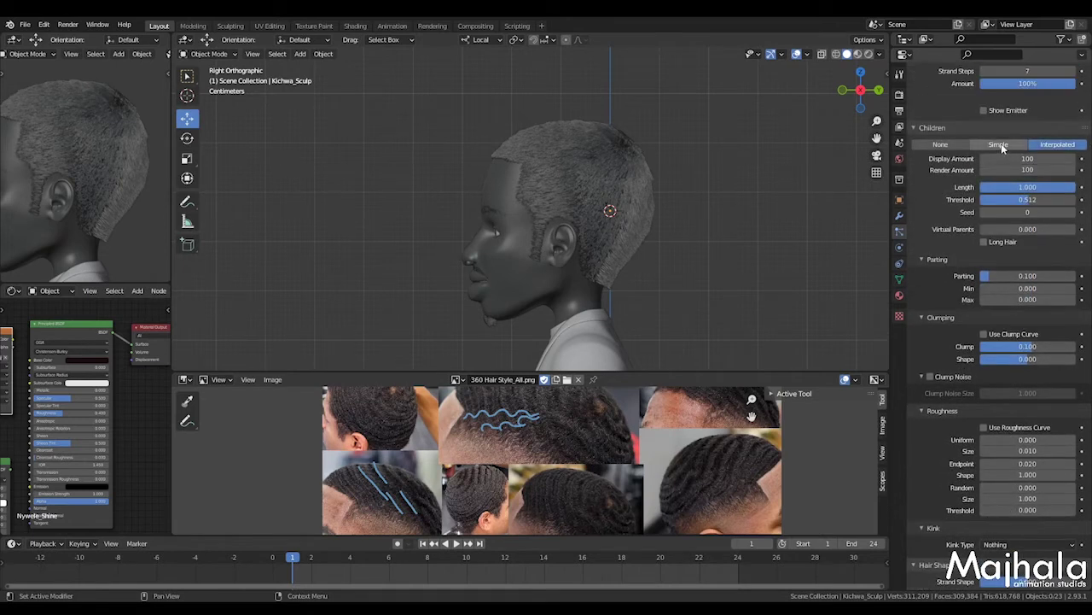
click(999, 144)
scroll(665, 225, up, 6)
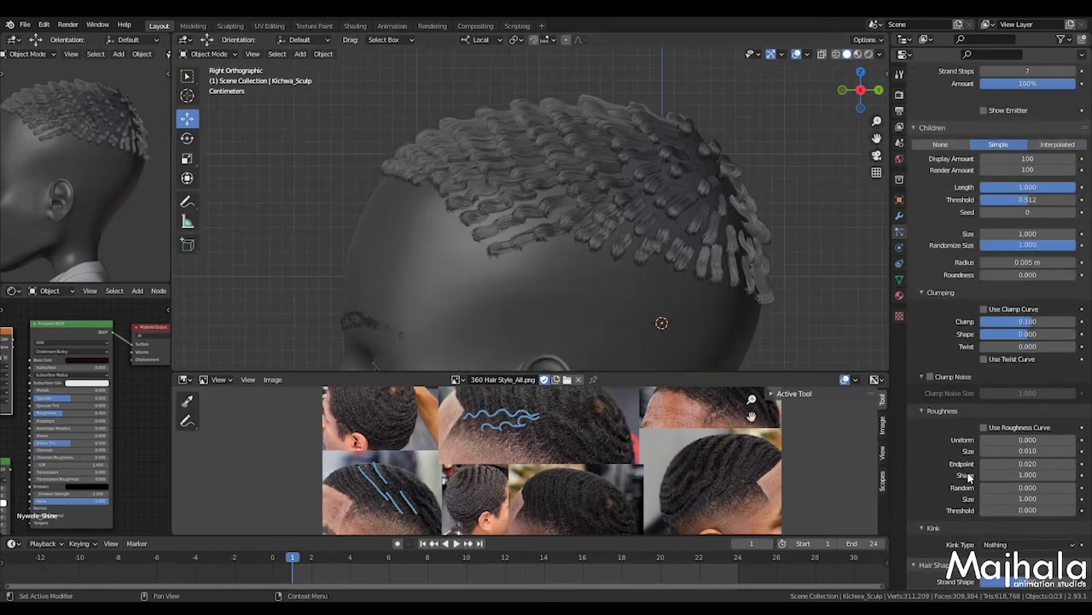
scroll(969, 478, up, 1)
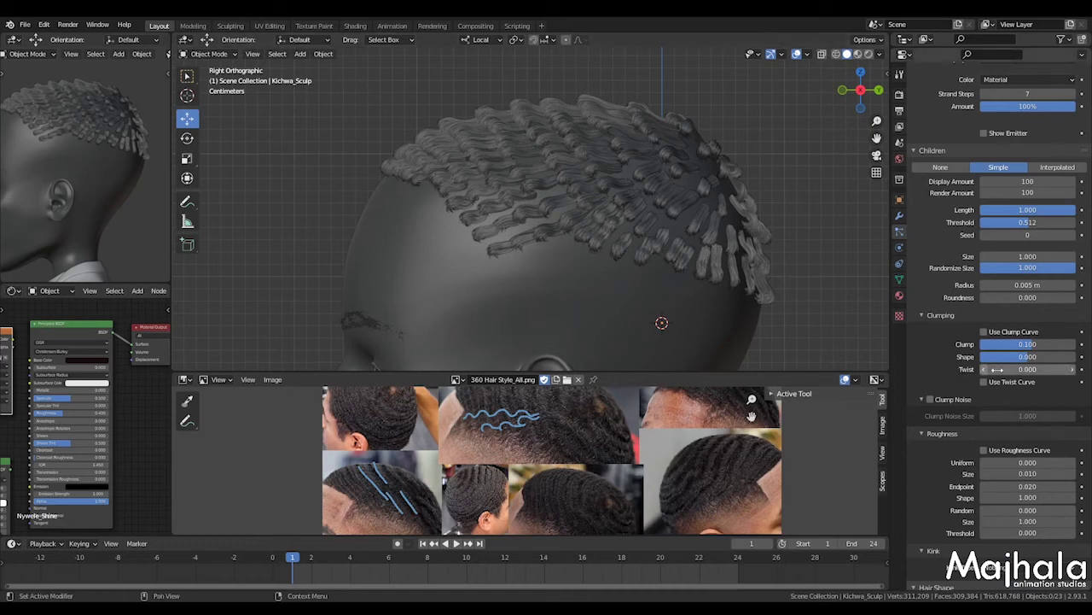
Try a Clump value of -1.000 on the Simple children and reset it to 0.1
drag(1028, 344, 1062, 344)
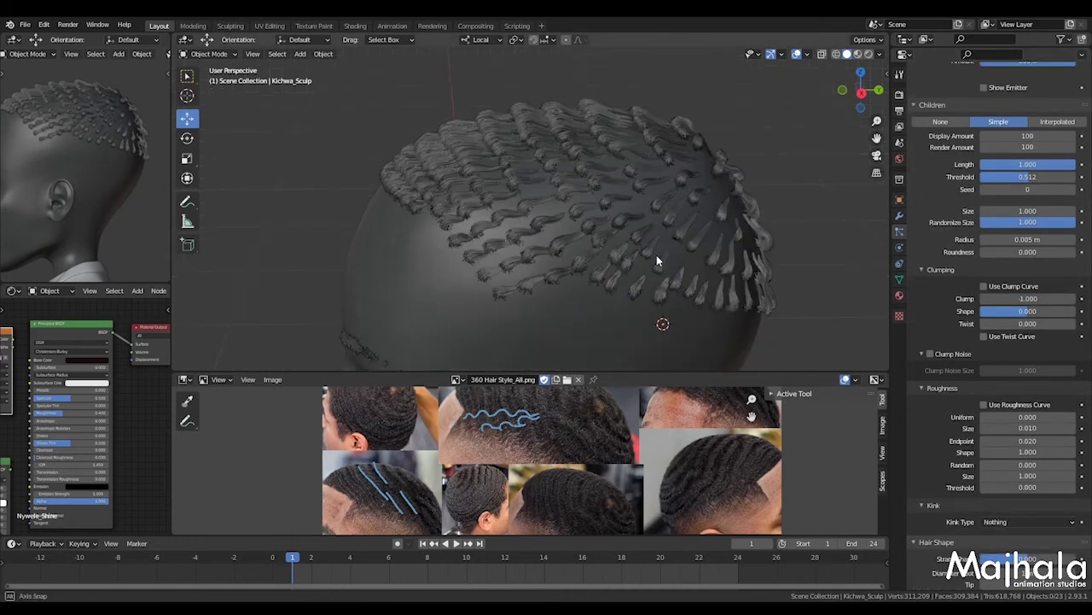
middle_drag(656, 255, 609, 216)
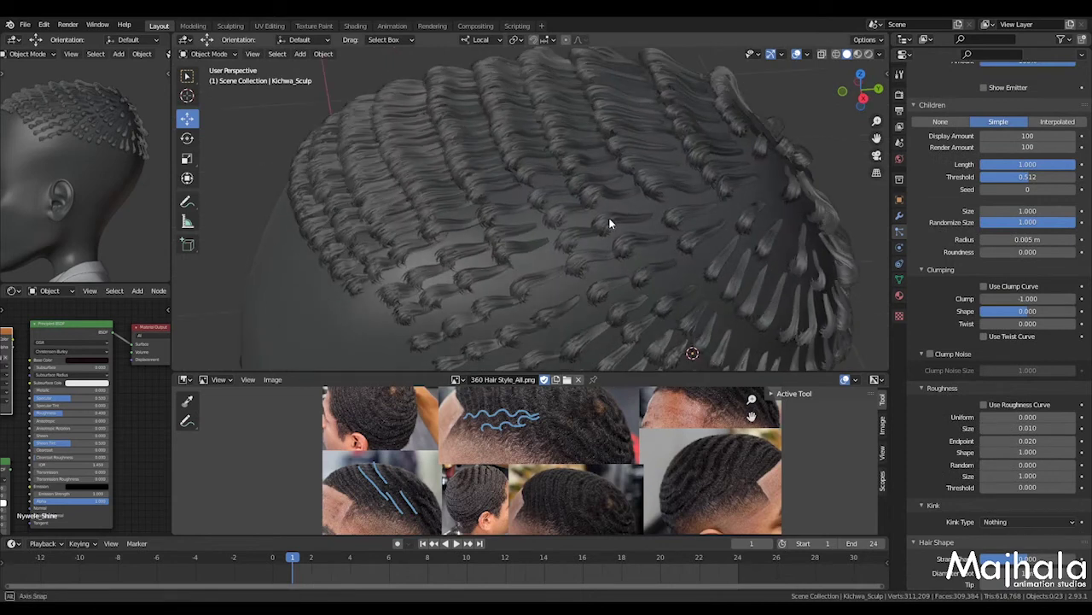
drag(986, 298, 1046, 298)
click(1047, 298)
key(BackSpace)
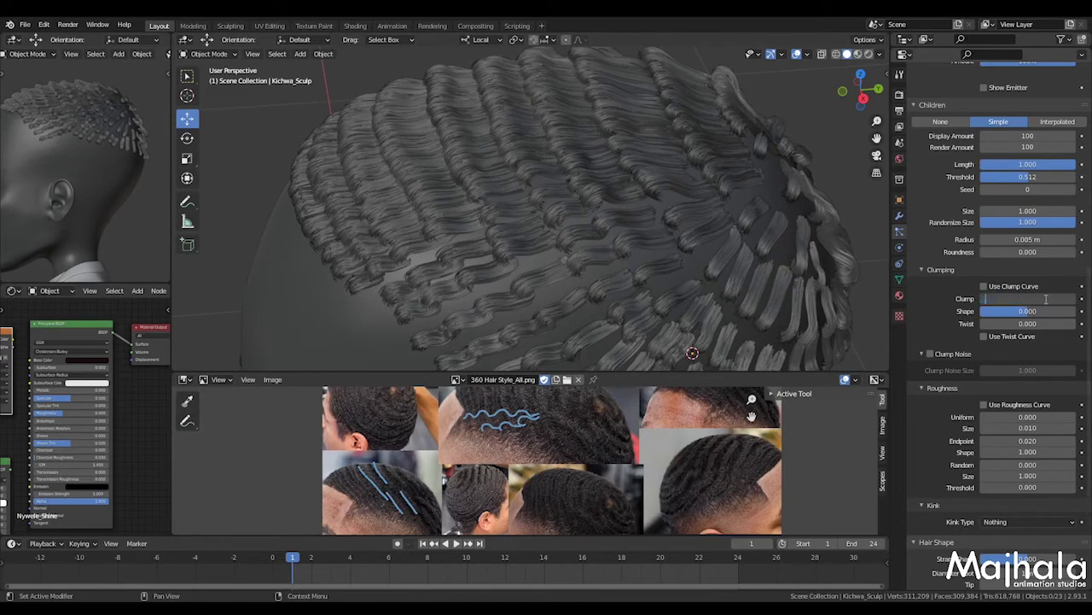
text(.1)
key(Return)
middle_drag(512, 137, 581, 170)
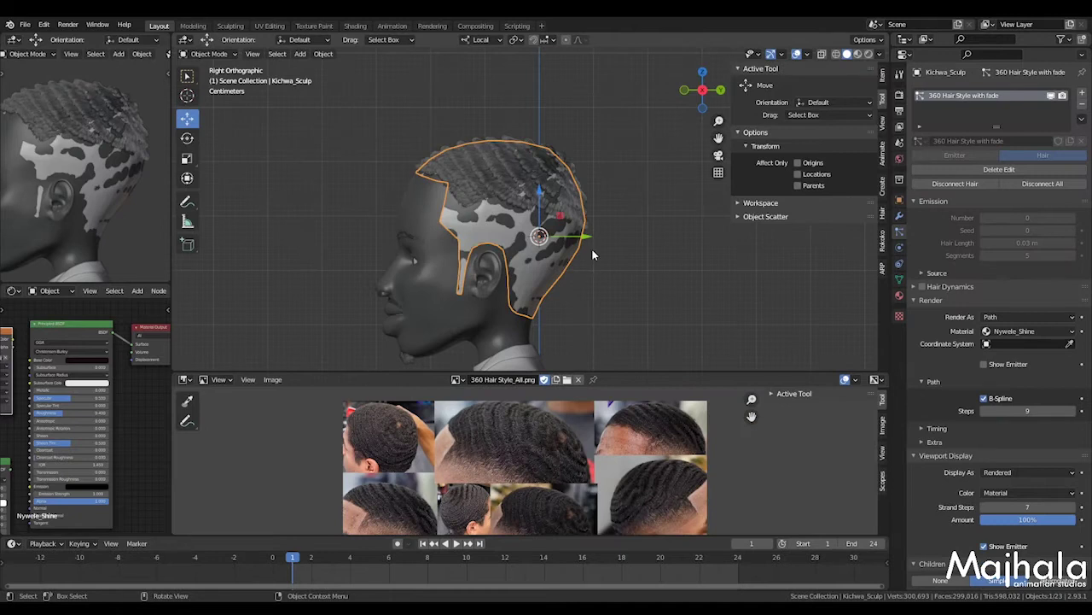
Hide the viewport sidebar and compare the waves around the crown with the enlarged reference photos
key(n)
scroll(591, 247, up, 2)
shift+middle_drag(617, 244, 545, 358)
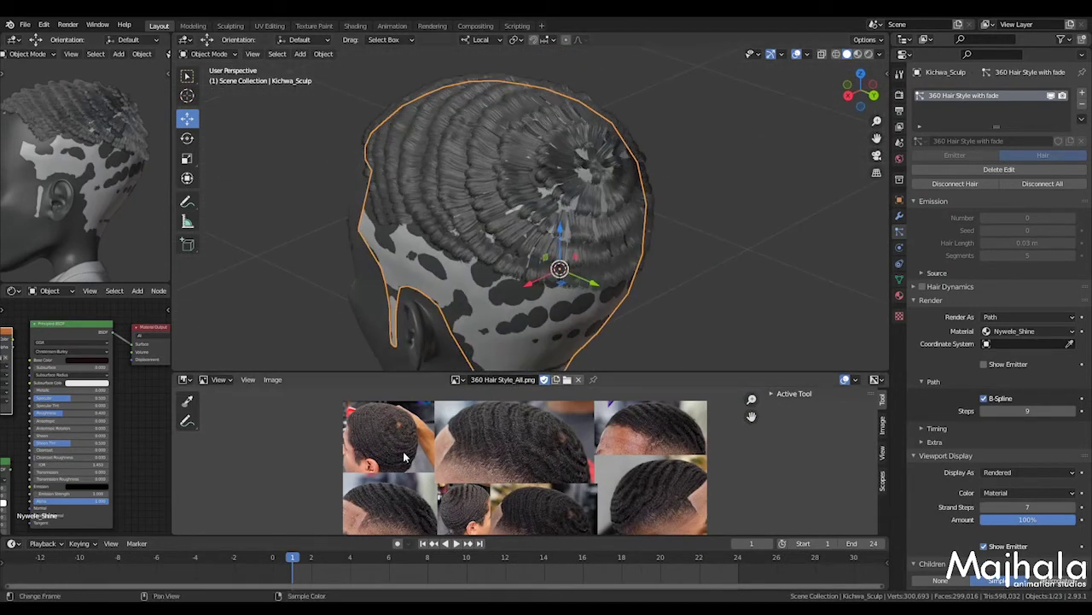
middle_drag(418, 447, 434, 449)
scroll(475, 475, up, 2)
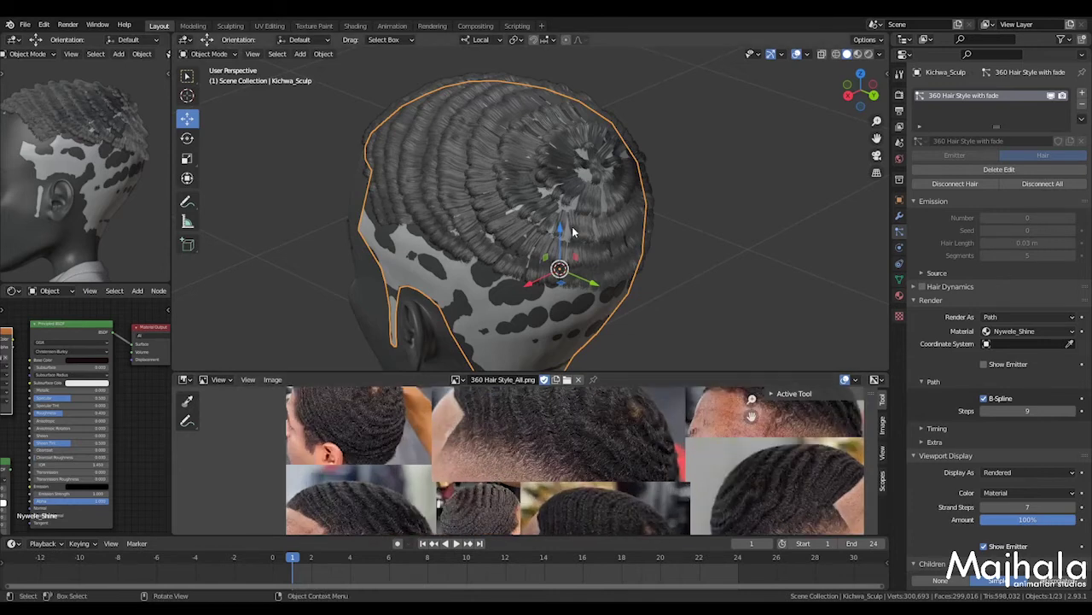
middle_drag(575, 226, 646, 244)
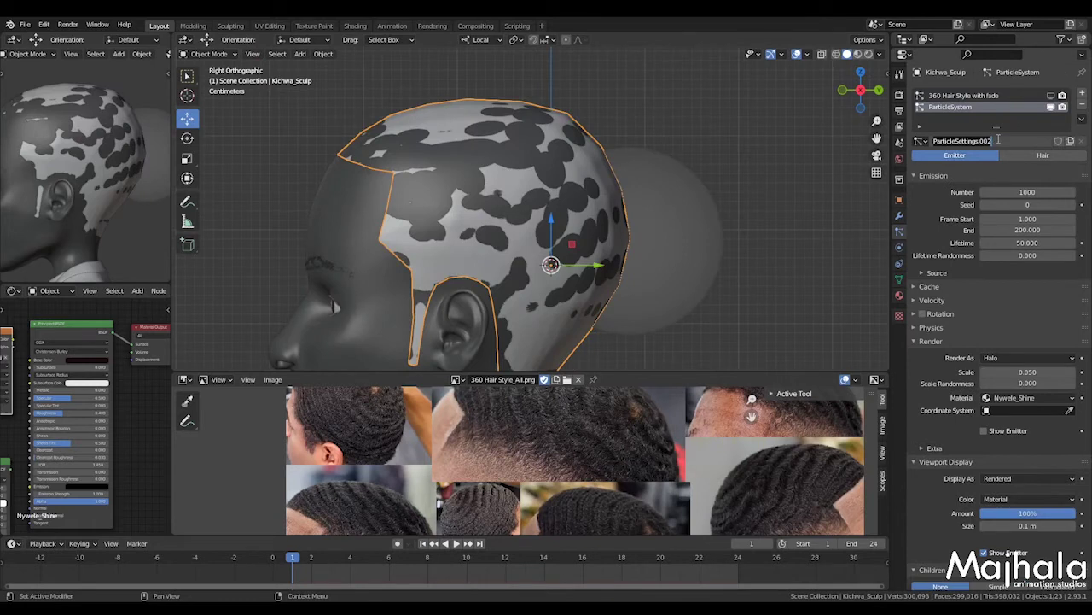
Name the new particle system and its settings 360 support and change its type to Hair
text(360 support)
key(Return)
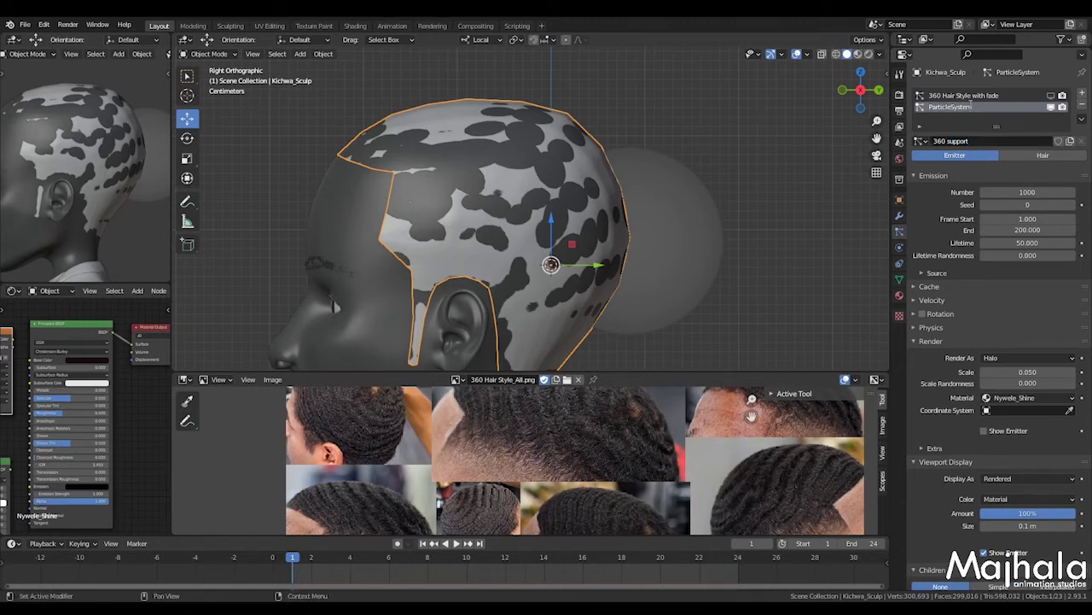
text(360 support)
click(1019, 154)
scroll(706, 245, down, 3)
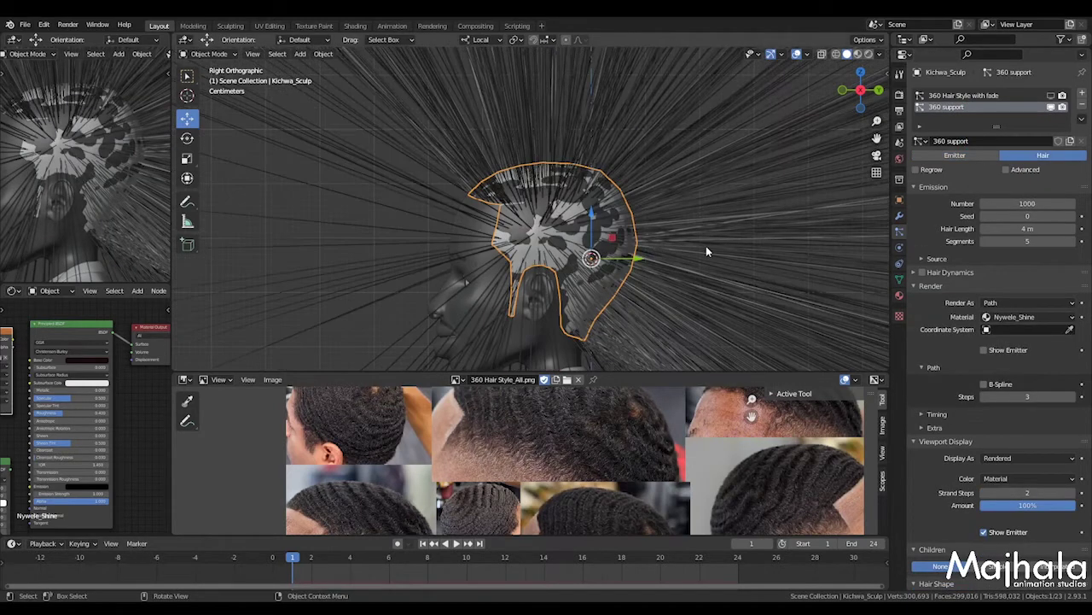
Check the 360 Hair Style with fade settings and set the 360 support system's Hair Length to 0.03 m
click(973, 96)
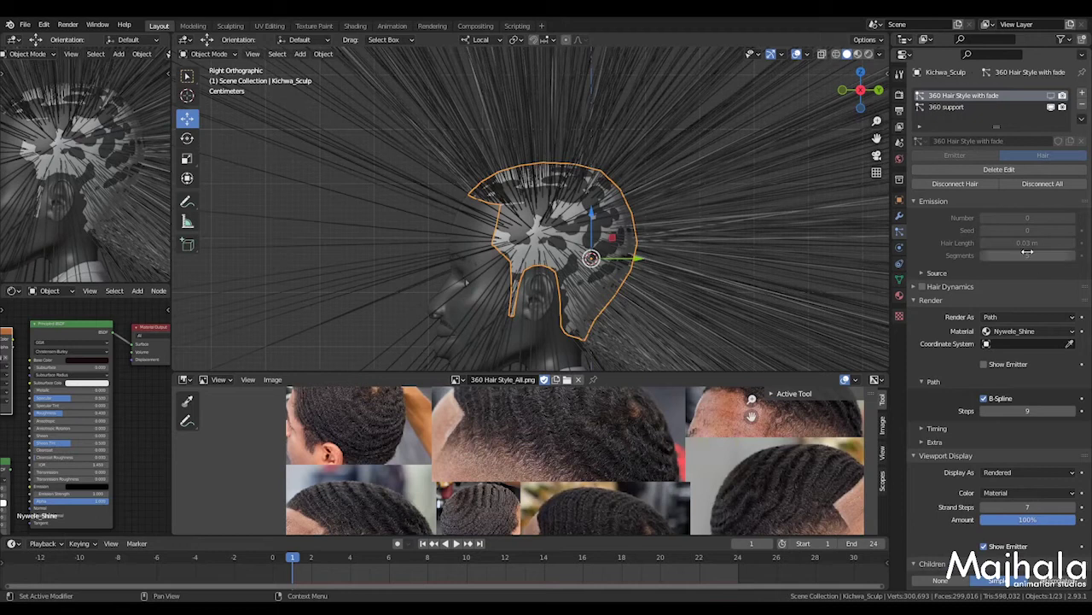
click(943, 107)
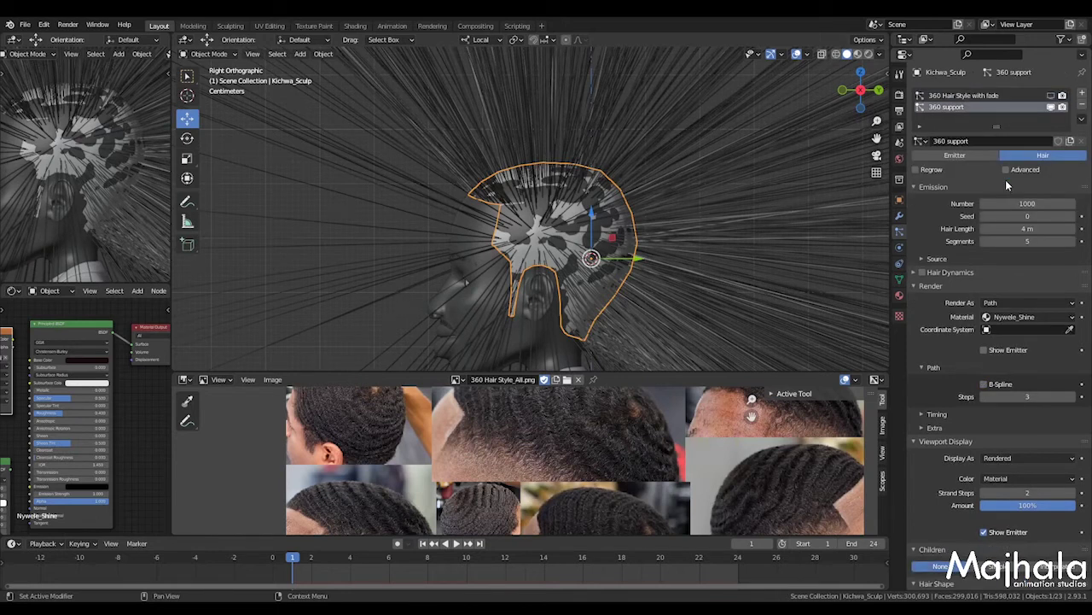
click(1031, 229)
text(.03)
key(Return)
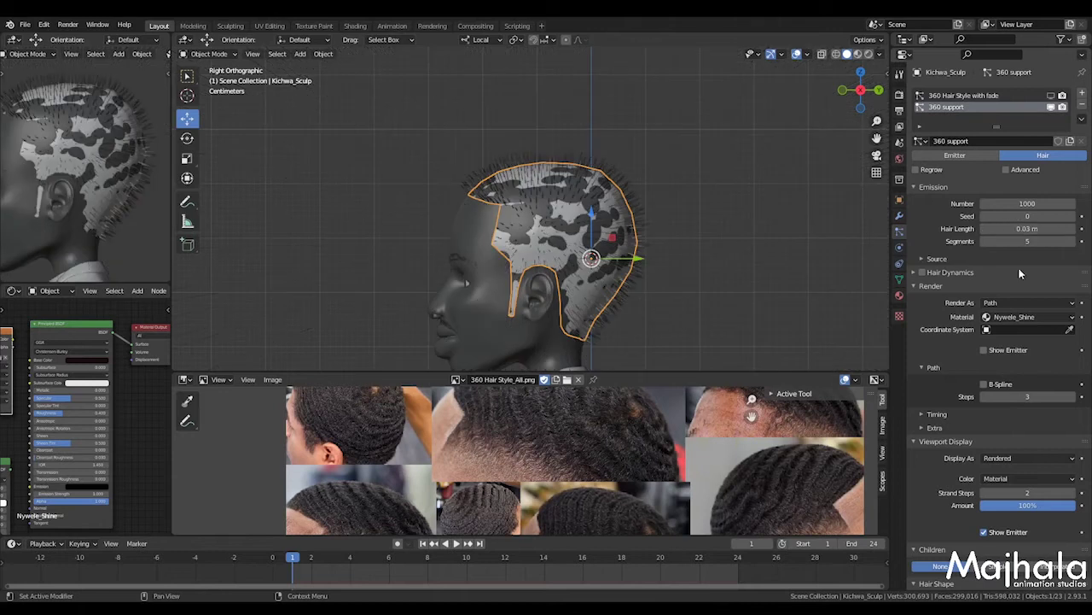
Enable B-Spline paths for 360 support, with 9 render path steps and 7 viewport strand steps
scroll(956, 187, down, 4)
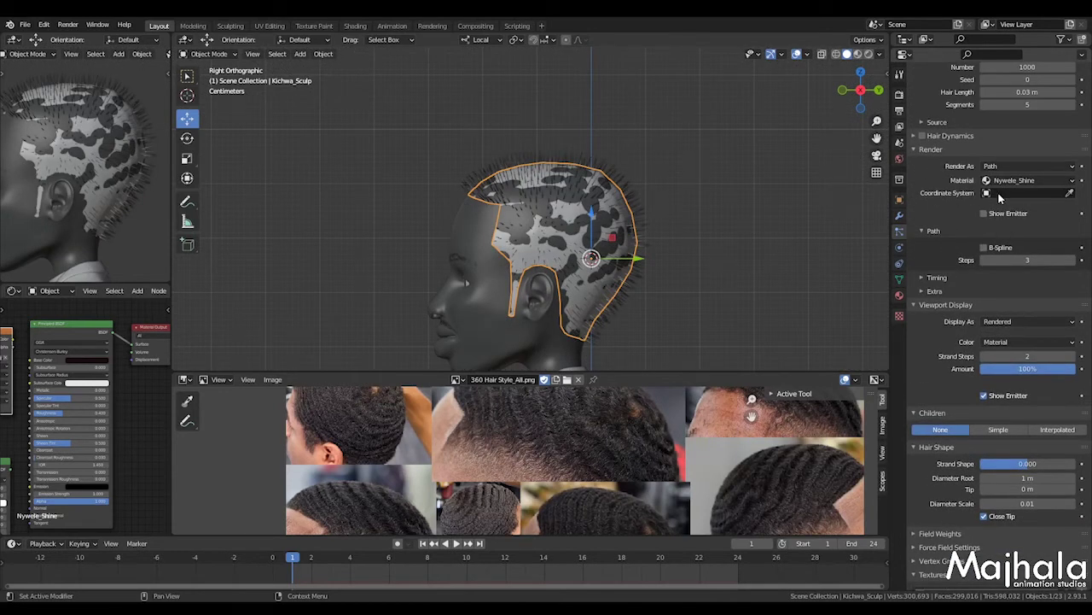
click(984, 214)
click(986, 248)
click(1017, 261)
text(9)
key(Return)
click(1034, 357)
text(7)
key(Return)
scroll(591, 272, up, 2)
scroll(962, 254, up, 5)
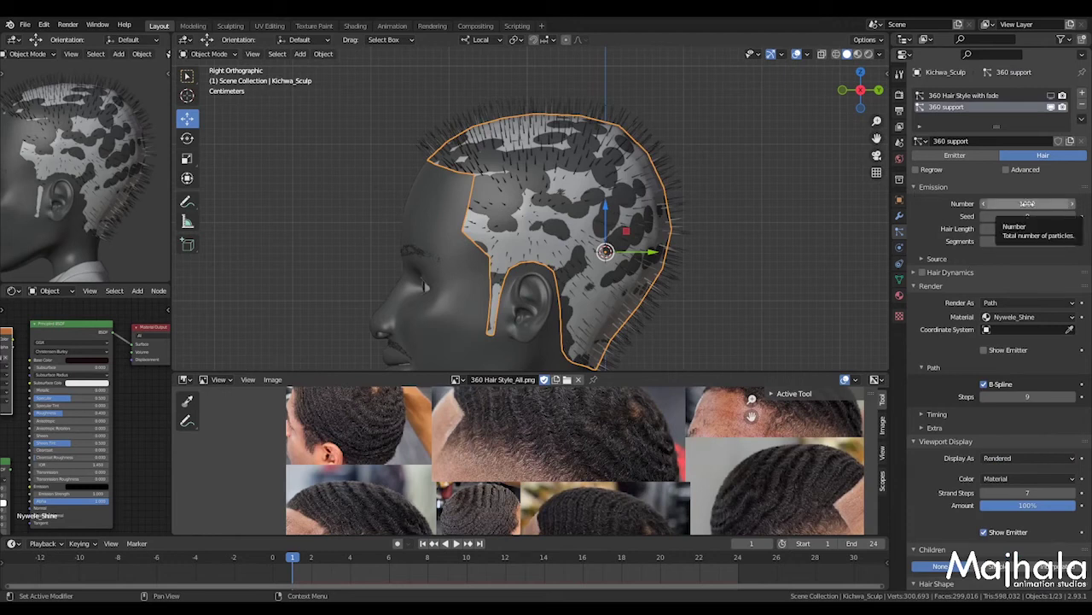
Set the 360 support hair Number to 0 and save the file
click(1027, 204)
text(0)
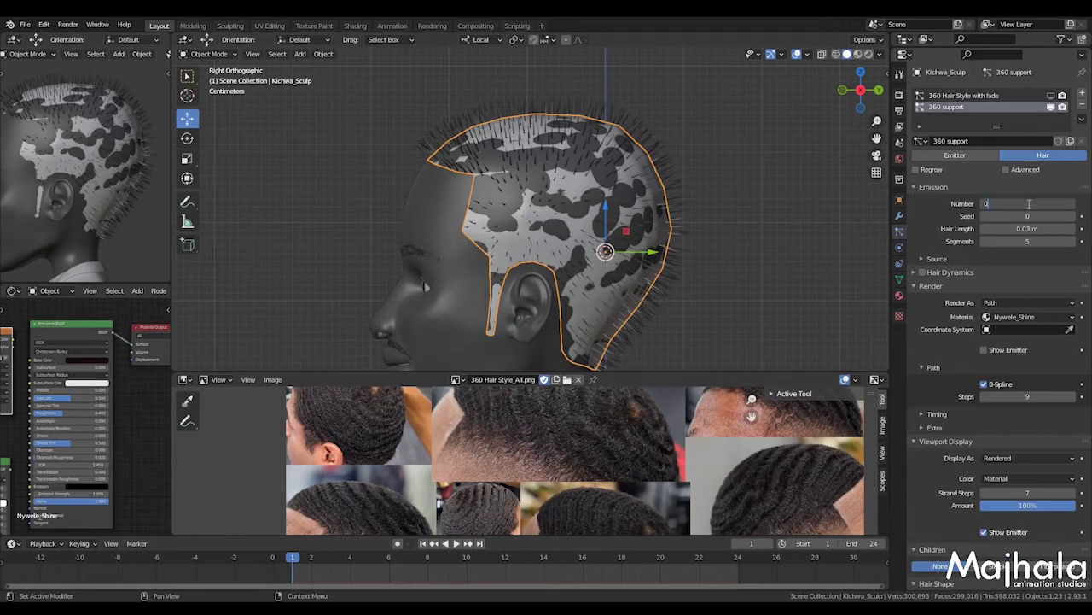
key(Return)
key(ctrl+s)
Enter Particle Edit mode and add the first hairs at the middle of the front hairline from the top view
key(ctrl+Tab)
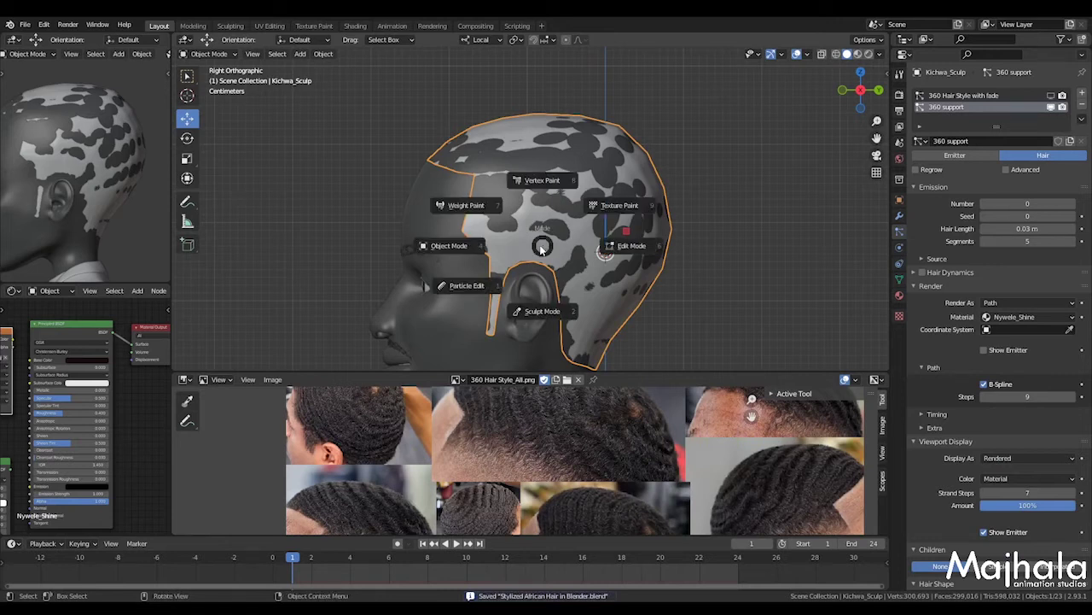
click(461, 287)
middle_drag(562, 216, 592, 299)
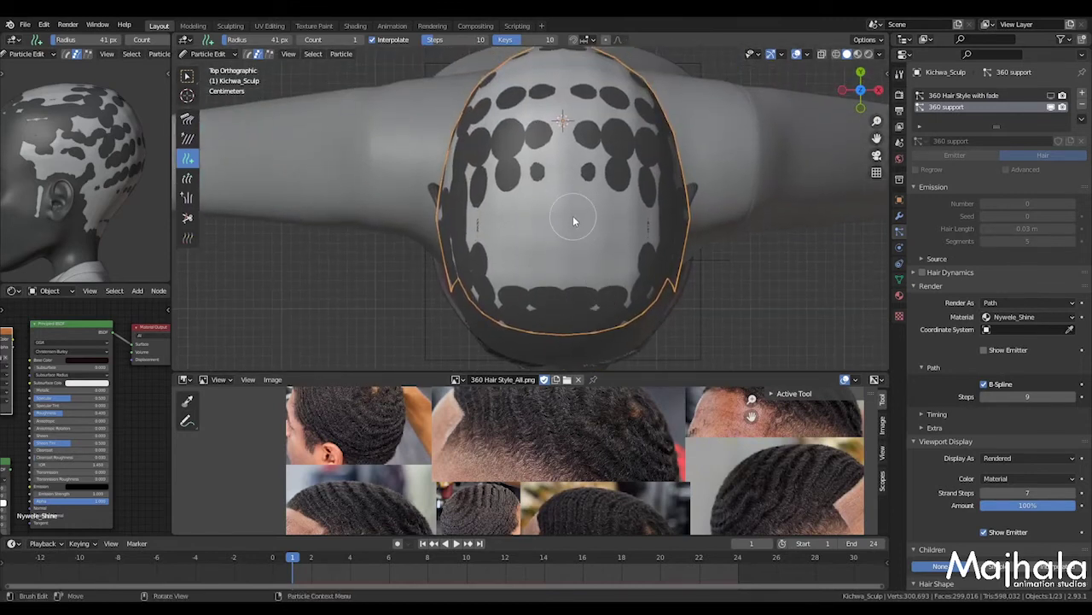
click(571, 324)
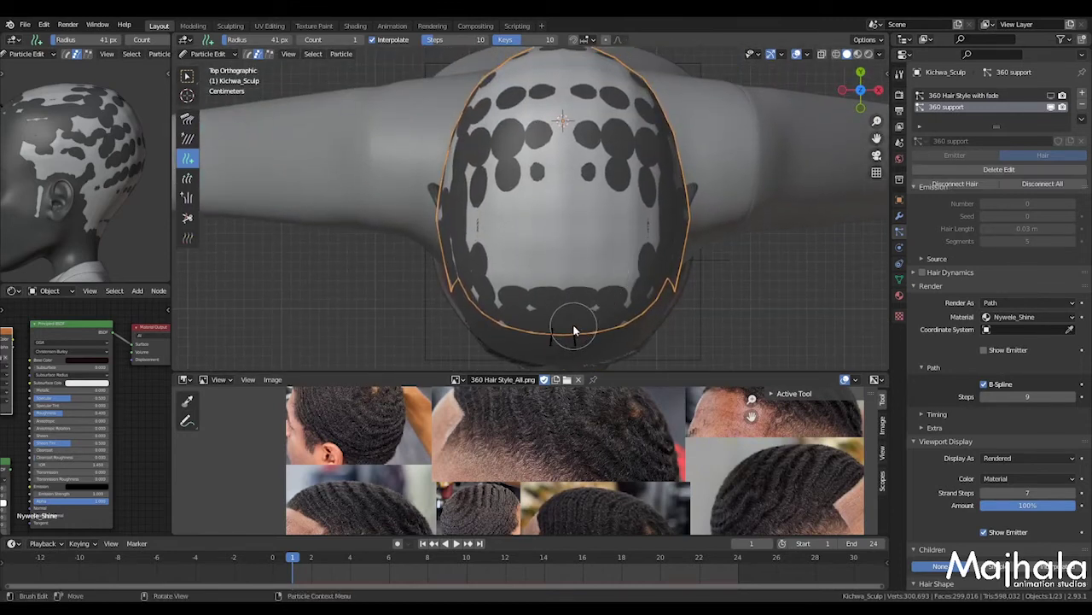
Comb the new front hairs down over the forehead in the side view and cut them shorter
mouse_move(578, 329)
middle_down()
mouse_move(557, 303)
mouse_move(482, 259)
middle_up()
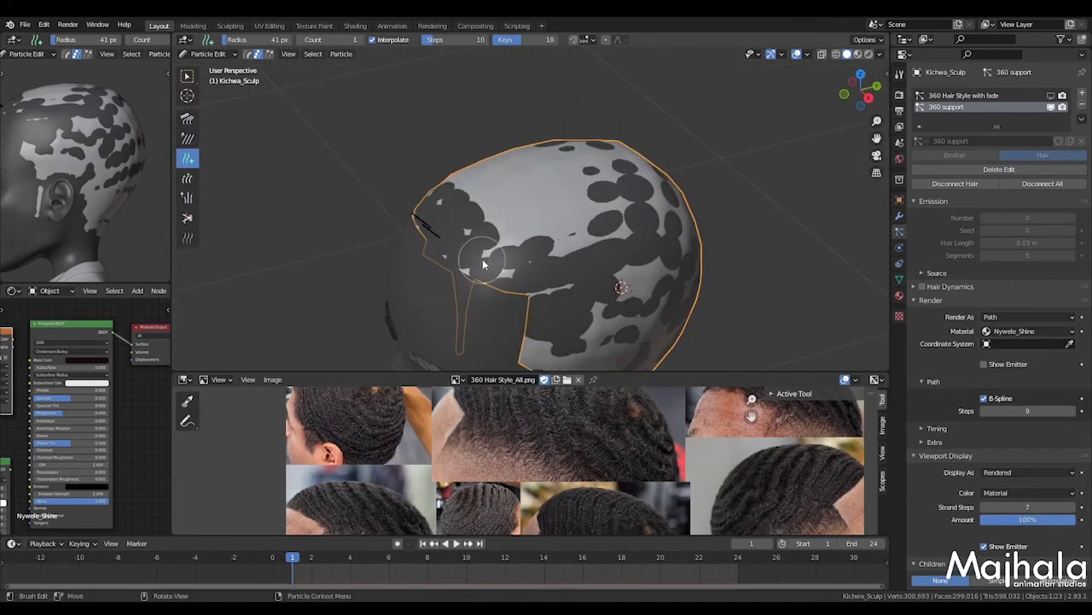
scroll(483, 259, down, 3)
key(KP_3)
scroll(429, 195, up, 5)
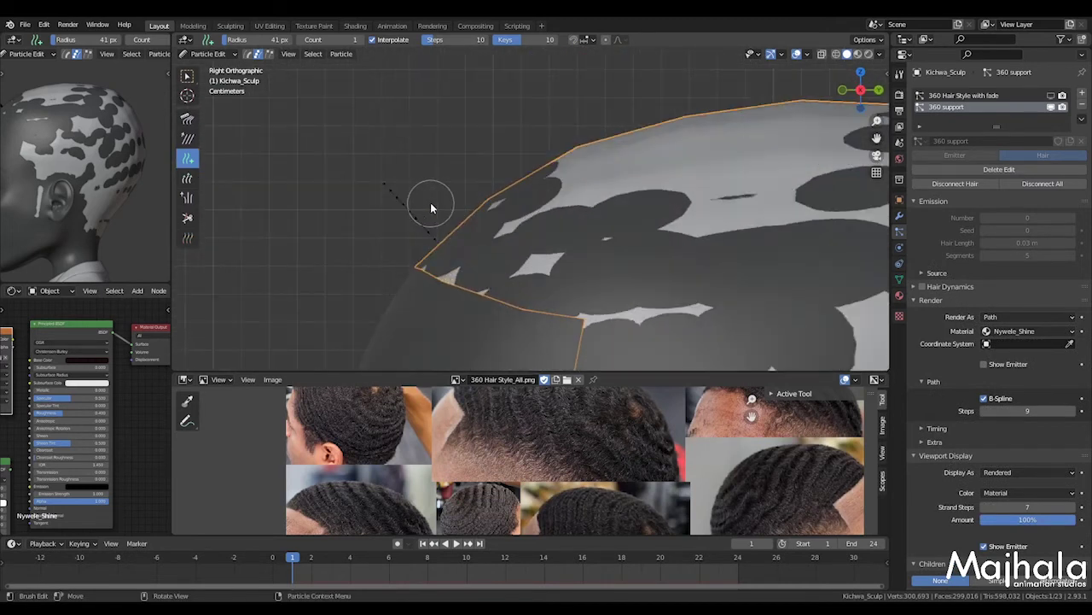
click(187, 118)
scroll(391, 197, down, 3)
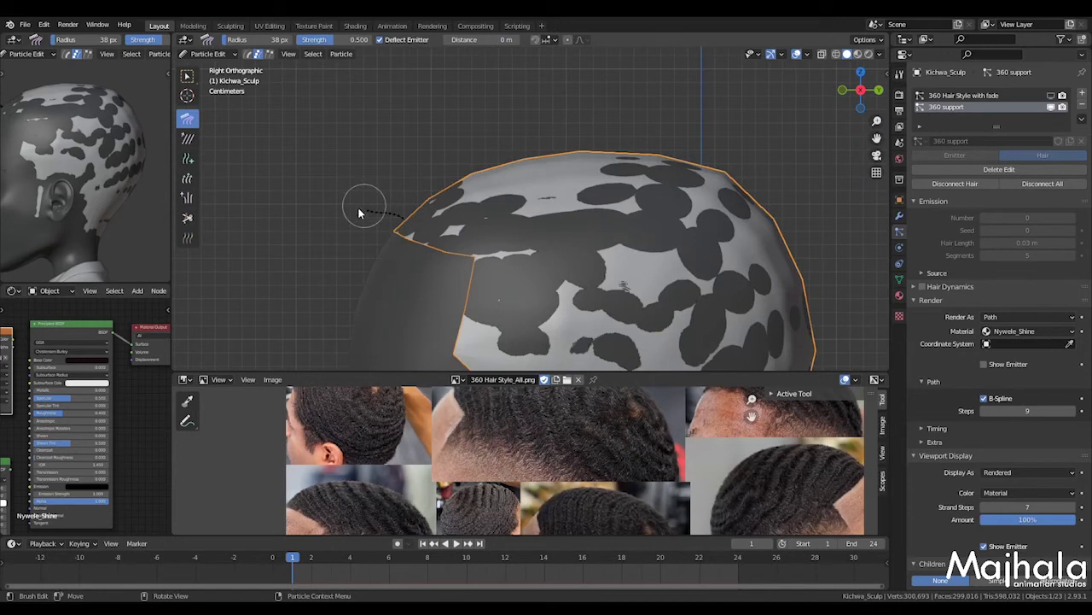
drag(394, 219, 344, 268)
scroll(378, 230, up, 2)
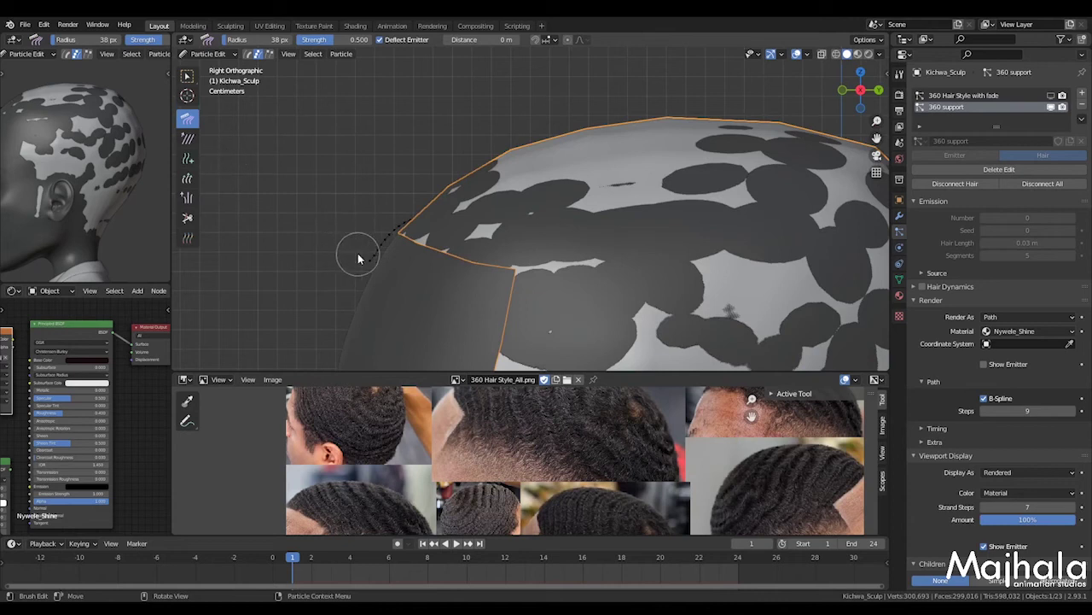
drag(373, 249, 355, 292)
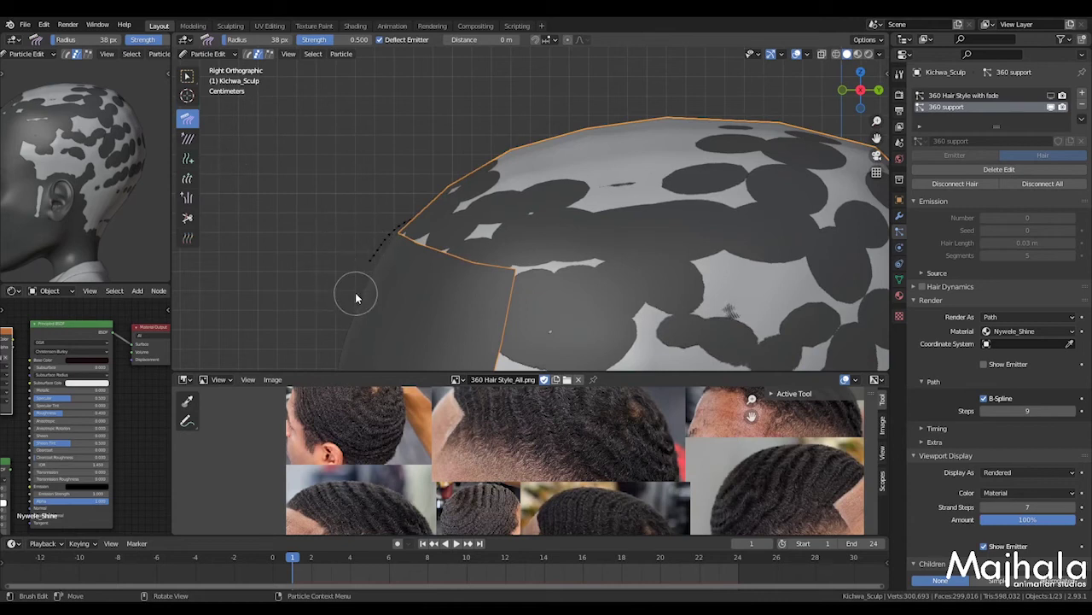
click(188, 219)
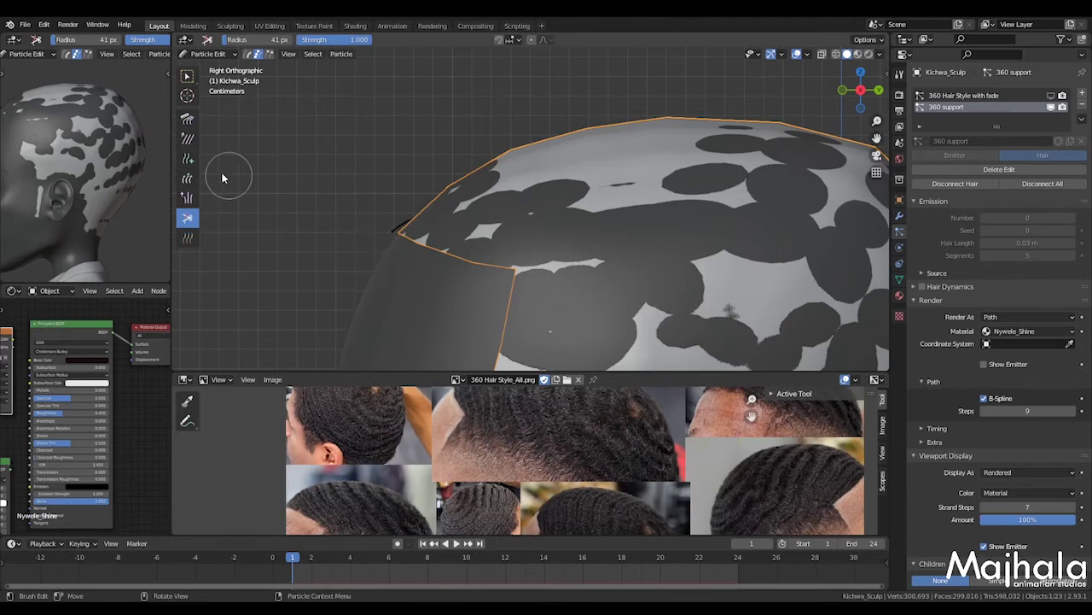
click(188, 117)
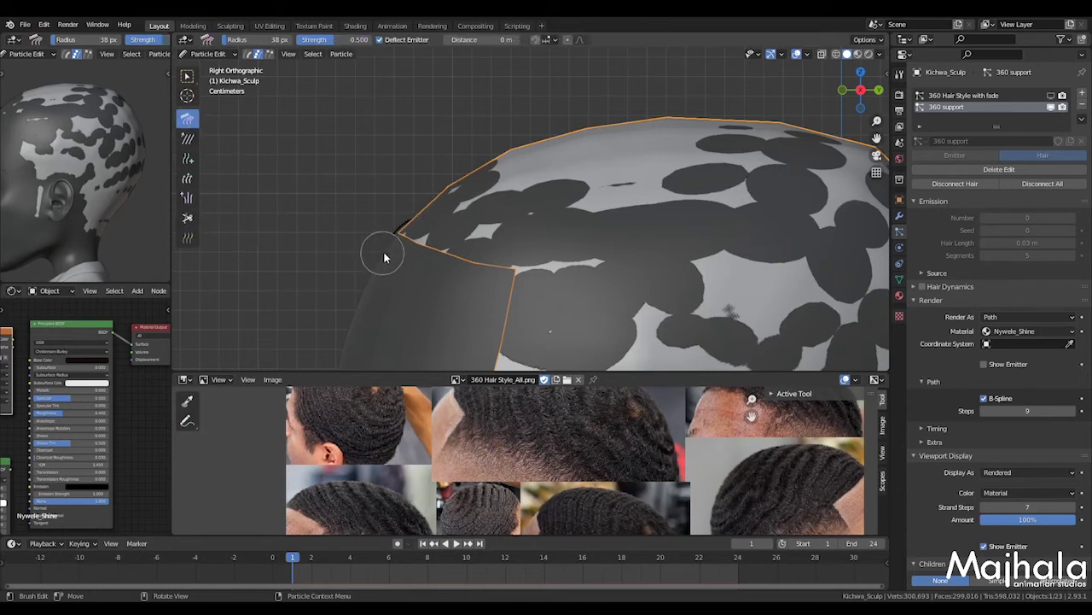
Add a row of hairs along the front hairline from the middle of the forehead toward the temple
middle_drag(397, 246, 573, 275)
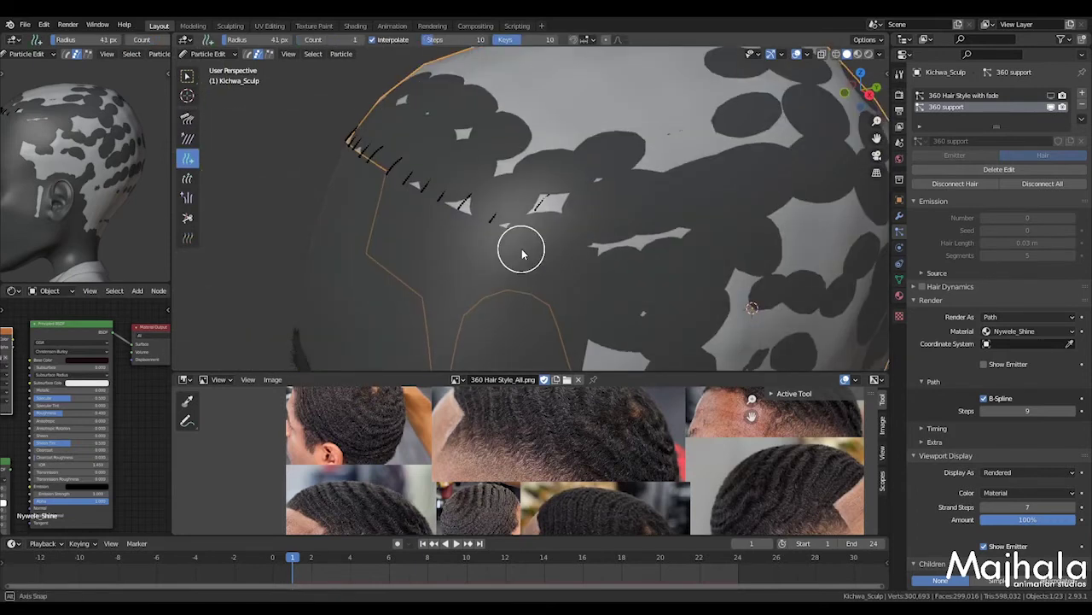
middle_drag(519, 244, 556, 231)
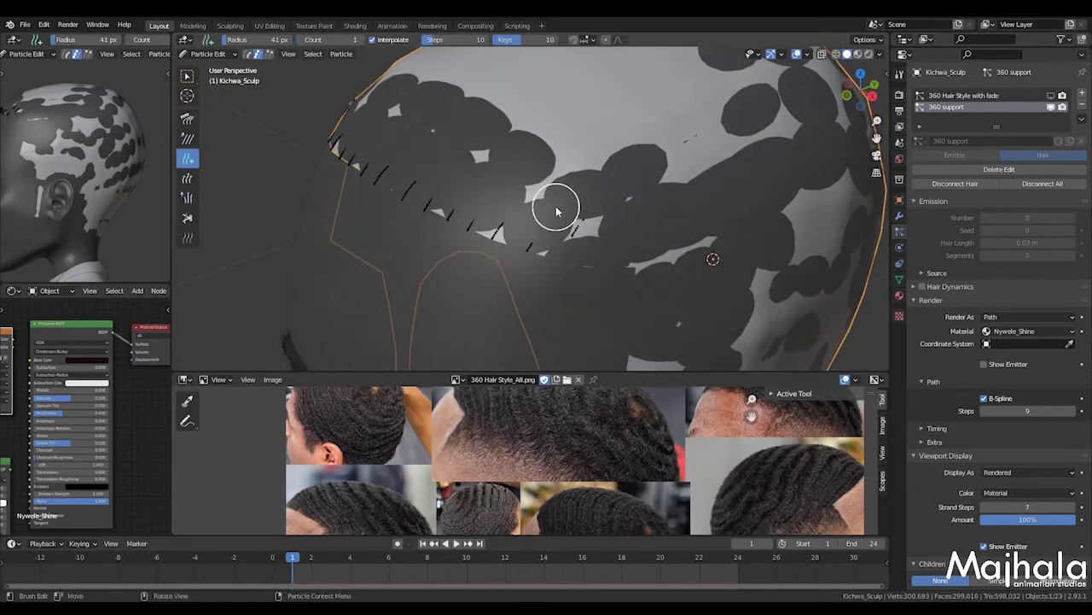
middle_drag(520, 186, 532, 224)
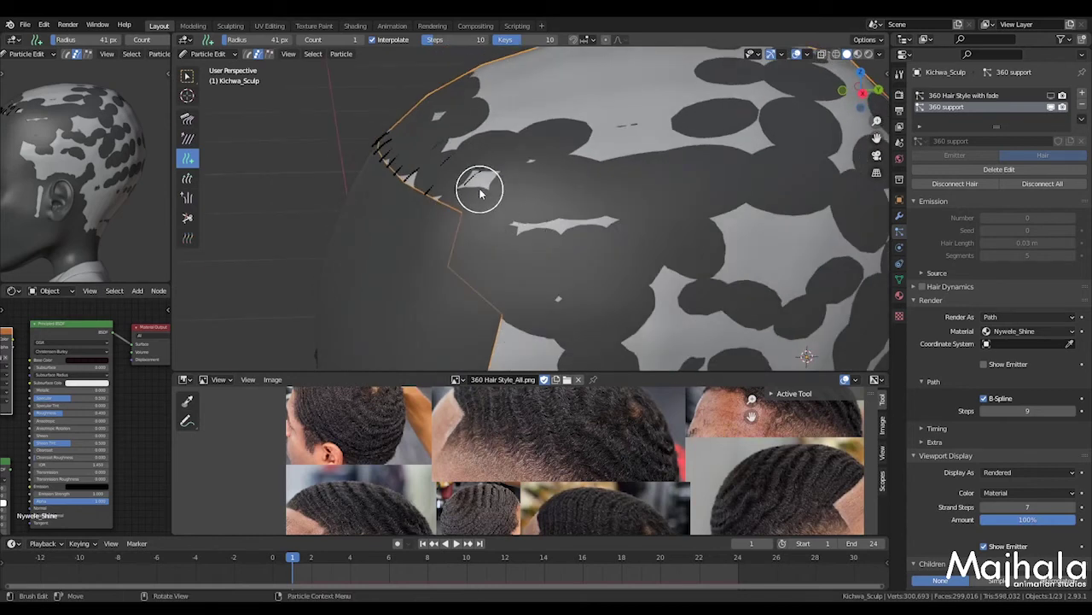
key(ctrl)
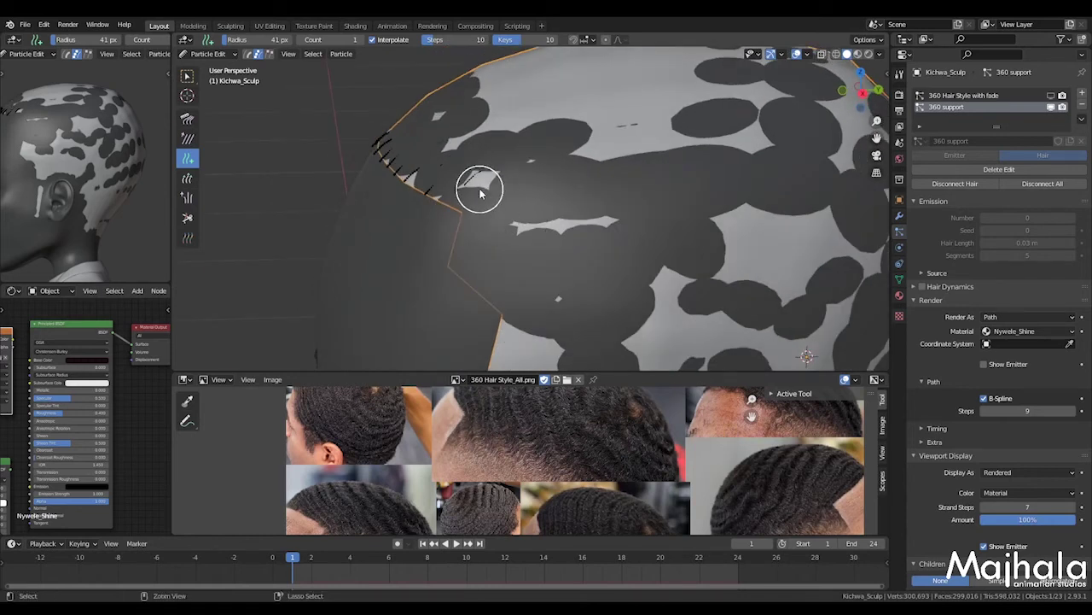
mouse_move(464, 163)
middle_down()
mouse_move(491, 229)
mouse_move(439, 171)
middle_up()
key(f)
click(470, 202)
Comb the newly added row of hairs along the front hairline in the side view
scroll(451, 147, up, 3)
click(187, 117)
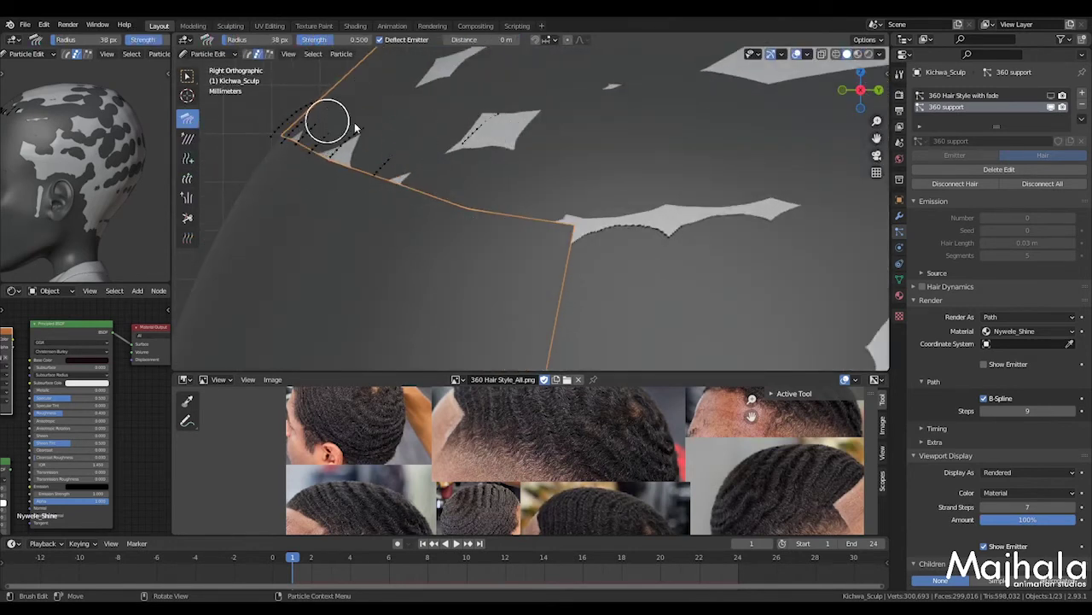
Set the Comb brush radius to 63 px and comb the guide hairs at the front hairline backward over the scalp
scroll(442, 129, down, 3)
key(f)
click(445, 132)
drag(445, 133, 441, 128)
scroll(410, 141, down, 2)
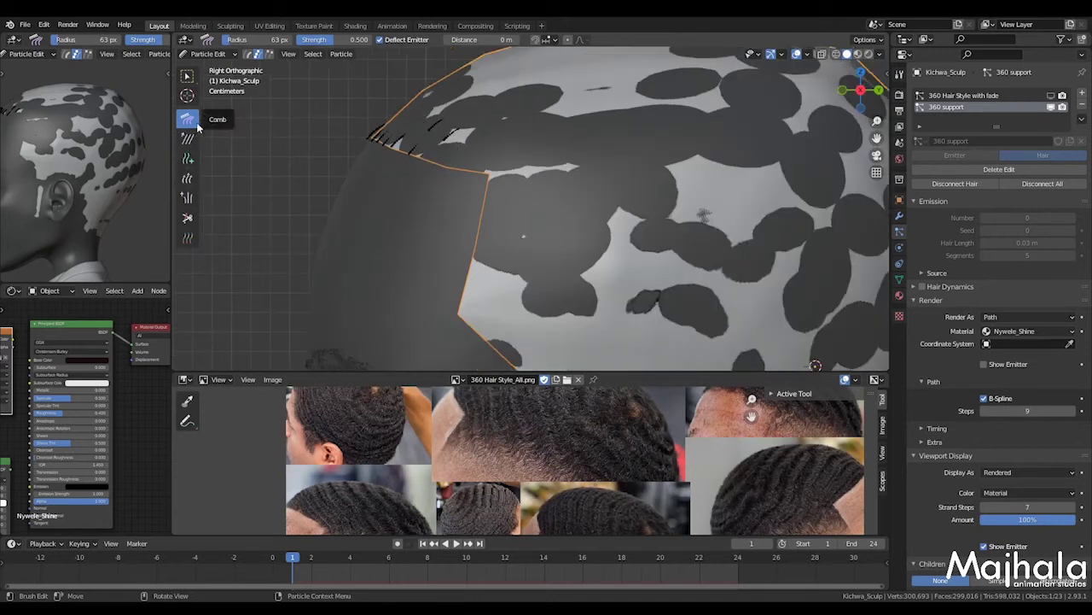
Add more single guide hairs just behind the front hairline with the Add brush
scroll(504, 231, down, 4)
middle_drag(515, 248, 518, 285)
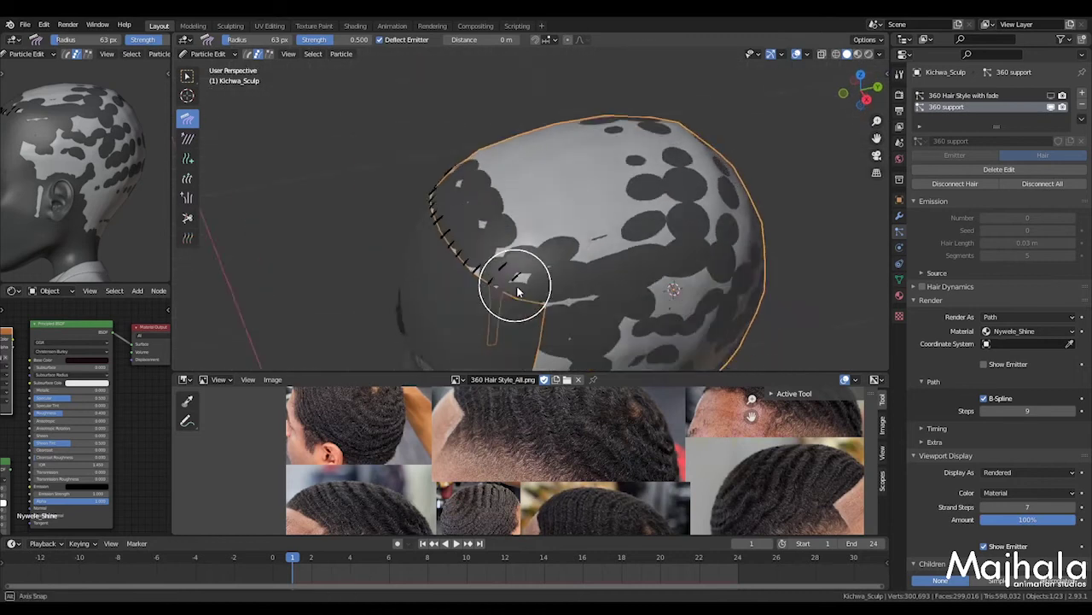
scroll(495, 259, up, 5)
click(187, 158)
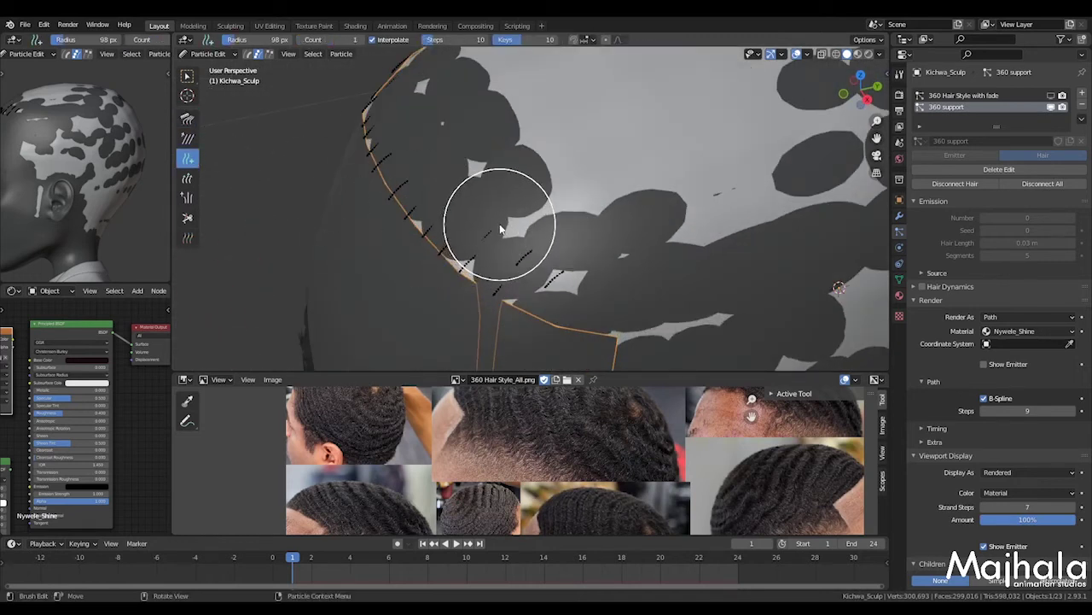
middle_drag(465, 211, 471, 208)
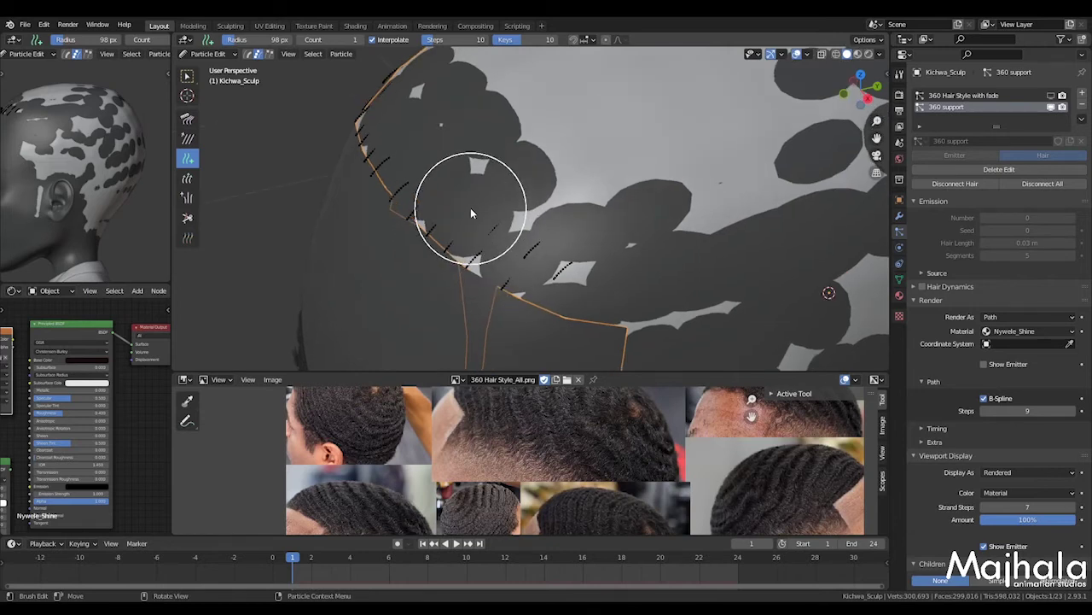
Comb the newly added guide hairs behind the front hairline so they lie backward along the scalp
key(KP_3)
click(187, 118)
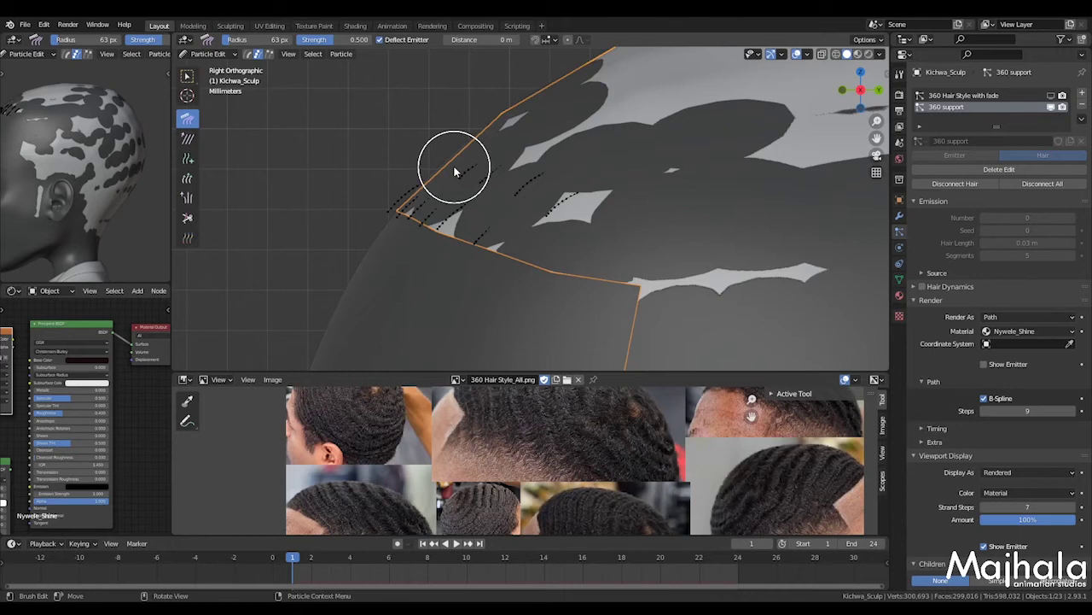
scroll(466, 175, down, 3)
middle_drag(479, 189, 547, 245)
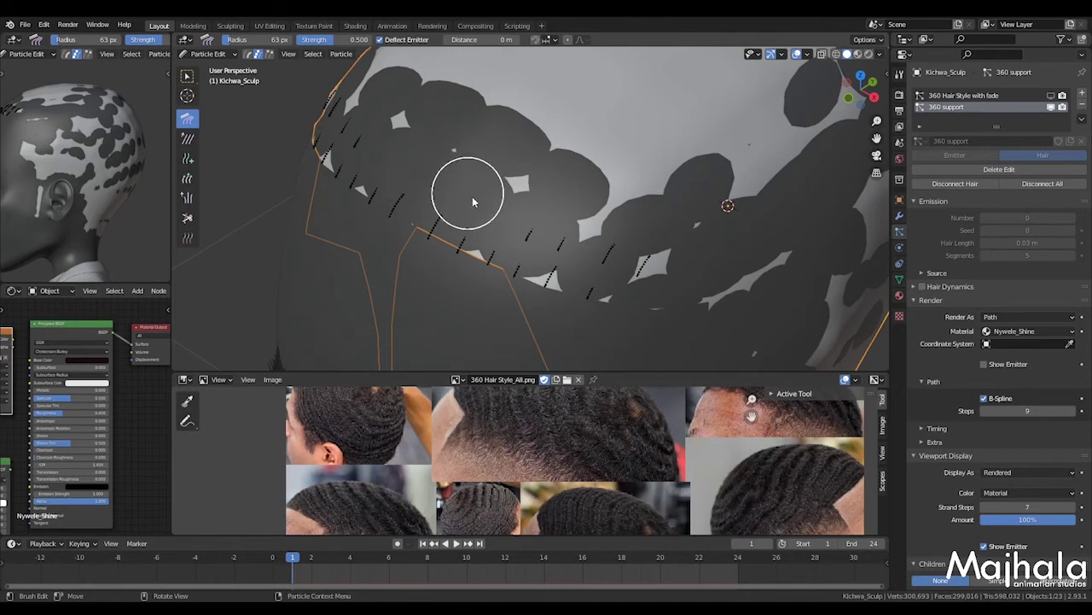
scroll(465, 189, down, 5)
middle_drag(500, 227, 464, 182)
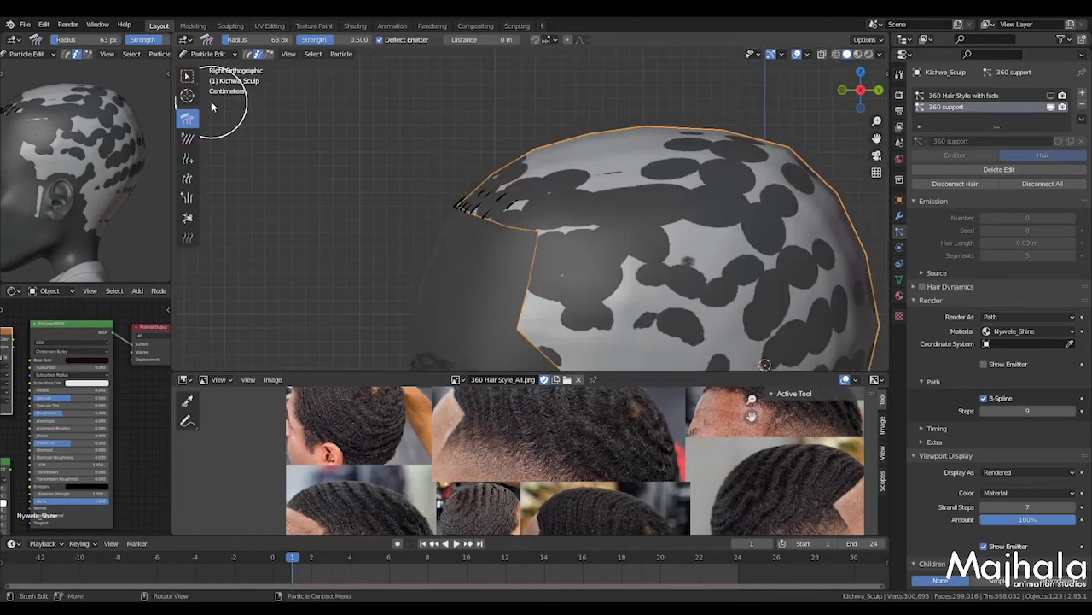
Add another row of guide hairs across the forehead side of the scalp, behind the existing ones
click(189, 159)
middle_drag(403, 186, 526, 248)
scroll(525, 248, up, 1)
click(541, 226)
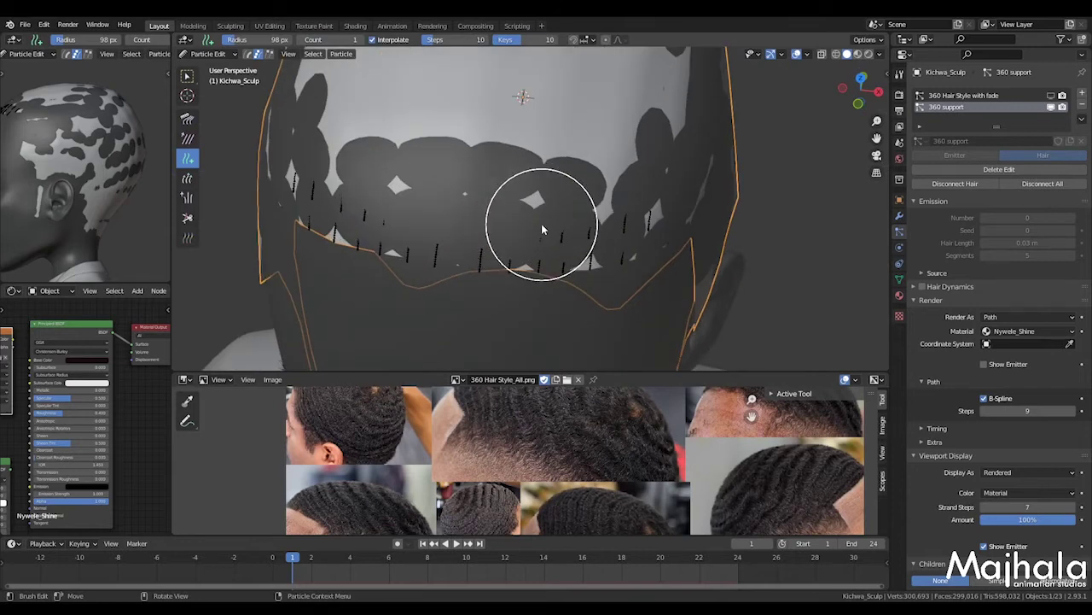
Comb the second row of front guide hairs backward to follow the head's curvature
mouse_move(481, 217)
middle_down()
mouse_move(419, 185)
mouse_move(461, 206)
middle_up()
key(KP_3)
click(188, 119)
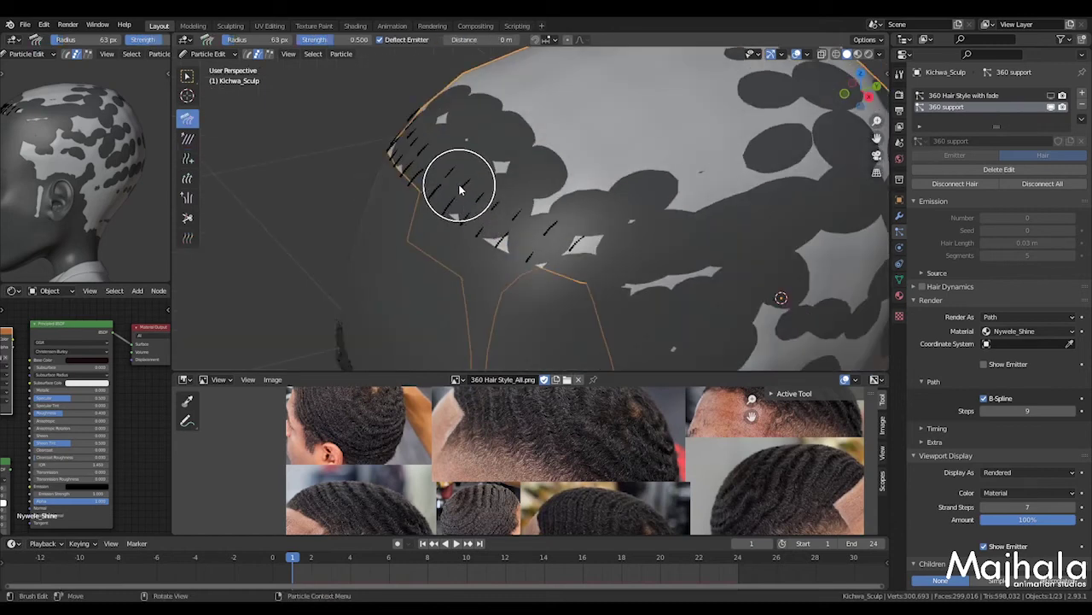
scroll(436, 161, up, 2)
middle_drag(435, 159, 514, 247)
scroll(513, 242, up, 4)
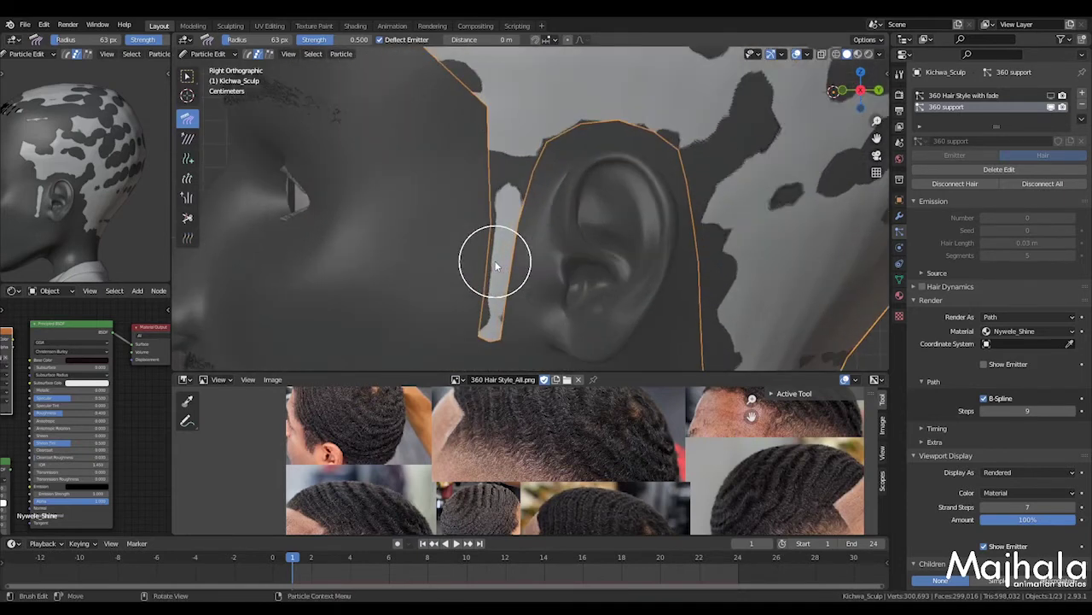
Add a guide hair at the lower end of the sideburn in front of the ear
click(188, 158)
scroll(501, 315, up, 3)
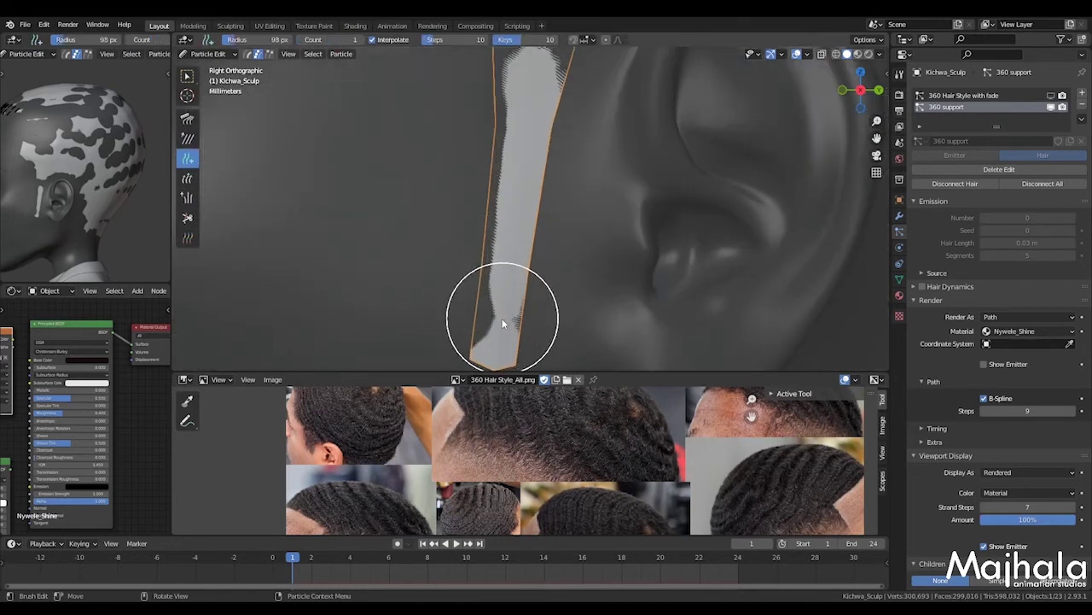
scroll(514, 291, down, 3)
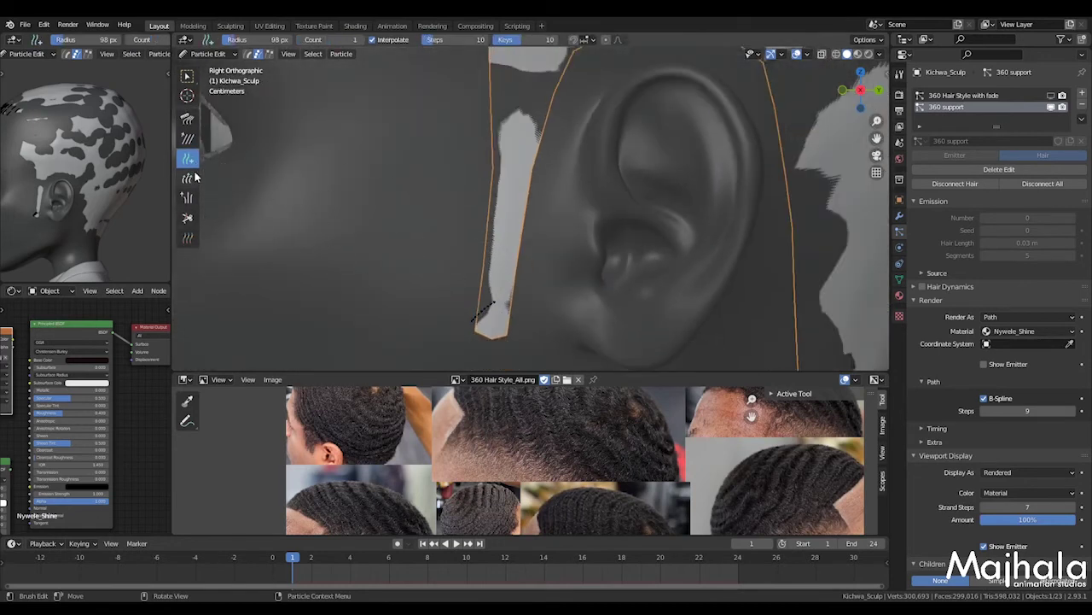
Comb the sideburn's lowest guide hair so that it points straight down
click(188, 120)
scroll(422, 292, up, 2)
scroll(499, 303, down, 4)
shift+middle_drag(547, 305, 528, 263)
drag(462, 273, 486, 293)
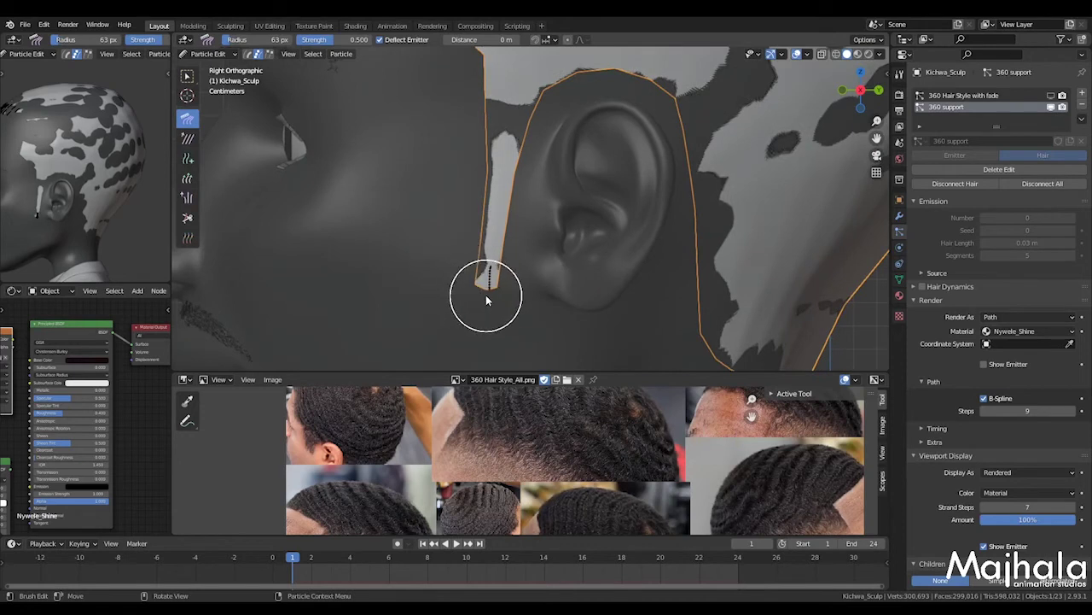
Shorten the sideburn's lowest guide hair using the Length brush in Shrink mode
click(188, 180)
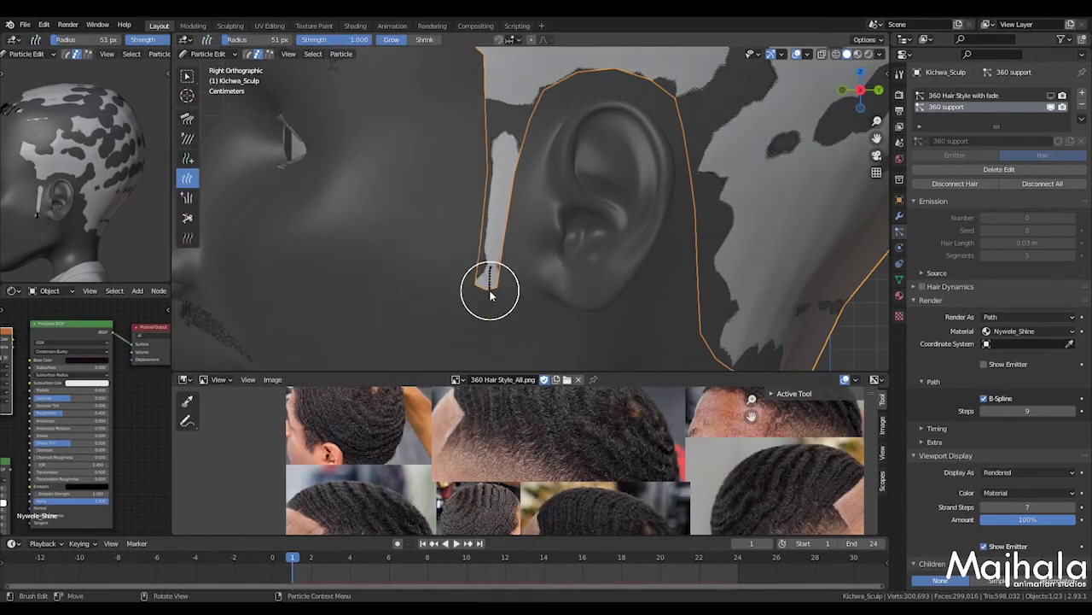
click(425, 40)
scroll(498, 296, up, 3)
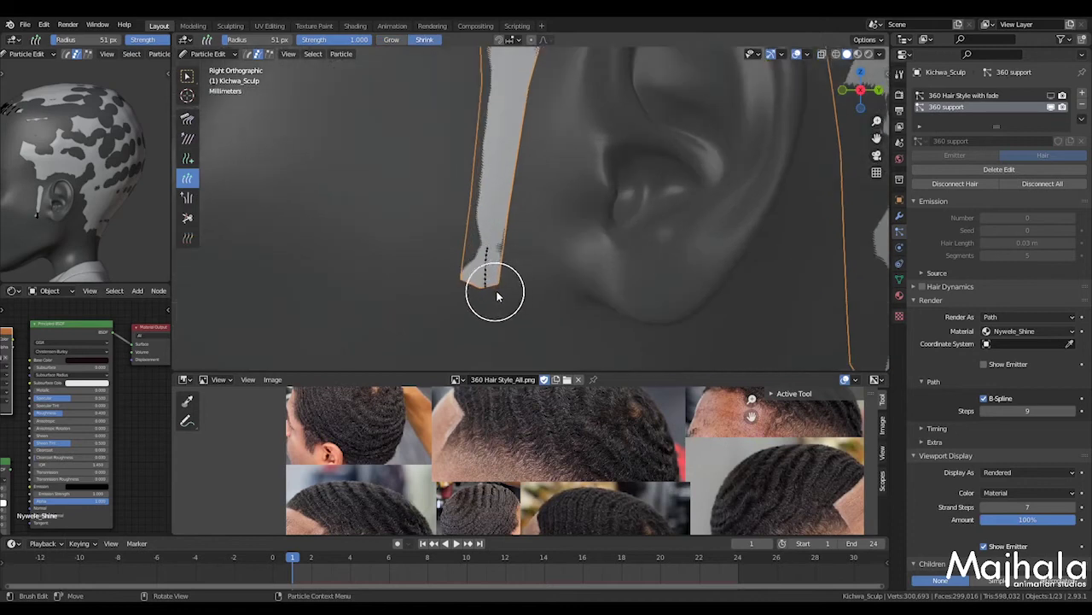
Add a column of evenly spaced guide hairs up the sideburn to the area above the ear
click(188, 158)
click(491, 178)
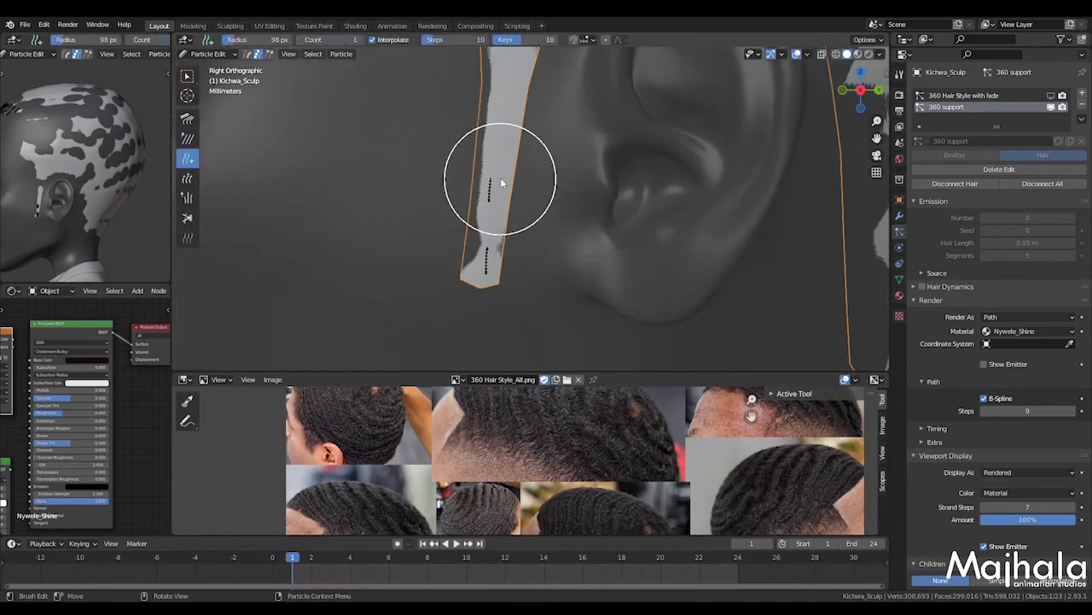
shift+middle_drag(503, 174, 504, 192)
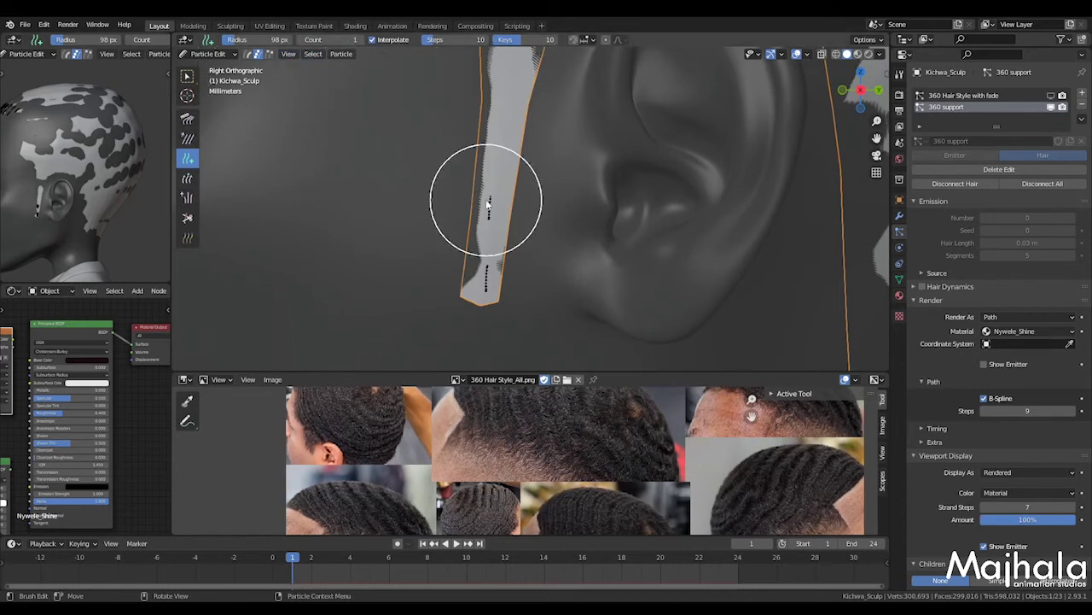
scroll(499, 130, down, 3)
scroll(514, 246, up, 2)
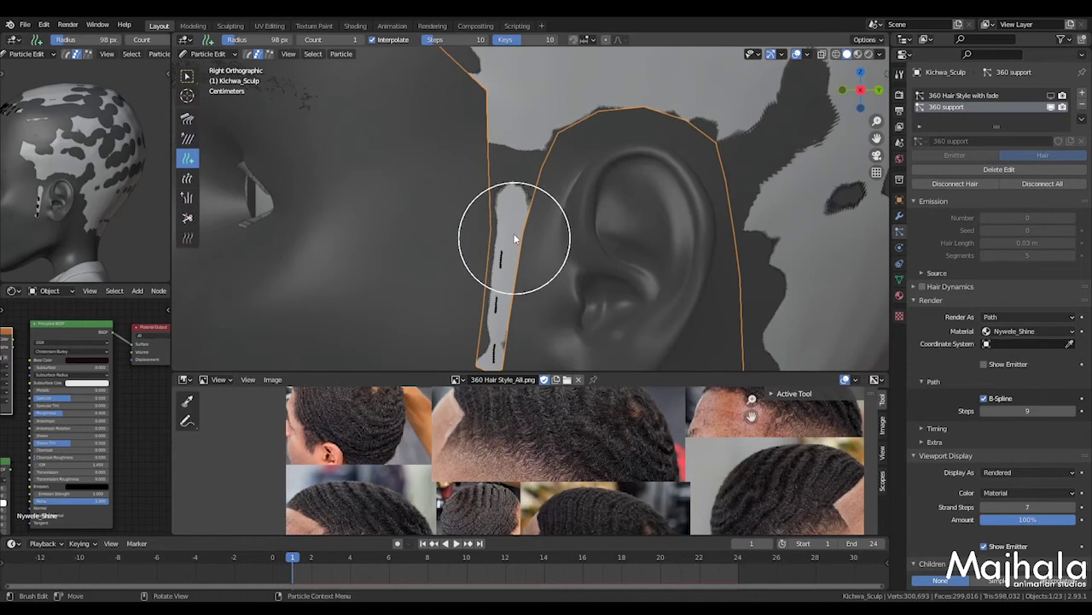
scroll(516, 230, down, 3)
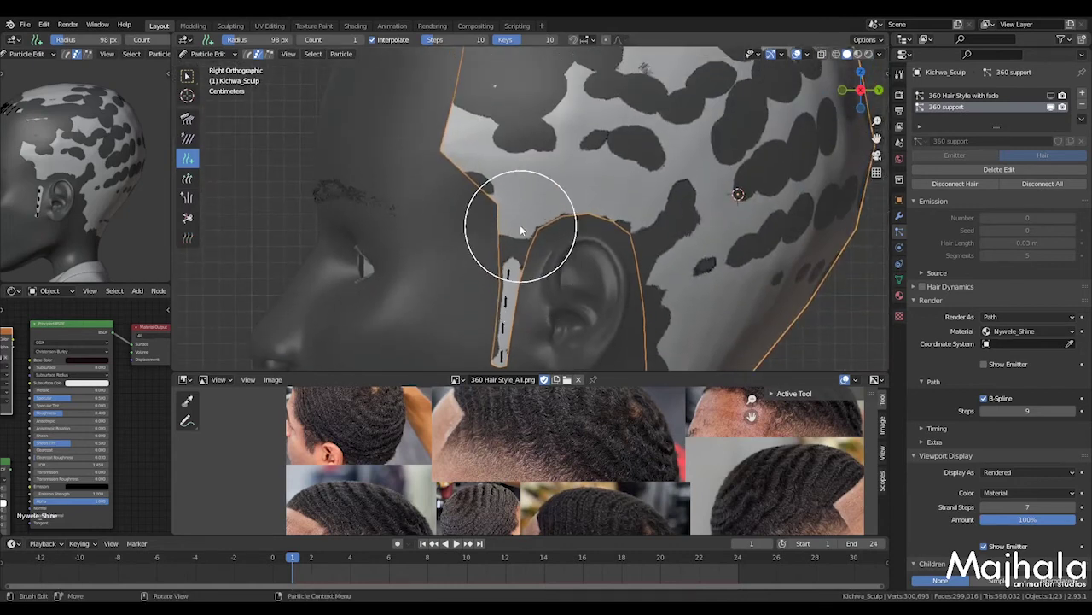
scroll(525, 213, down, 2)
shift+middle_drag(530, 212, 515, 235)
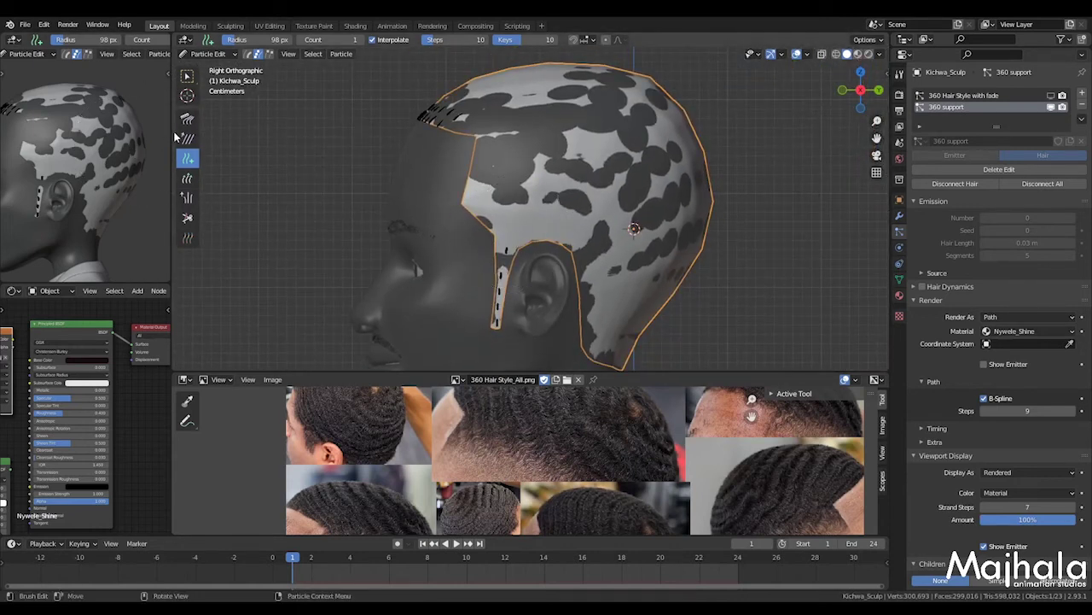
Lengthen the sideburn guide hairs slightly using the Length brush in Grow mode
click(187, 178)
scroll(410, 256, up, 4)
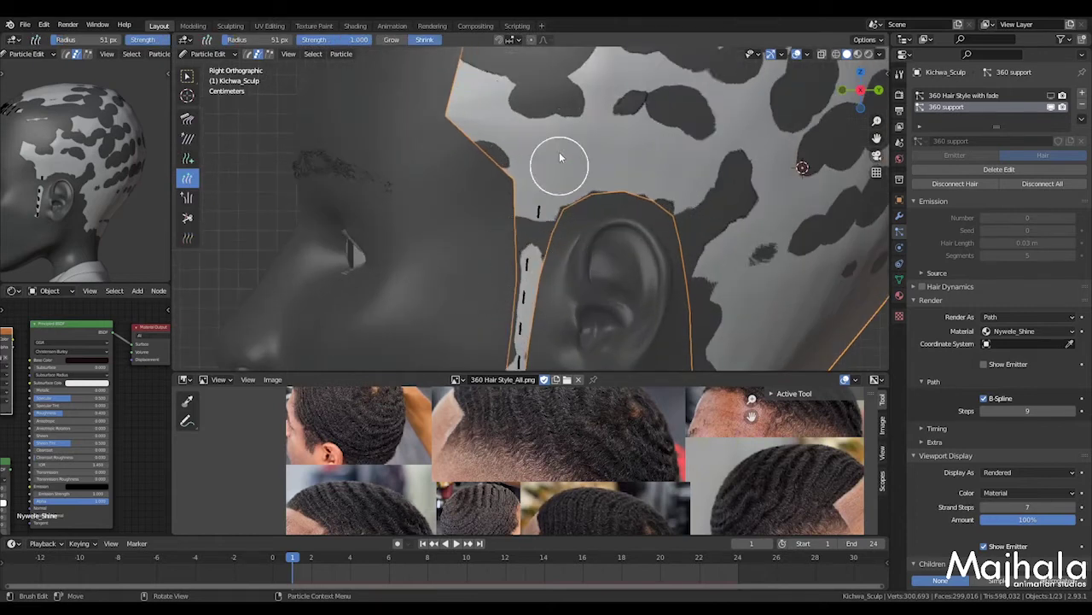
click(395, 41)
scroll(478, 171, up, 2)
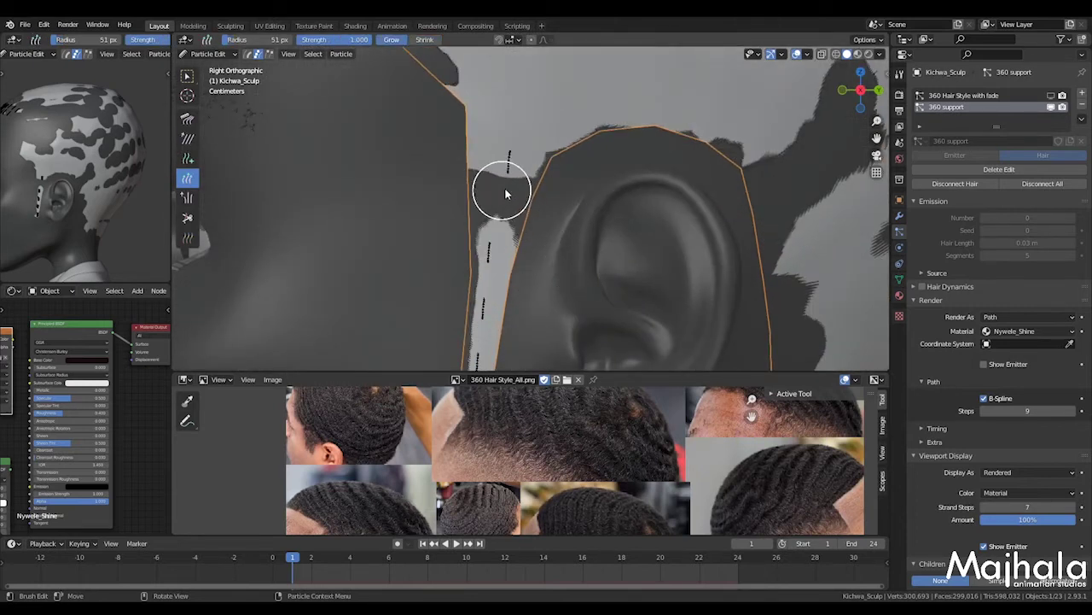
drag(512, 192, 507, 203)
scroll(495, 213, up, 4)
scroll(527, 252, down, 1)
shift+middle_drag(526, 255, 528, 198)
drag(501, 222, 500, 255)
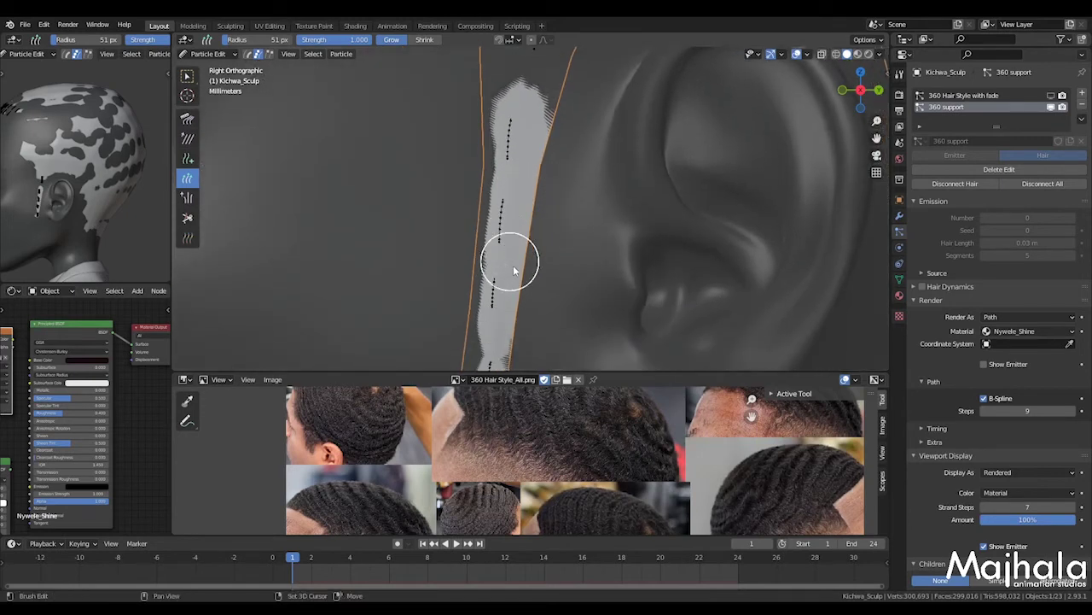
shift+middle_drag(506, 256, 508, 195)
drag(495, 245, 493, 257)
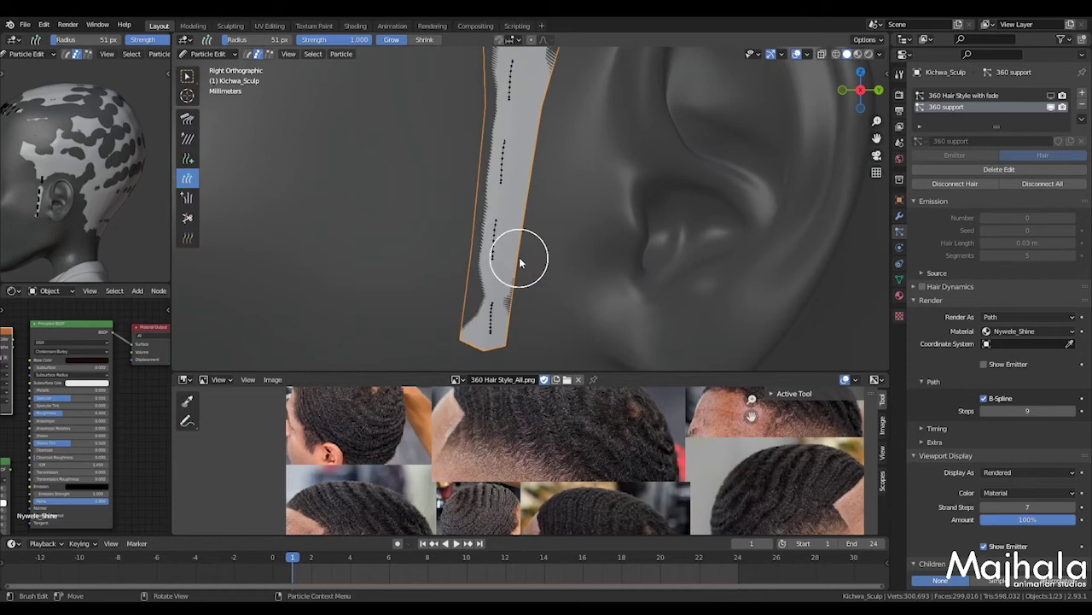
Examine the guide hair coverage around the front hairline, side and crown of the head
scroll(518, 256, down, 5)
middle_drag(555, 251, 614, 304)
scroll(615, 305, down, 3)
middle_drag(635, 253, 559, 255)
scroll(623, 256, up, 2)
scroll(612, 282, up, 2)
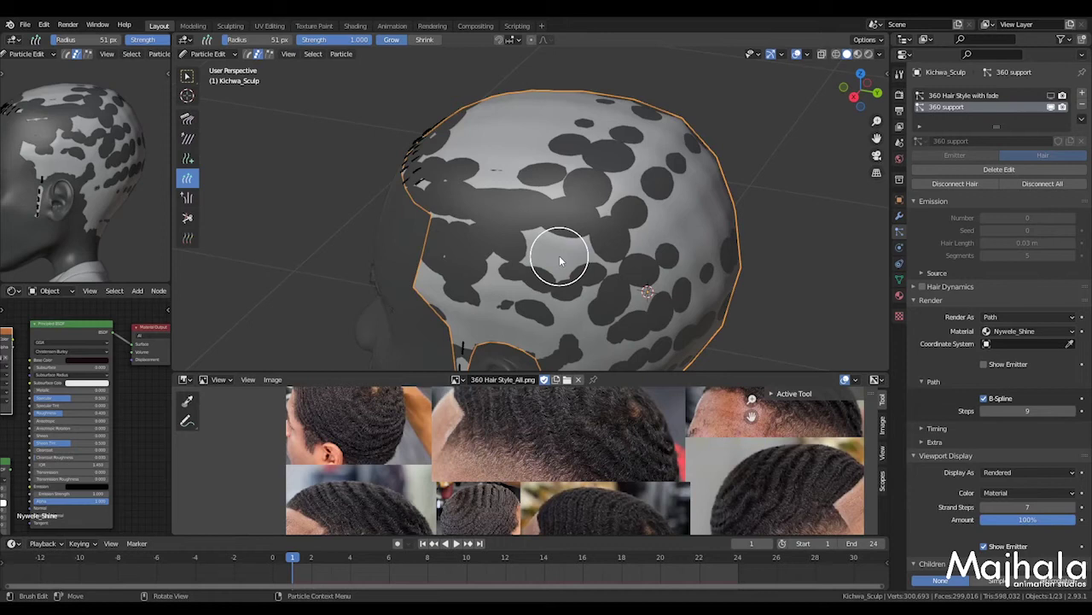
key(KP_3)
scroll(554, 256, down, 4)
shift+middle_drag(555, 256, 547, 221)
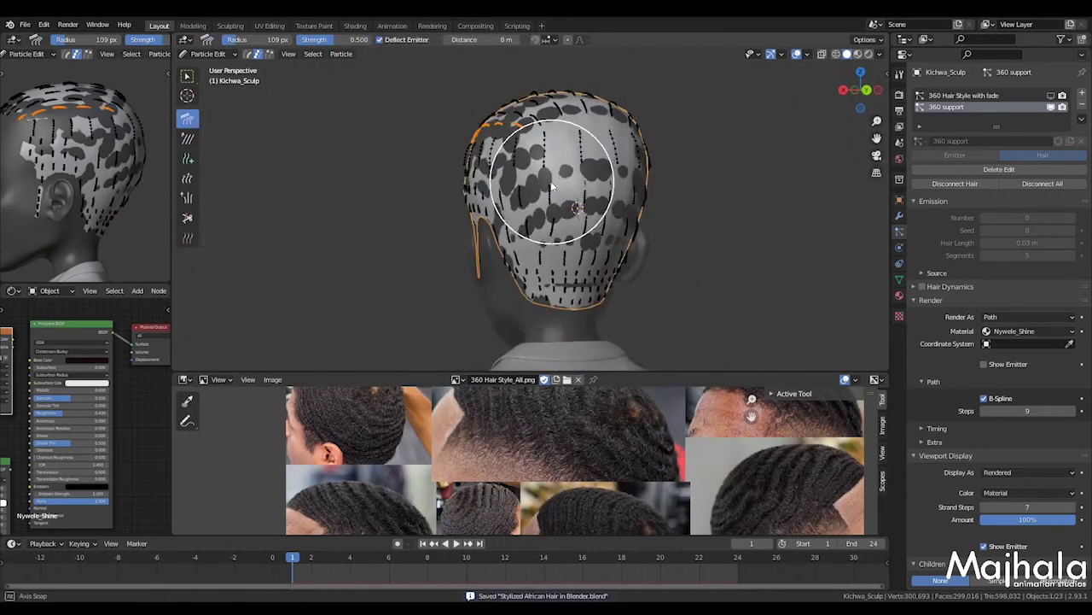
Comb the guide hairs at the upper back of the head downward so they follow the surface
scroll(597, 171, up, 3)
mouse_move(551, 186)
middle_down()
mouse_move(596, 172)
mouse_move(594, 186)
middle_up()
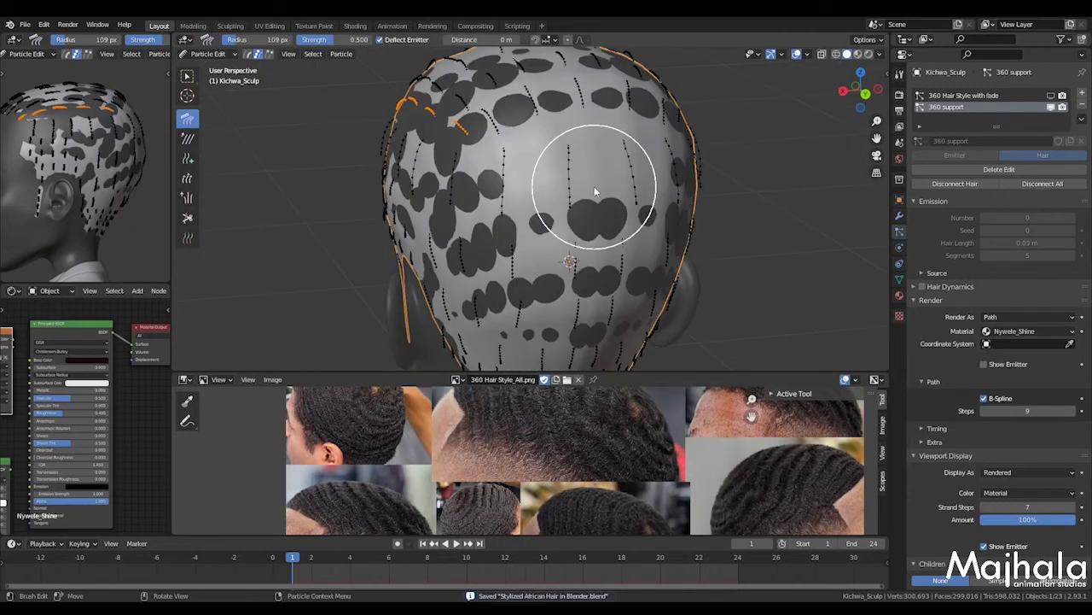
key(ctrl+KP_1)
scroll(554, 175, up, 4)
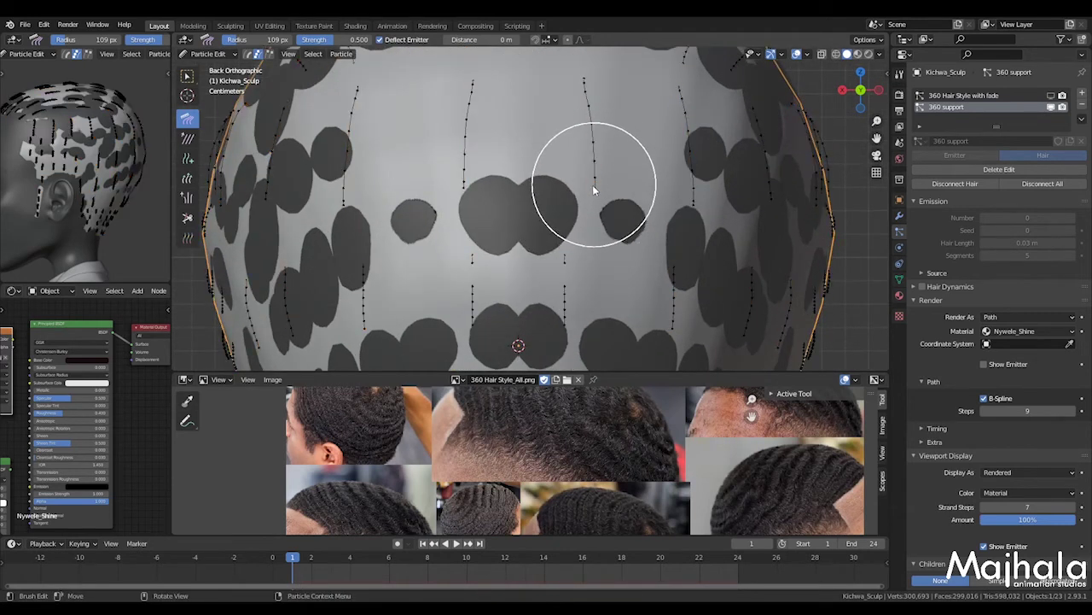
drag(589, 139, 592, 163)
scroll(478, 205, down, 3)
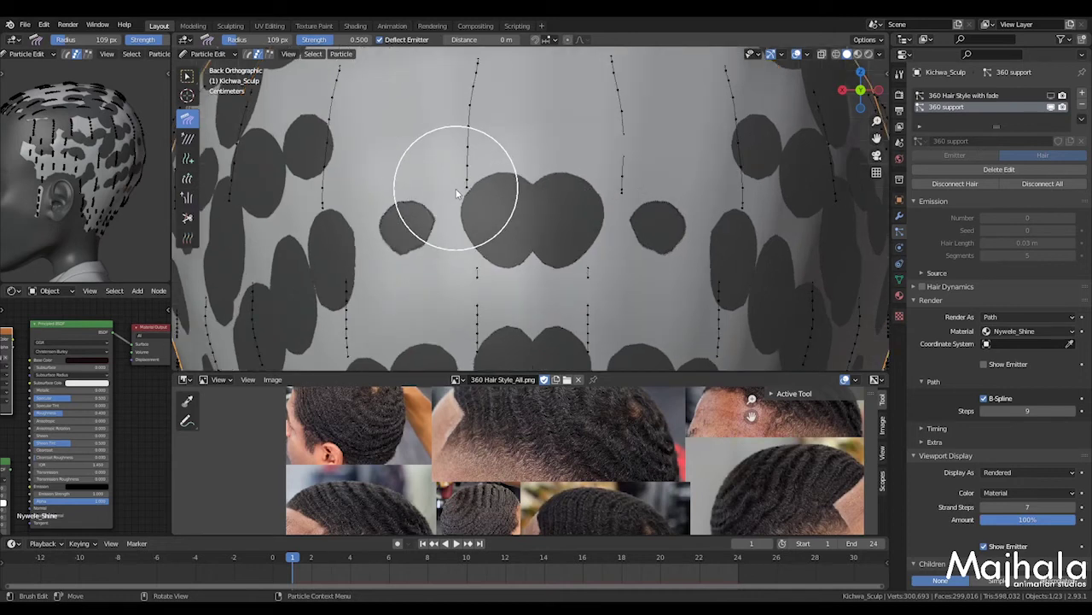
scroll(512, 179, down, 2)
scroll(598, 137, up, 2)
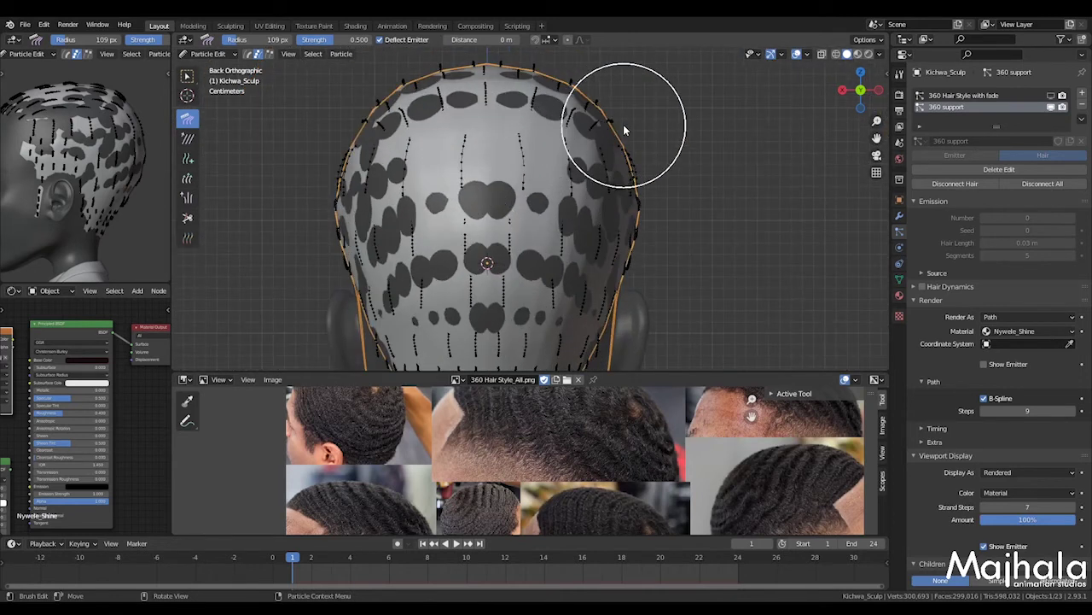
scroll(384, 120, up, 2)
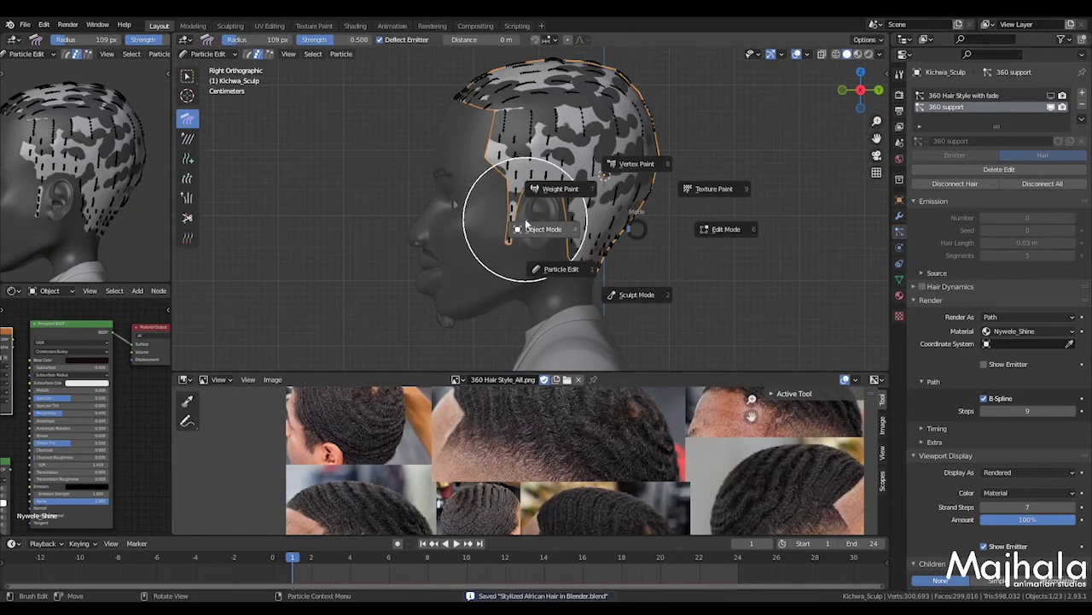
Return to Object Mode and give the 360 support hair interpolated children with a display amount of 50
click(526, 223)
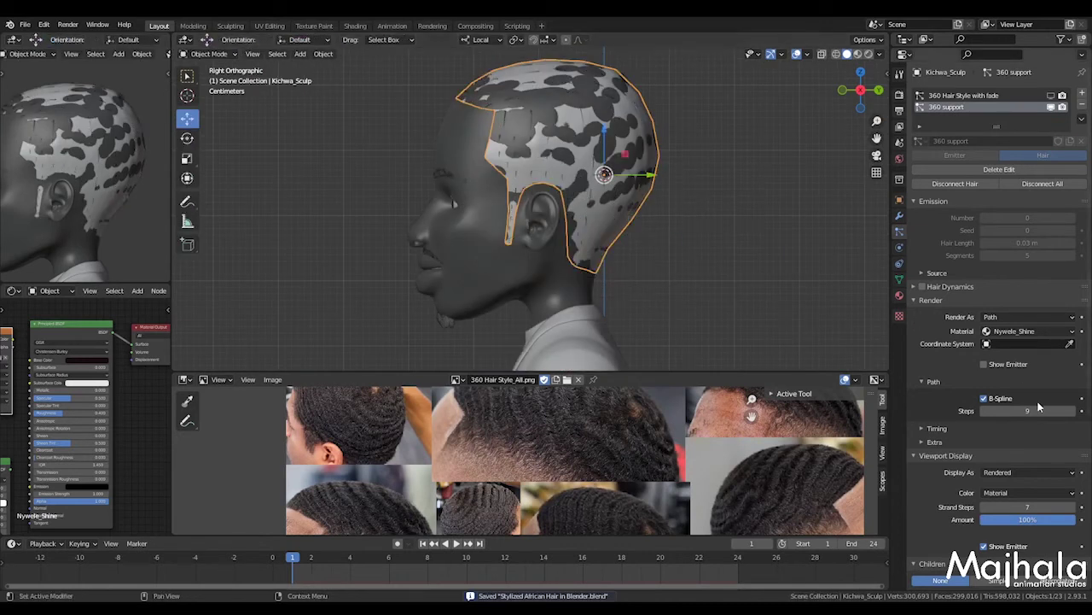
scroll(1015, 371, down, 5)
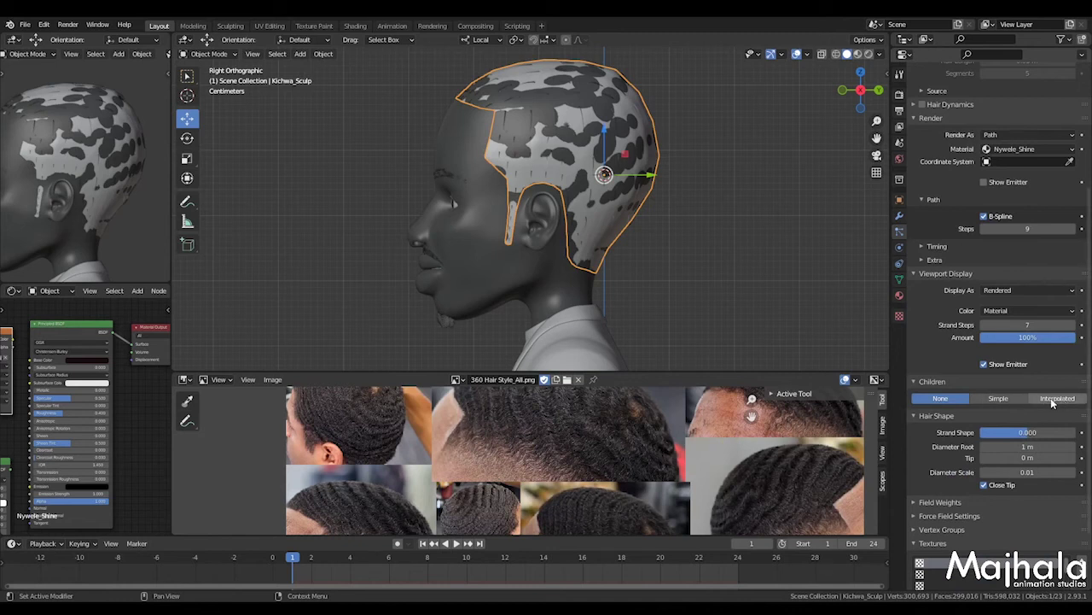
click(1056, 398)
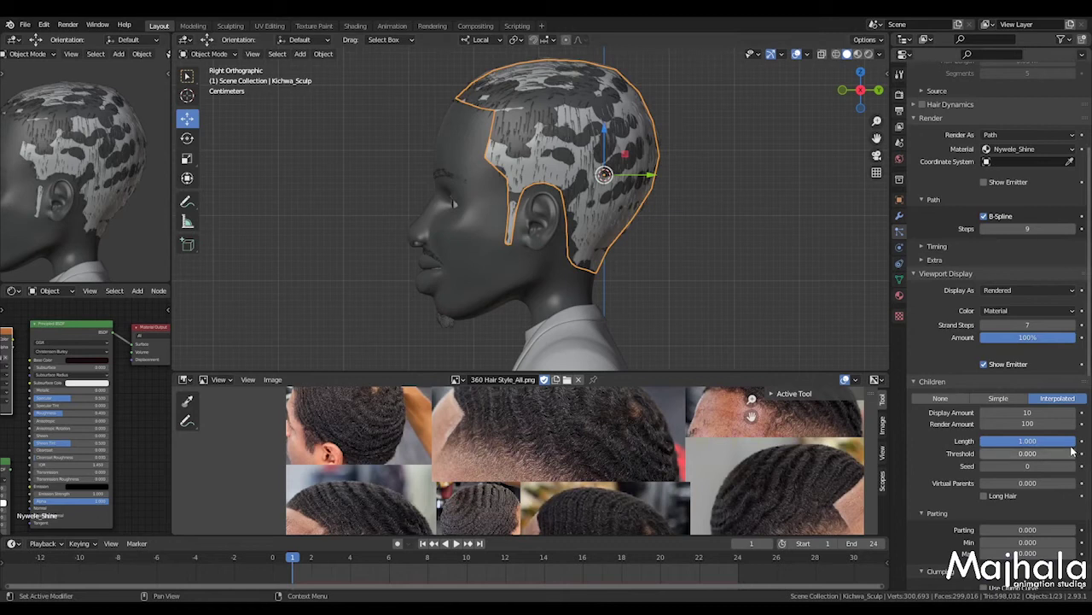
click(1037, 413)
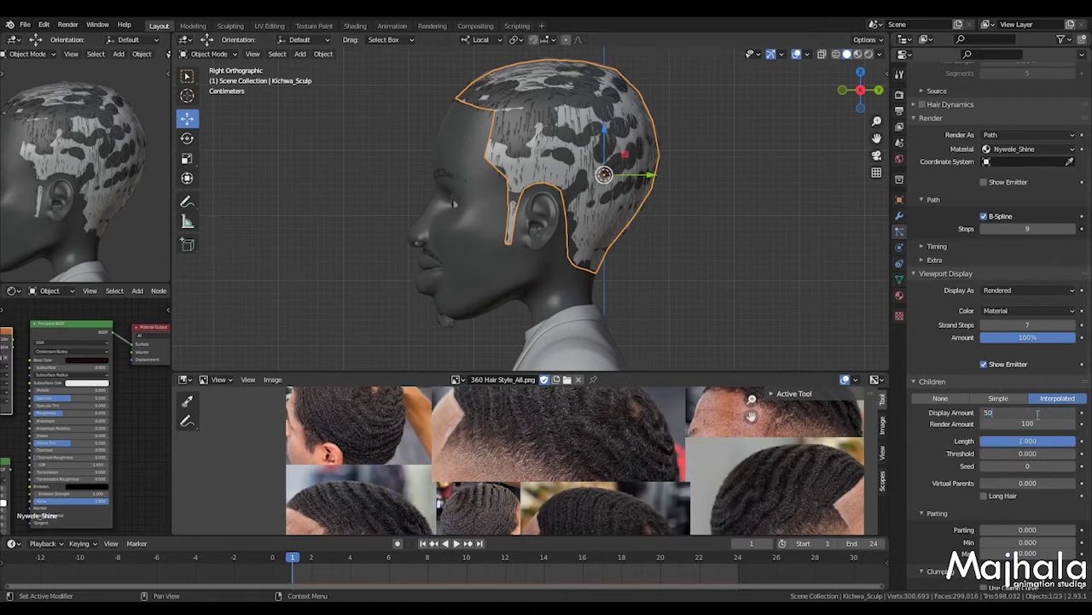
text(50)
key(Return)
Set the display amount of the 360 support children to 80
middle_drag(619, 184, 636, 214)
click(1039, 413)
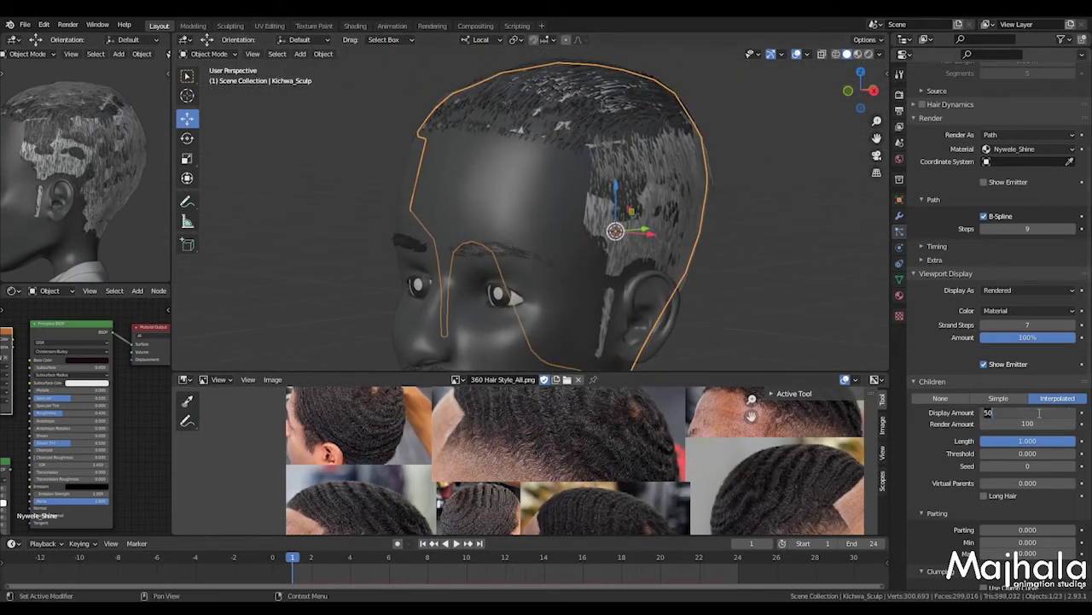
text(80)
key(Return)
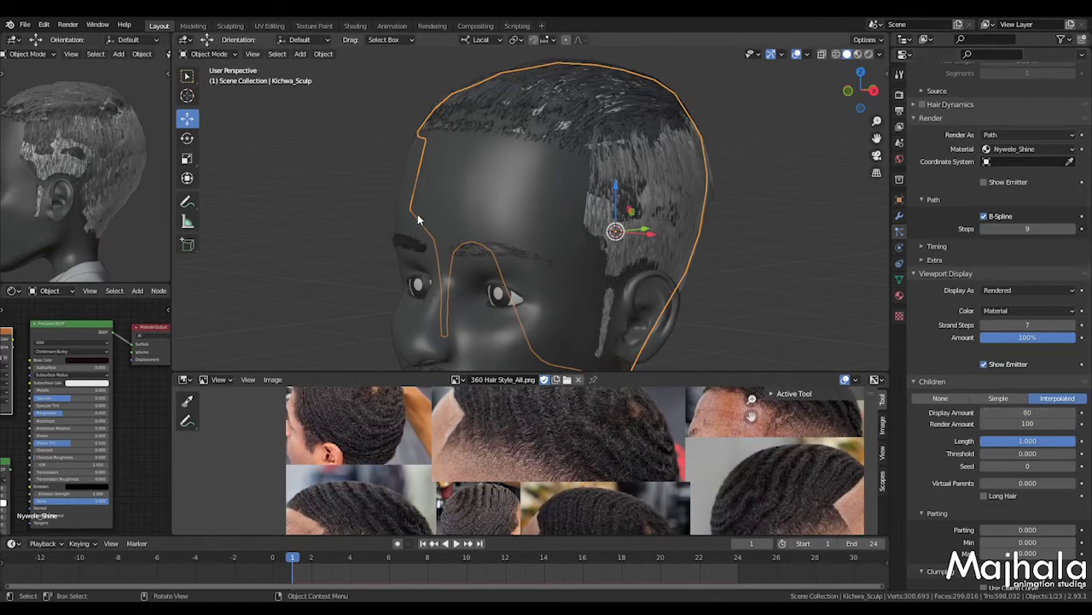
Examine the hair's density and flow on the crown, side and back of the head in right profile
key(KP_3)
scroll(483, 142, up, 2)
shift+middle_drag(499, 161, 503, 183)
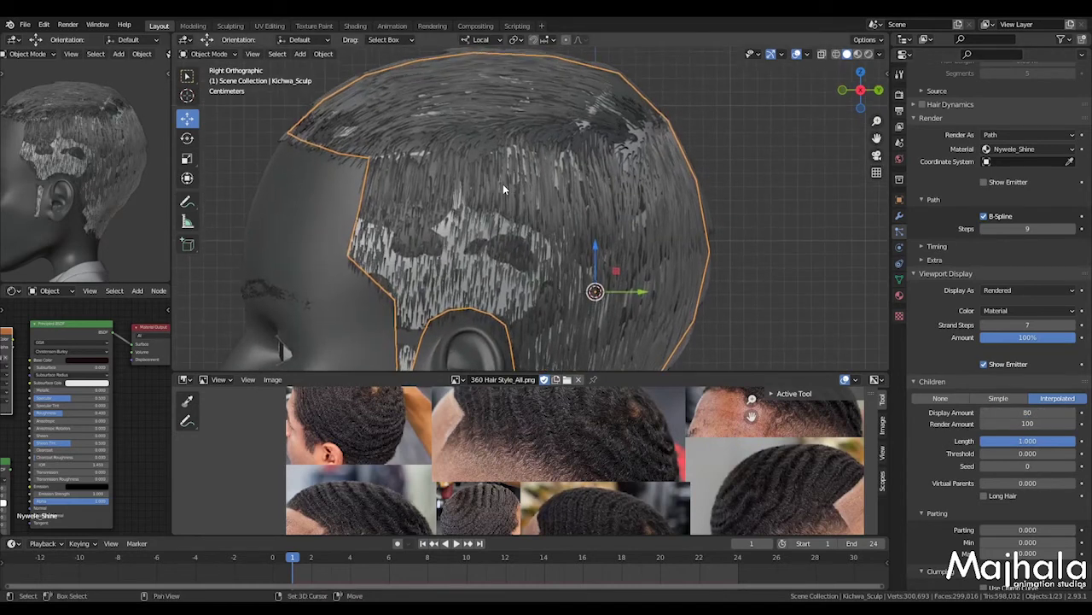
scroll(503, 185, down, 4)
middle_drag(595, 224, 508, 213)
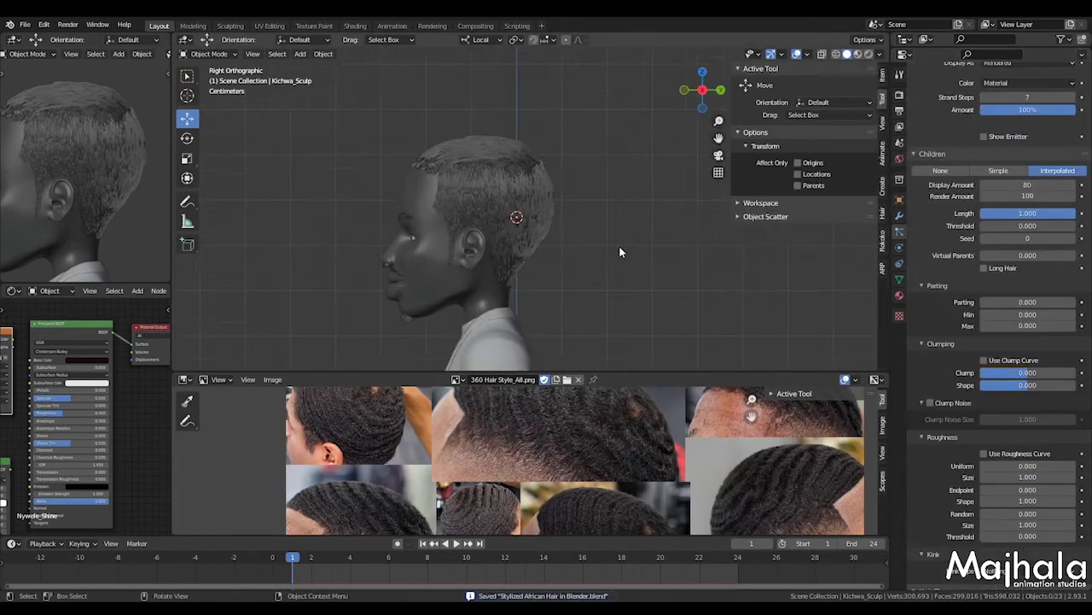
scroll(975, 263, up, 10)
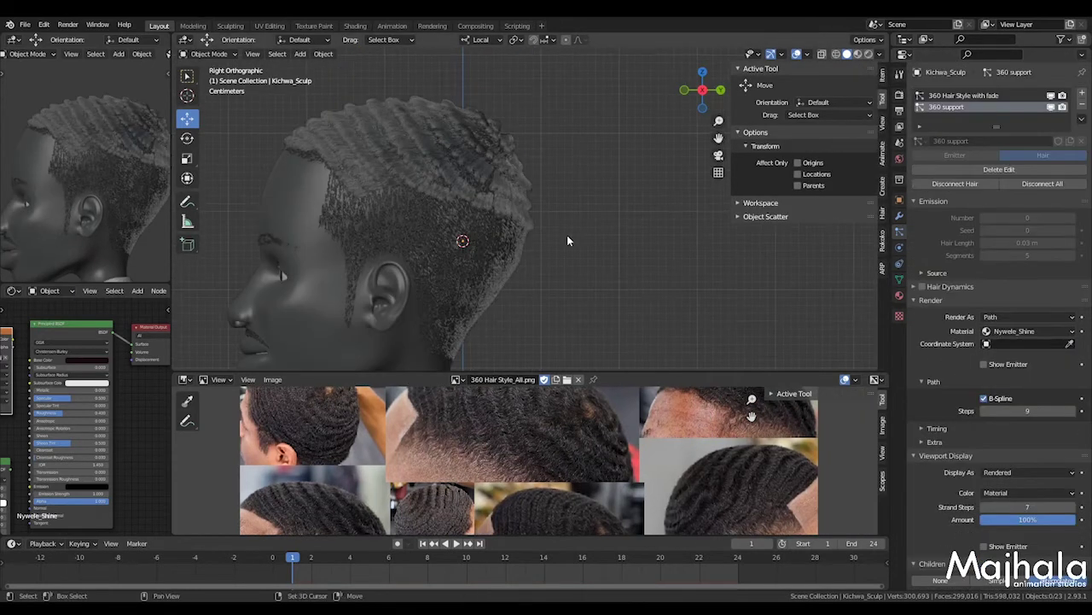
shift+middle_drag(568, 236, 640, 211)
key(n)
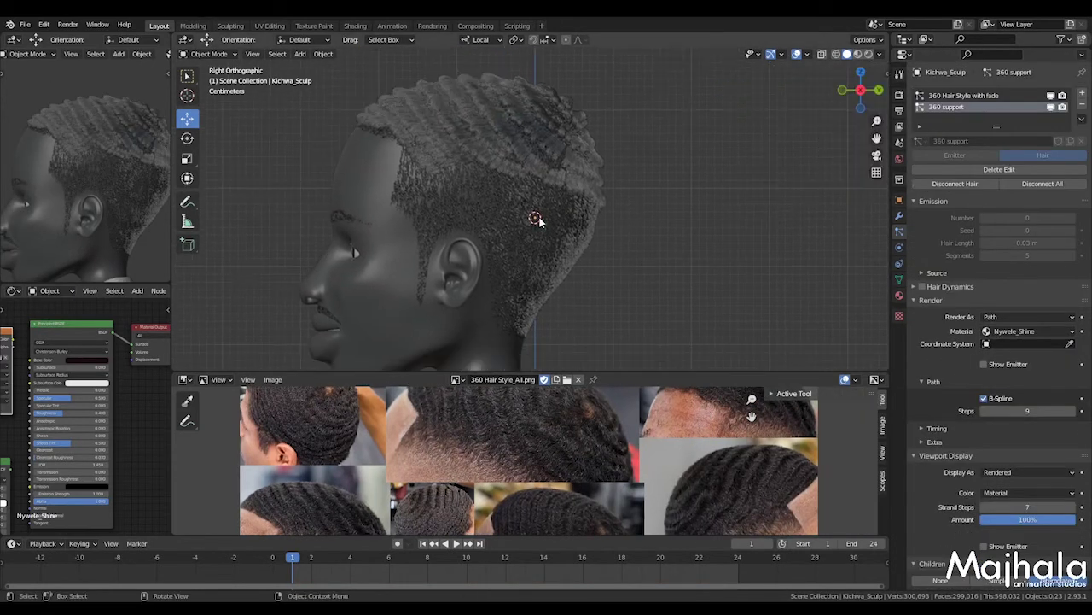
shift+middle_drag(502, 232, 520, 218)
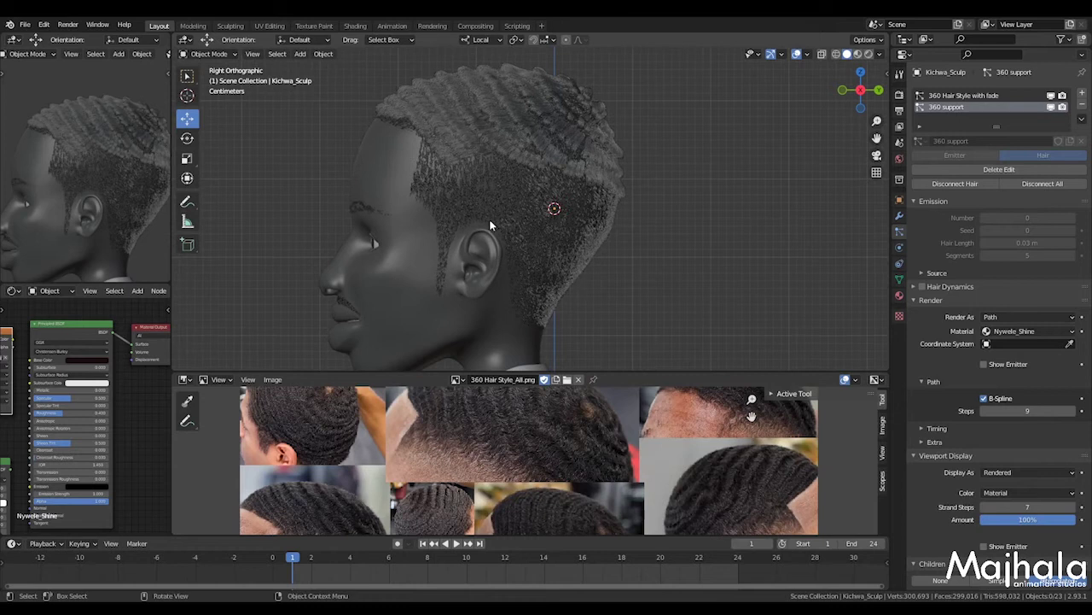
shift+middle_drag(524, 162, 555, 136)
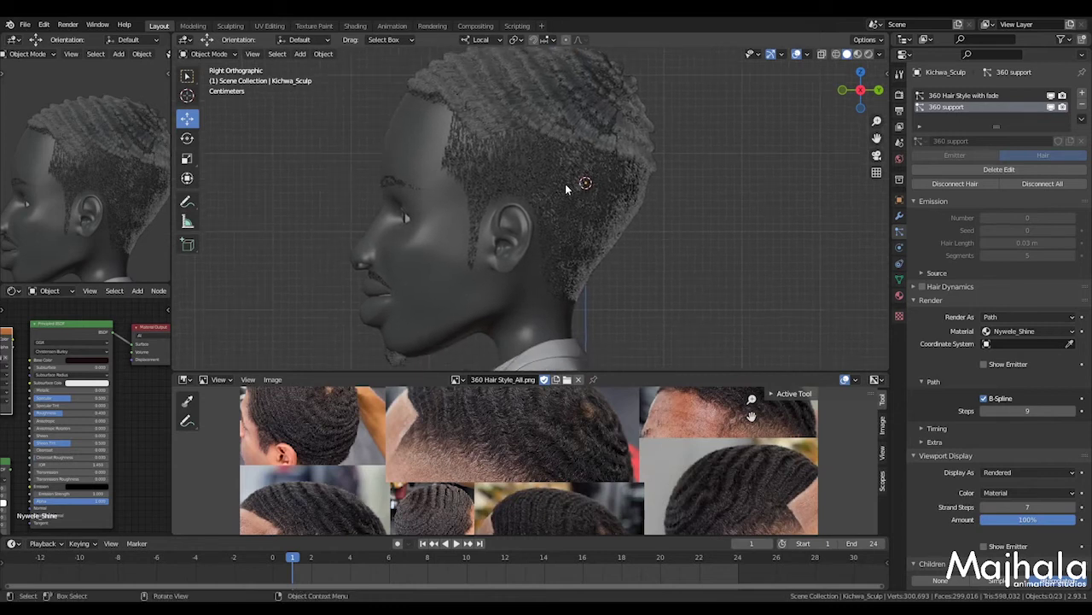
scroll(565, 183, down, 4)
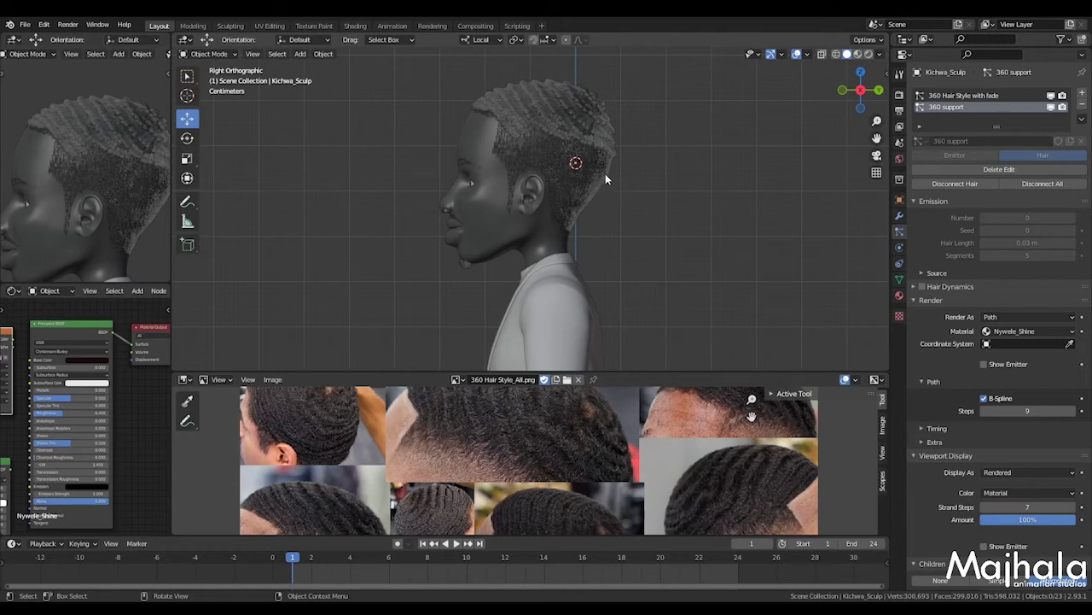
shift+middle_drag(573, 189, 575, 193)
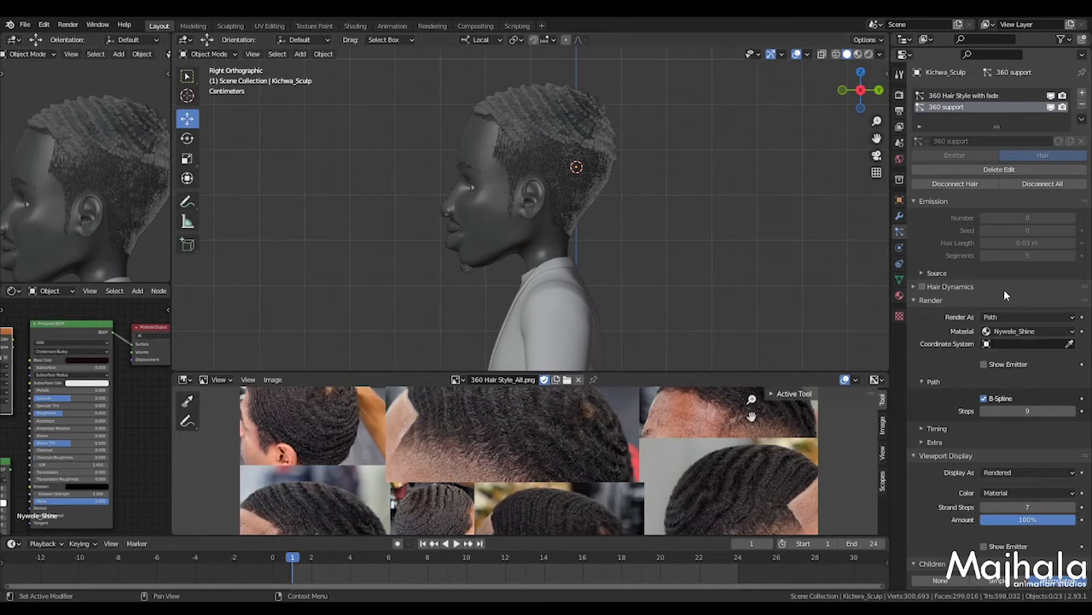
Add a new texture to the 360 support particle system and name it 360 Fade Cut
scroll(1024, 298, down, 13)
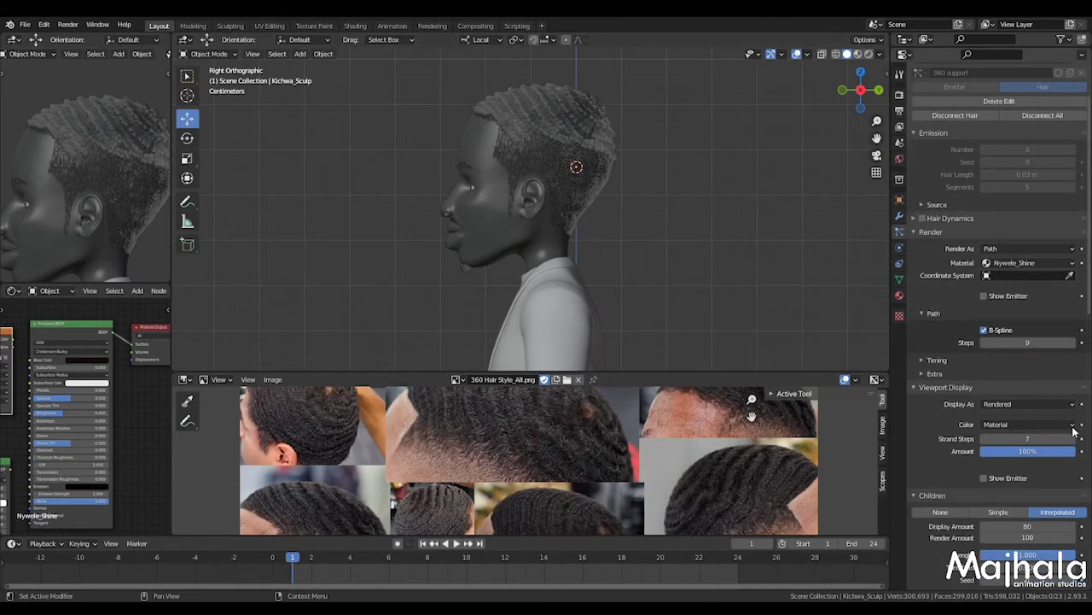
scroll(1077, 437, down, 7)
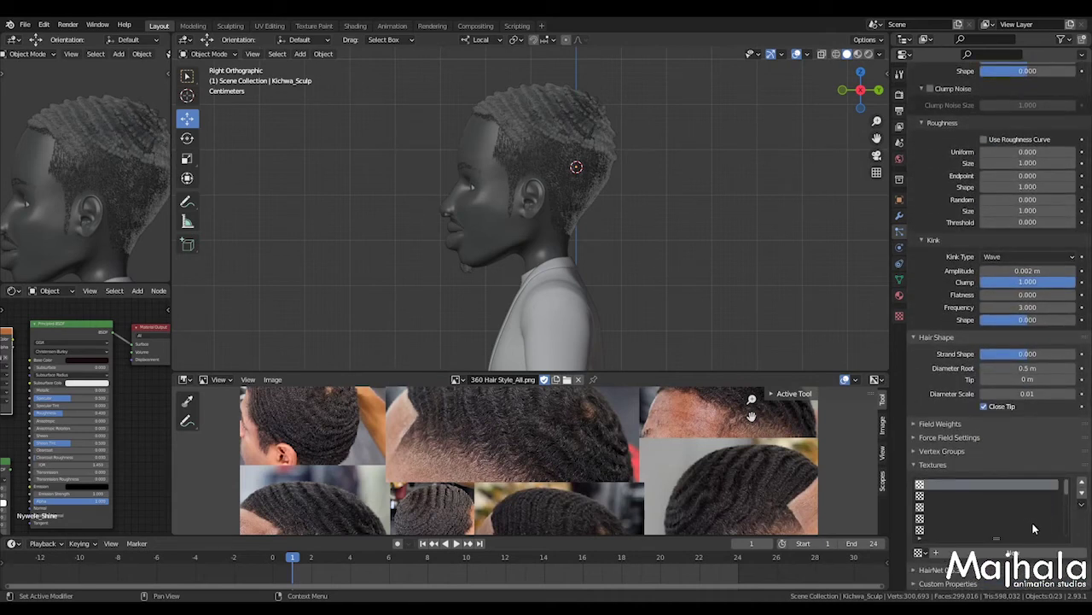
click(1012, 553)
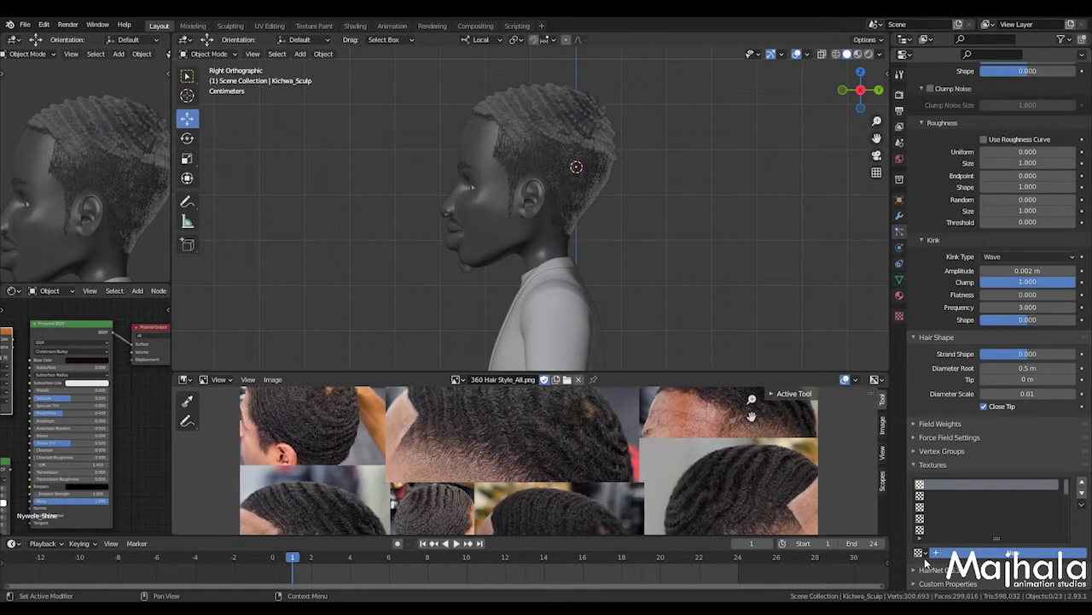
click(920, 553)
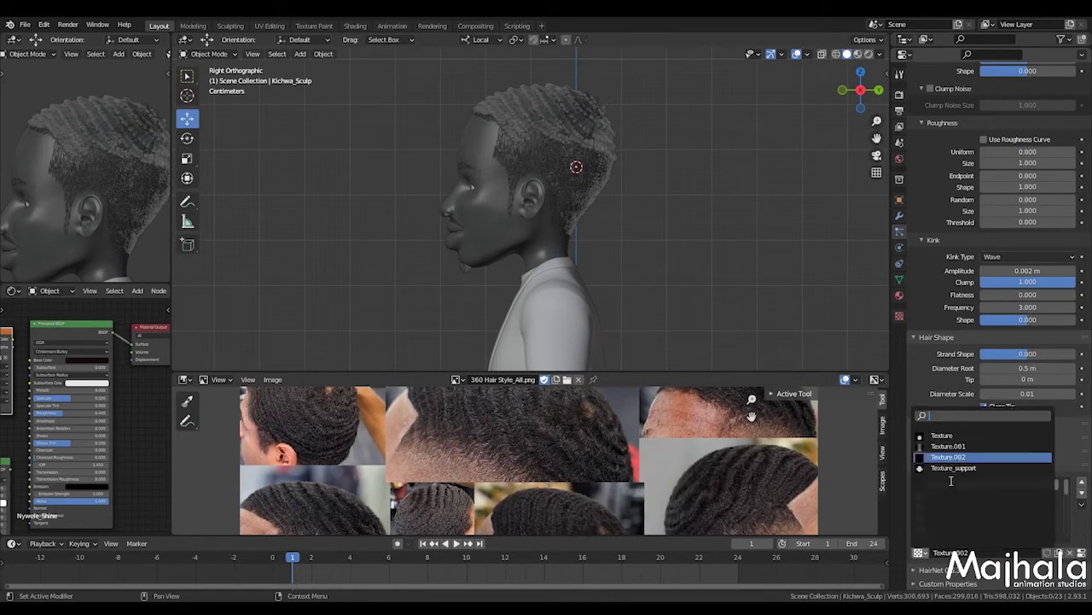
click(942, 436)
scroll(971, 150, up, 15)
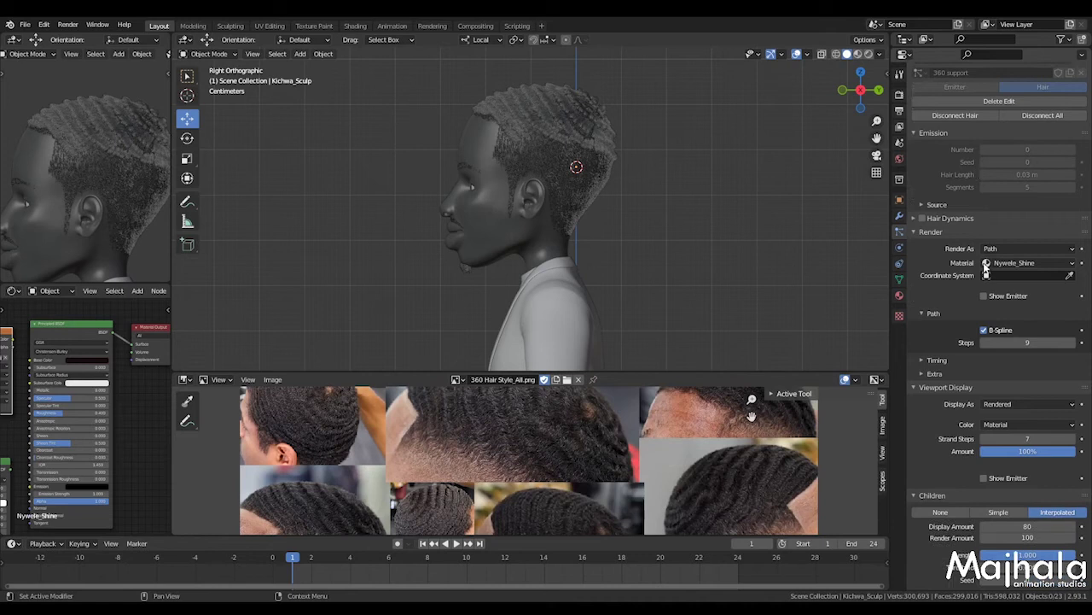
scroll(990, 283, down, 15)
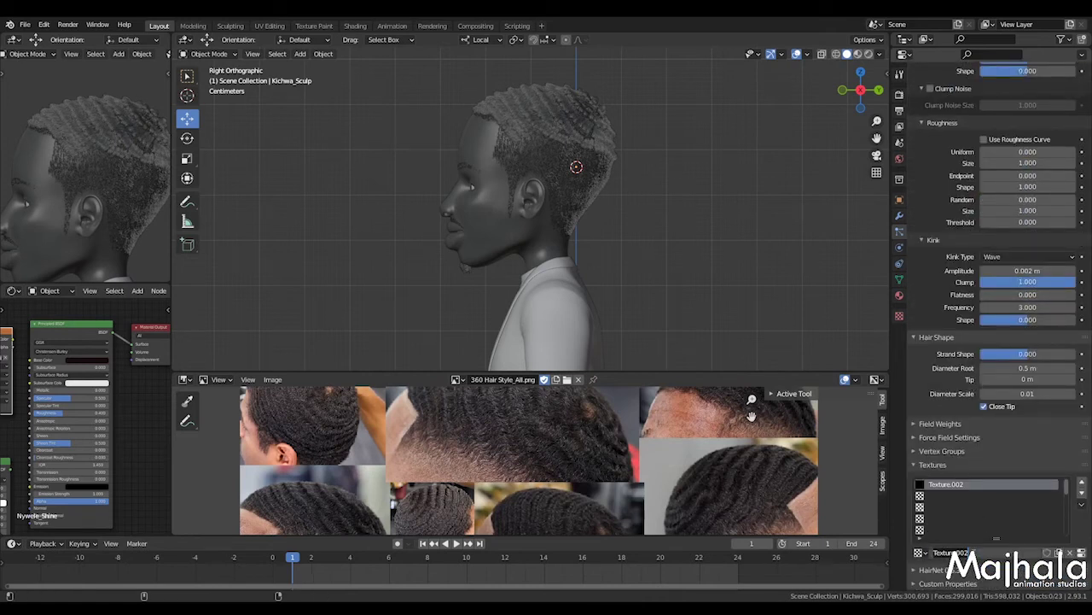
text(Fade Cut)
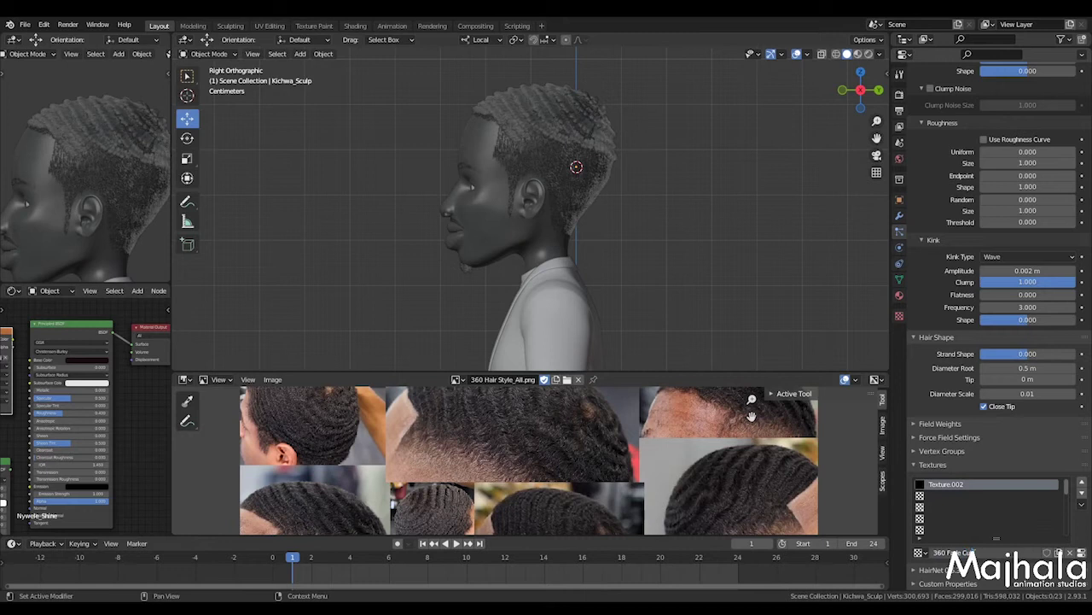
Enable the Hair Length influence for the 360 Fade Cut texture and save the file
click(1080, 553)
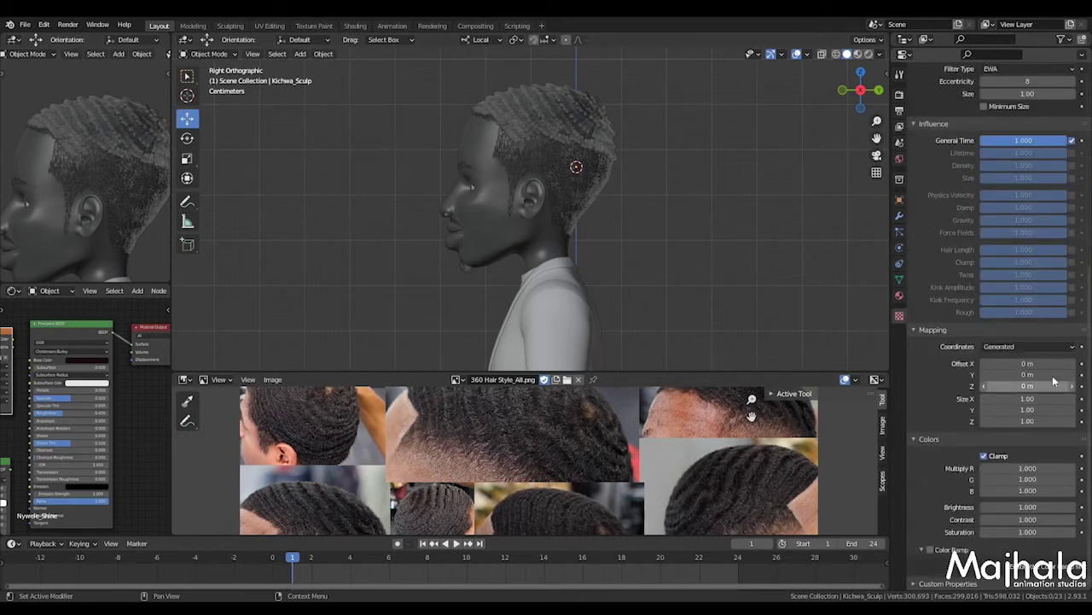
key(ctrl+s)
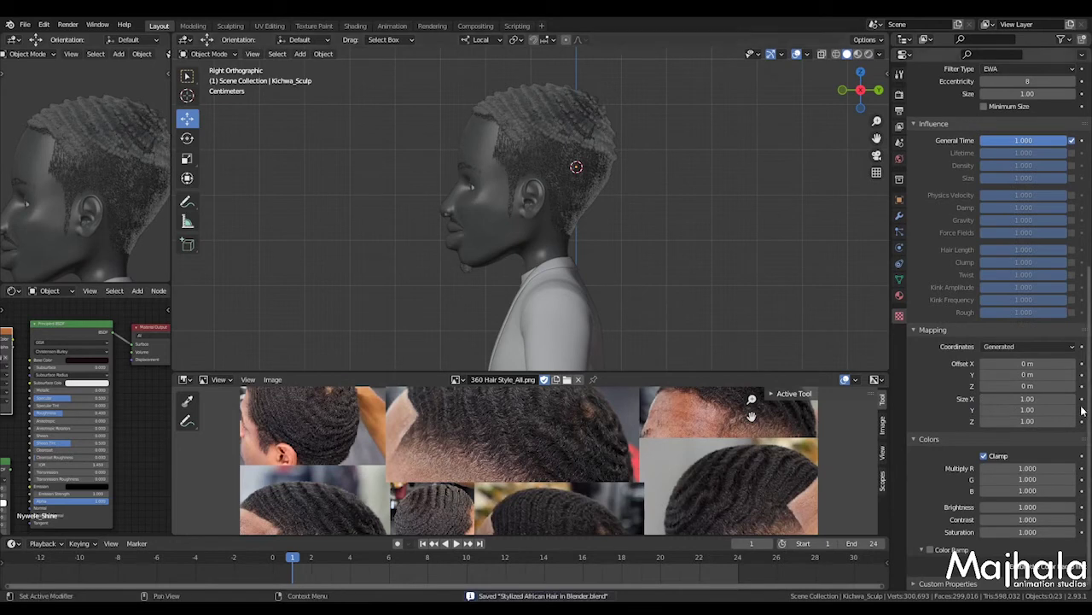
scroll(1048, 361, up, 3)
scroll(1047, 359, up, 6)
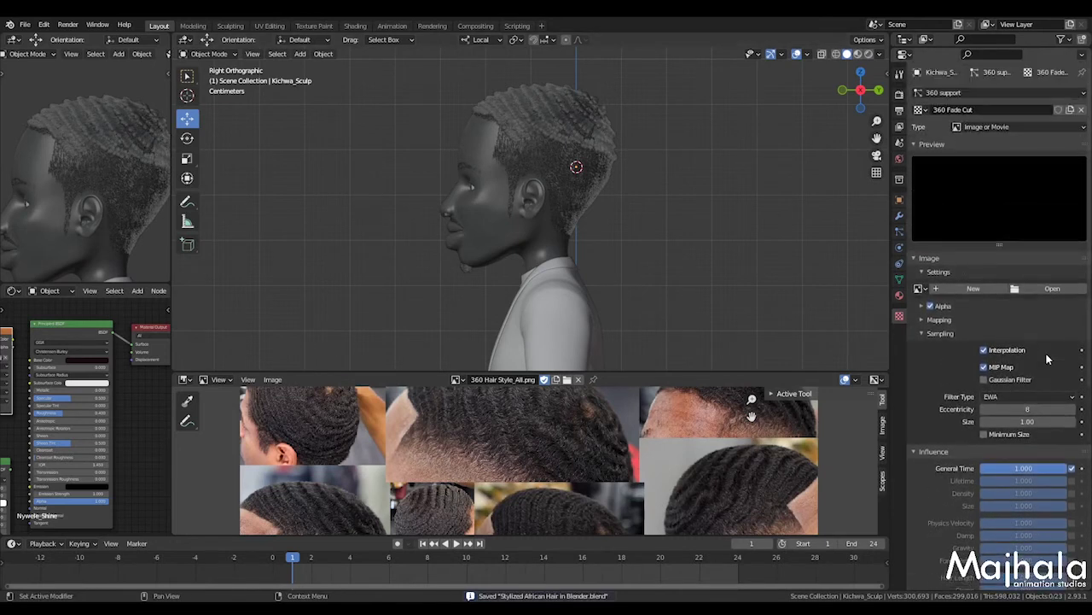
scroll(1050, 372, down, 7)
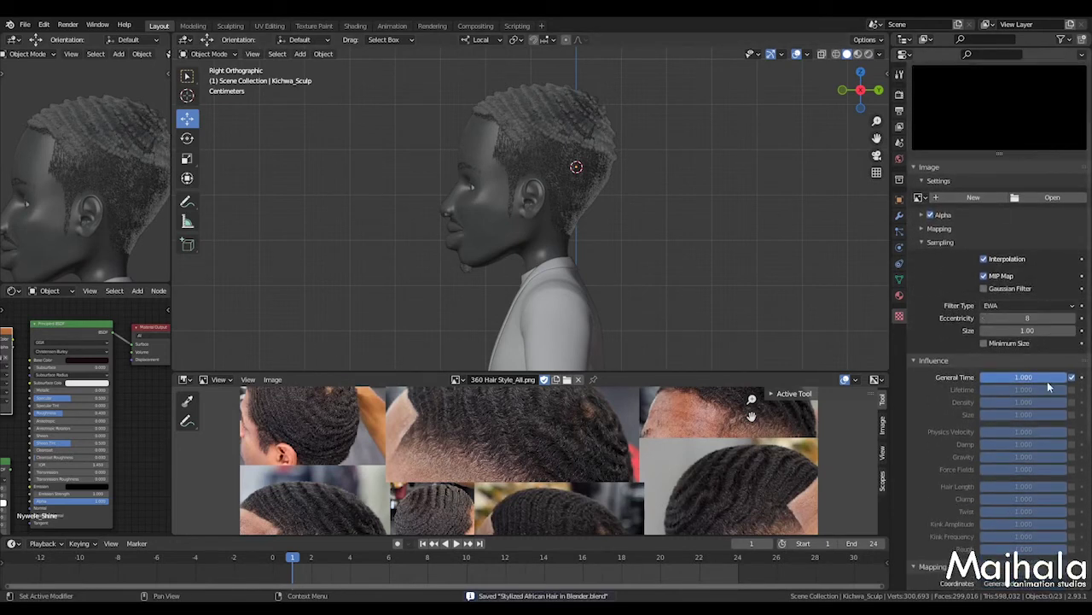
scroll(1054, 521, down, 2)
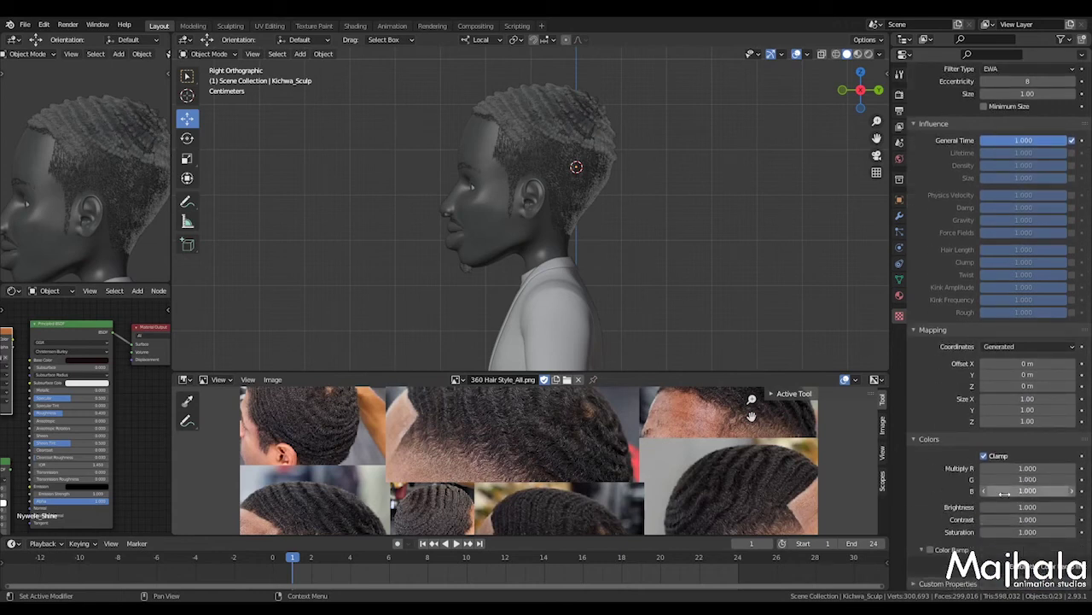
scroll(991, 381, up, 2)
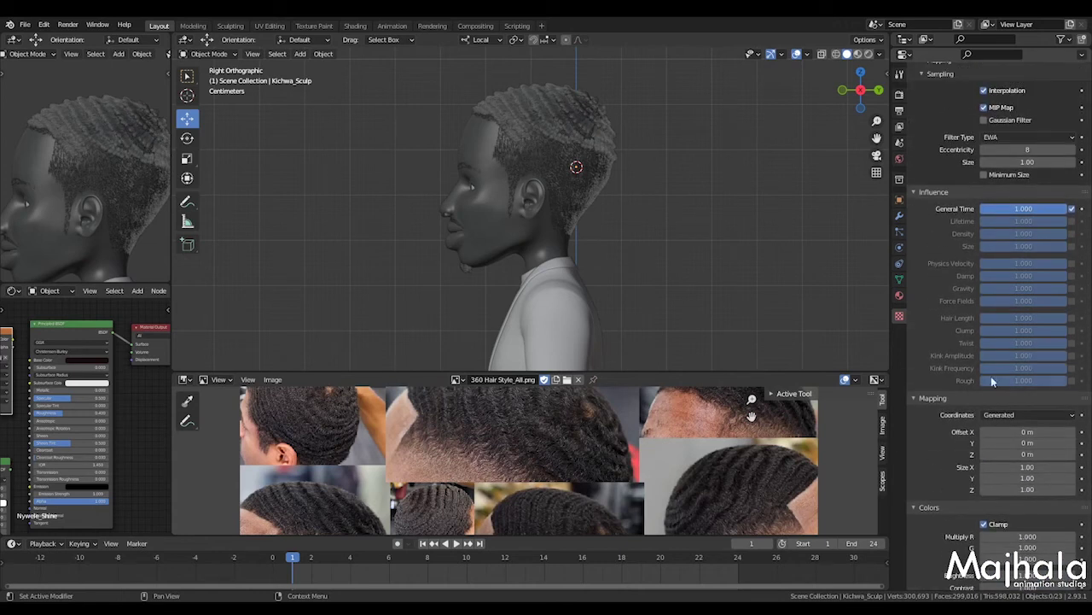
click(1072, 318)
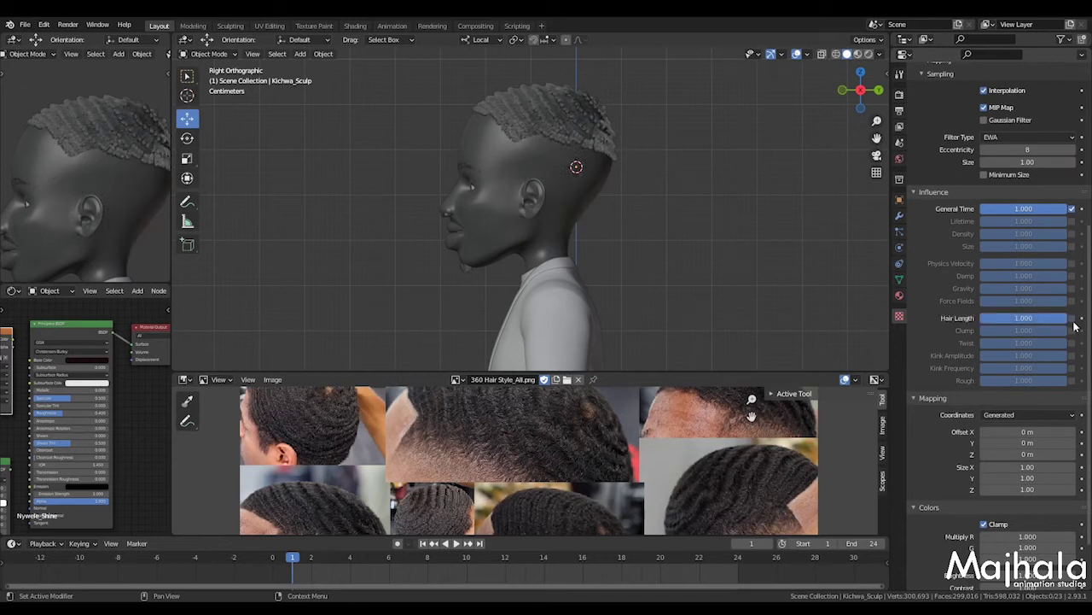
key(ctrl+s)
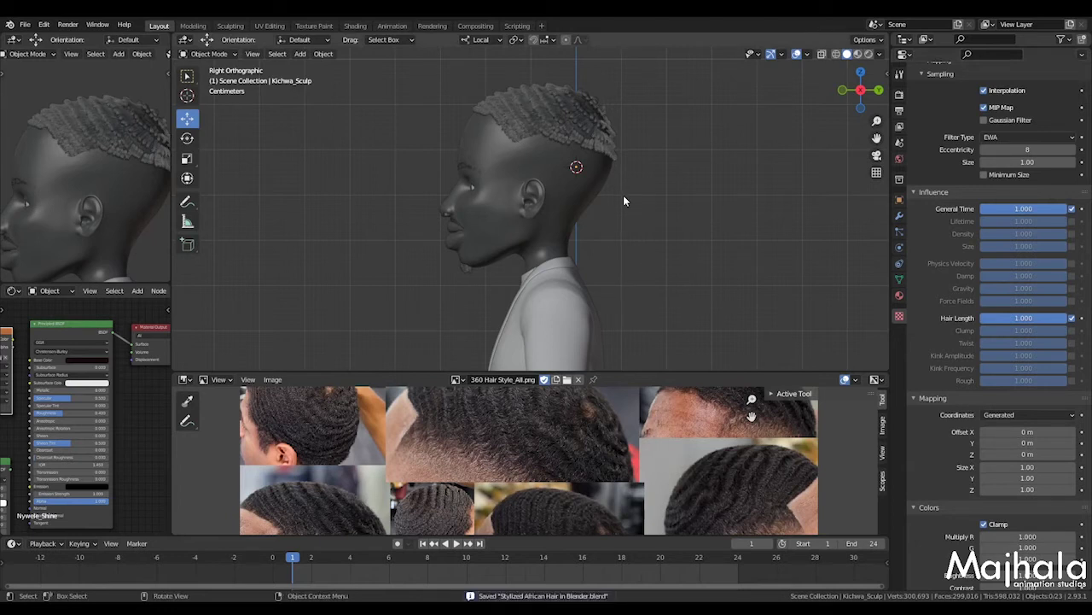
Switch the head to Texture Paint mode and unlink the 360 fade image from the image editor and the texture slot
key(ctrl+Tab)
click(690, 156)
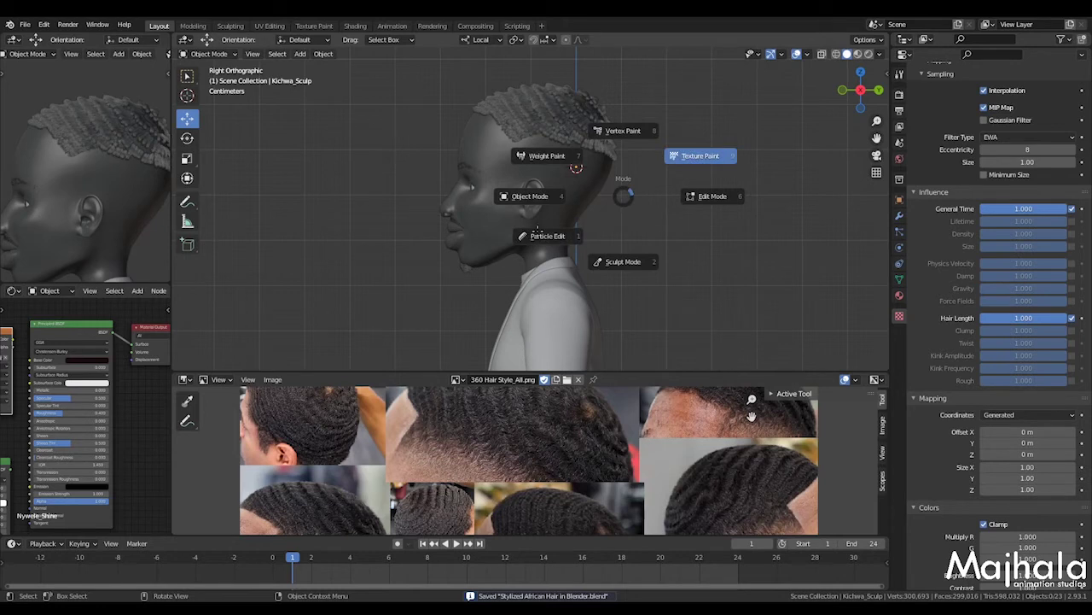
scroll(592, 454, down, 4)
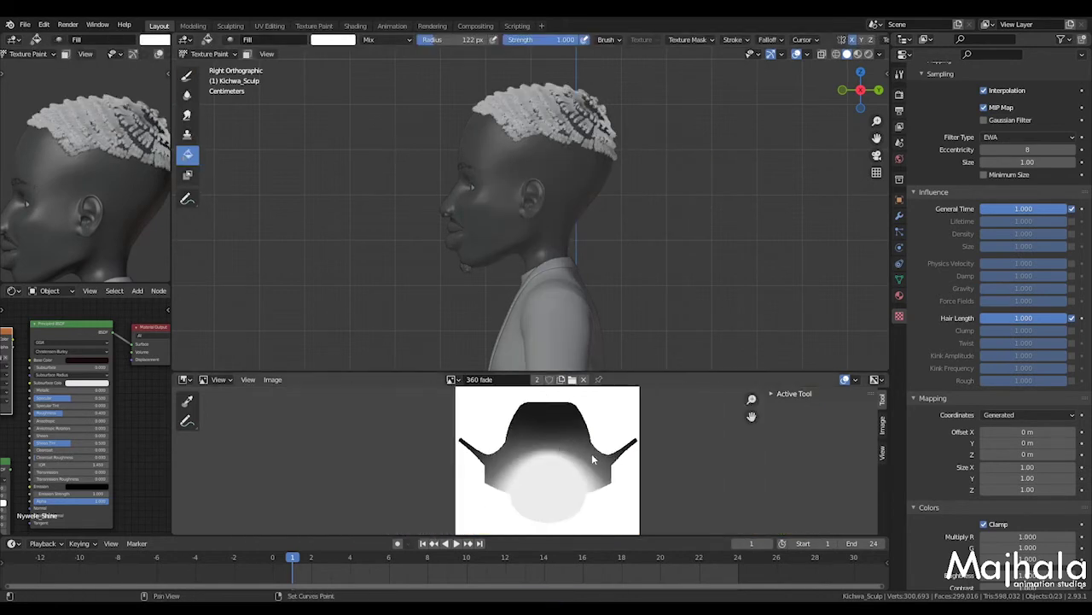
click(584, 380)
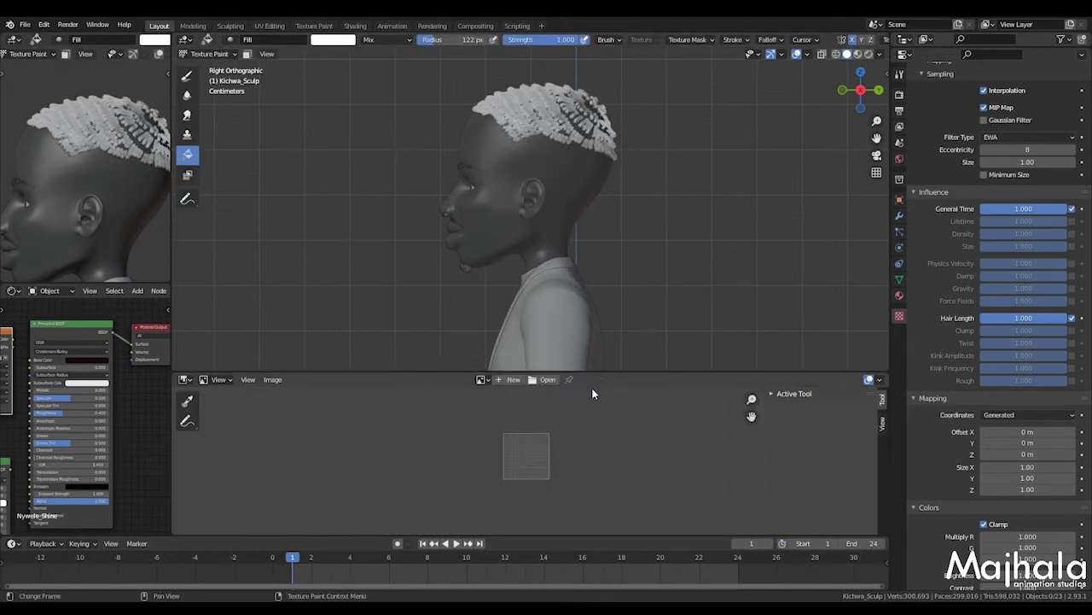
scroll(534, 460, up, 3)
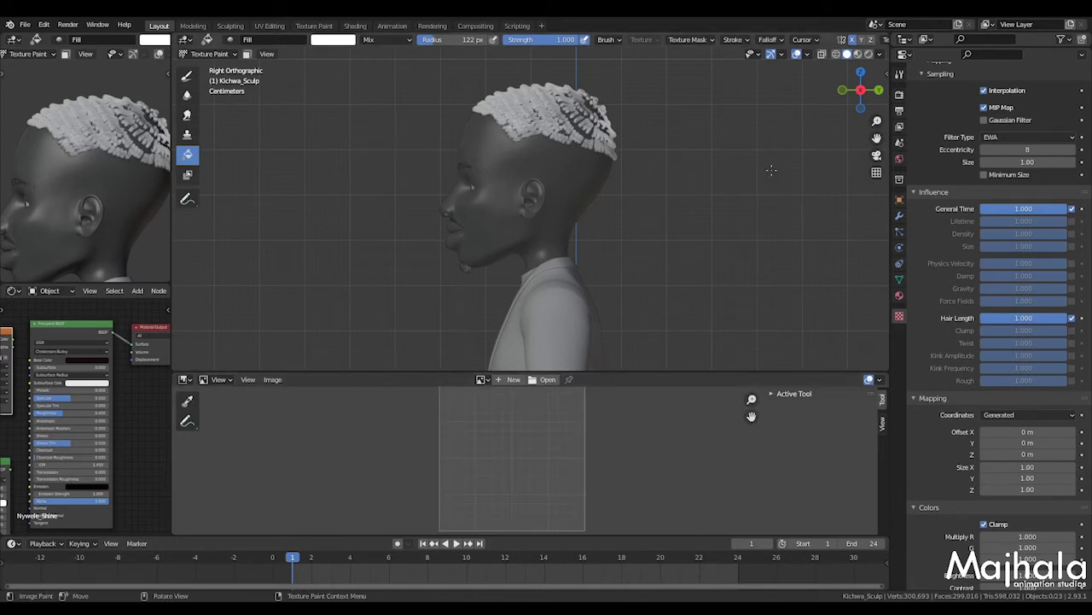
key(n)
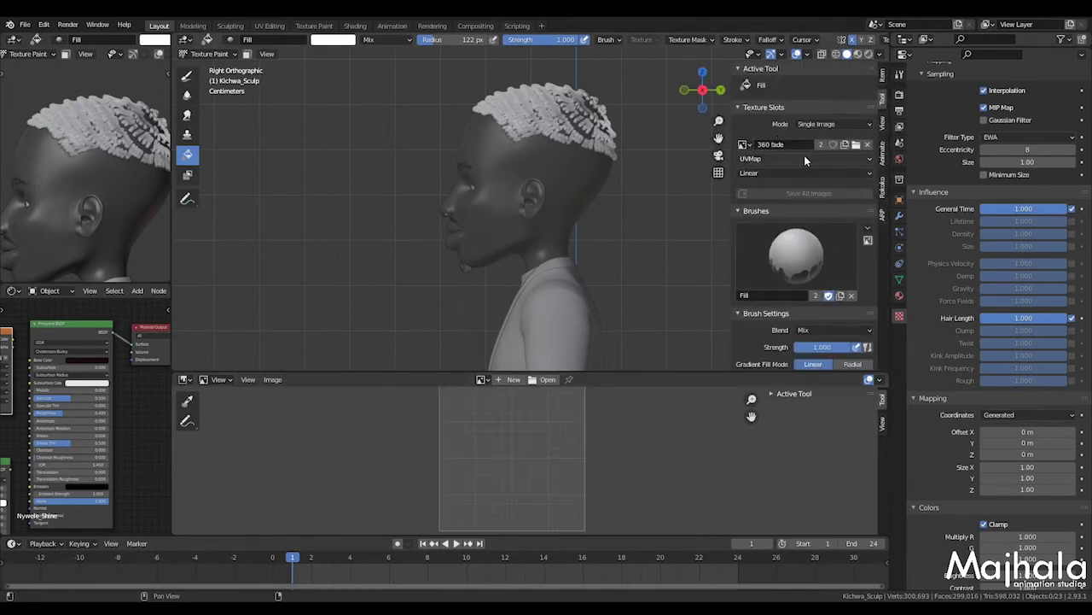
click(869, 147)
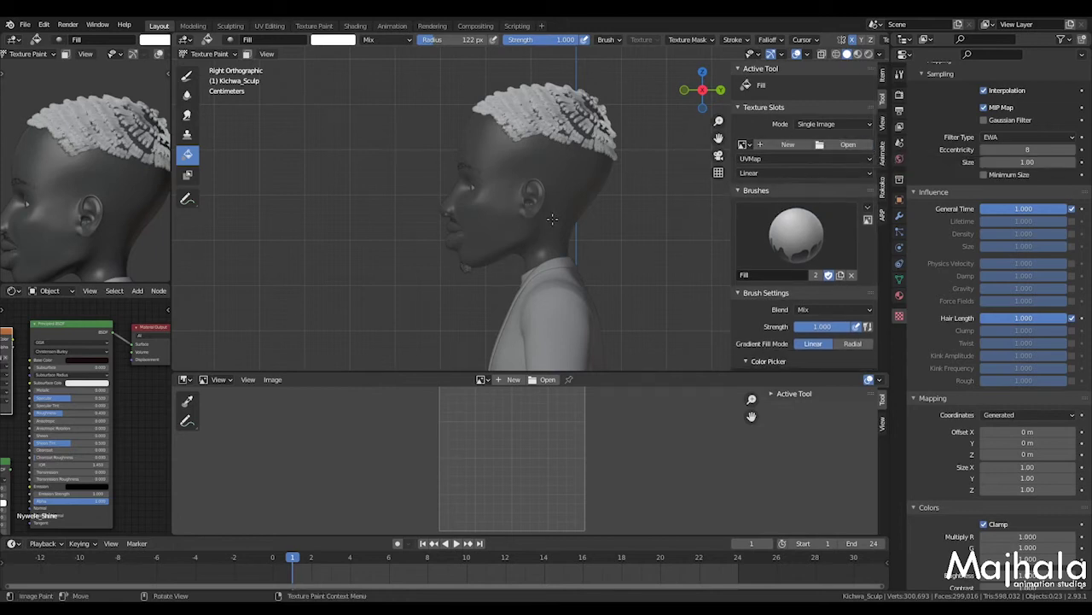
Save the file and create a black 1024 x 1024 px image named 360 fade in the head's texture slot
key(ctrl+s)
shift+middle_drag(543, 234, 527, 233)
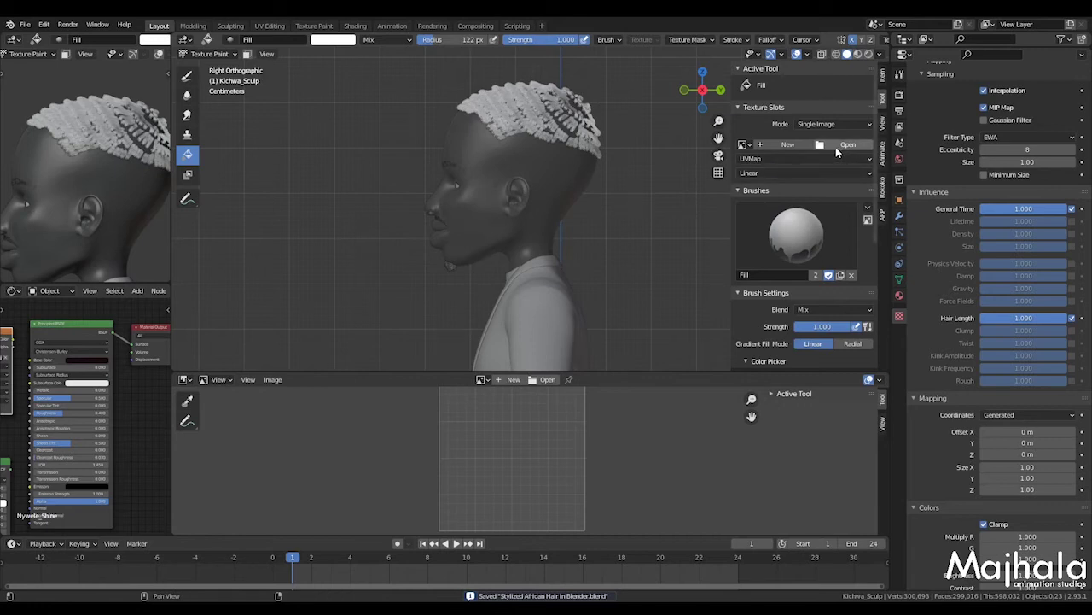
click(778, 144)
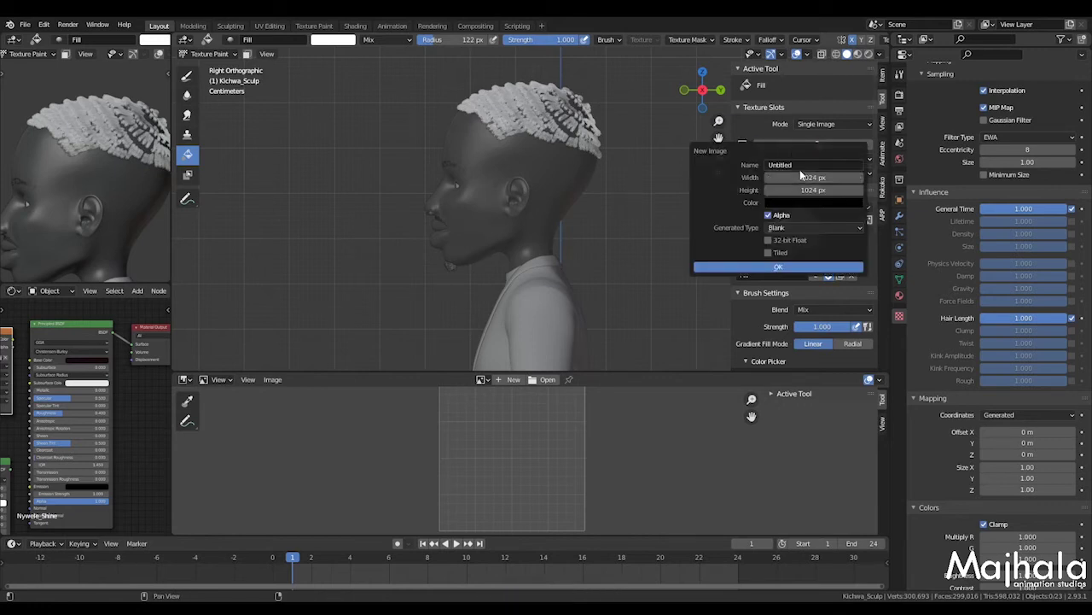
click(800, 165)
text(360 fade)
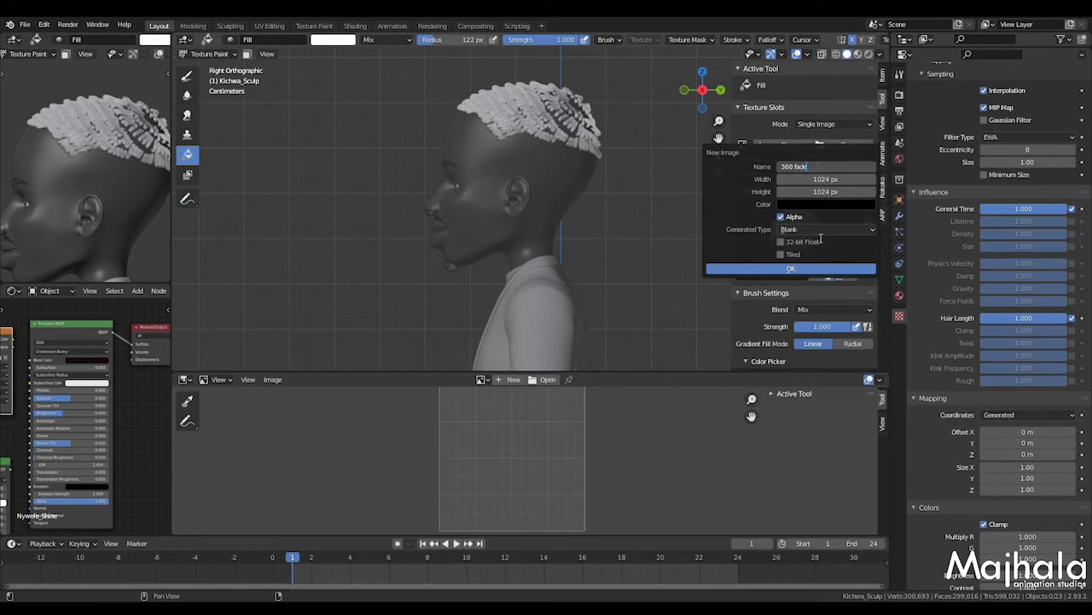
click(787, 270)
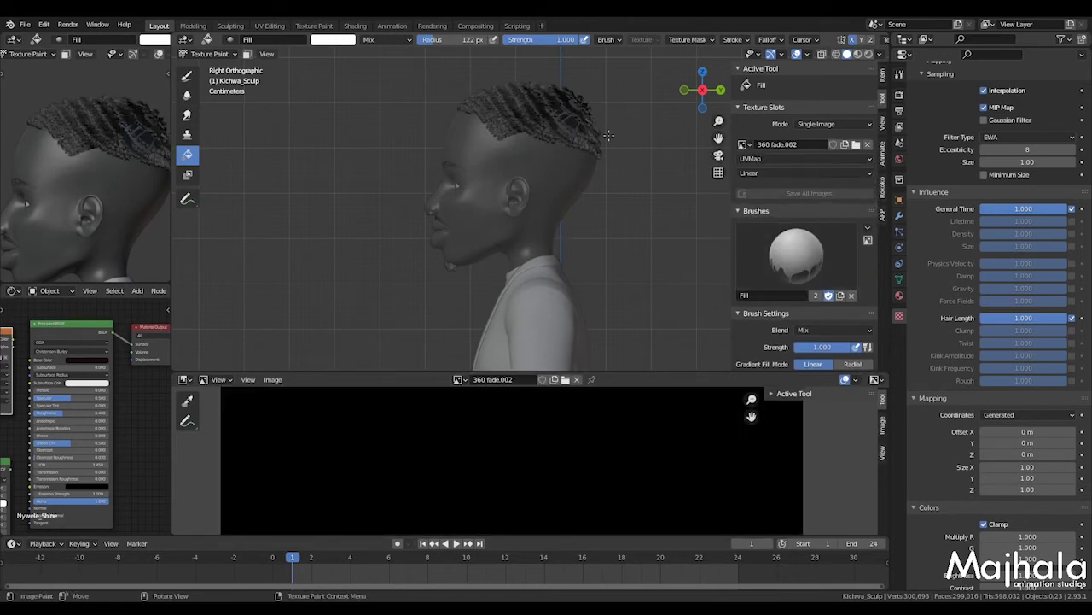
Set the Fill brush's color source to Gradient and move the gradient's dark stop to position 0.008
scroll(611, 162, down, 4)
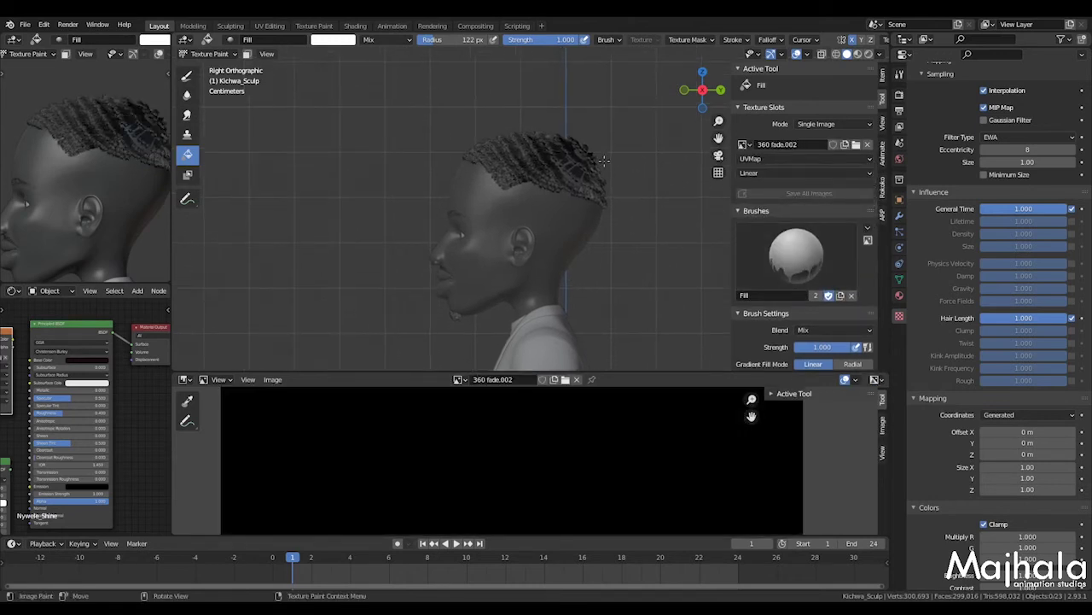
scroll(614, 177, up, 5)
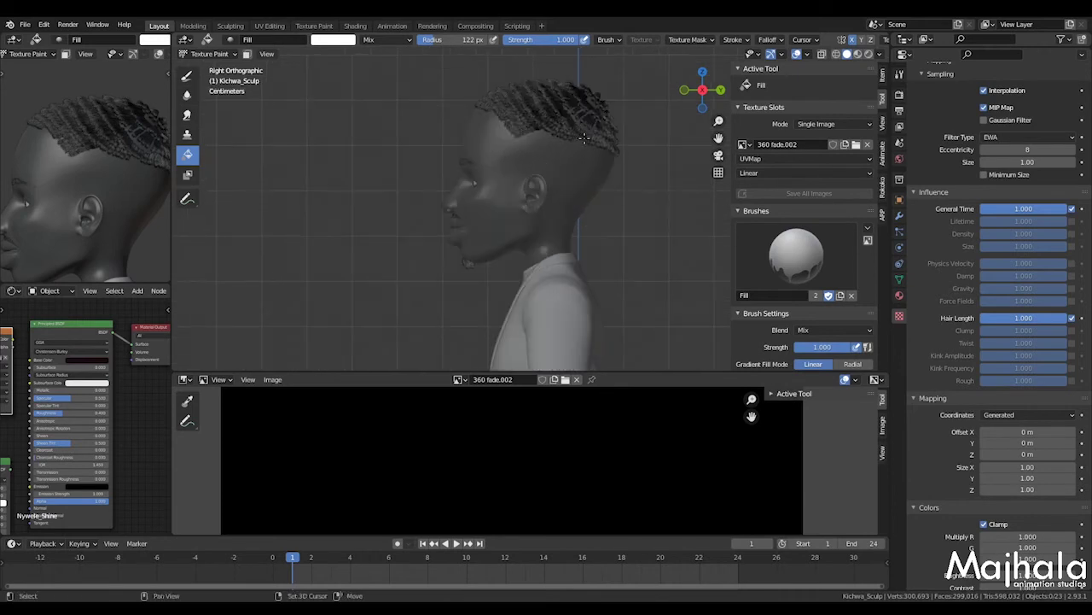
scroll(576, 165, up, 5)
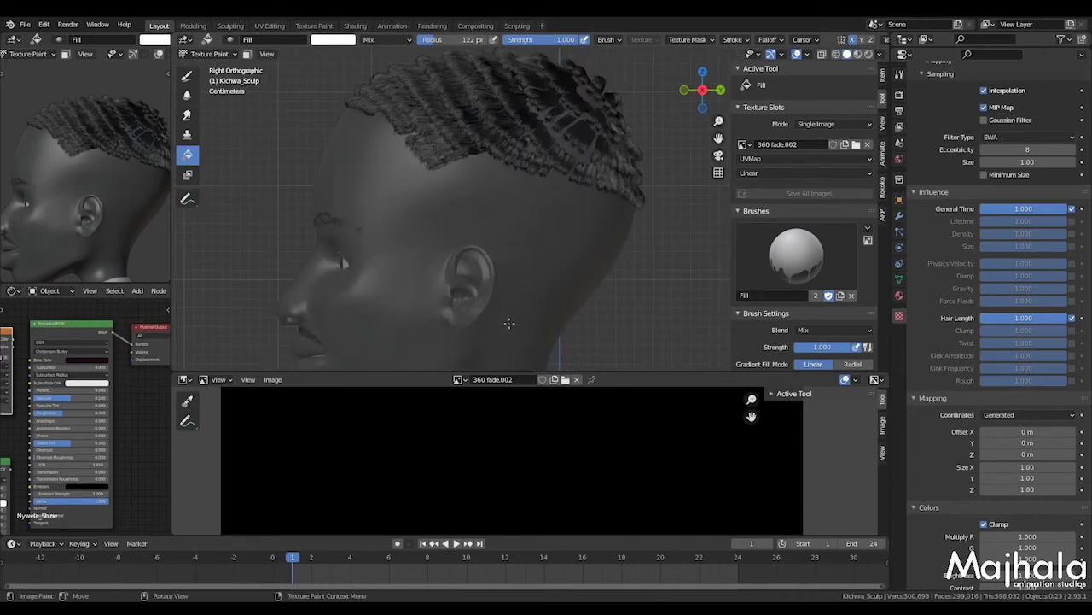
scroll(513, 307, down, 2)
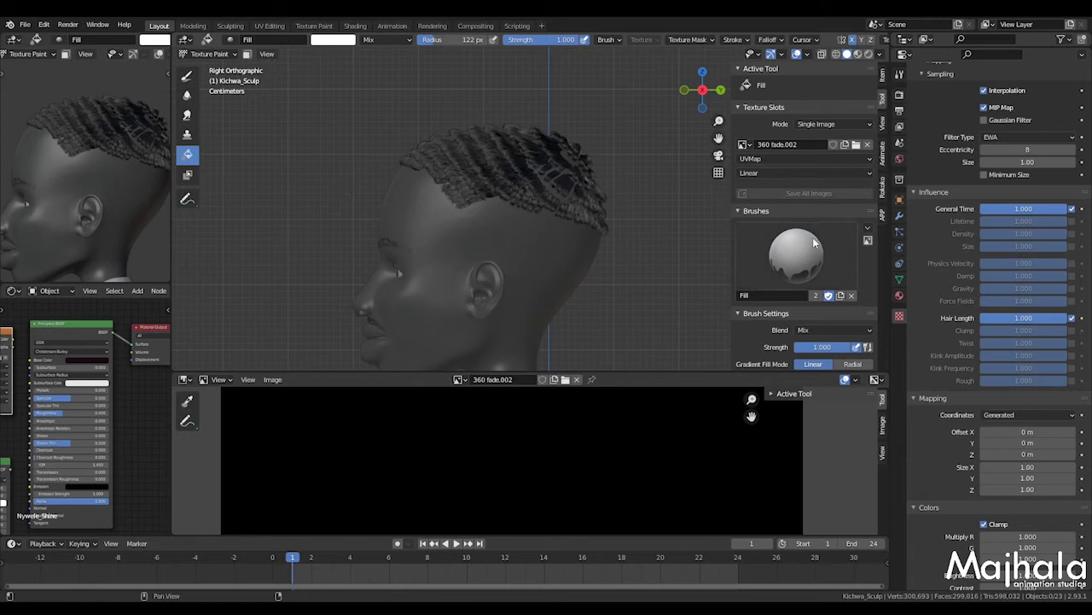
scroll(813, 237, down, 6)
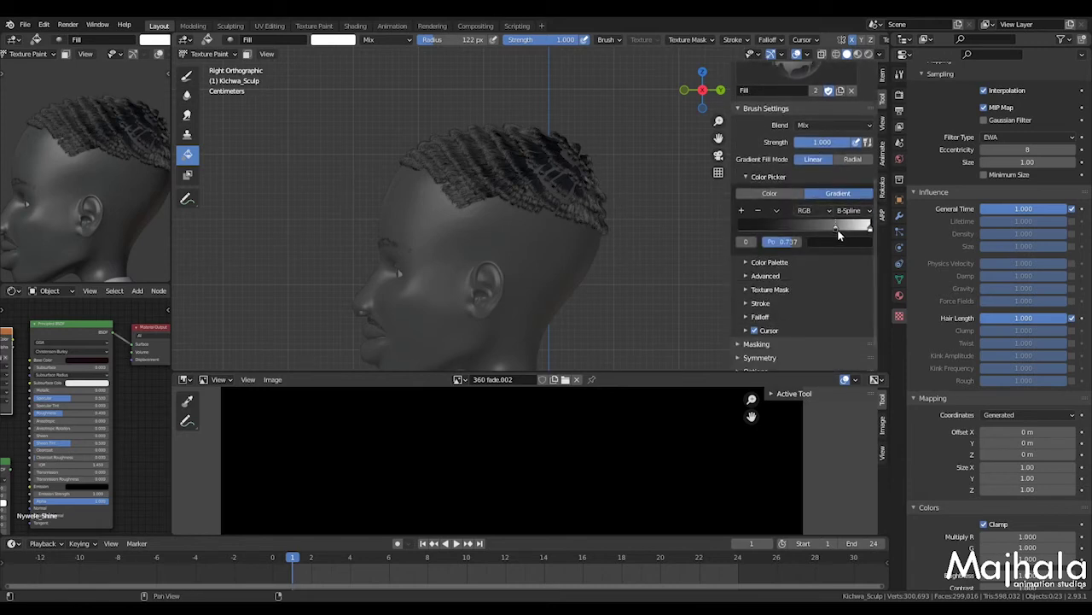
click(775, 195)
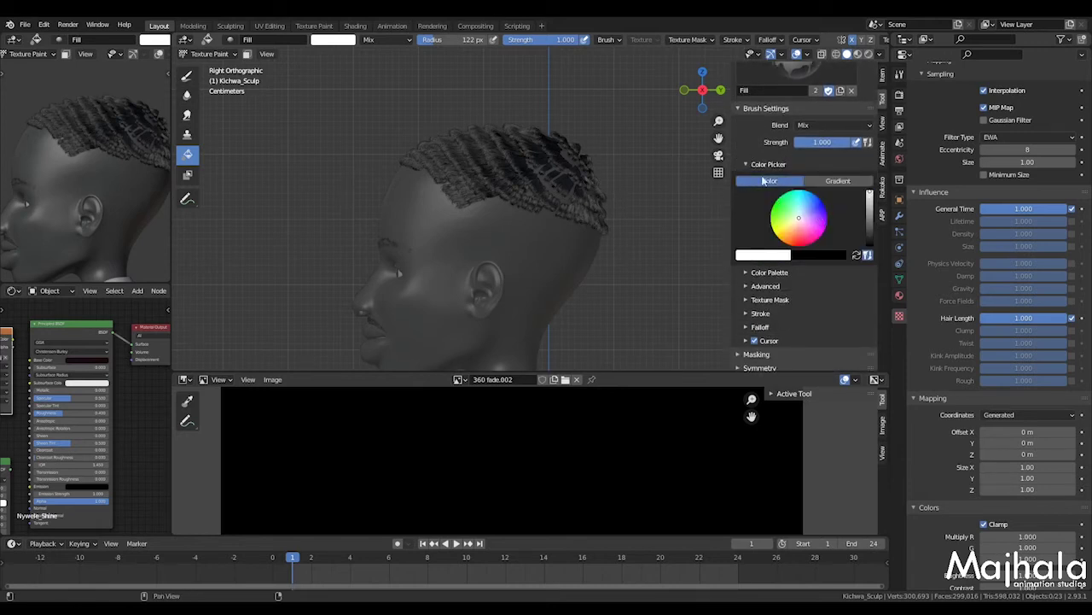
click(845, 184)
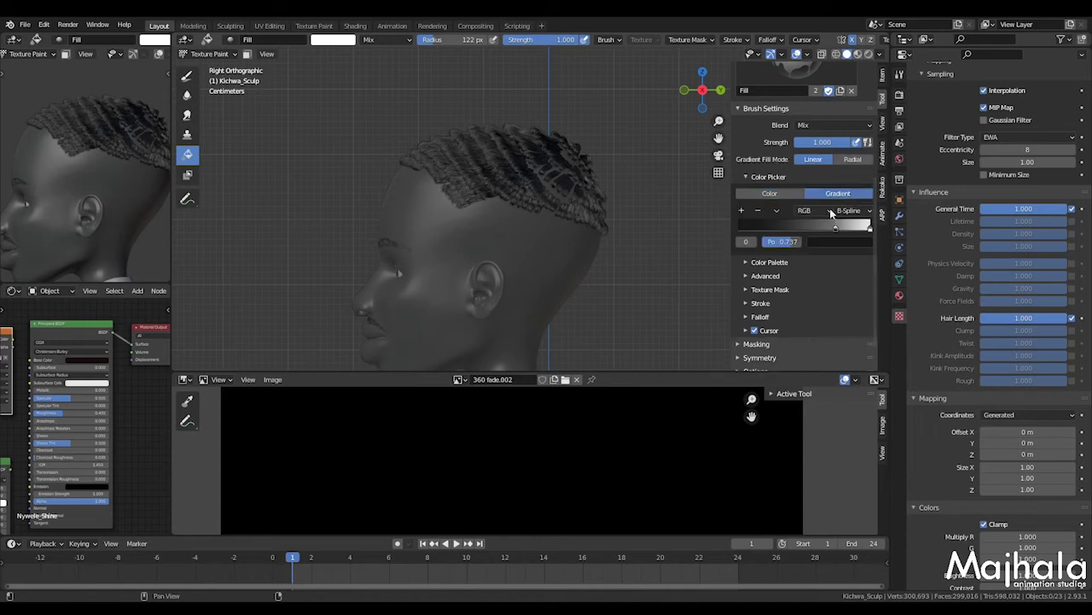
drag(836, 227, 740, 227)
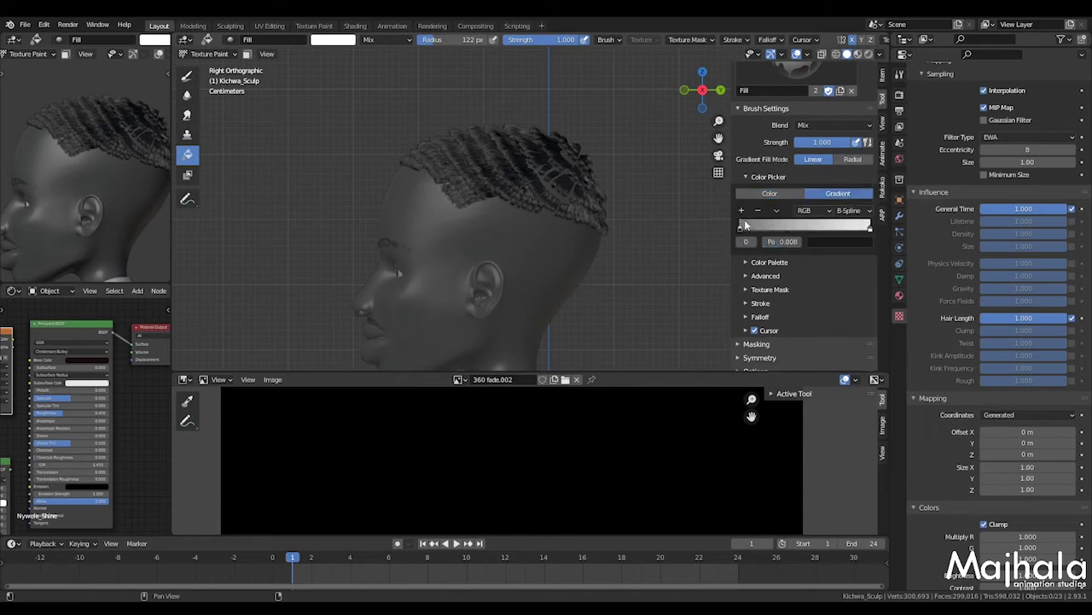
Add extra stops to the fill gradient, then delete stops until only the white one remains
click(742, 211)
click(743, 211)
click(743, 211)
click(761, 212)
click(761, 212)
click(760, 212)
click(761, 212)
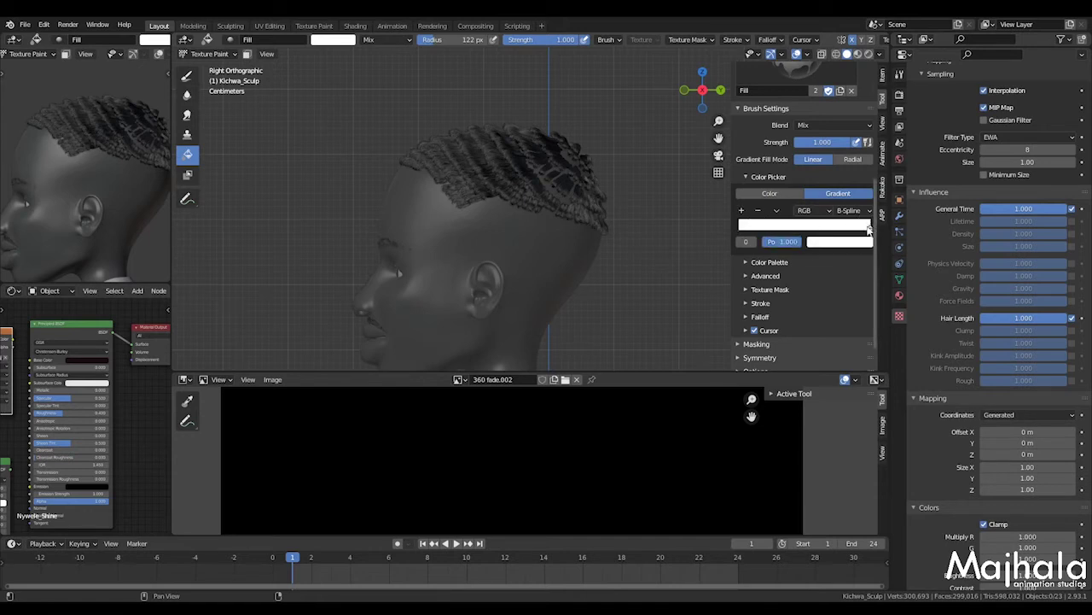
Try to reset the brush's Gradient property to its default value, and switch the color source back to Gradient
right_click(832, 197)
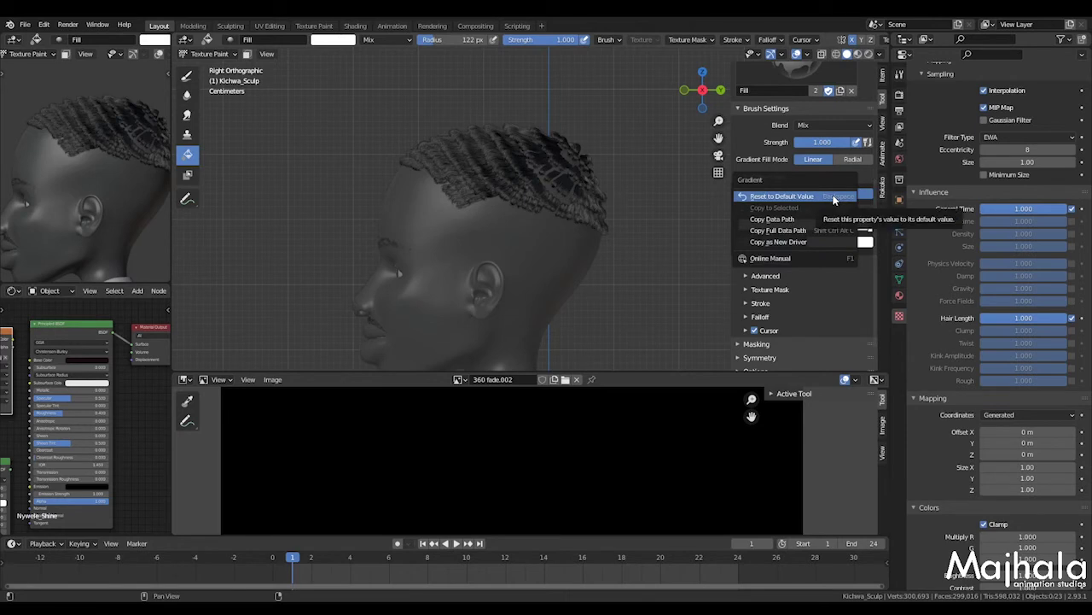
click(834, 197)
click(840, 182)
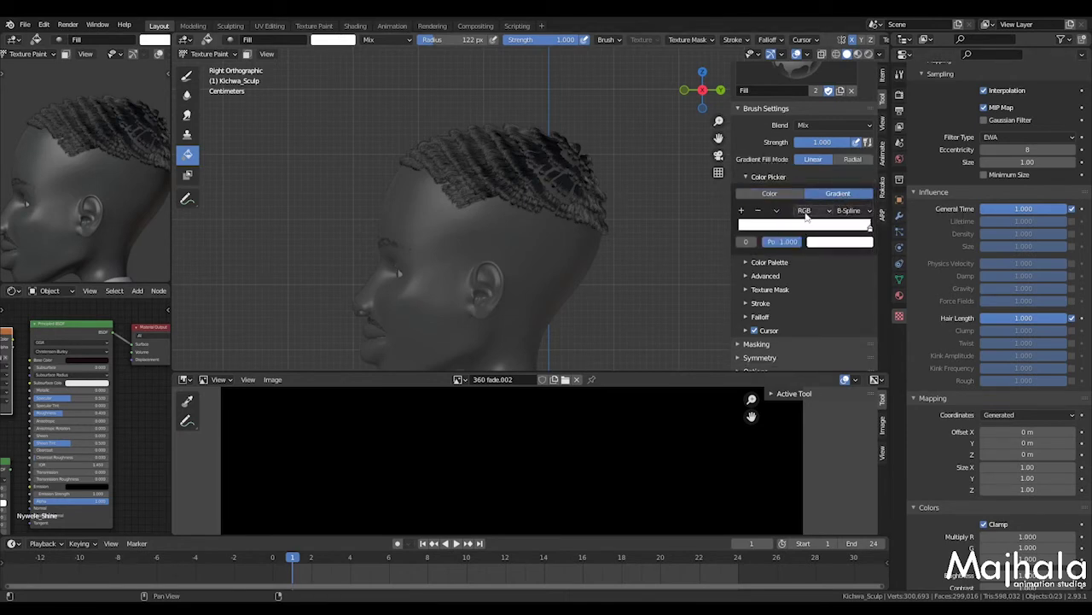
Add a gradient stop at position 0.500 and make it black, keeping the stop at position 1.000 white
click(742, 211)
click(829, 242)
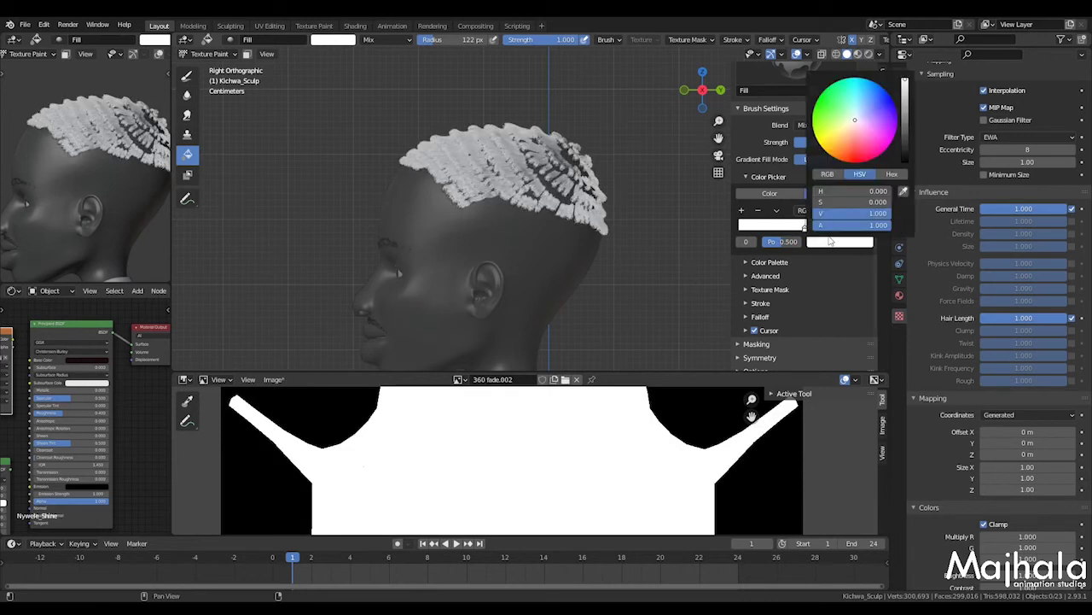
click(527, 243)
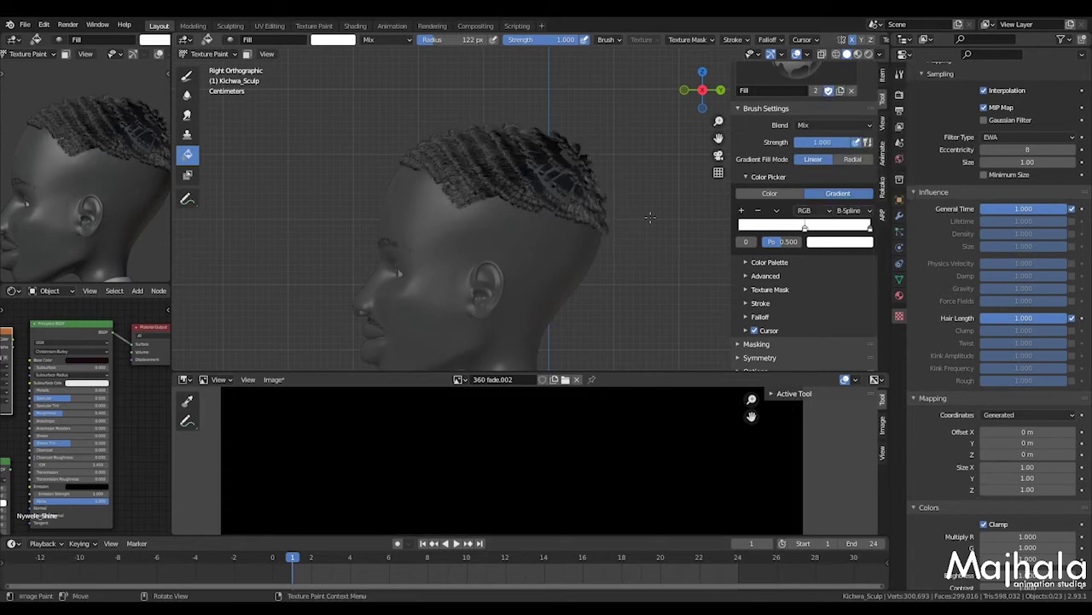
scroll(519, 219, down, 4)
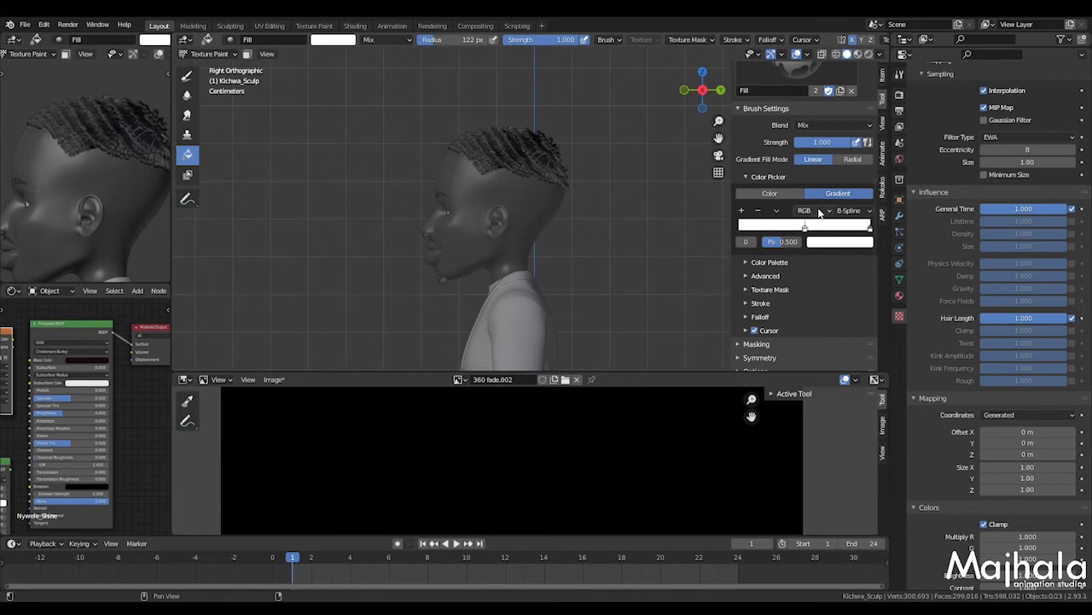
click(828, 247)
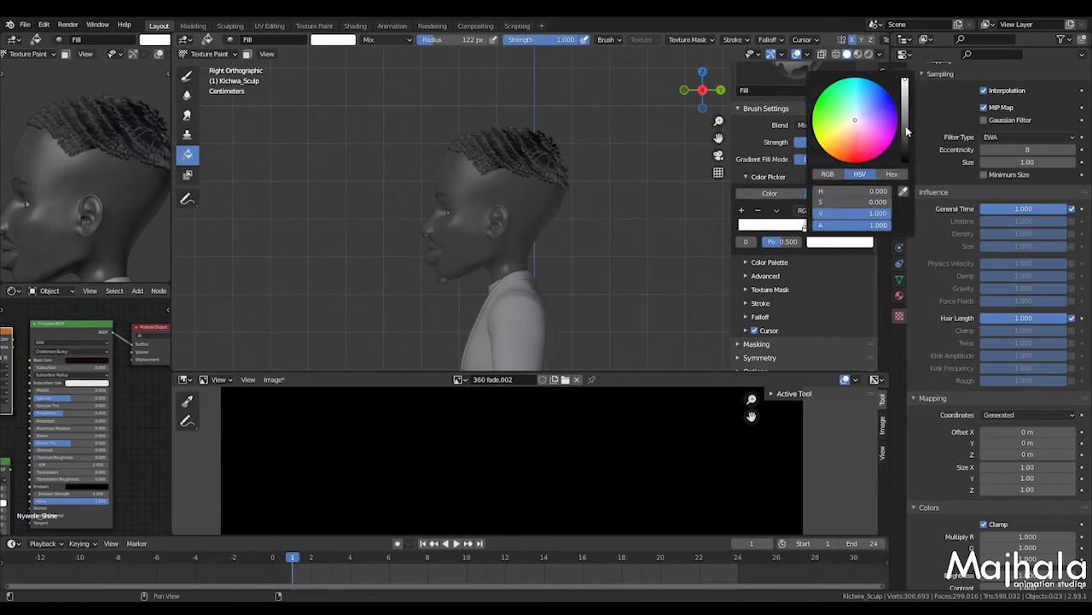
drag(906, 127, 904, 155)
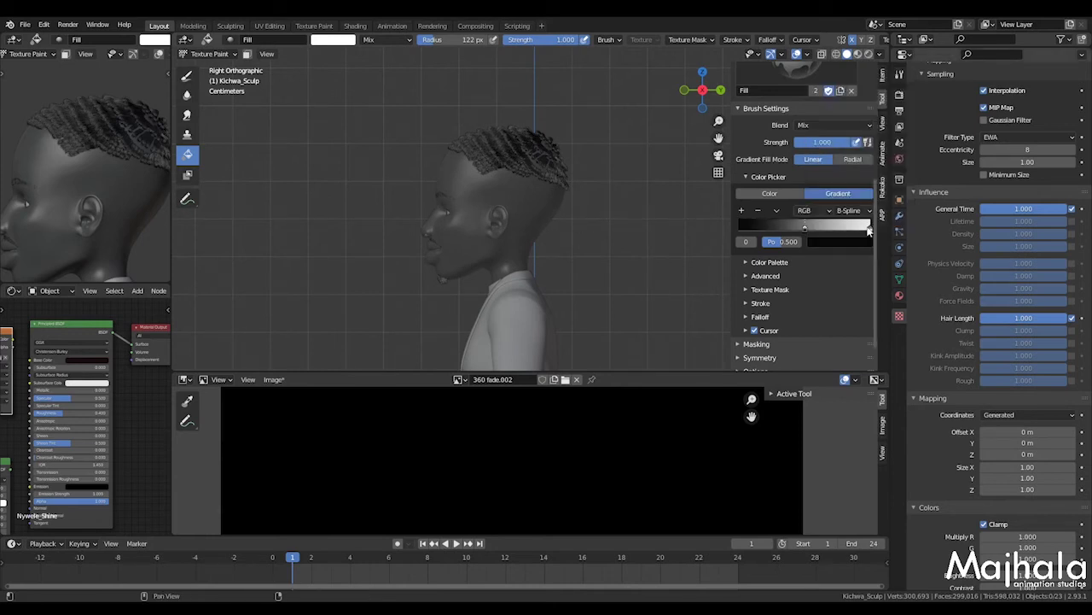
click(869, 228)
click(854, 245)
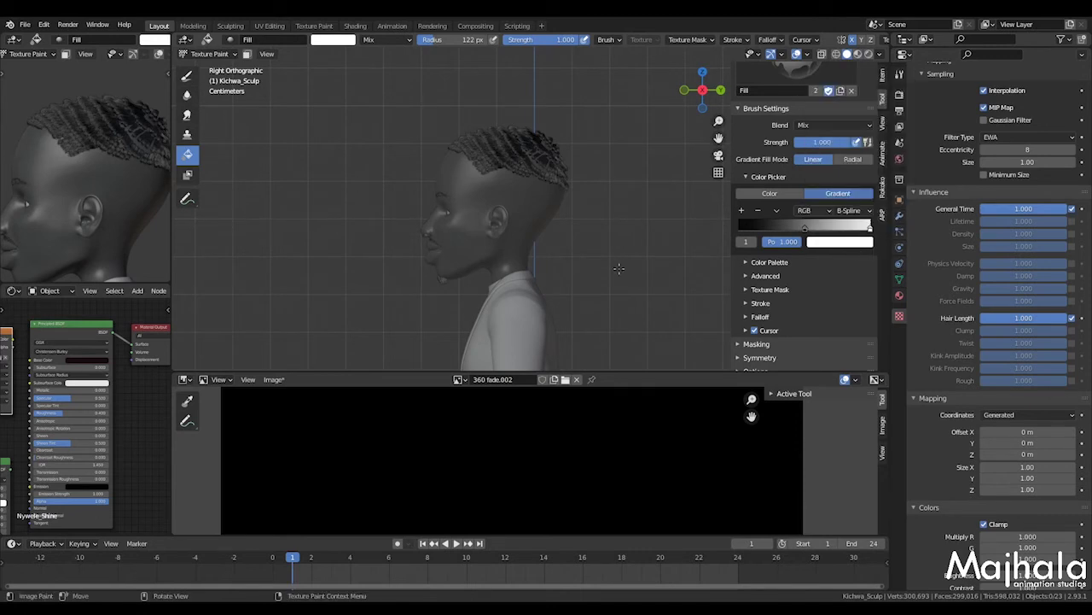
scroll(499, 256, down, 3)
scroll(1007, 226, up, 8)
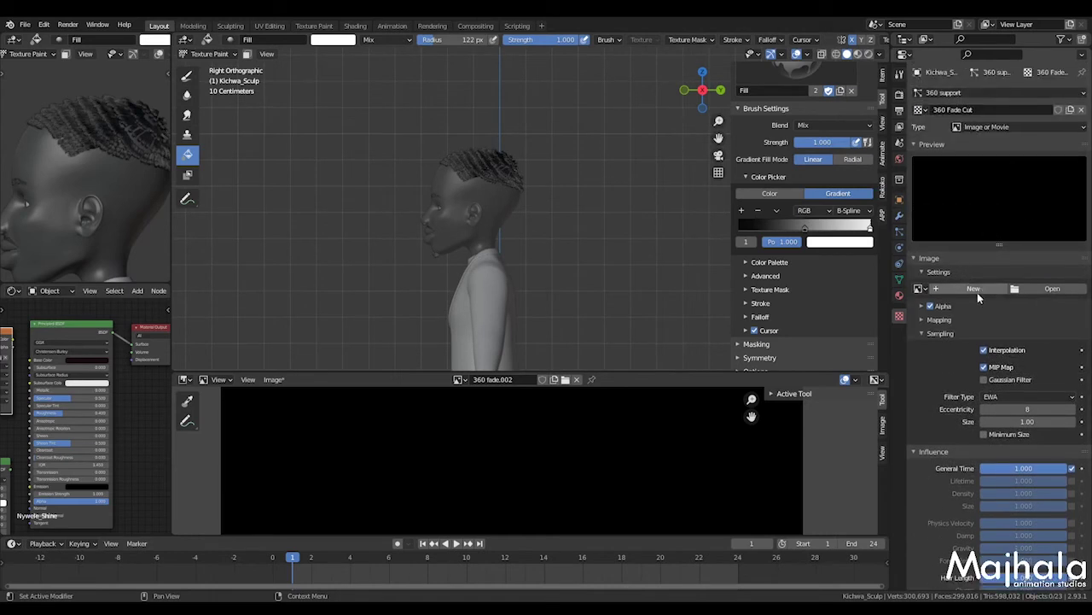
click(922, 289)
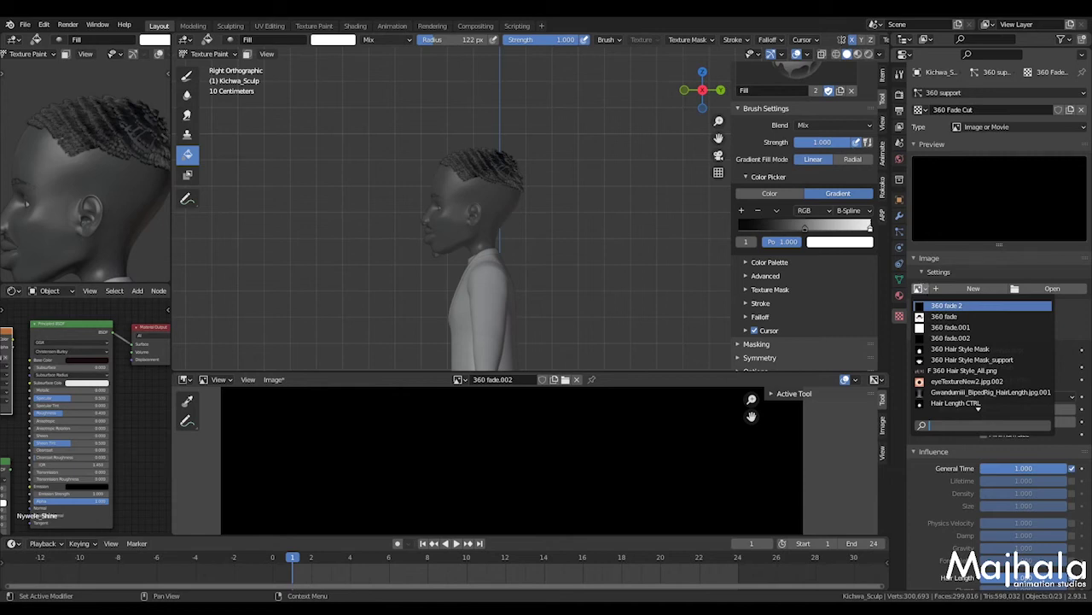
click(567, 166)
Rename the 360 fade.002 image in the head's texture slot to 360 fade
scroll(719, 184, up, 4)
scroll(810, 208, up, 8)
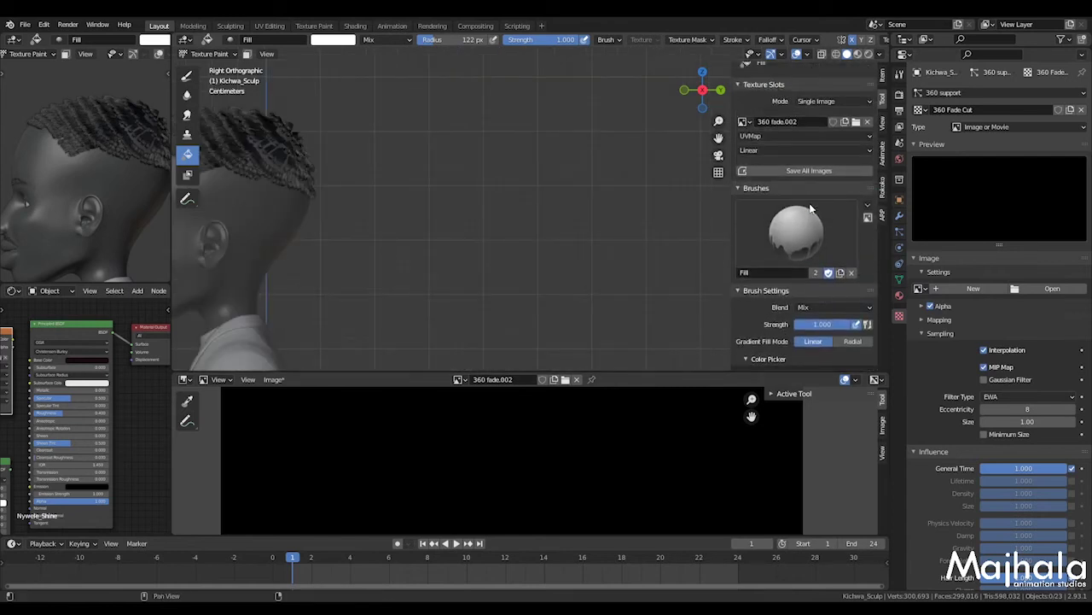
scroll(807, 195, up, 2)
click(810, 144)
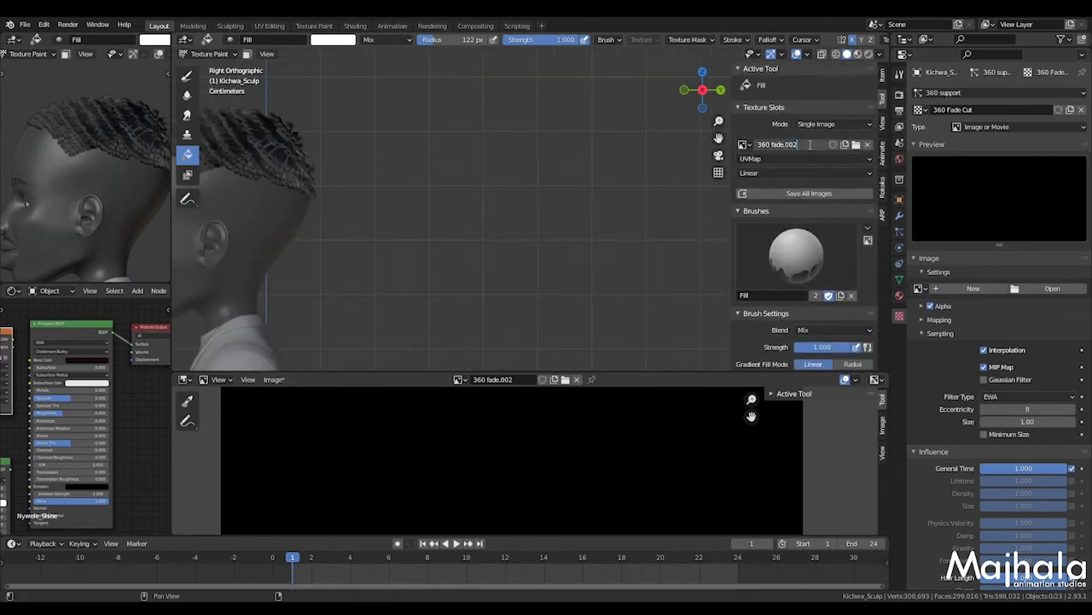
key(BackSpace)
key(BackSpace)
key(Return)
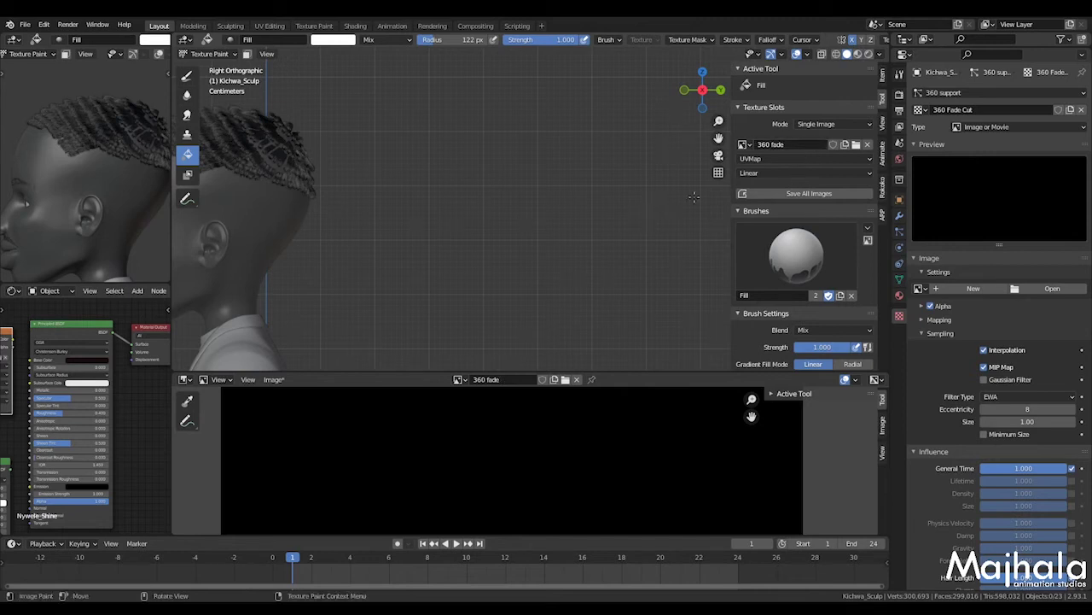
Assign the existing 360 fade image to the 360 Fade Cut hair texture
scroll(556, 247, down, 4)
scroll(556, 247, down, 2)
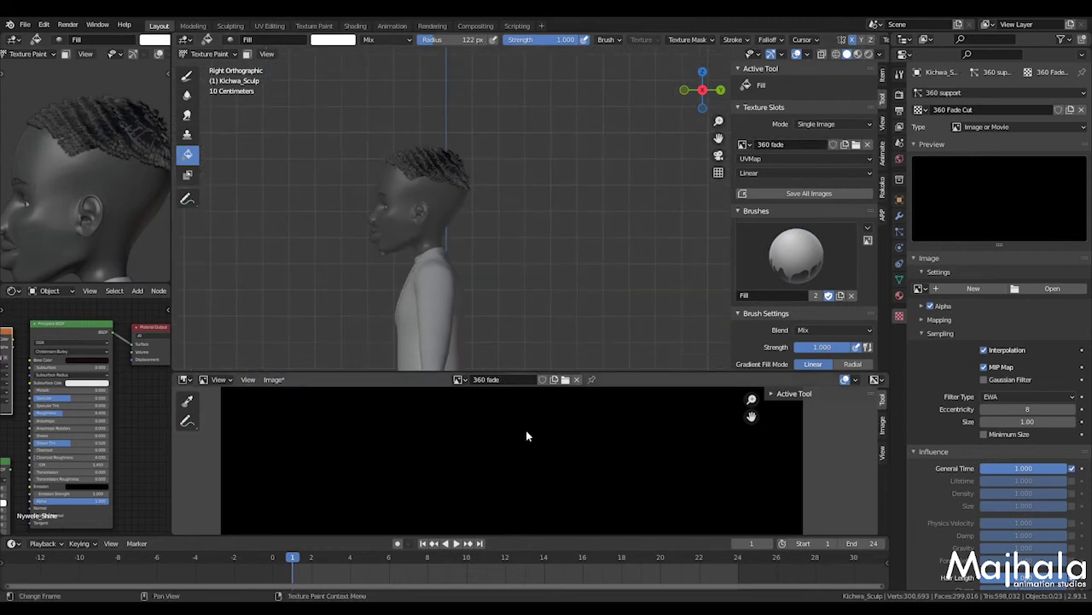
scroll(529, 451, down, 4)
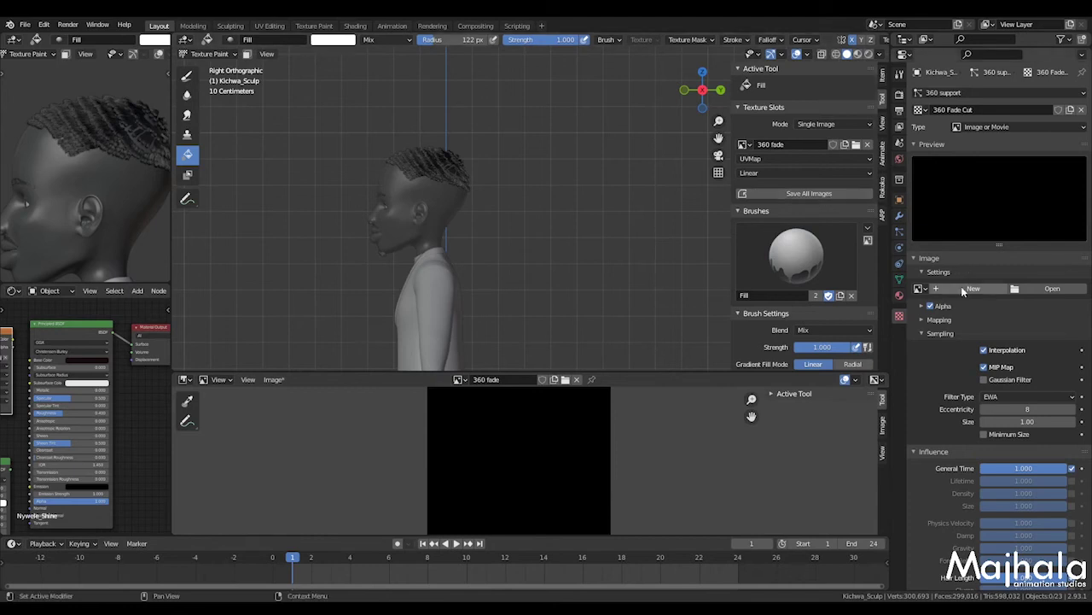
click(919, 288)
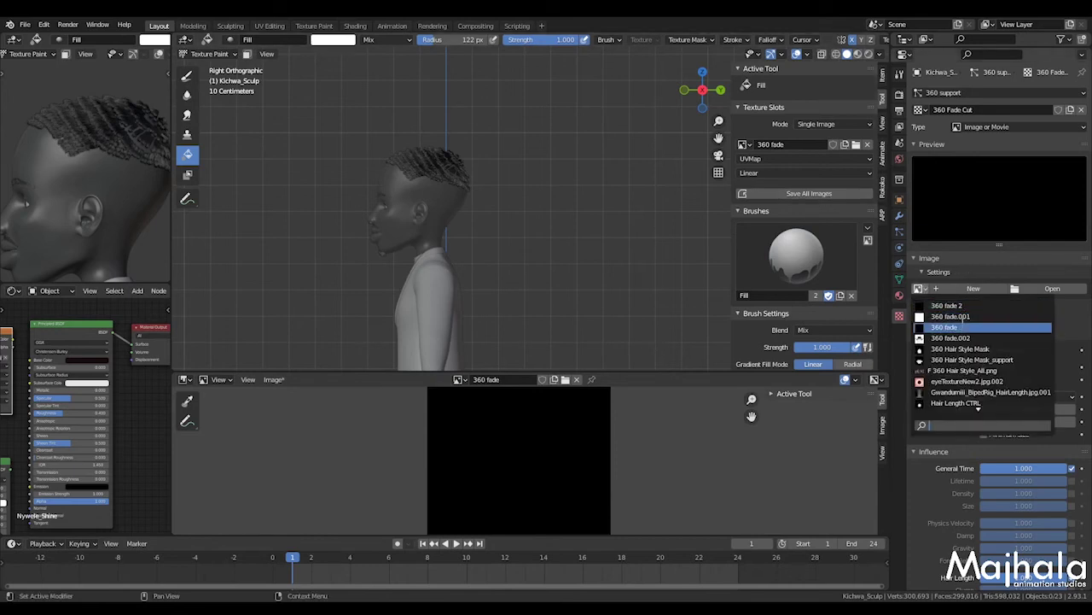
click(948, 327)
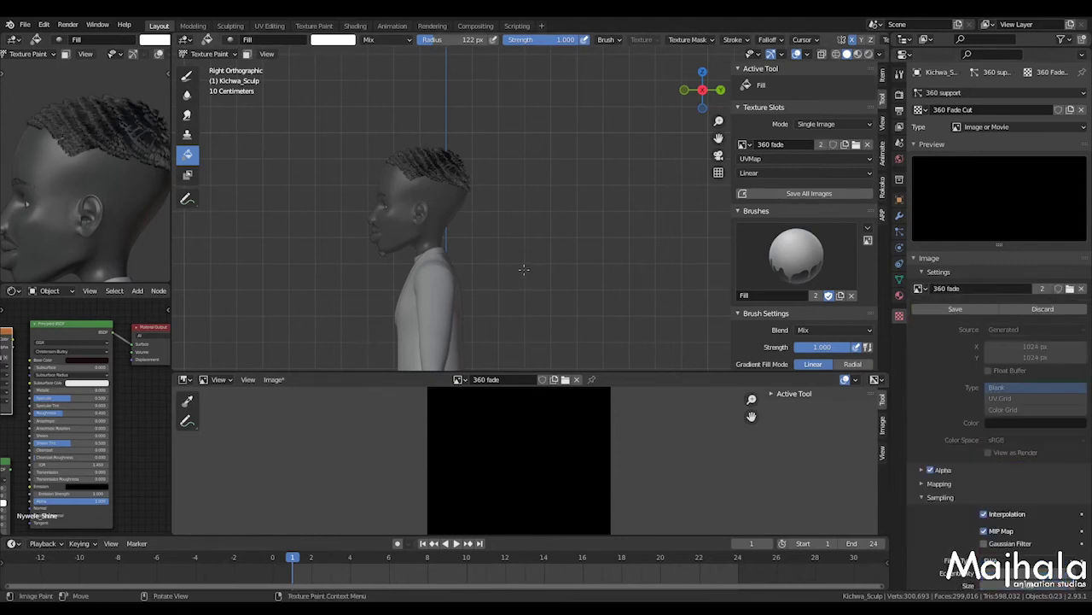
Set the 360 Fade Cut texture's mapping coordinates to UV
scroll(1008, 376, down, 5)
scroll(1013, 376, down, 8)
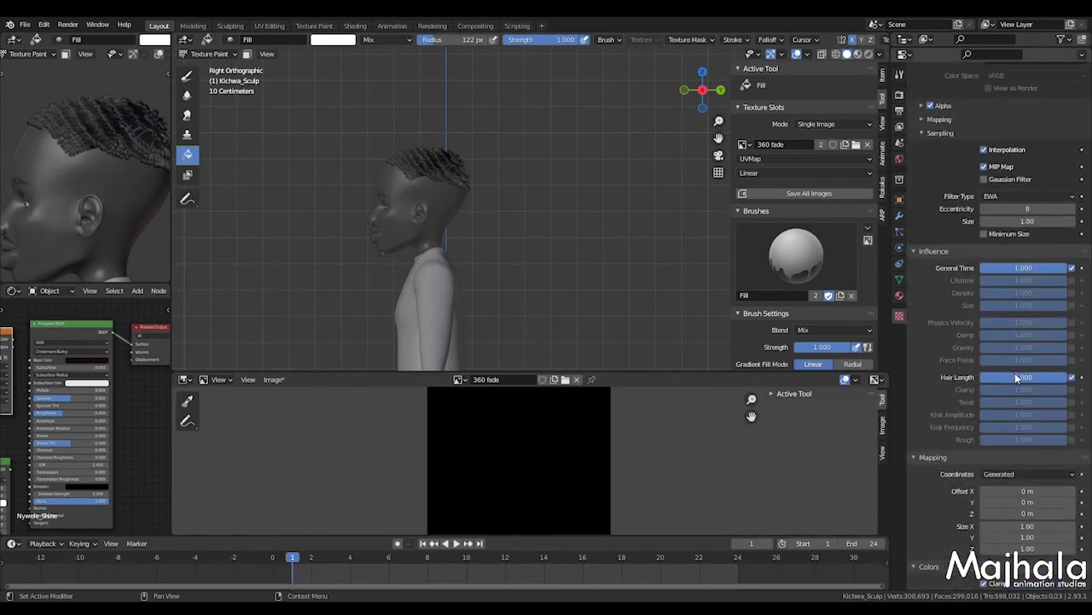
click(1012, 346)
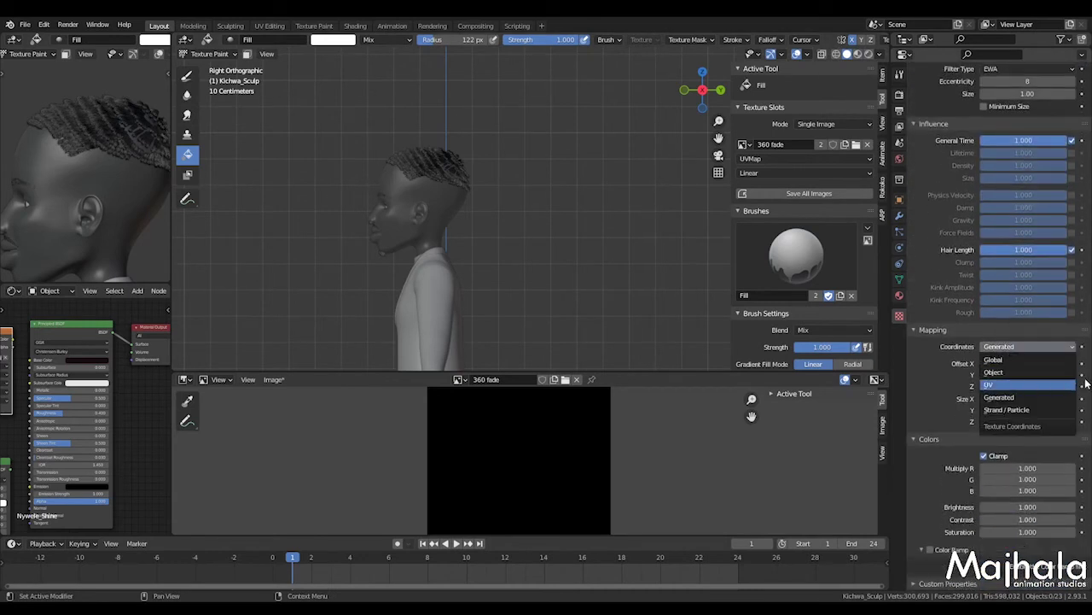
key(Return)
scroll(998, 452, down, 1)
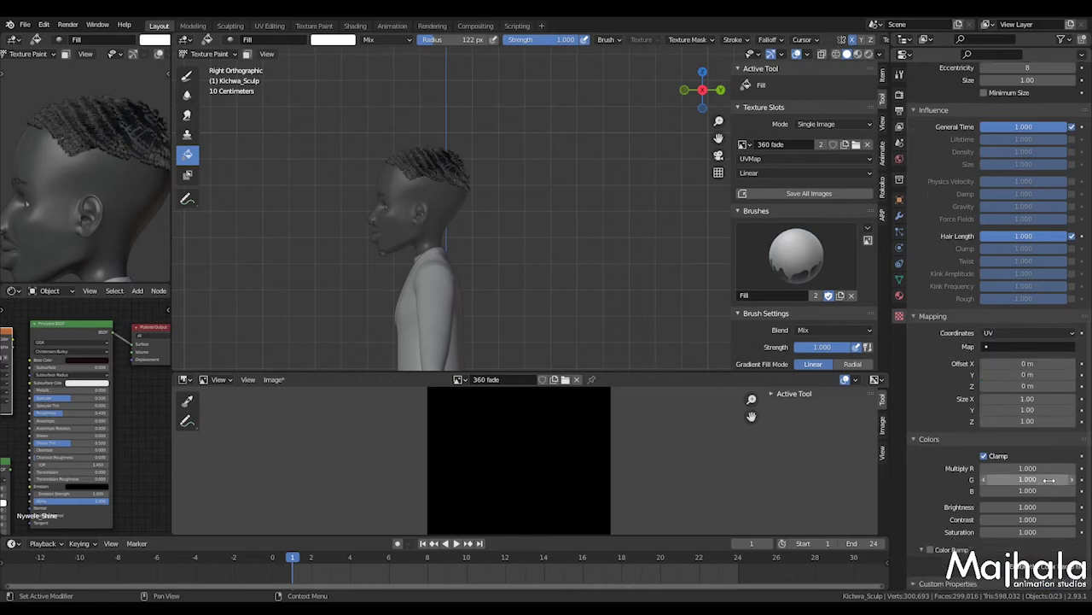
Fill the head with the linear black-to-white gradient, running upward from behind the ear to the lower edge of the wavy hair
scroll(498, 272, up, 8)
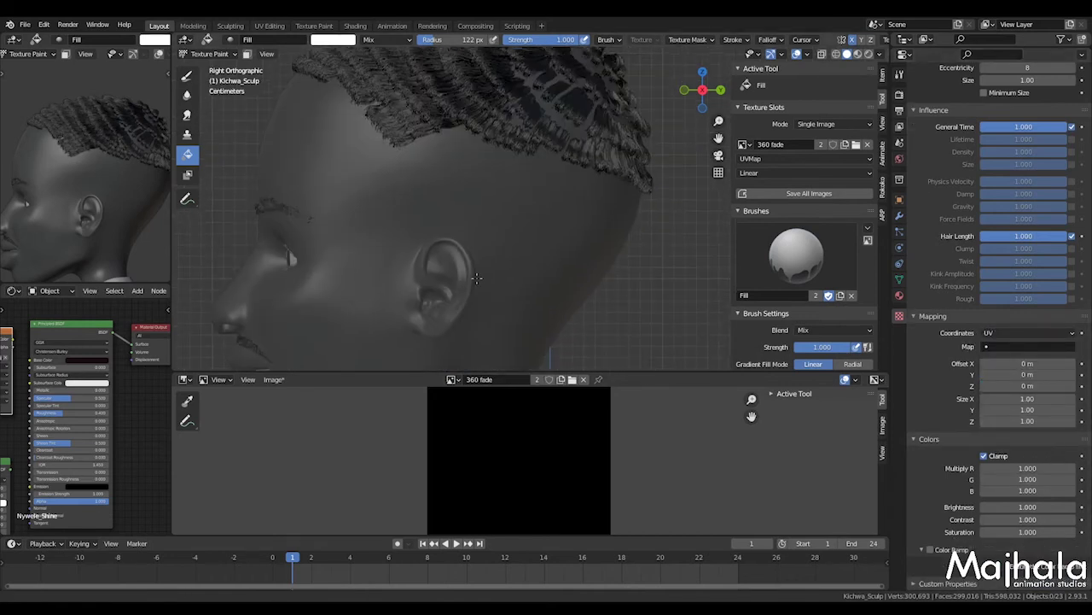
scroll(498, 272, down, 2)
scroll(819, 225, down, 6)
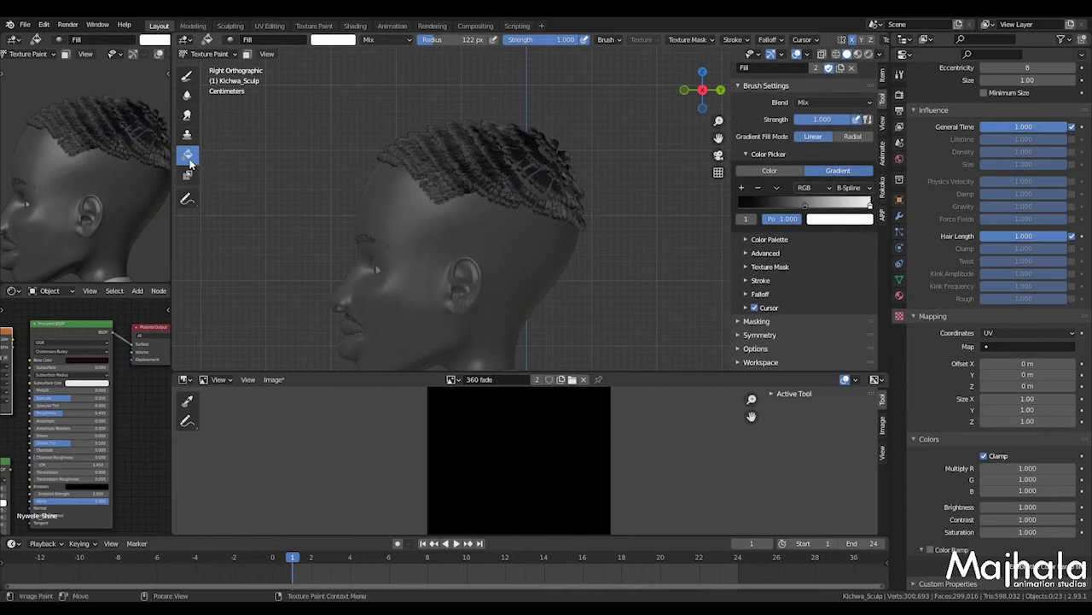
drag(487, 297, 488, 207)
drag(488, 201, 489, 202)
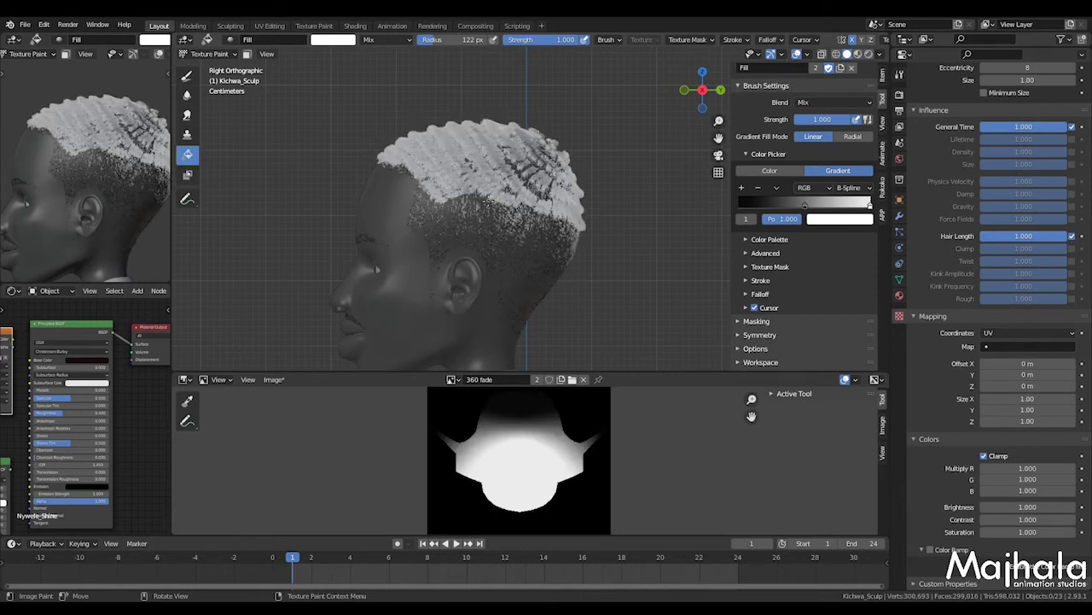
Repaint the fade with a longer vertical gradient fill from the nape below the ear up to the lower edge of the waves
middle_drag(488, 203, 553, 200)
scroll(512, 256, up, 4)
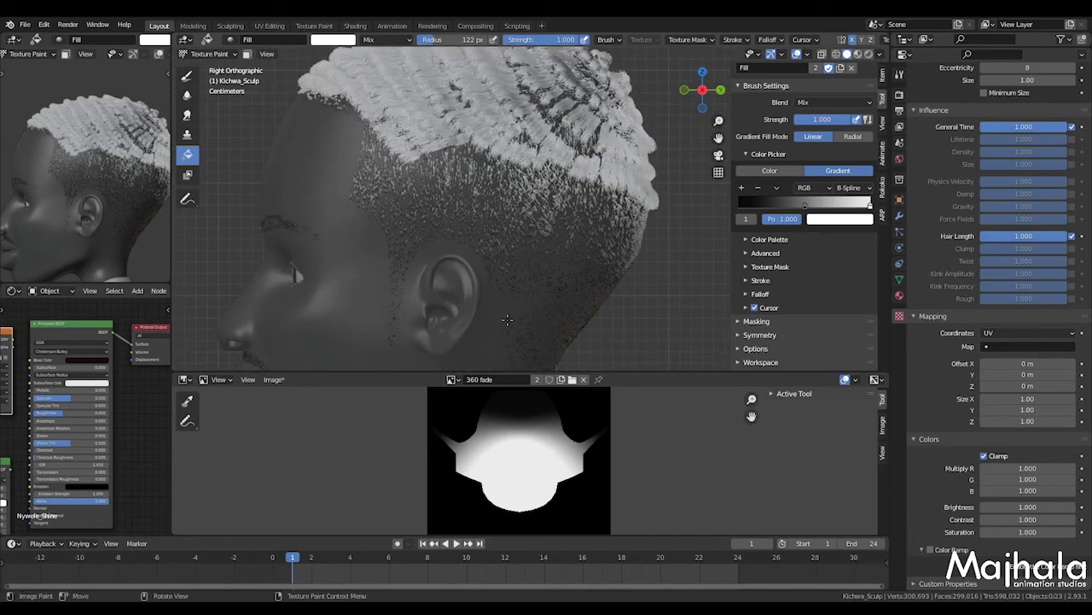
shift+middle_drag(499, 339, 507, 307)
drag(498, 348, 503, 132)
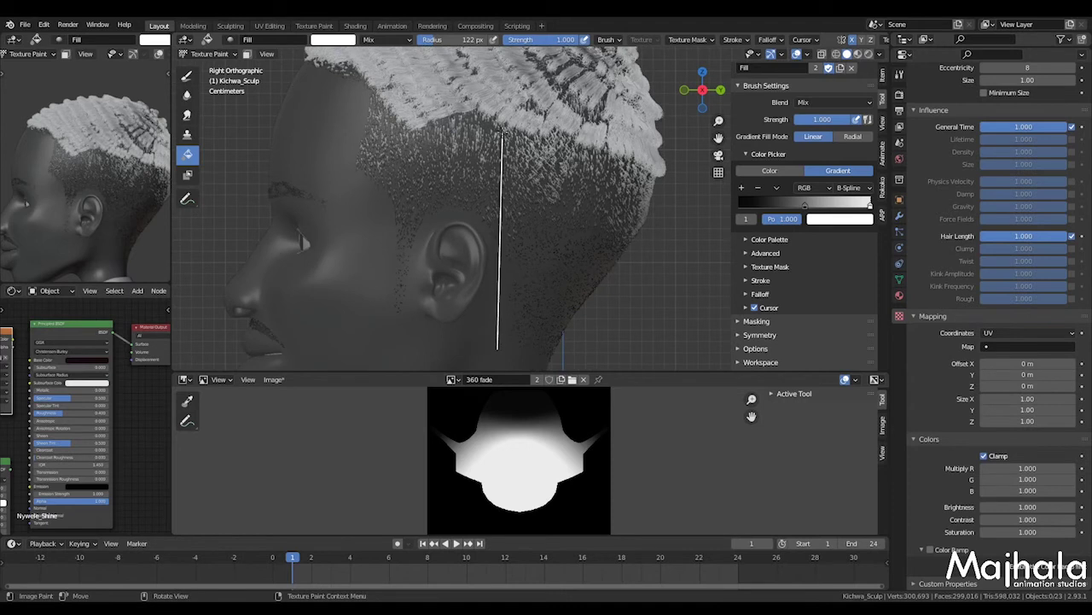
drag(503, 132, 501, 131)
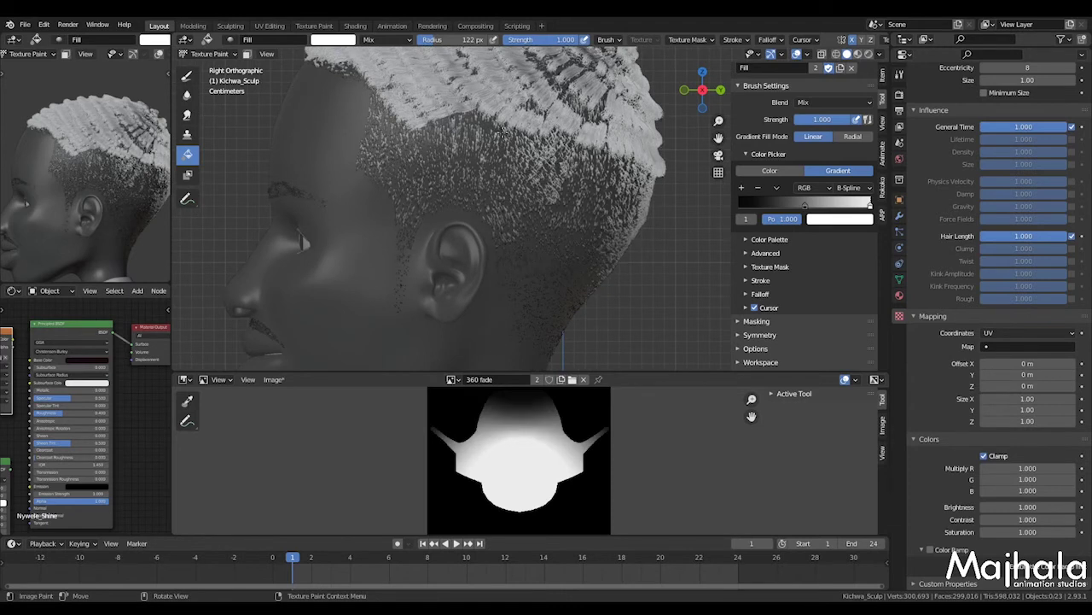
Save the blend file and view the painted 360 fade image
scroll(560, 227, down, 3)
middle_drag(559, 227, 590, 256)
scroll(593, 239, down, 2)
key(ctrl+s)
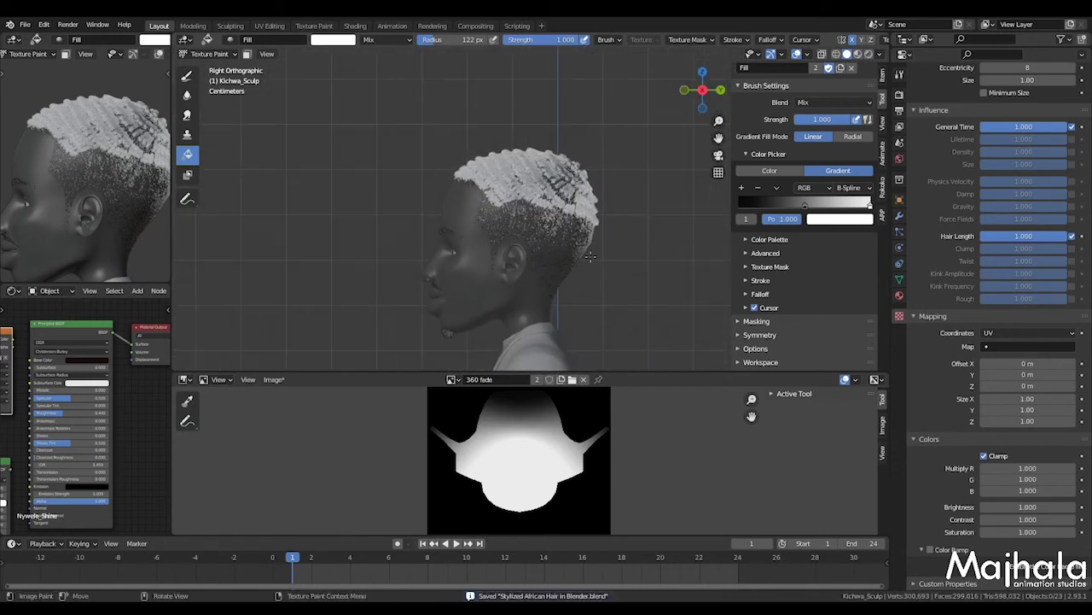
middle_drag(529, 435, 521, 457)
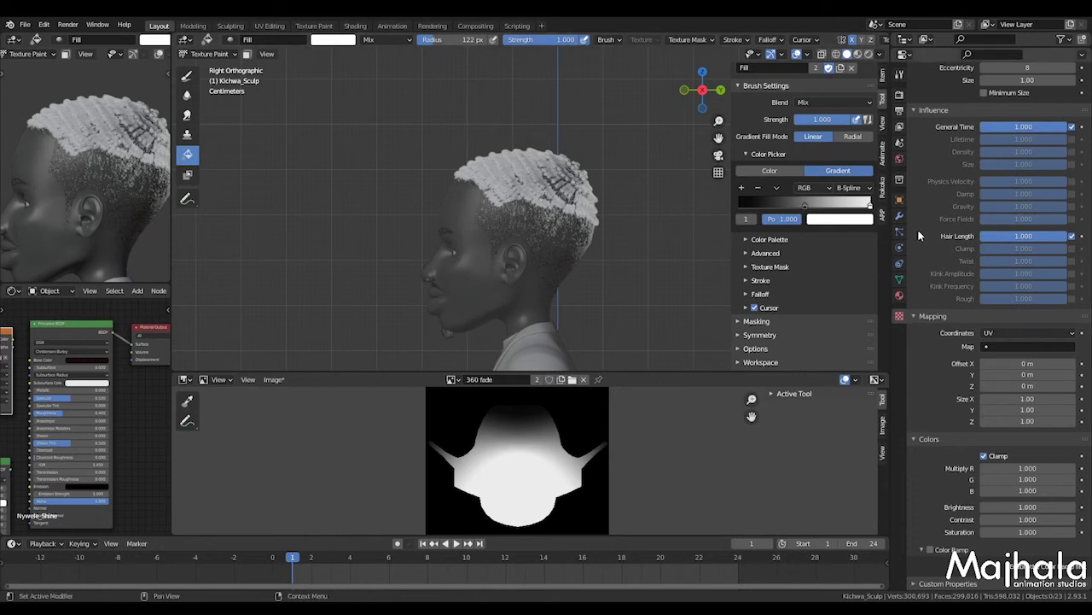
Assign the existing 360 Fade Cut texture to the first texture slot of the 360 Hair Style with fade particle system
scroll(952, 232, up, 15)
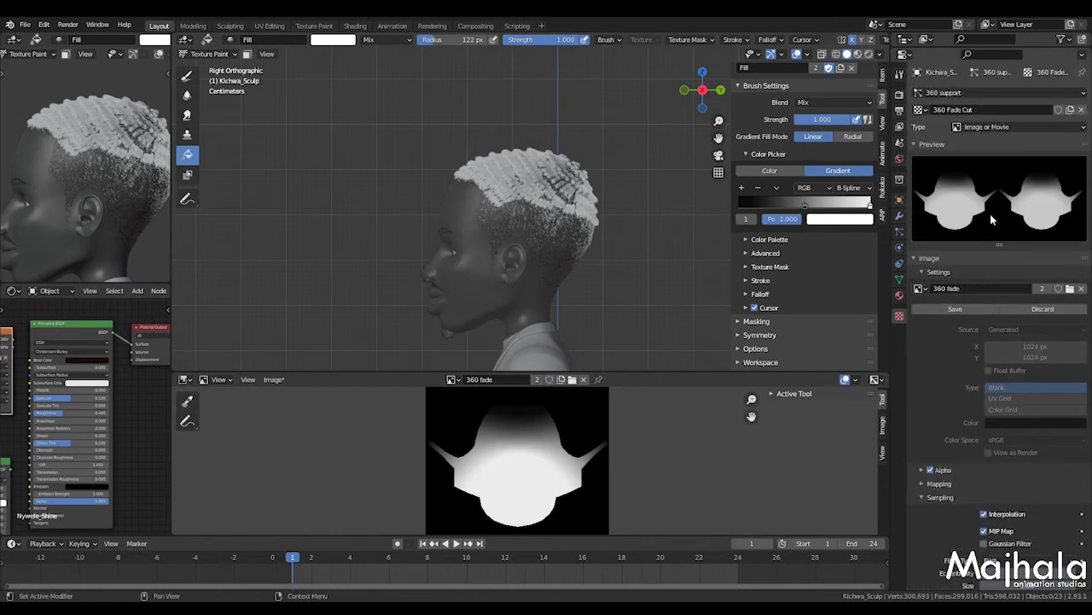
click(900, 231)
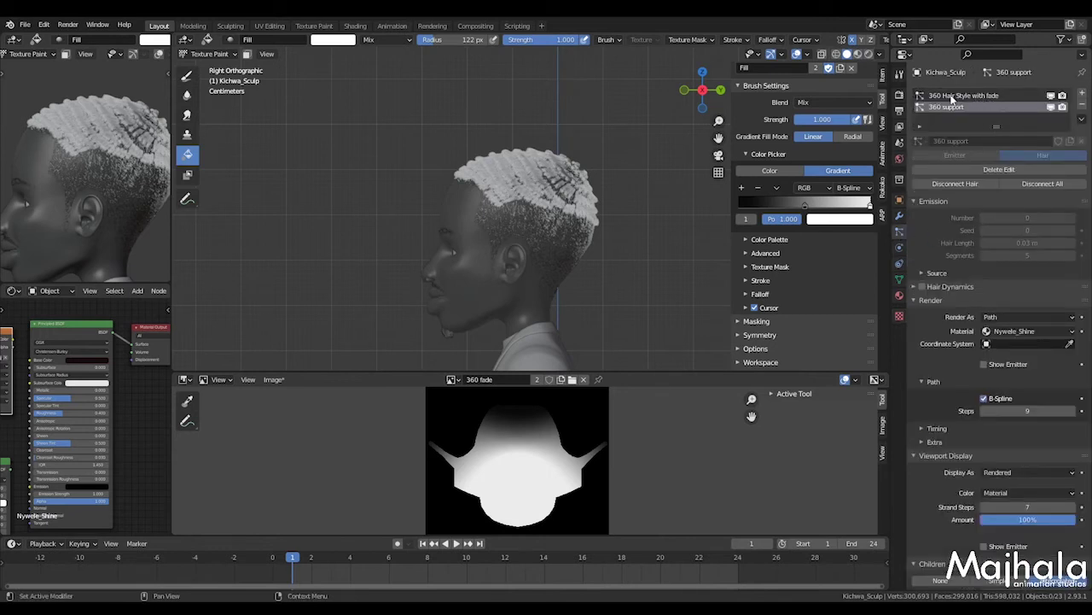
click(989, 99)
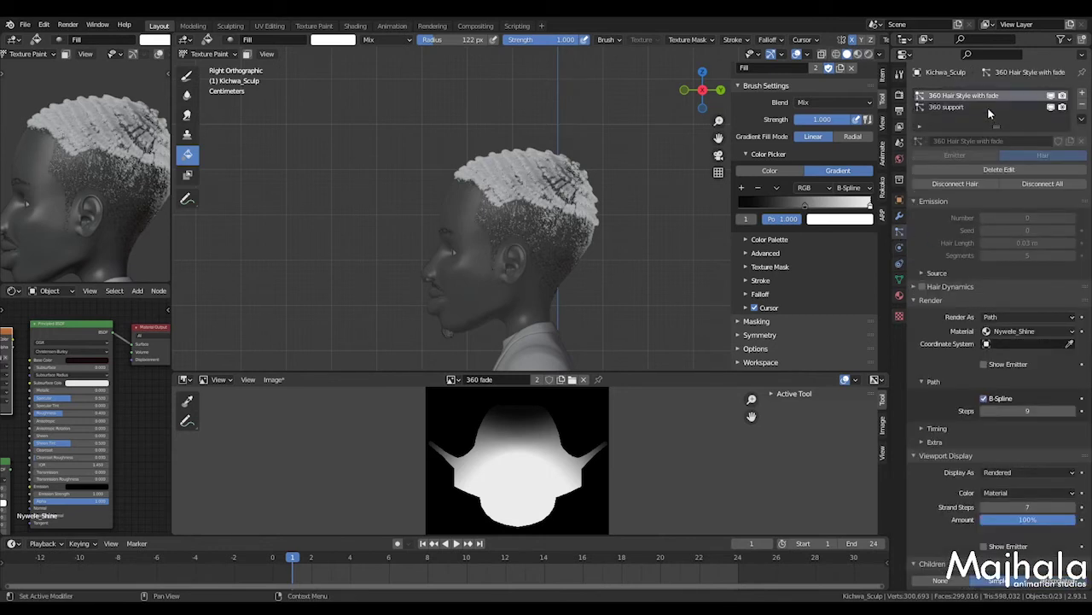
scroll(1007, 504, down, 20)
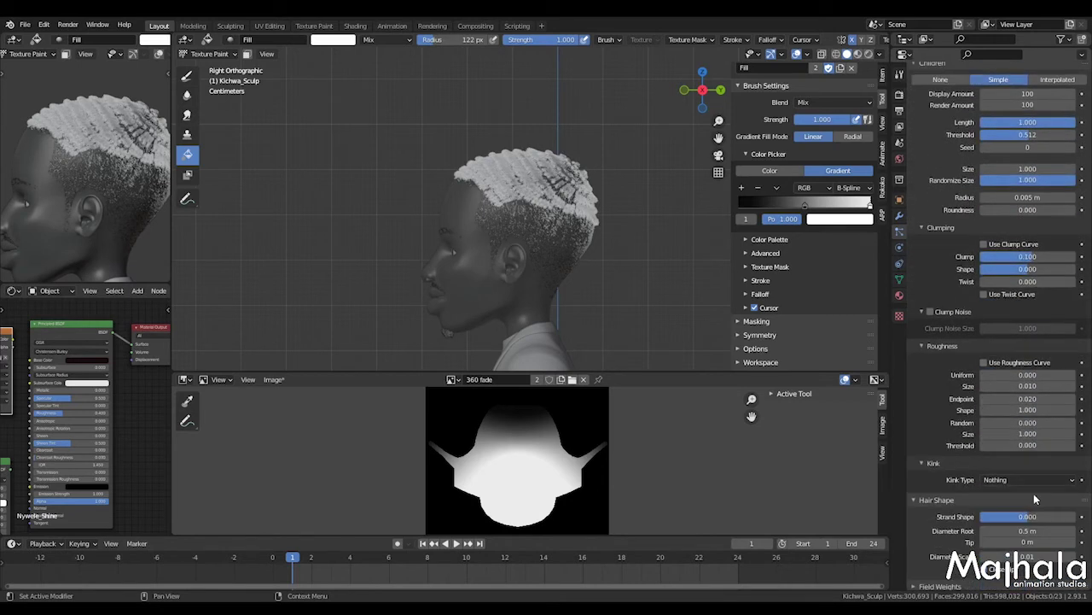
scroll(999, 511, up, 3)
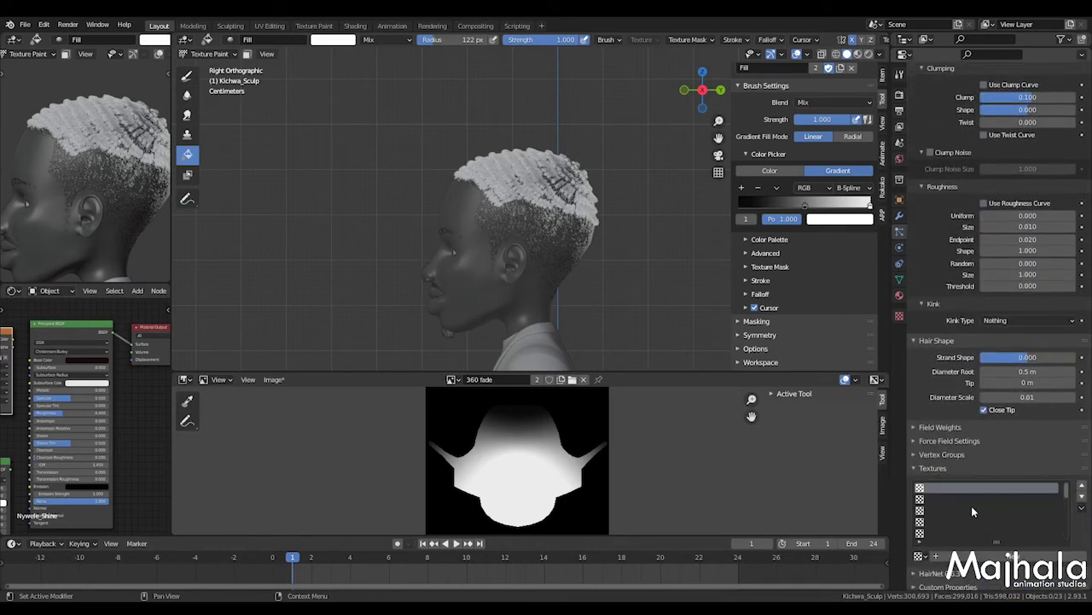
click(921, 555)
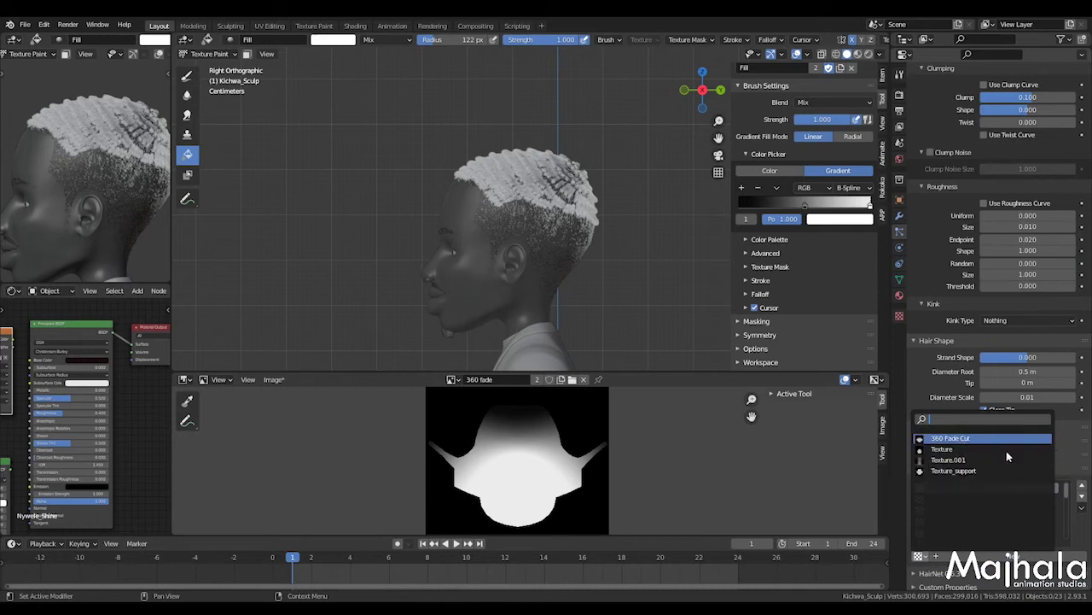
key(Return)
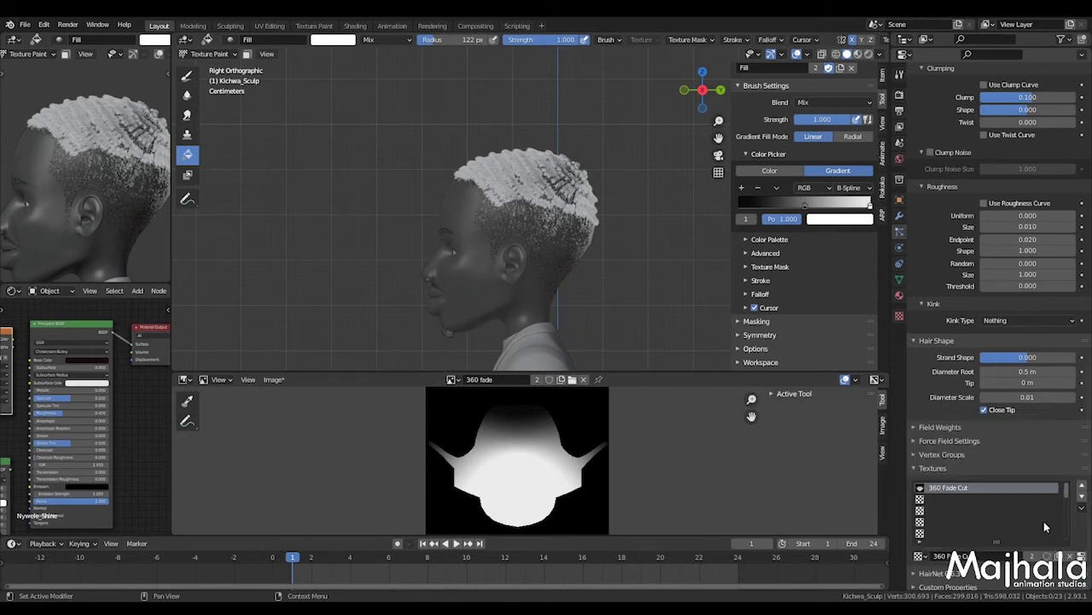
Review the 360 Fade Cut texture's influence and mapping settings, and inspect the faded hair from the back of the head
scroll(977, 344, down, 5)
scroll(977, 343, down, 10)
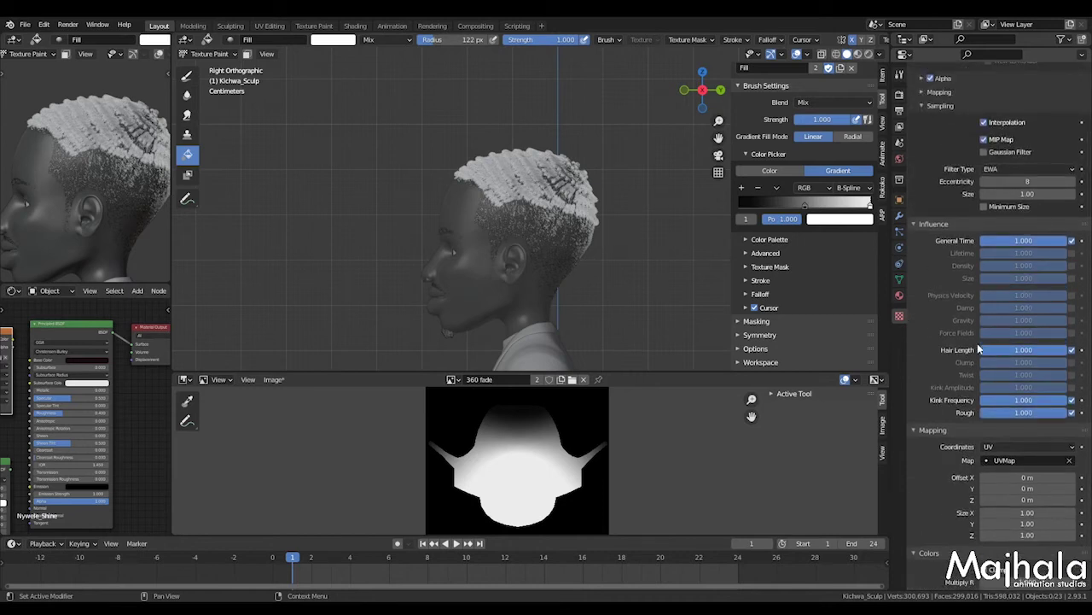
scroll(977, 343, up, 6)
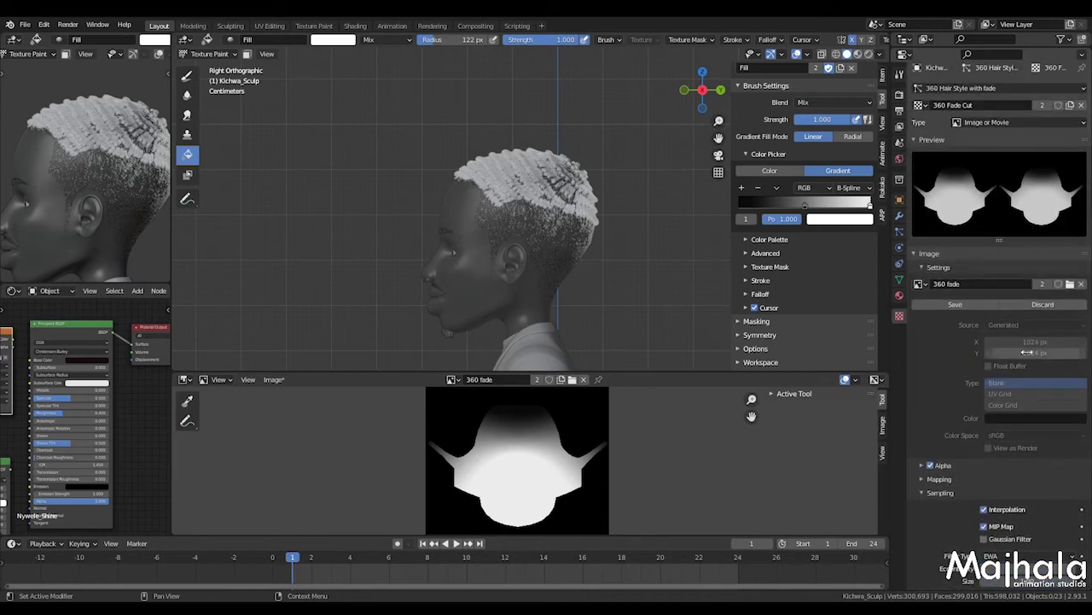
scroll(1017, 439, down, 10)
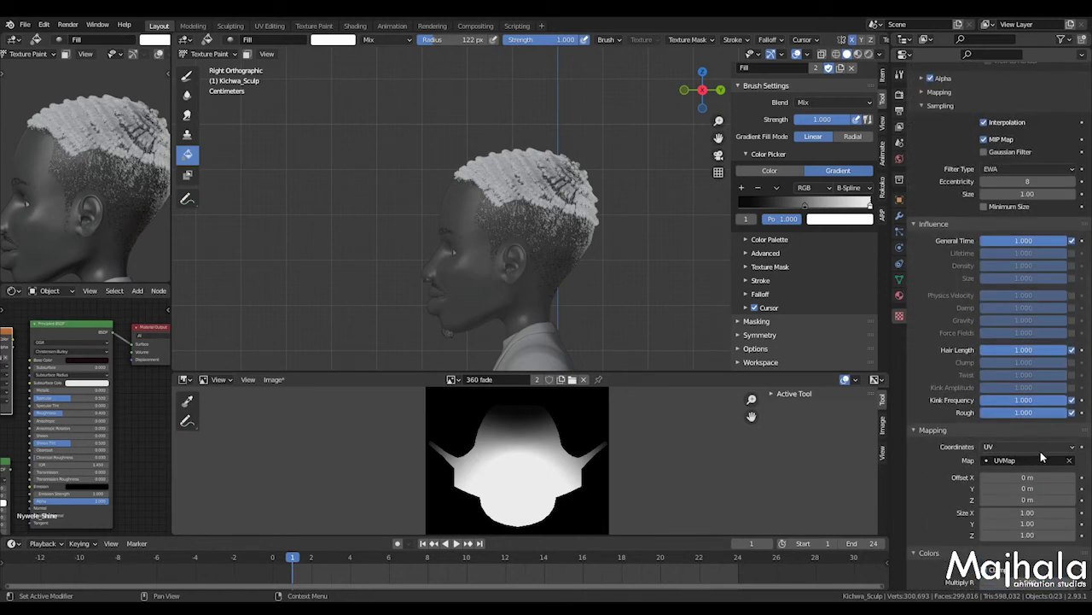
scroll(526, 266, up, 2)
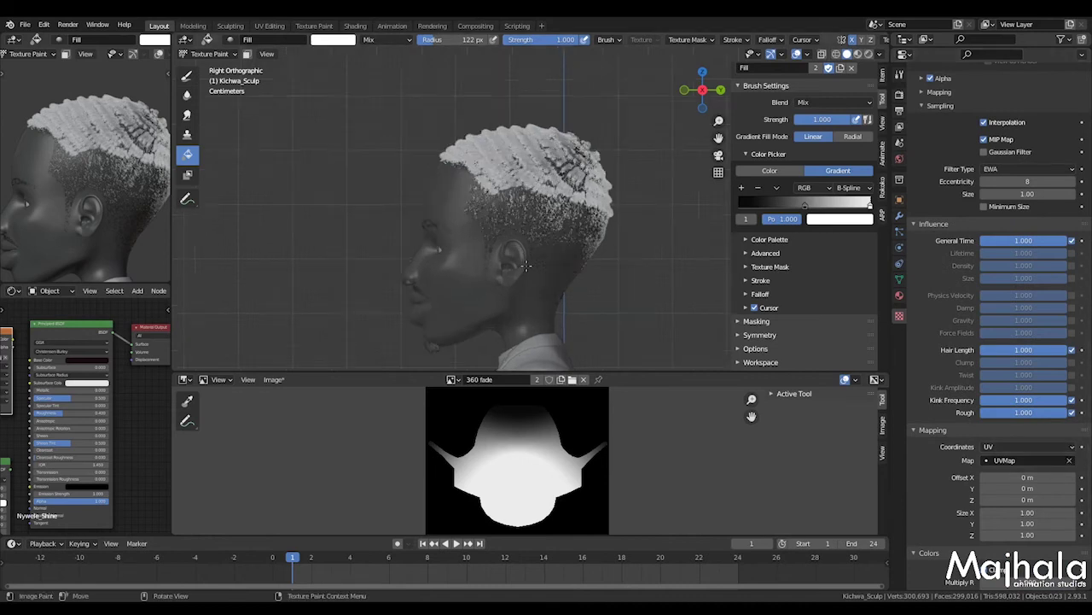
scroll(525, 265, up, 4)
middle_drag(332, 279, 632, 338)
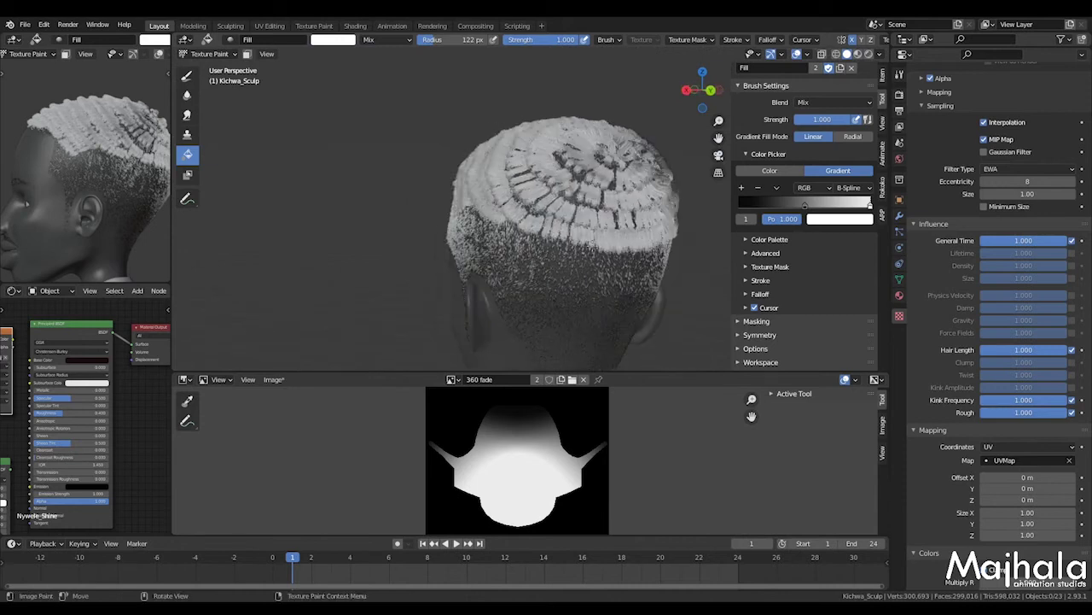
key(KP_3)
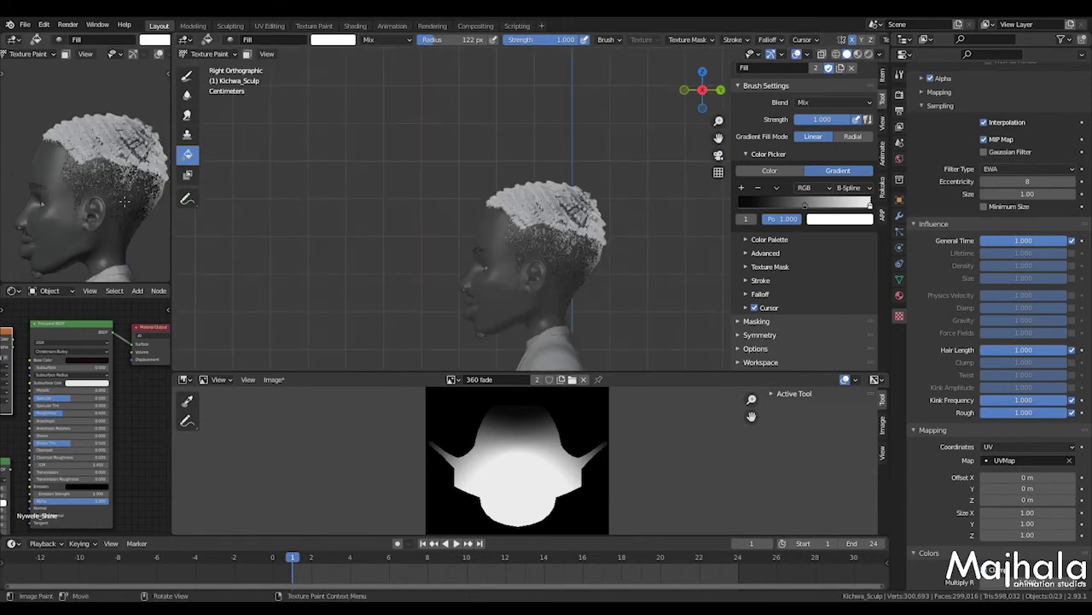
Switch the small viewport to Material Preview shading and inspect the faded hair close up above the ear
shift+middle_drag(125, 201, 115, 202)
scroll(114, 40, down, 5)
scroll(157, 57, down, 3)
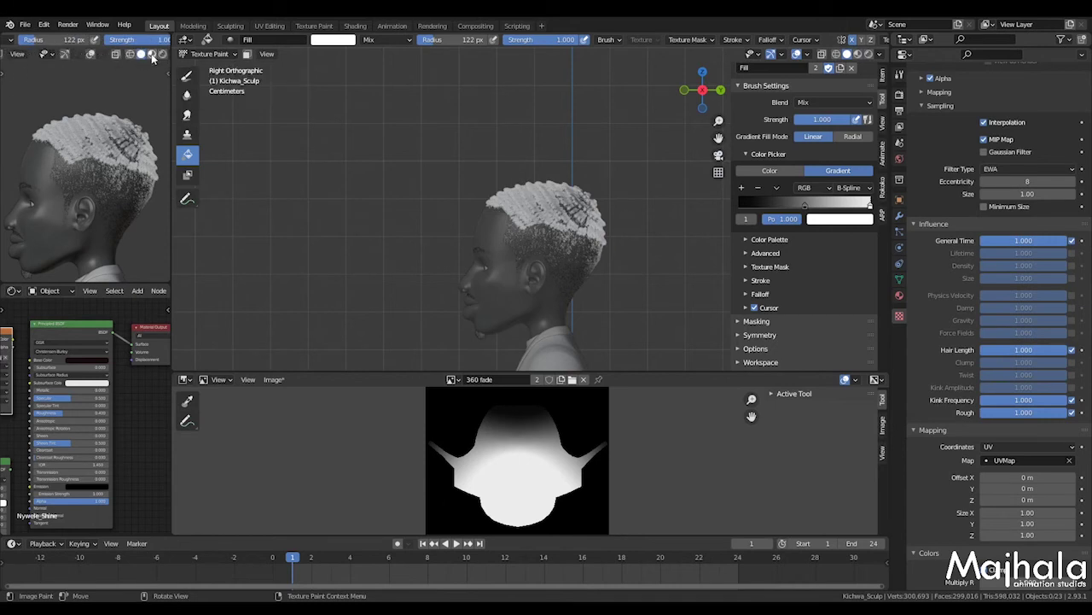
click(152, 55)
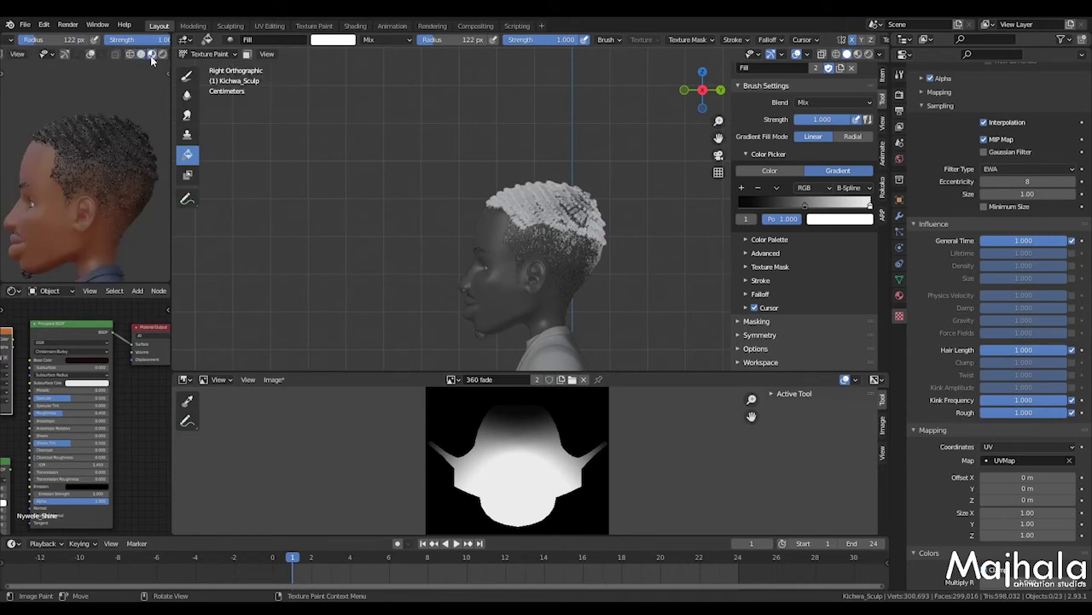
scroll(87, 162, up, 5)
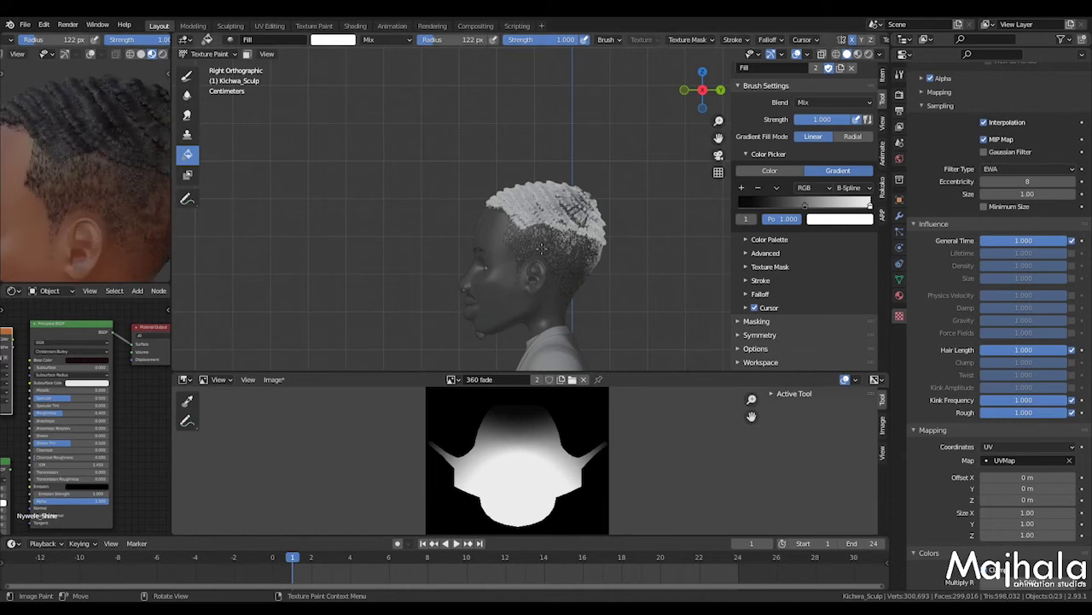
scroll(541, 239, up, 4)
scroll(542, 239, down, 1)
Set the children display amount of the 360 support particle system to 100
scroll(965, 148, up, 10)
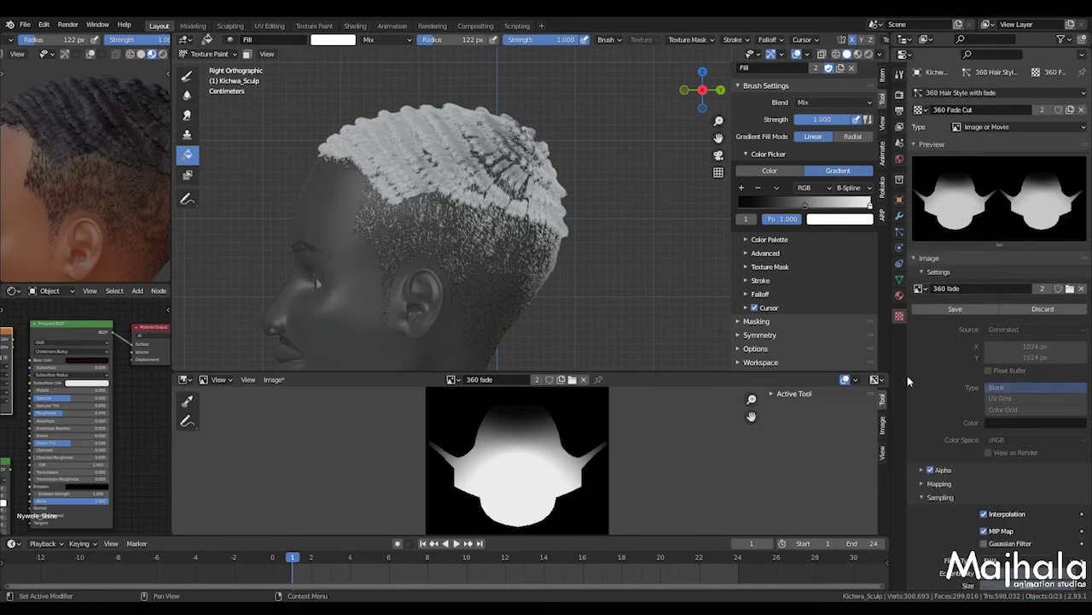
click(900, 232)
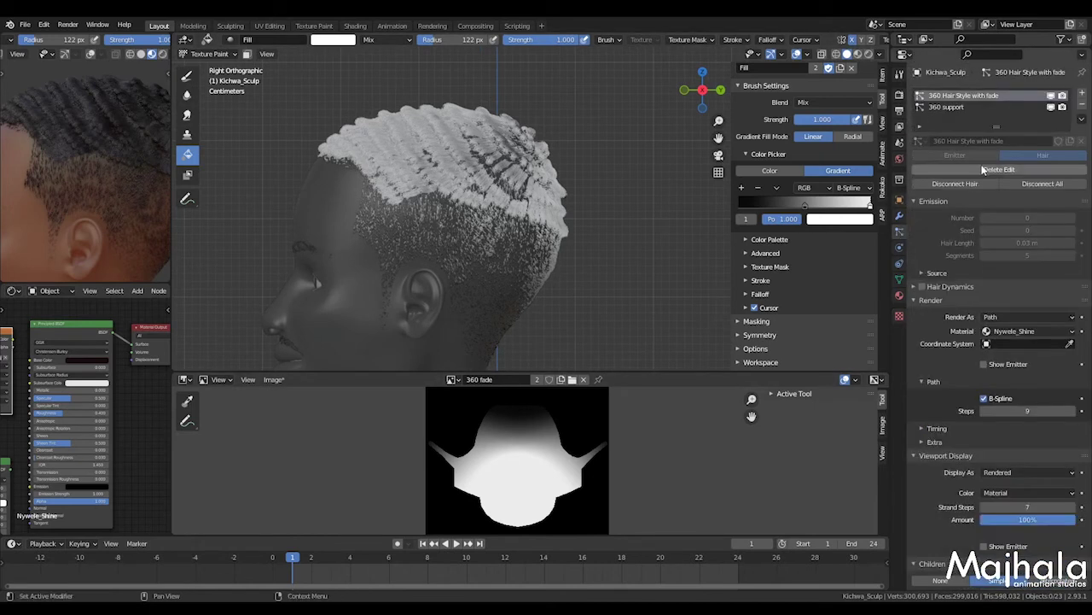
click(945, 108)
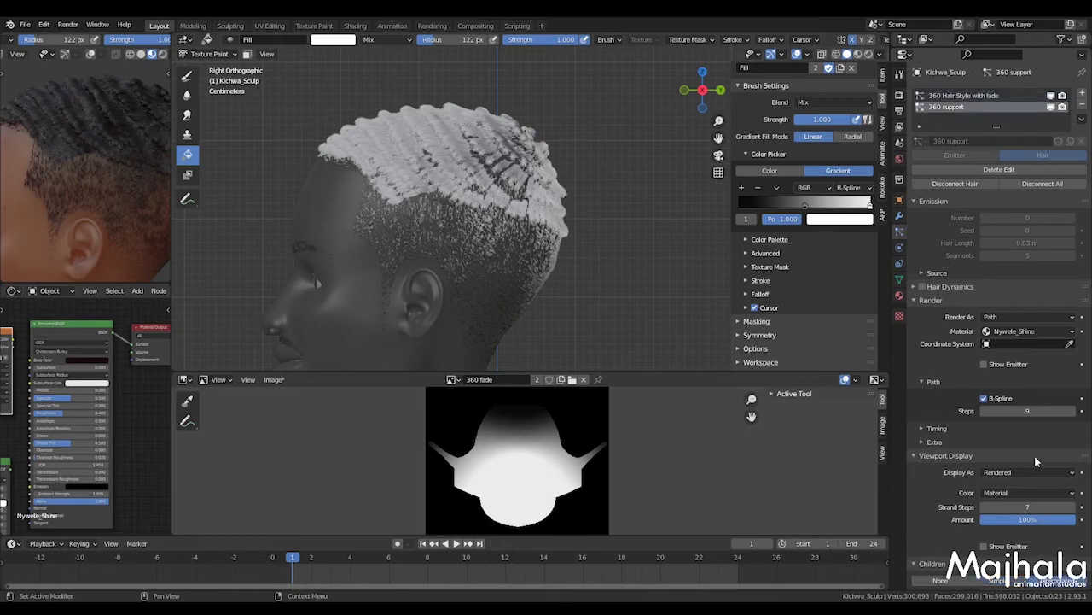
scroll(1039, 454, down, 4)
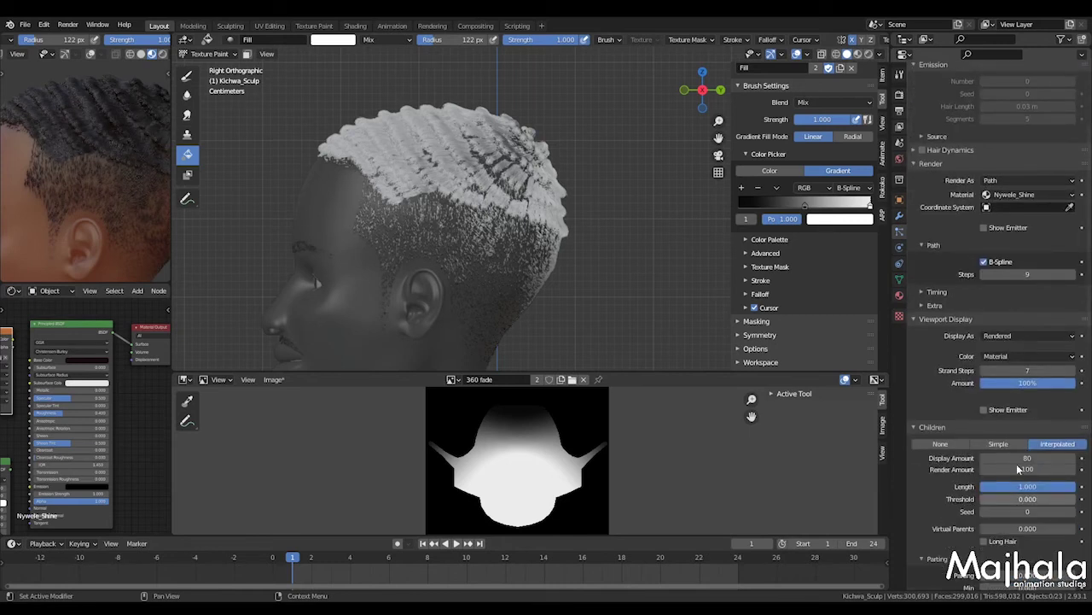
click(1014, 457)
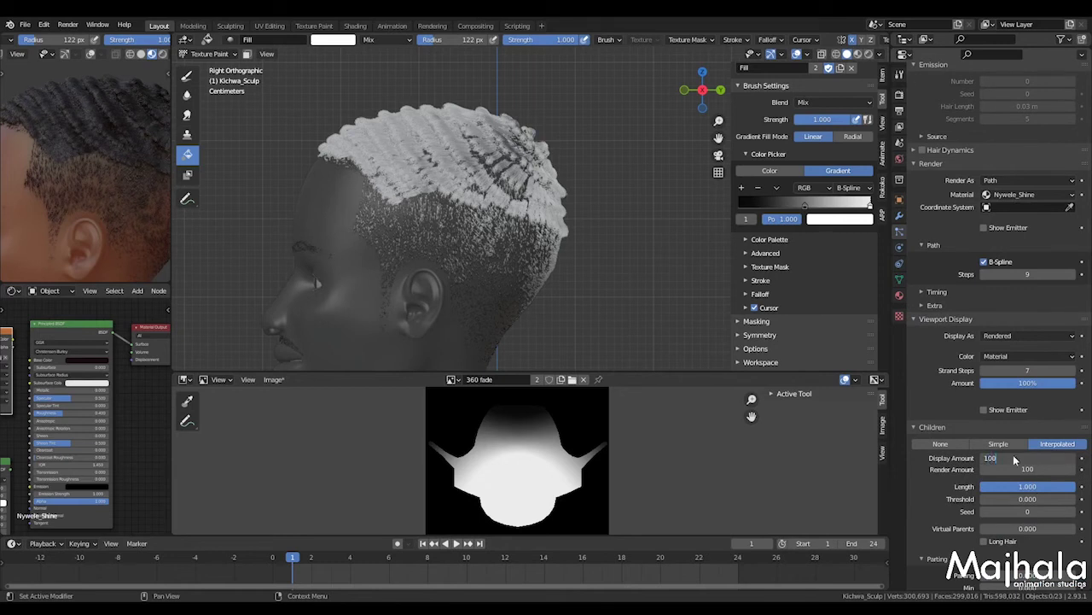
key(Return)
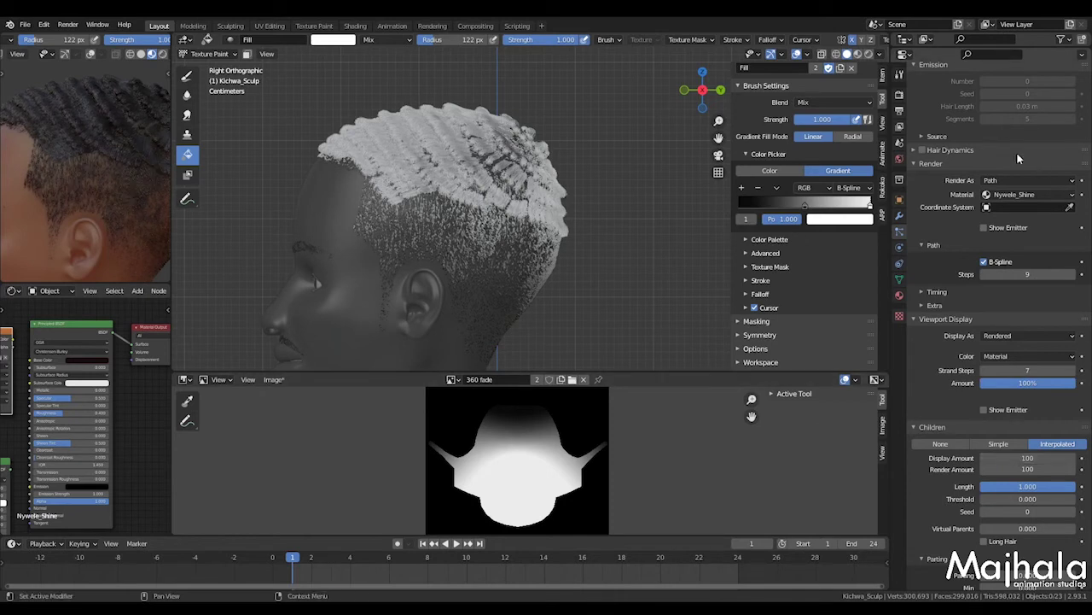
Set the children display amount of the 360 Hair Style with fade particle system to 70
scroll(954, 321, up, 3)
scroll(954, 321, up, 1)
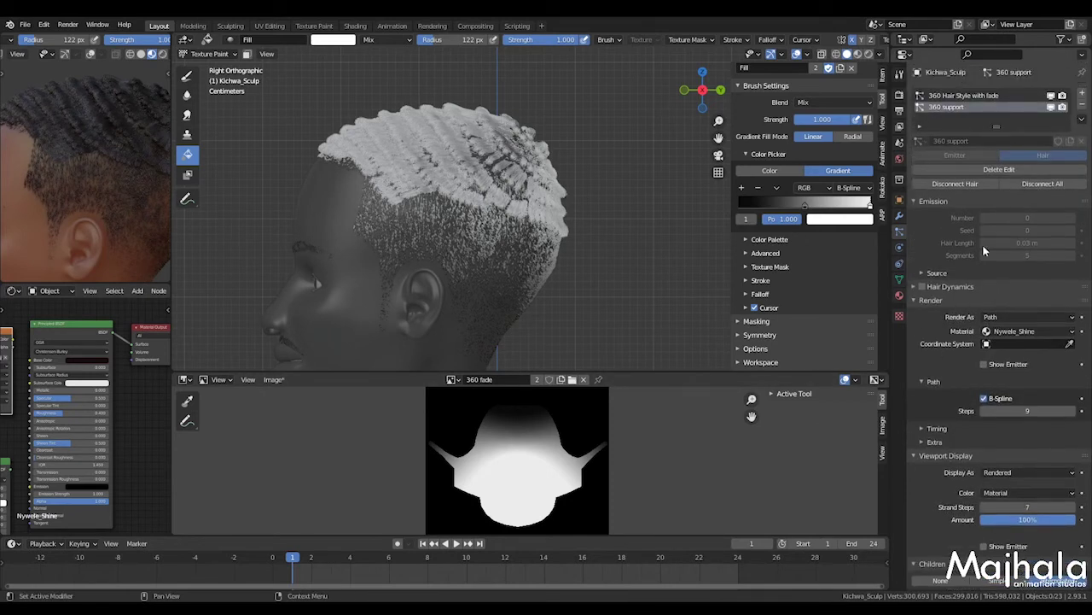
click(982, 95)
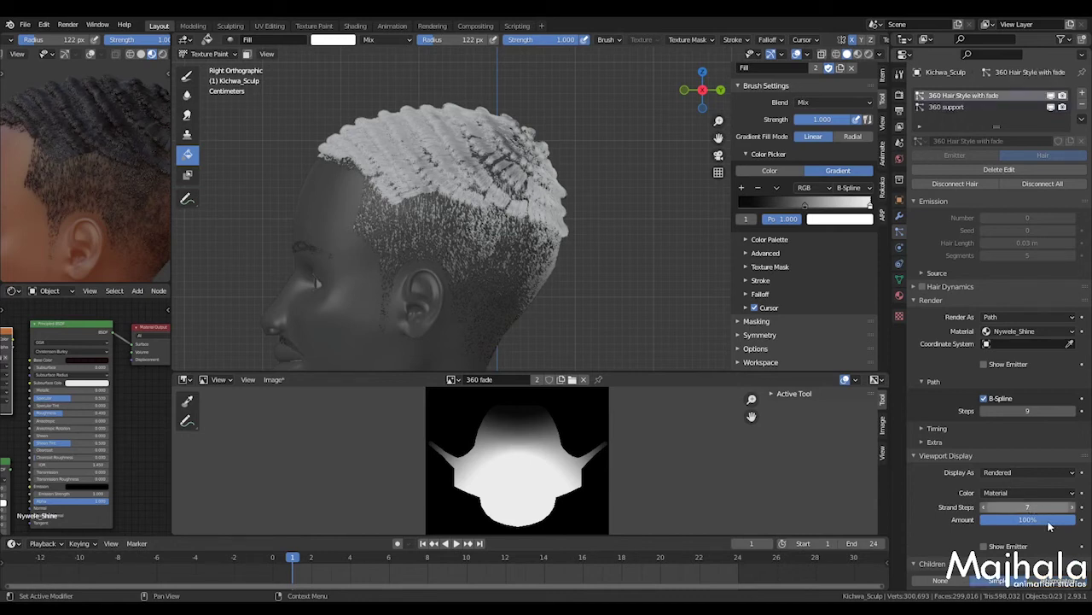
scroll(1054, 525, down, 6)
click(1032, 368)
text(7)
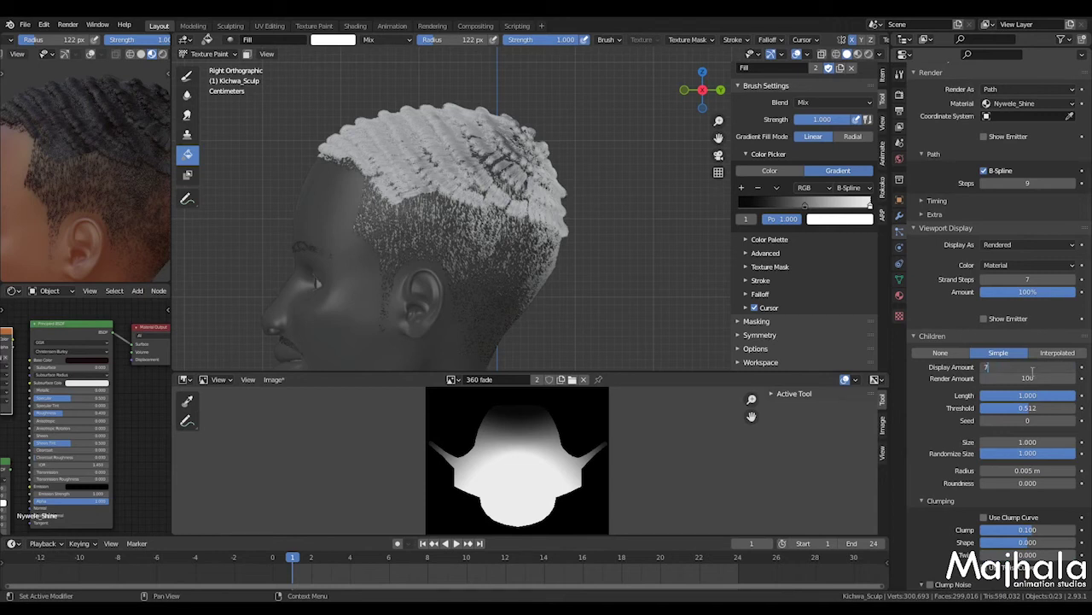
text(0)
key(Return)
Try a children display amount of 10 on the 360 Hair Style with fade particle system
scroll(1025, 324, up, 7)
scroll(1027, 328, down, 9)
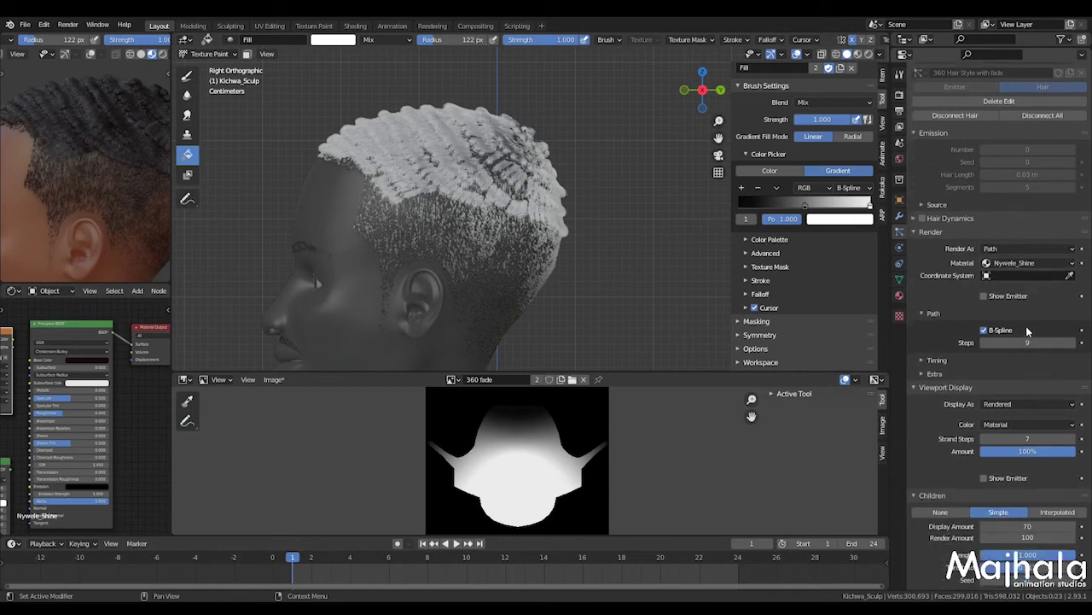
click(1026, 299)
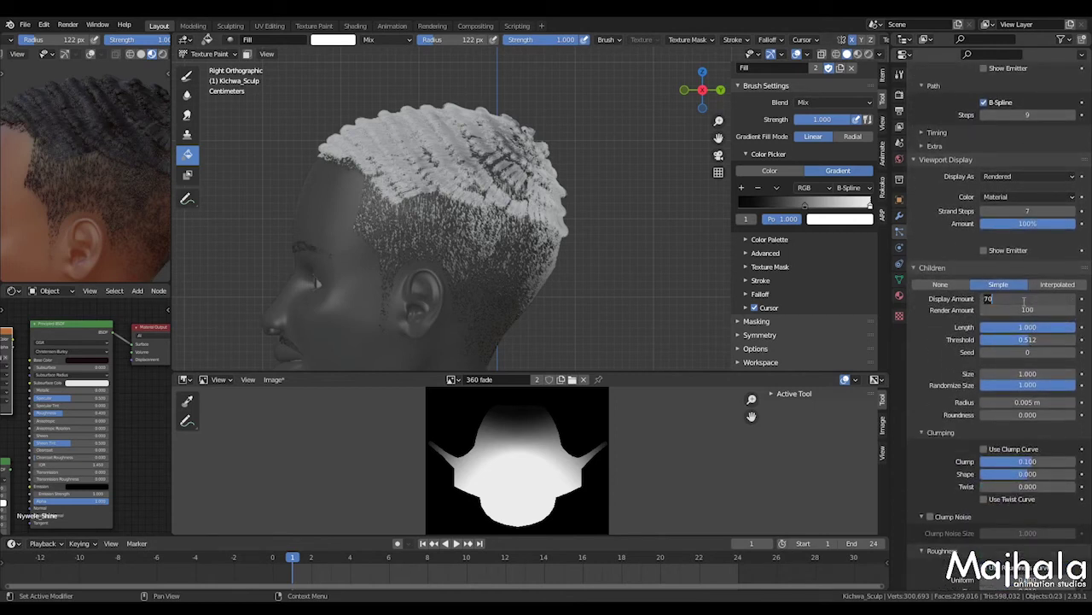
text(10)
key(Return)
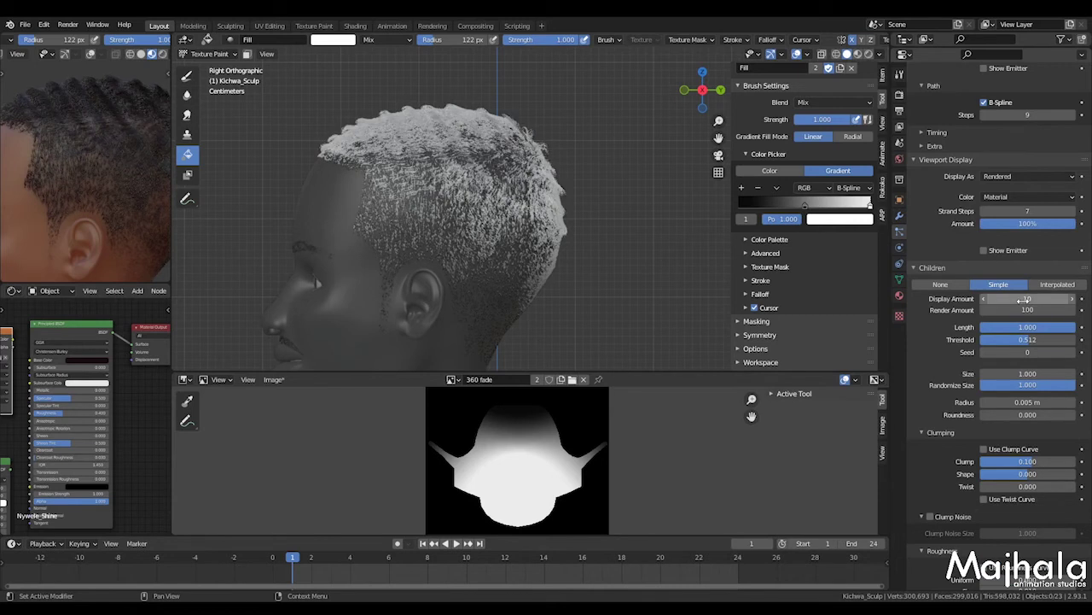
Set the children display amount of the 360 Hair Style with fade particle system to 20
click(1024, 298)
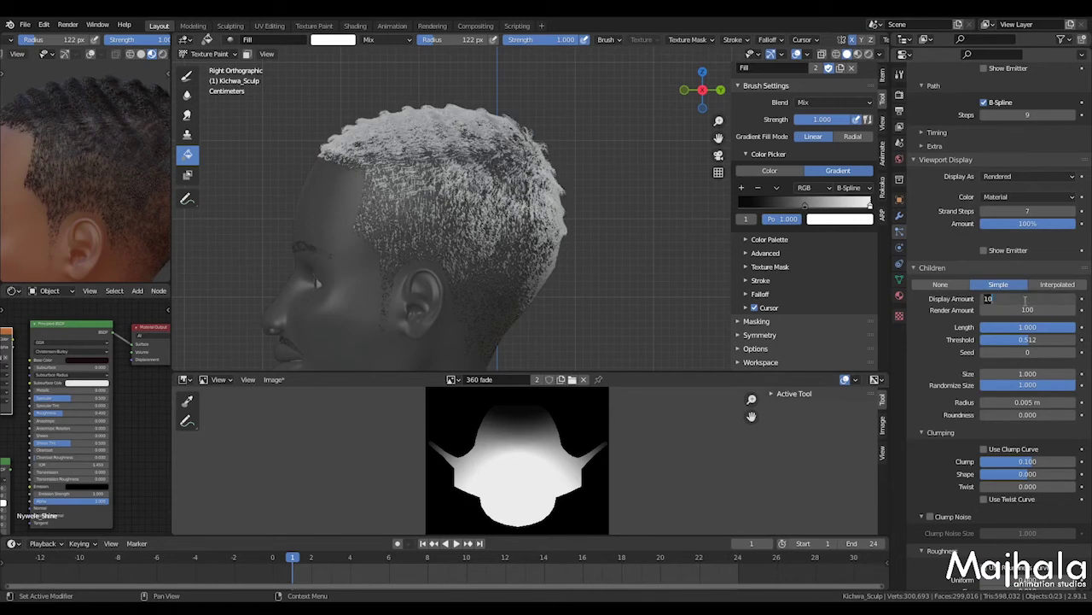
text(20)
key(Return)
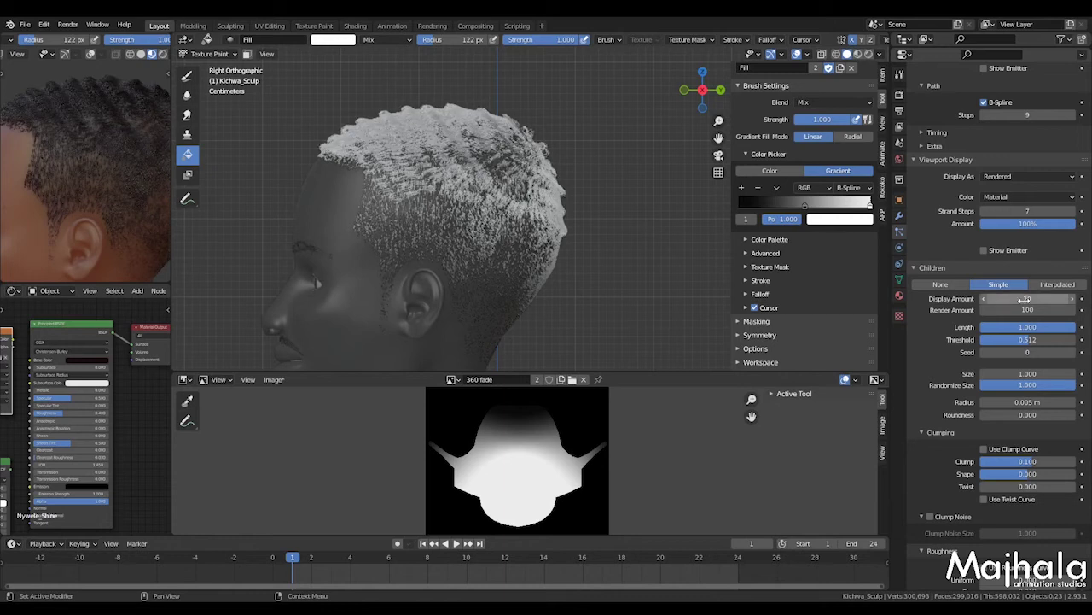
Widen the Material Preview viewport and inspect the waves and fade from above, the front and the side of the head
drag(169, 182, 317, 177)
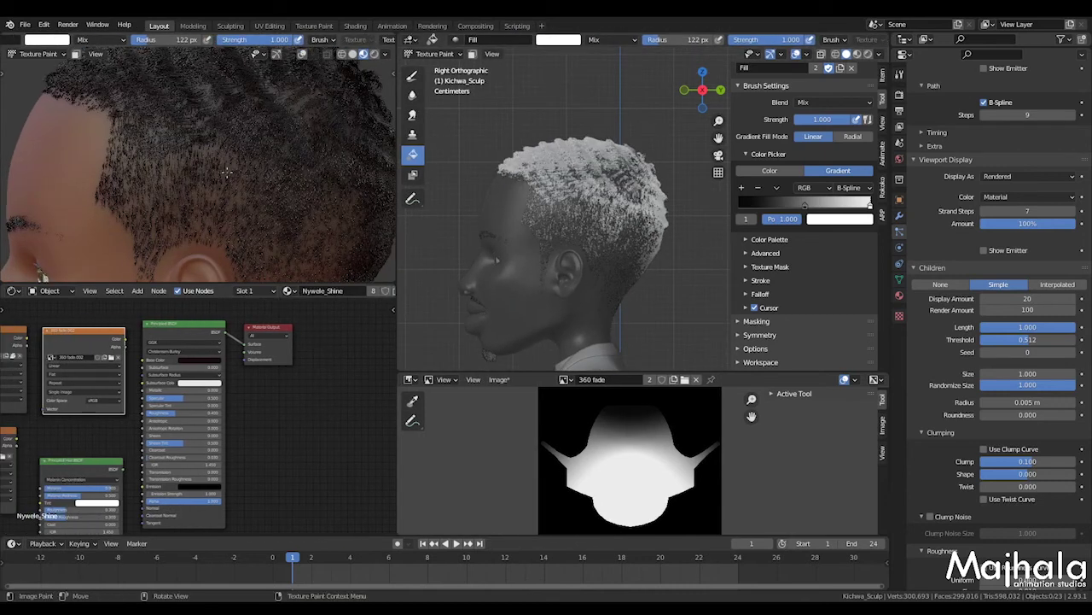
scroll(224, 170, down, 6)
mouse_move(216, 170)
middle_down()
mouse_move(222, 180)
mouse_move(223, 166)
middle_up()
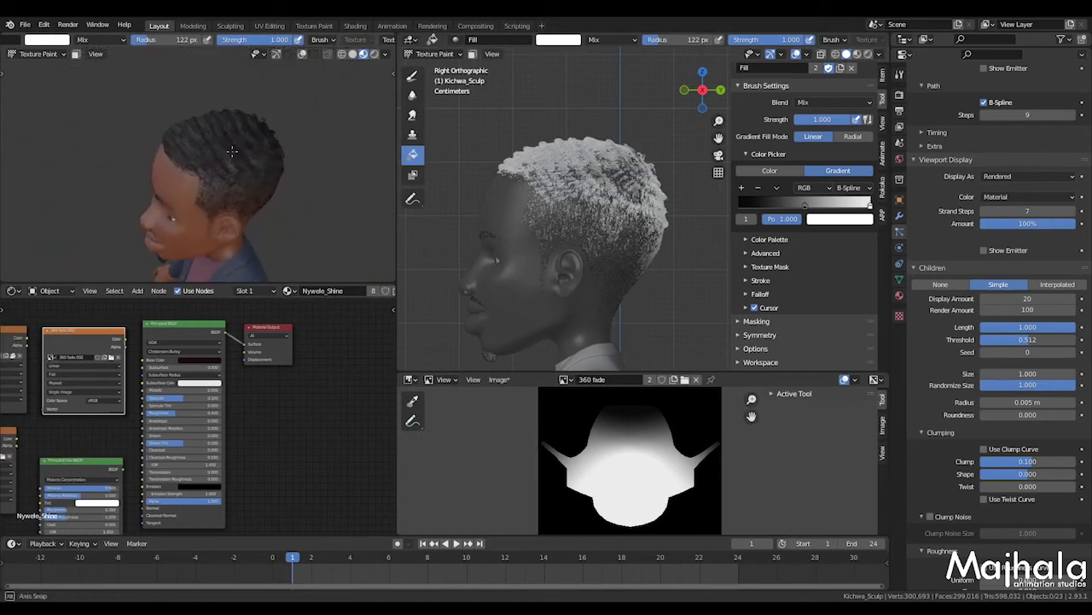
scroll(222, 153, up, 3)
mouse_move(220, 148)
middle_down()
mouse_move(277, 159)
mouse_move(245, 164)
mouse_move(295, 163)
mouse_move(264, 149)
mouse_move(221, 152)
middle_up()
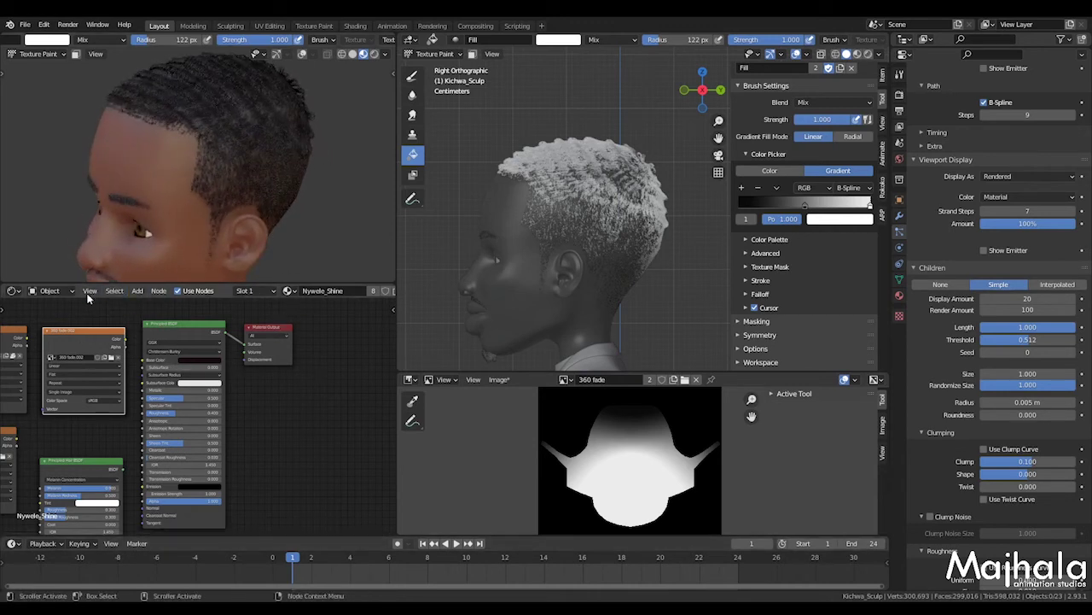
middle_drag(240, 187, 297, 202)
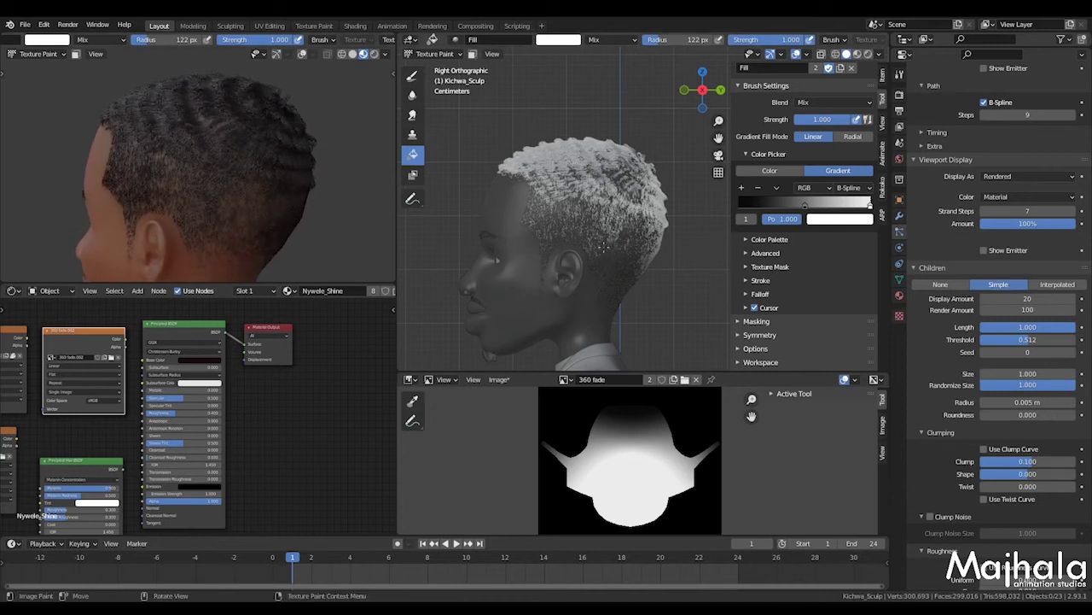
Try several upward linear gradient fills on the 360 fade texture in side view, from the neck and ear area toward the crown
scroll(578, 223, up, 2)
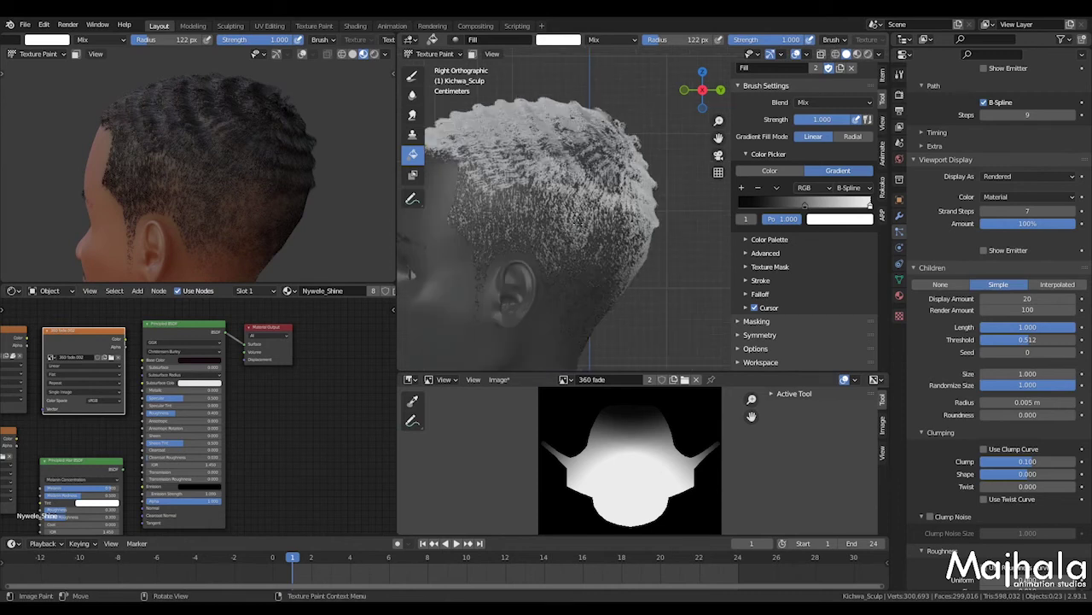
scroll(569, 254, down, 4)
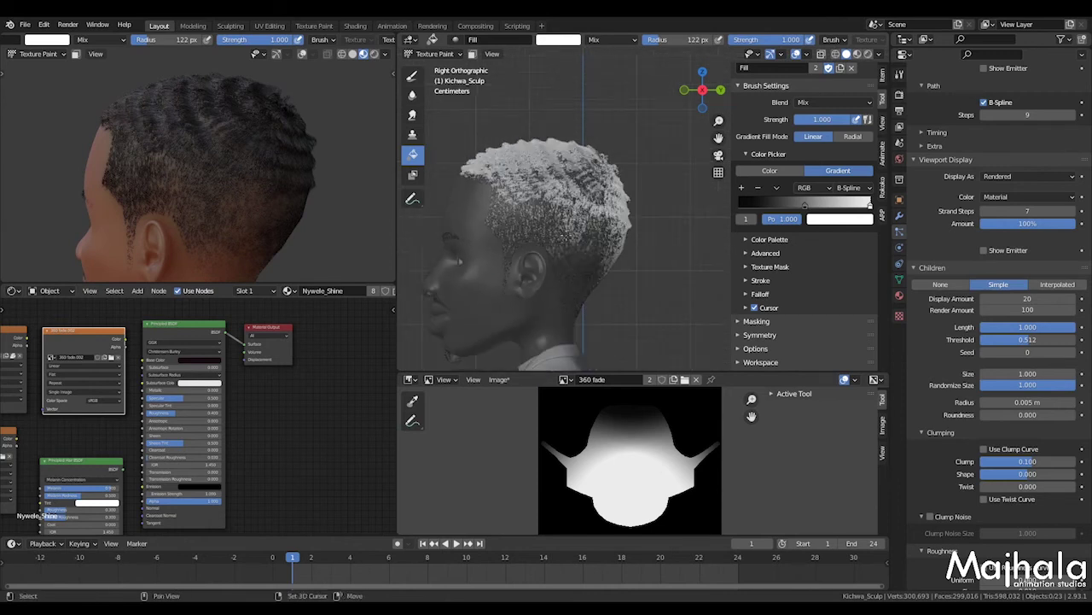
scroll(523, 247, up, 2)
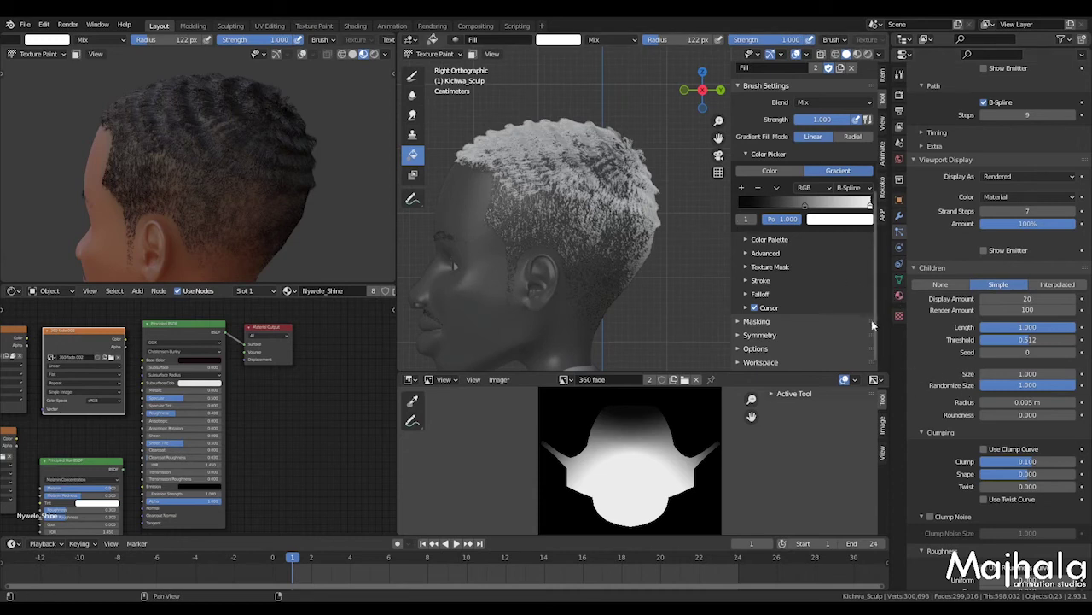
scroll(593, 324, down, 2)
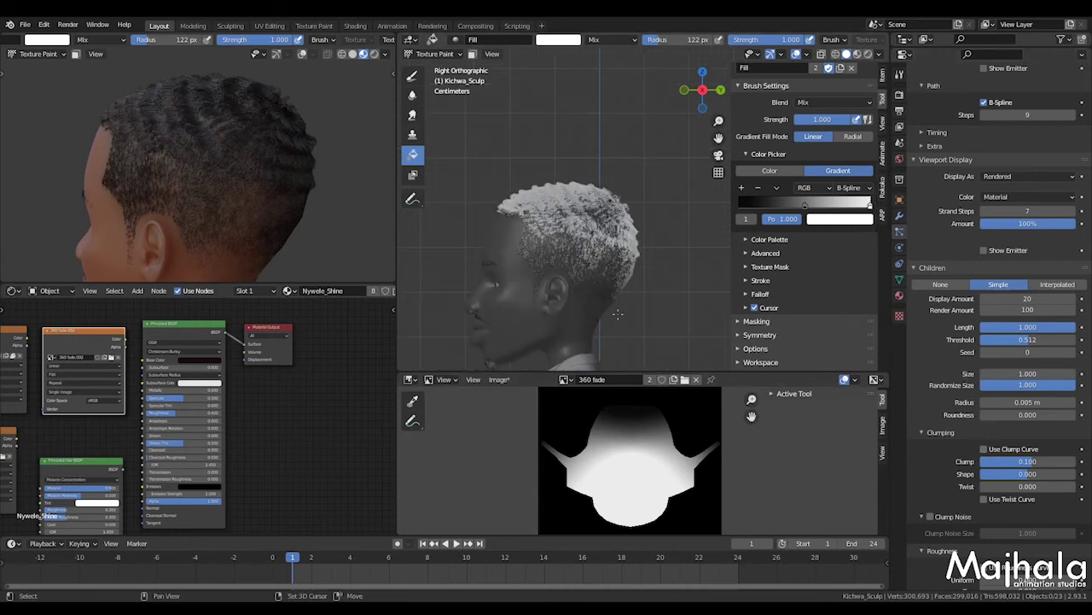
scroll(819, 211, up, 8)
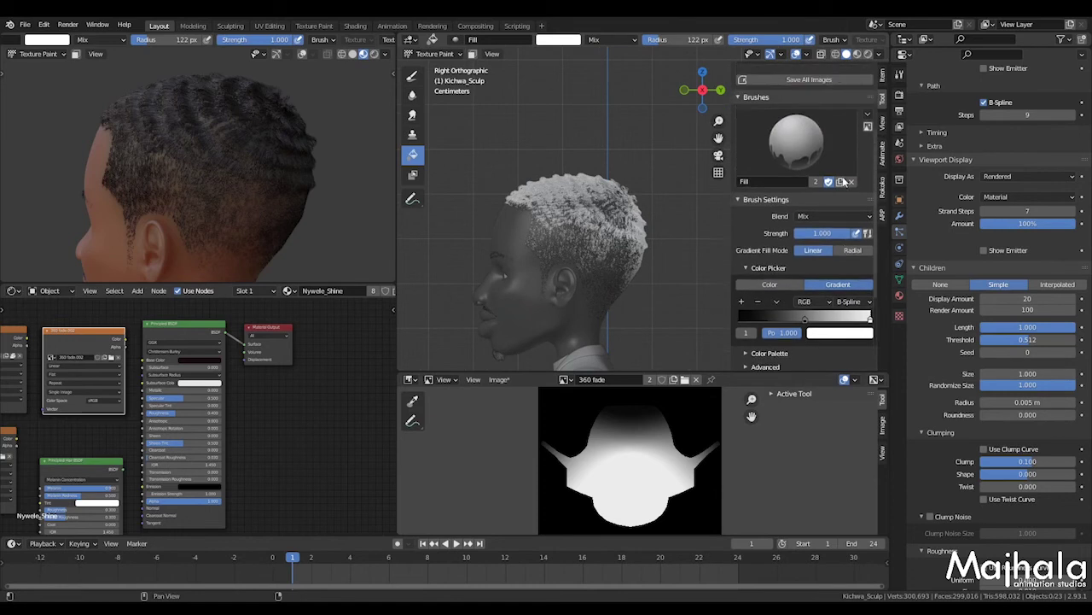
scroll(596, 295, up, 6)
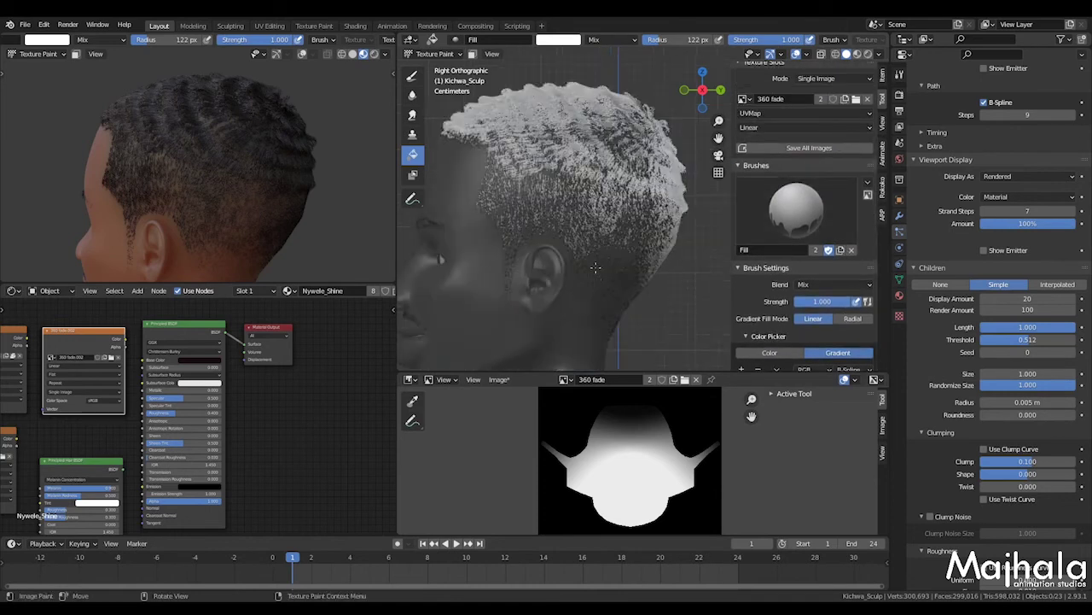
scroll(609, 278, down, 3)
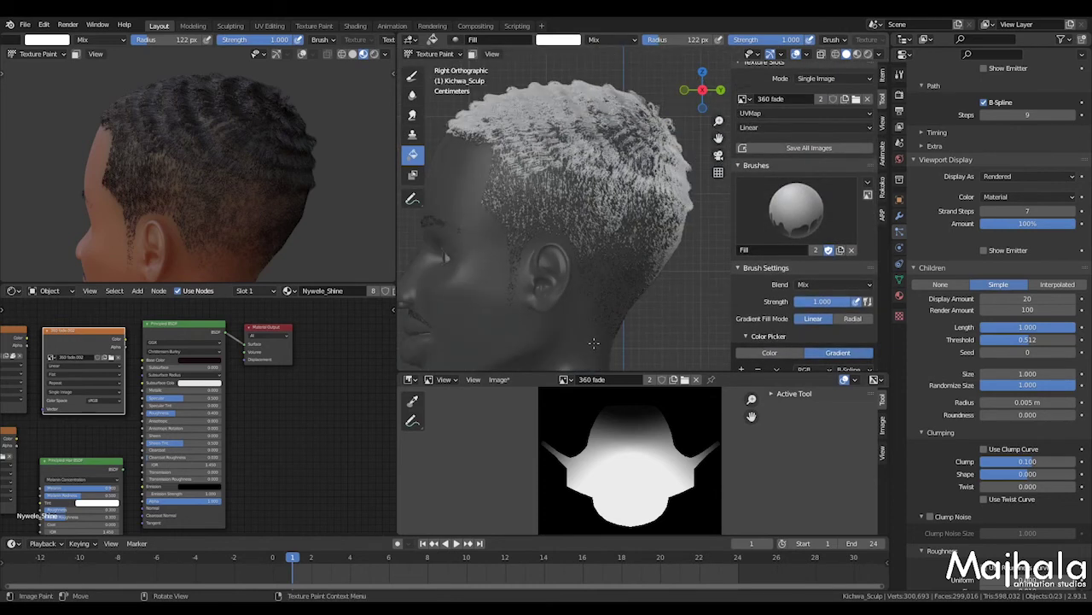
drag(588, 341, 580, 125)
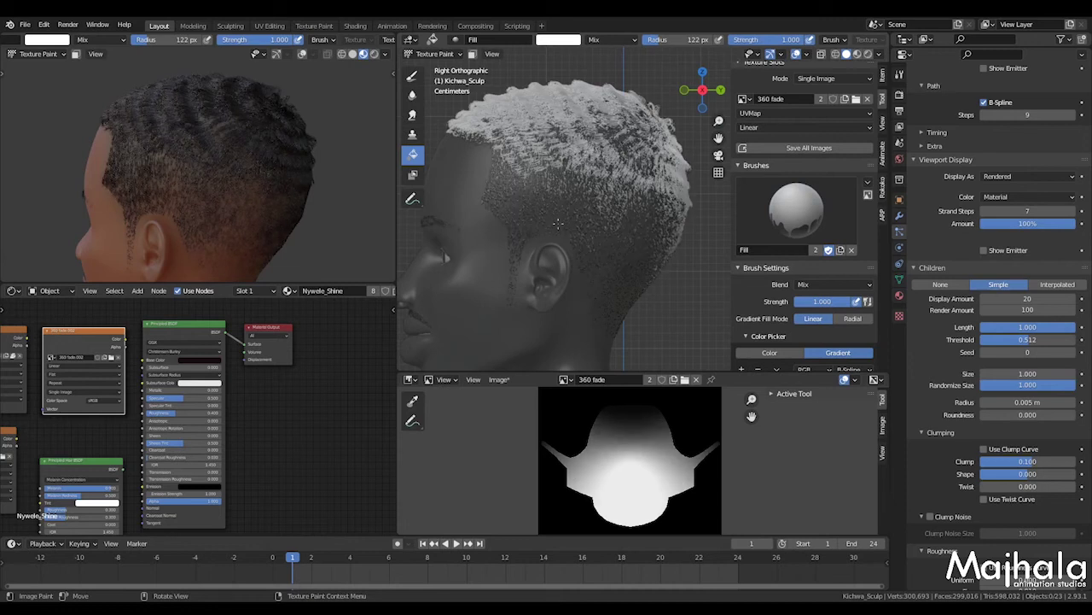
drag(566, 238, 564, 137)
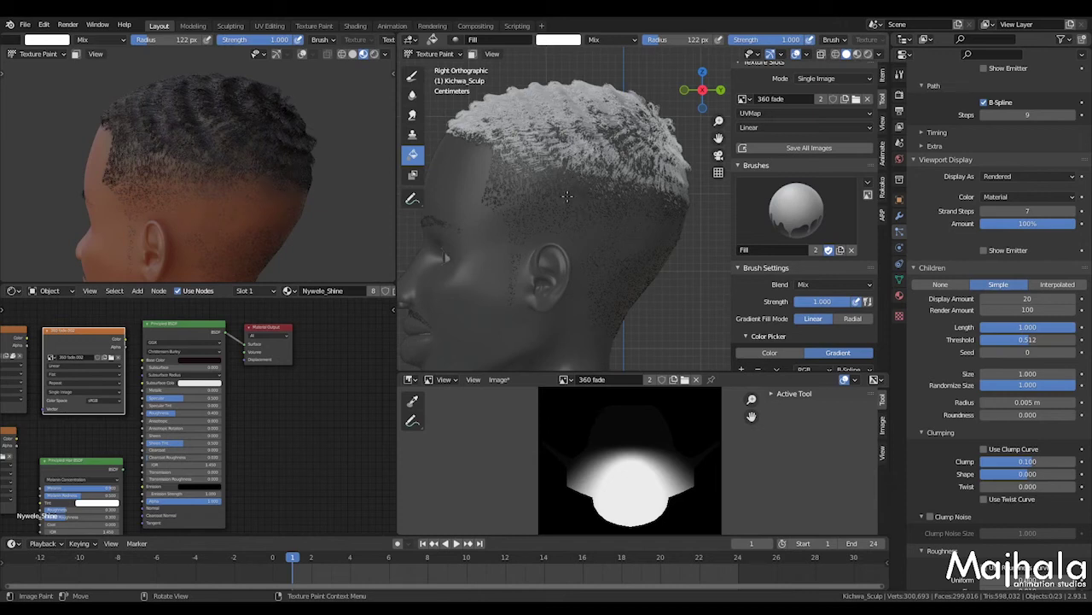
drag(556, 225, 576, 125)
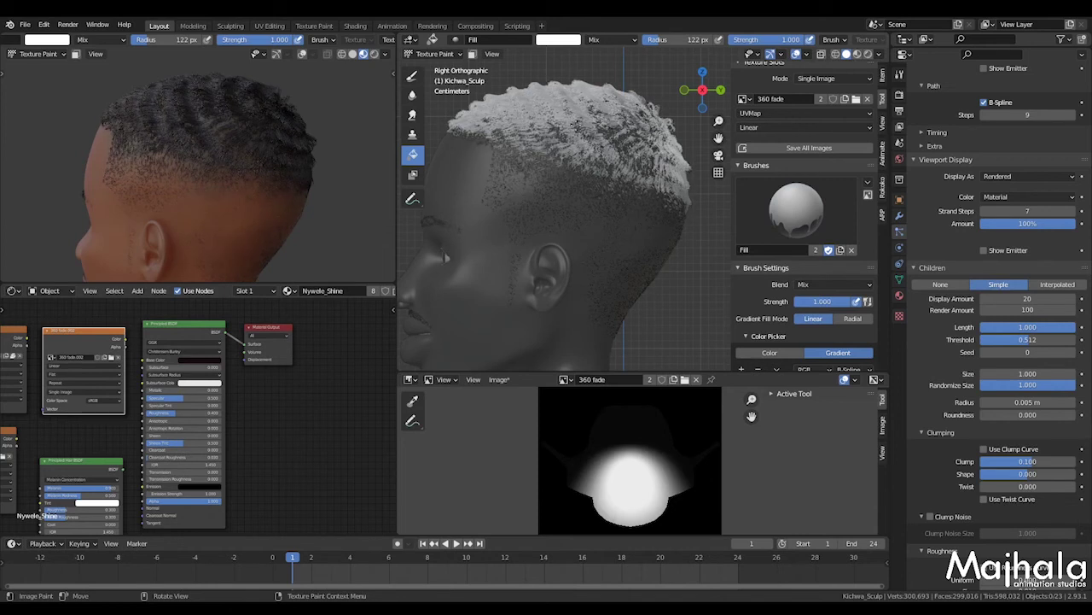
drag(606, 205, 602, 135)
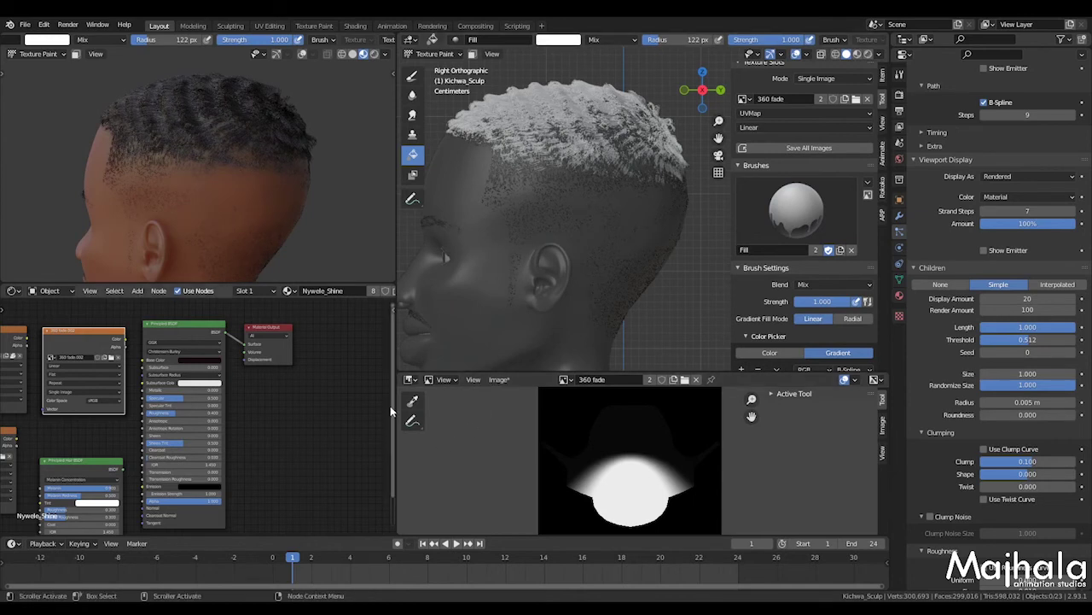
Turn the shader editor area into an image editor and display the 360 Hair Style_All.png reference with the haircut photos in view
drag(396, 253, 259, 248)
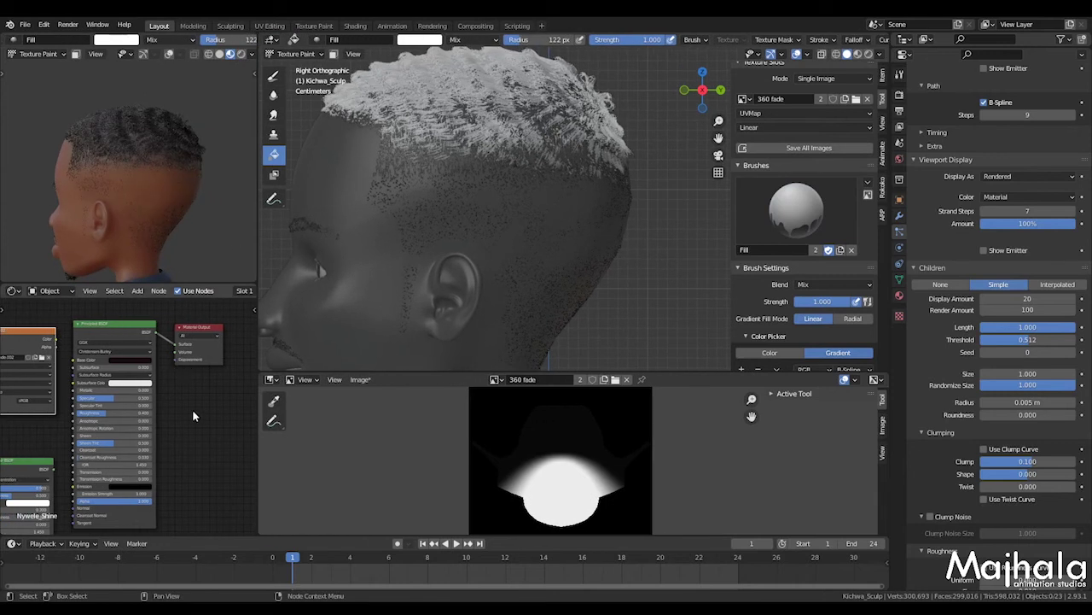
scroll(171, 398, up, 1)
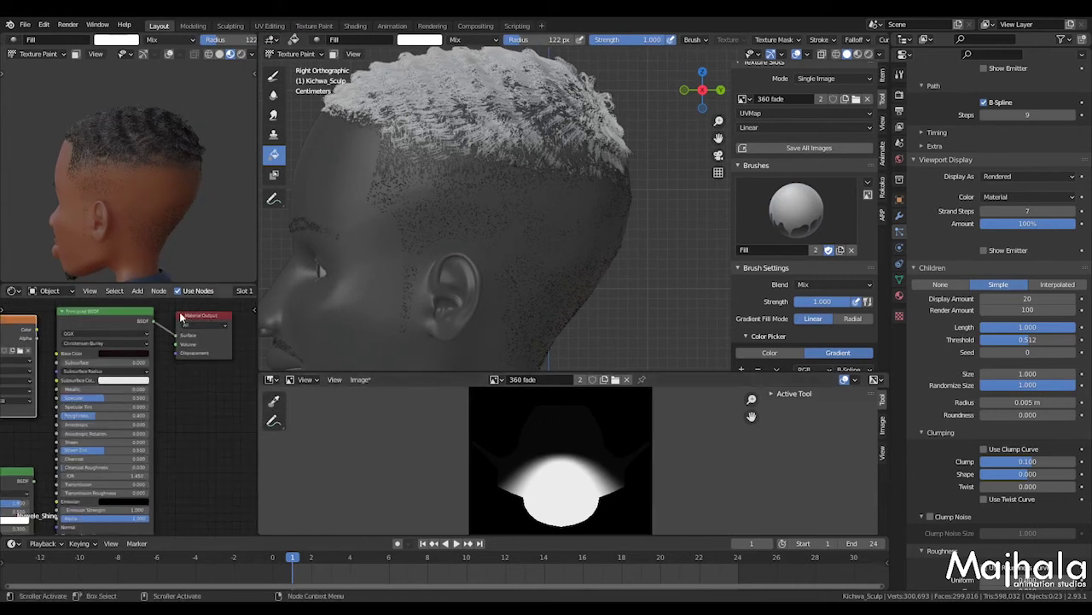
scroll(134, 178, up, 3)
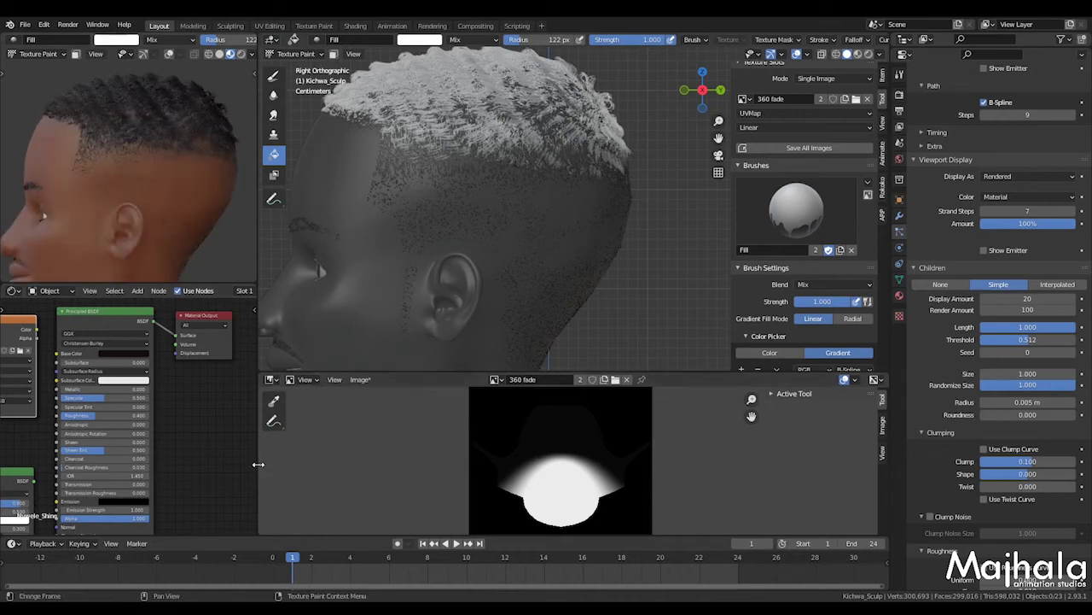
middle_drag(207, 459, 208, 461)
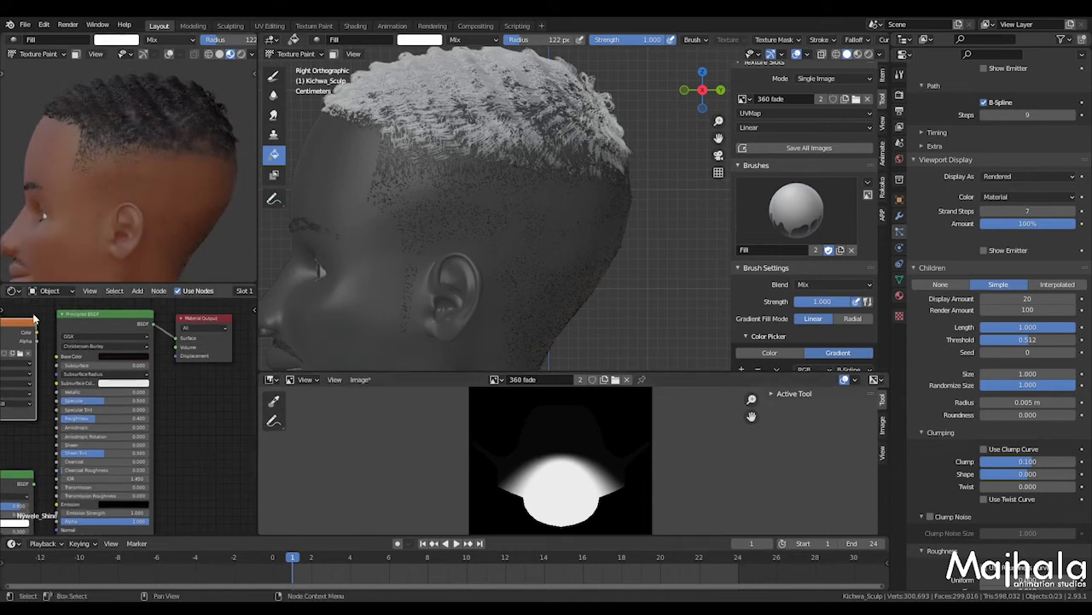
click(14, 291)
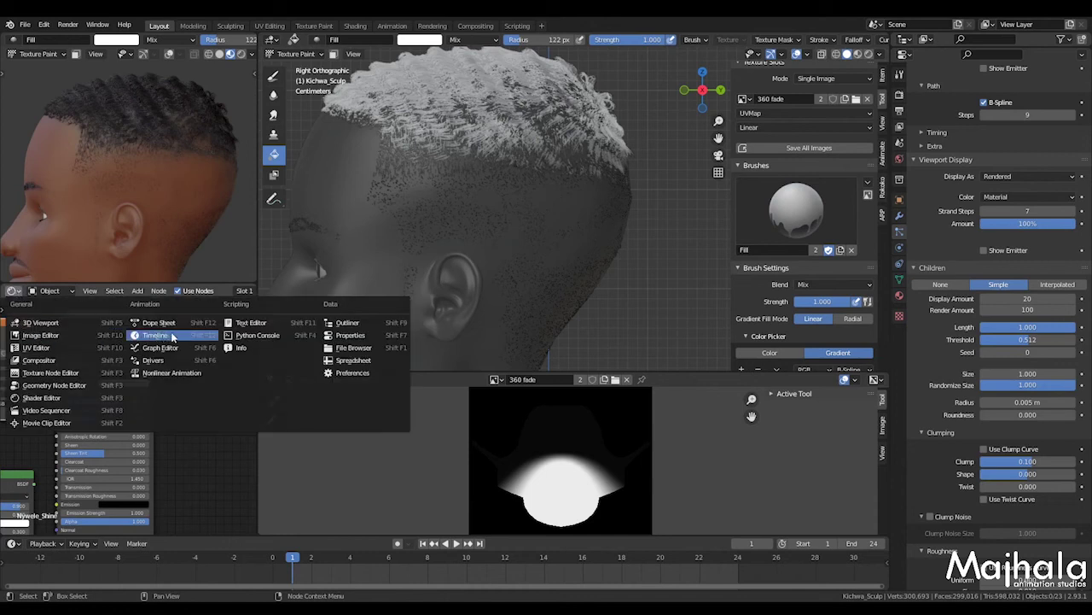
click(51, 373)
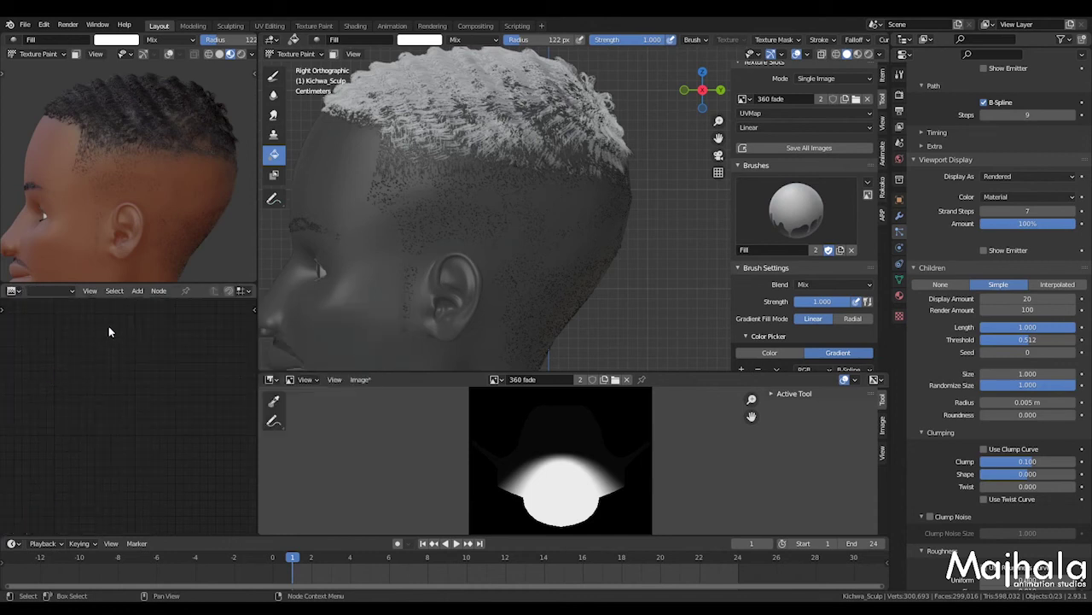
click(14, 291)
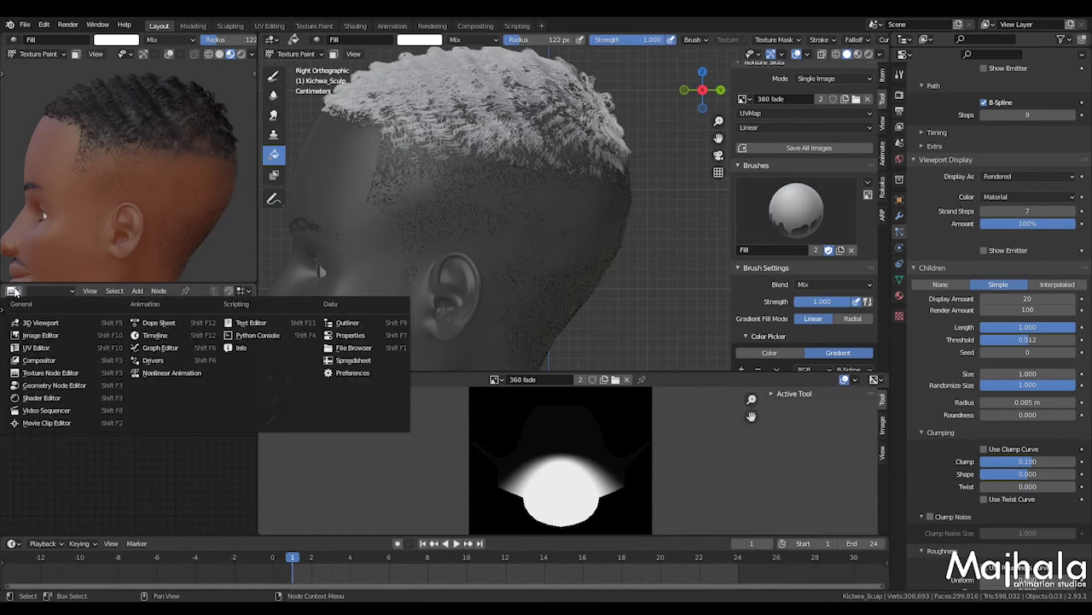
click(39, 334)
click(130, 291)
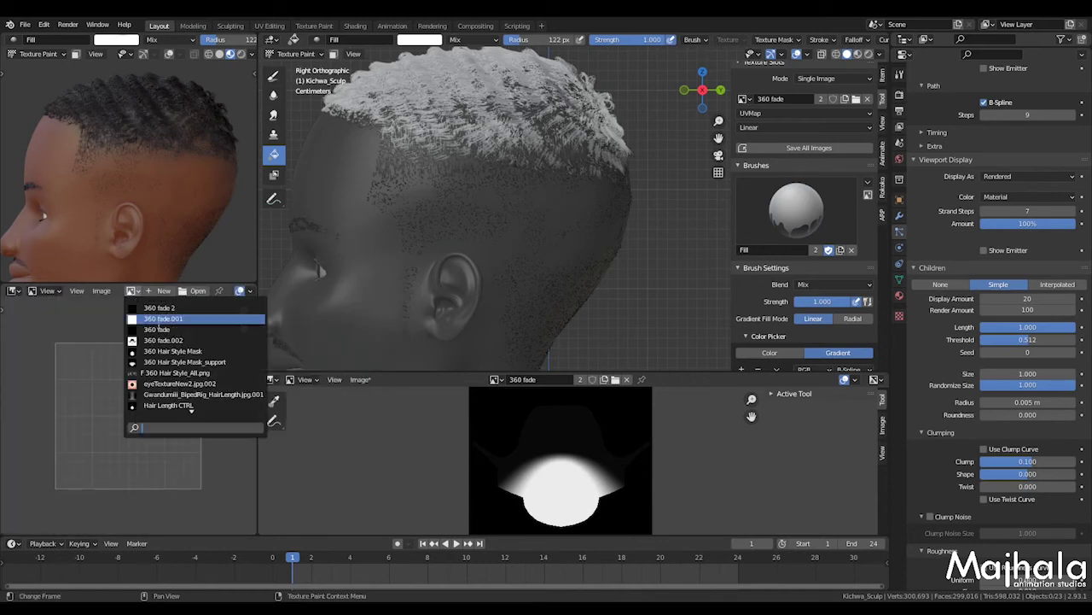
click(165, 372)
scroll(141, 383, down, 4)
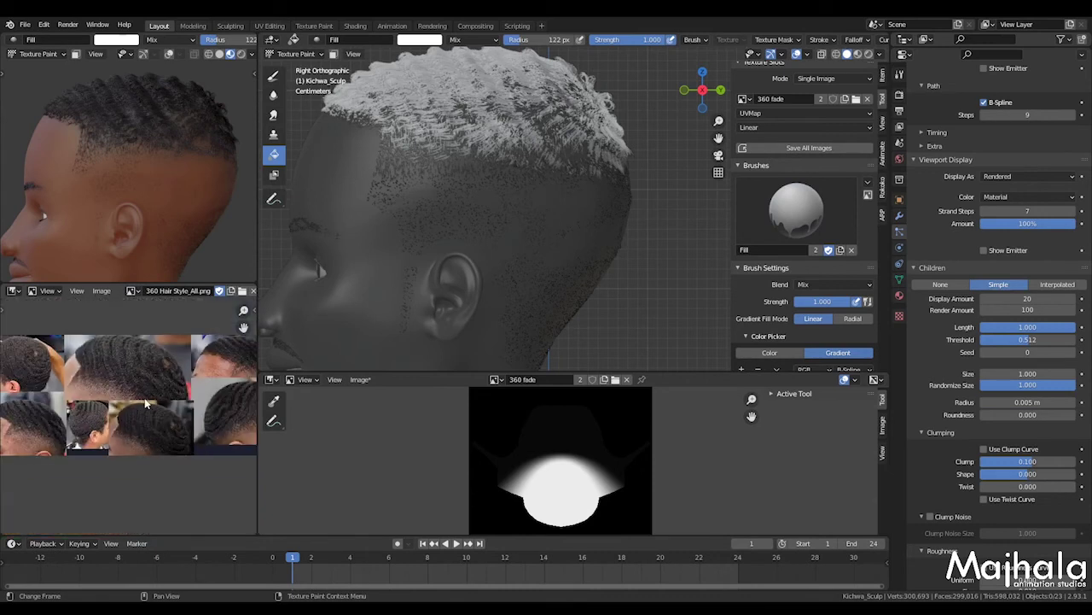
middle_drag(142, 398, 177, 395)
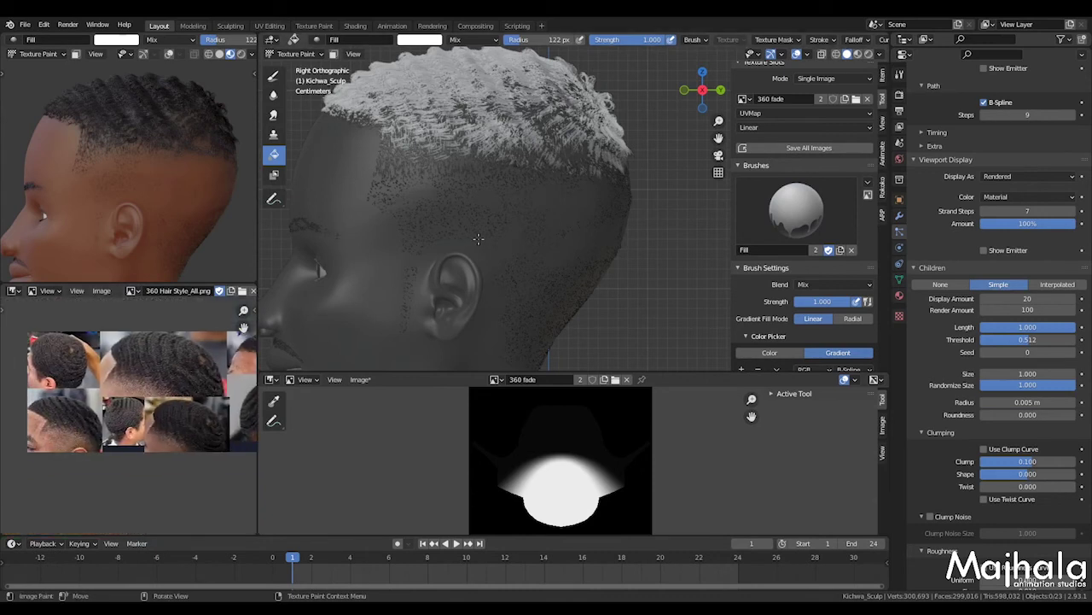
Try a slanted linear gradient fill on the 360 fade texture, from in front of the ear's top up toward the crown
drag(445, 236, 493, 112)
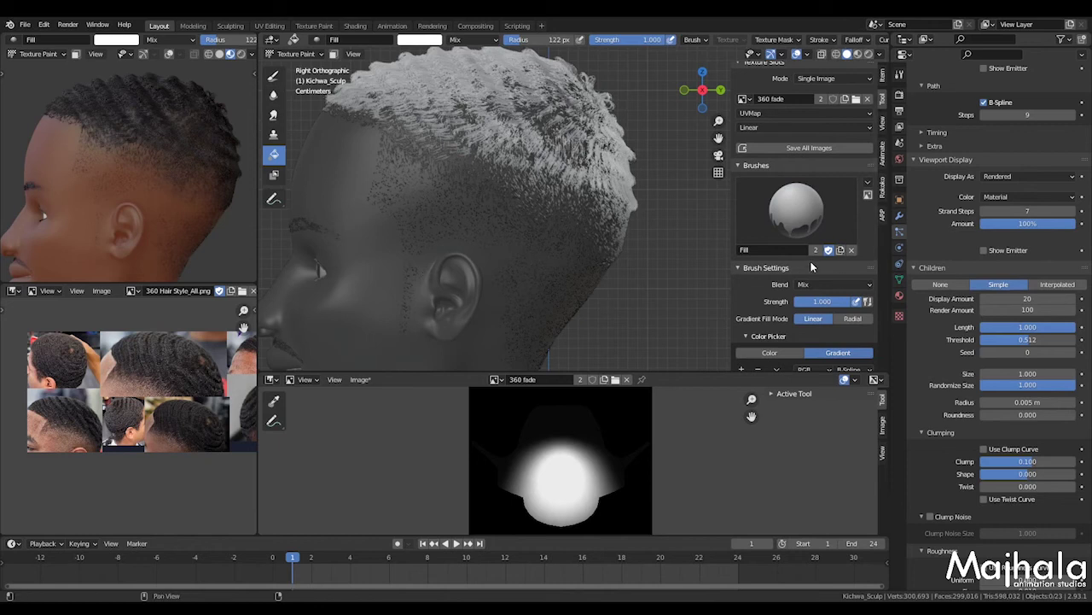
Add a color stop to the Fill brush gradient, move it to position 0.063 and make it black
scroll(832, 322, down, 4)
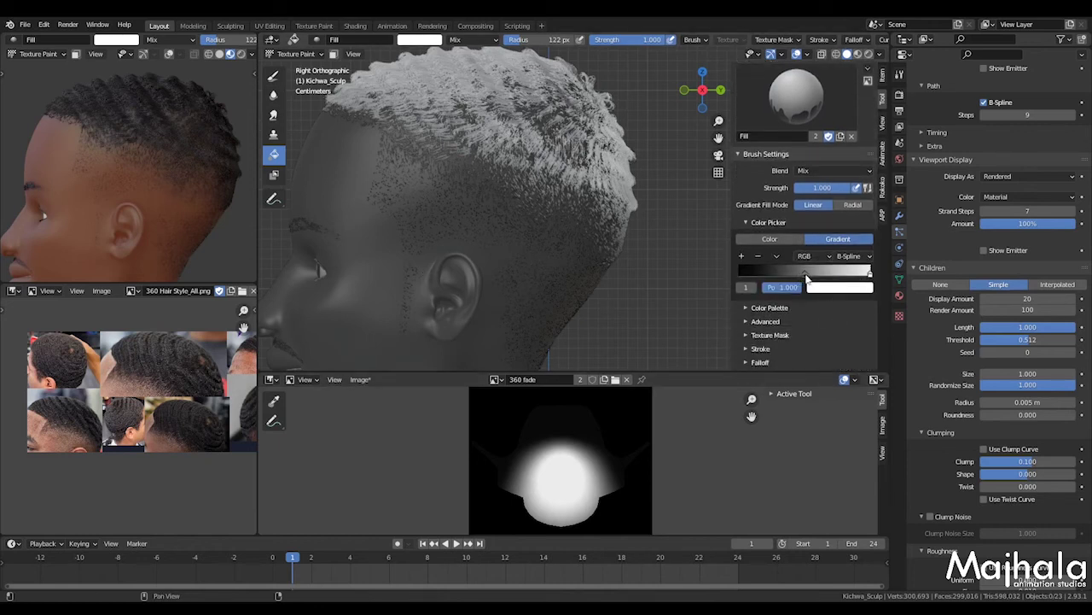
click(743, 256)
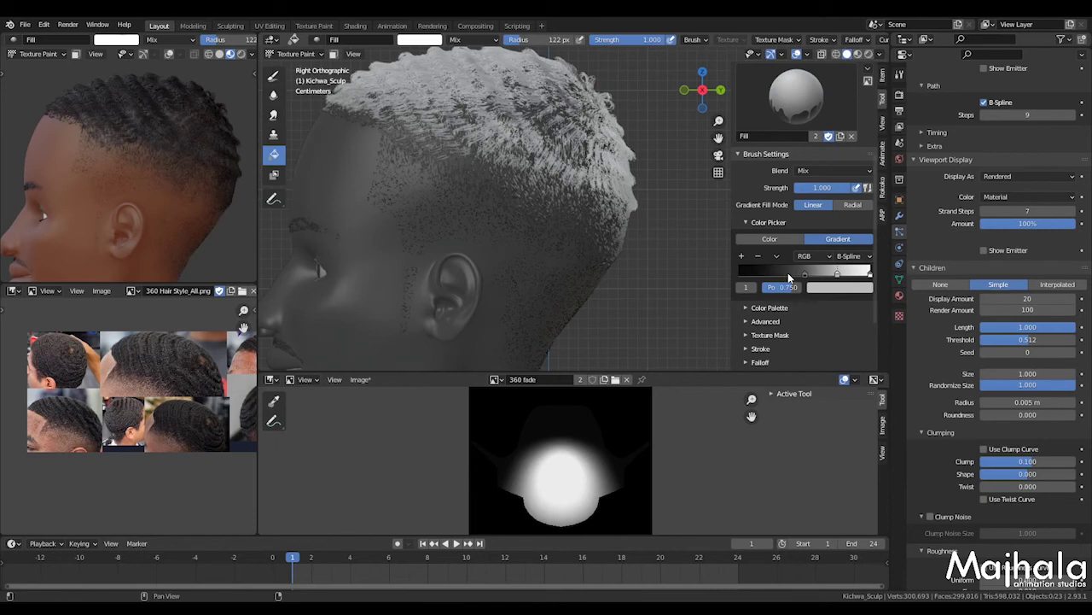
drag(838, 277, 748, 278)
click(839, 288)
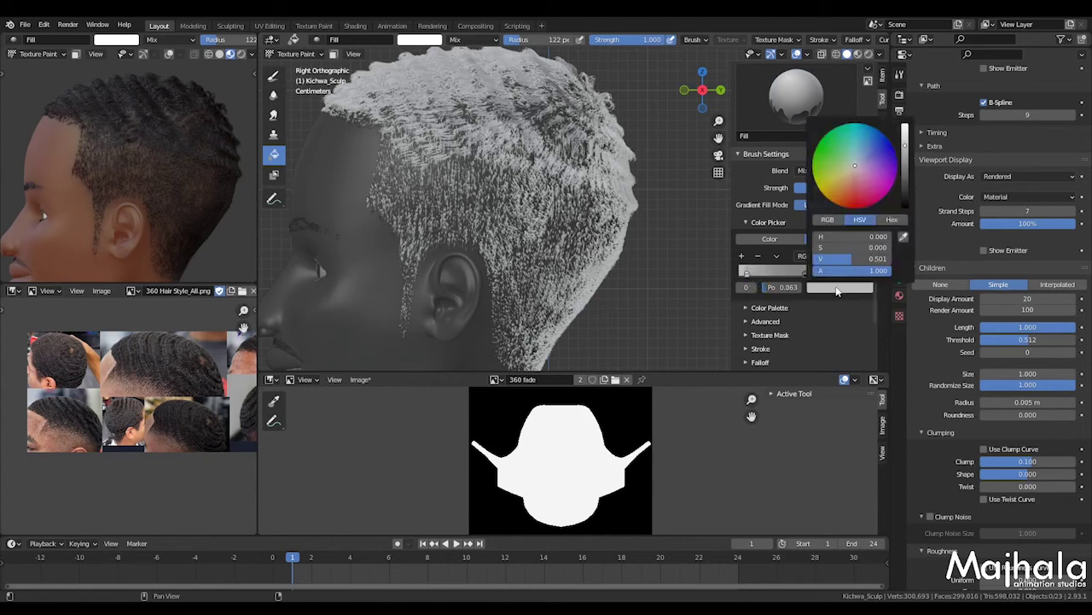
drag(906, 159, 906, 208)
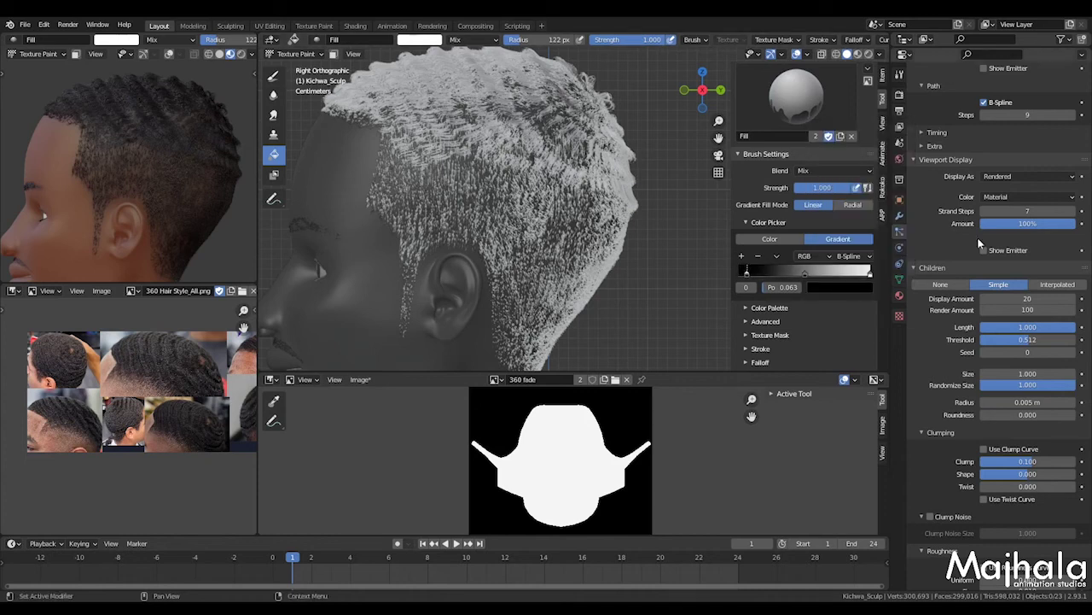
Move the Fill gradient's first color stop to position 0.042 and adjust the first and middle stops to near-black brightness
drag(748, 276, 745, 276)
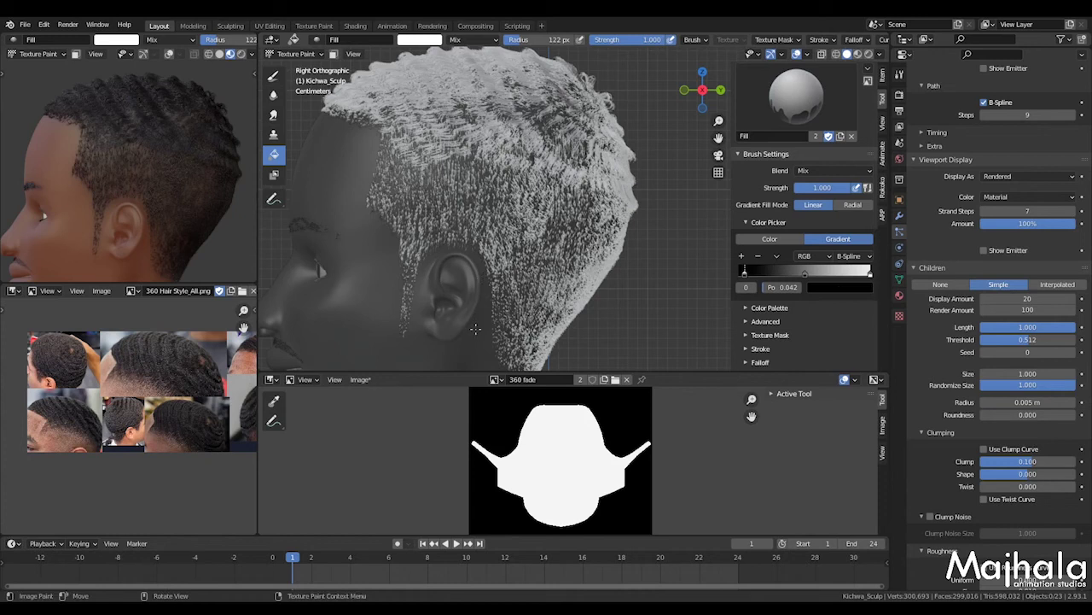
click(839, 289)
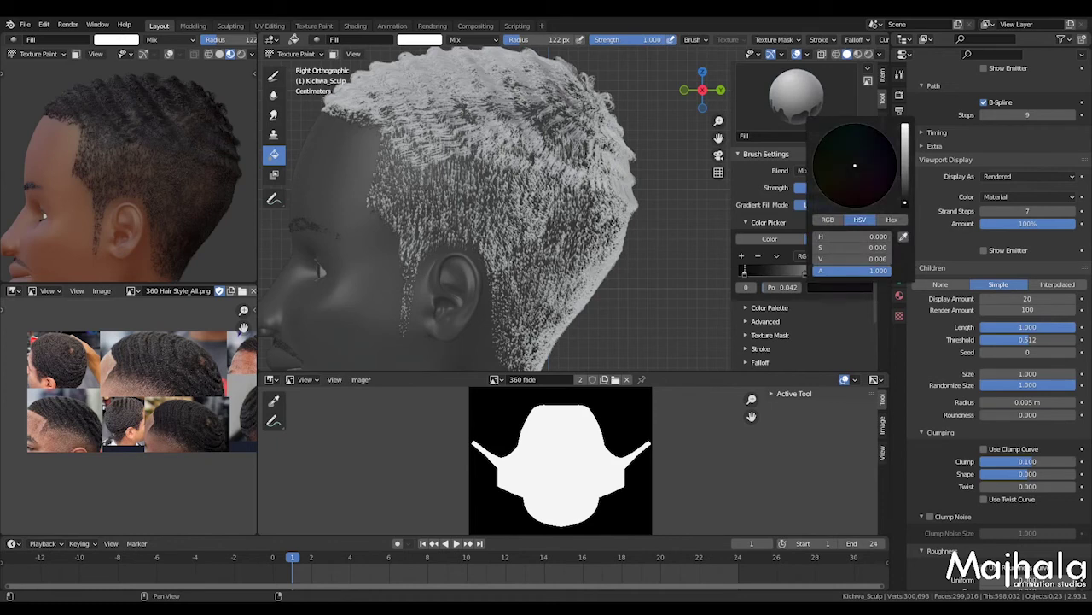
click(806, 272)
click(840, 287)
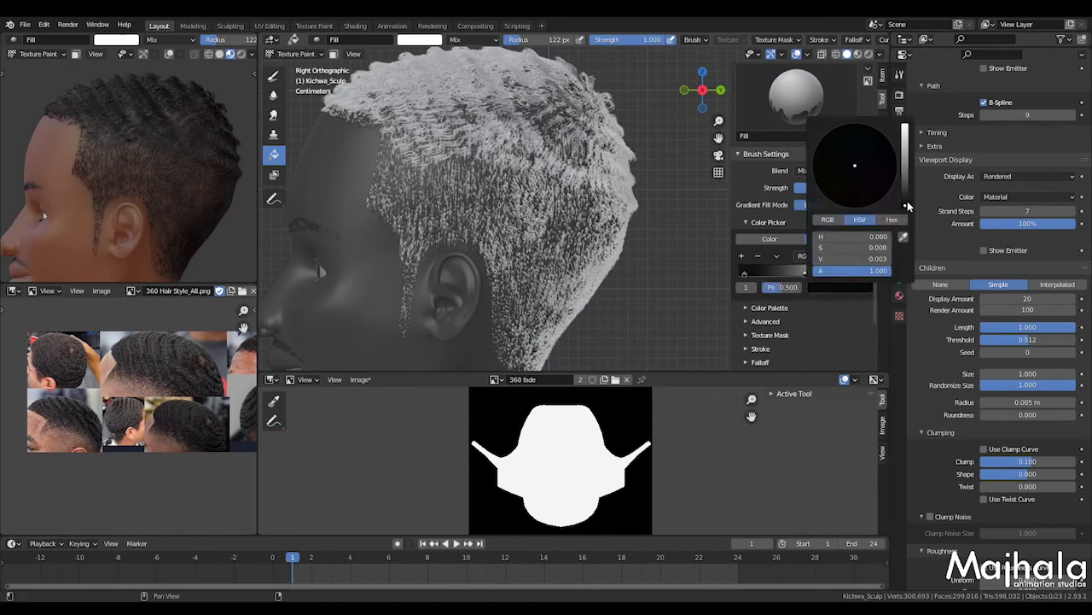
drag(907, 205, 905, 195)
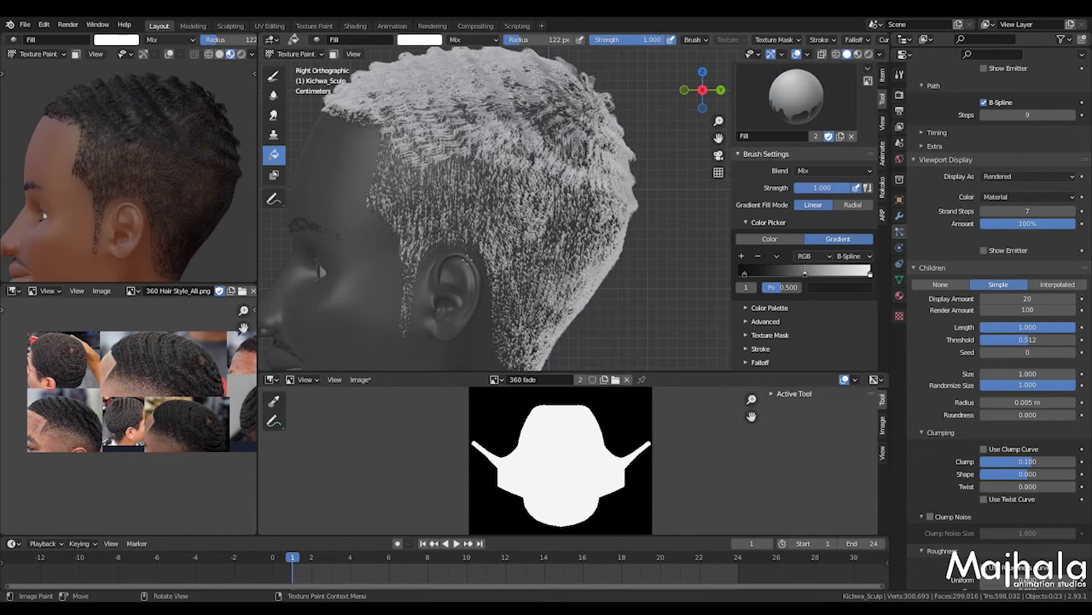
click(745, 273)
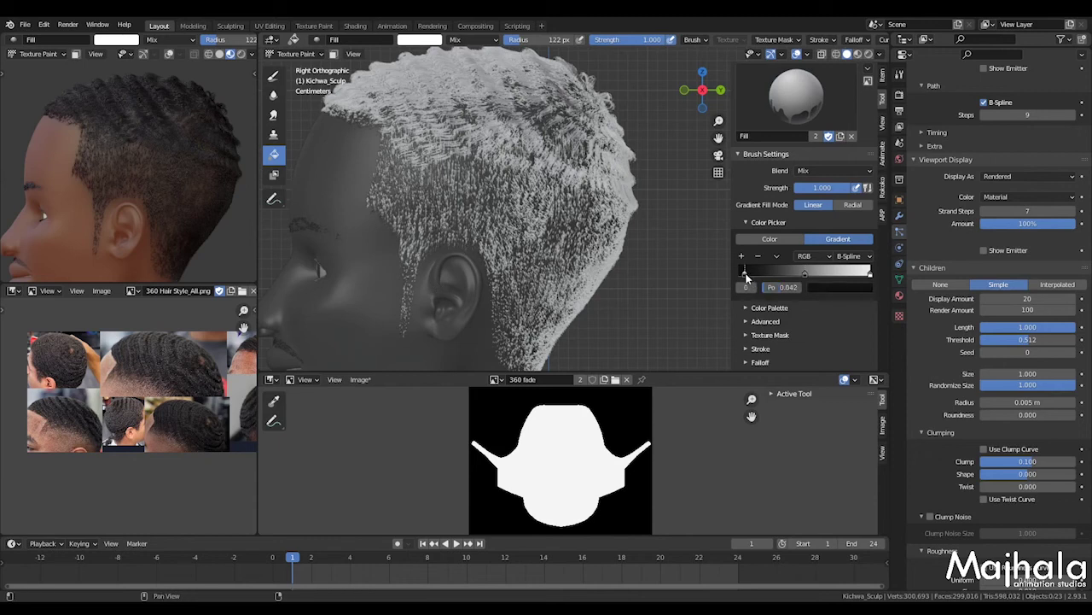
drag(905, 203, 904, 205)
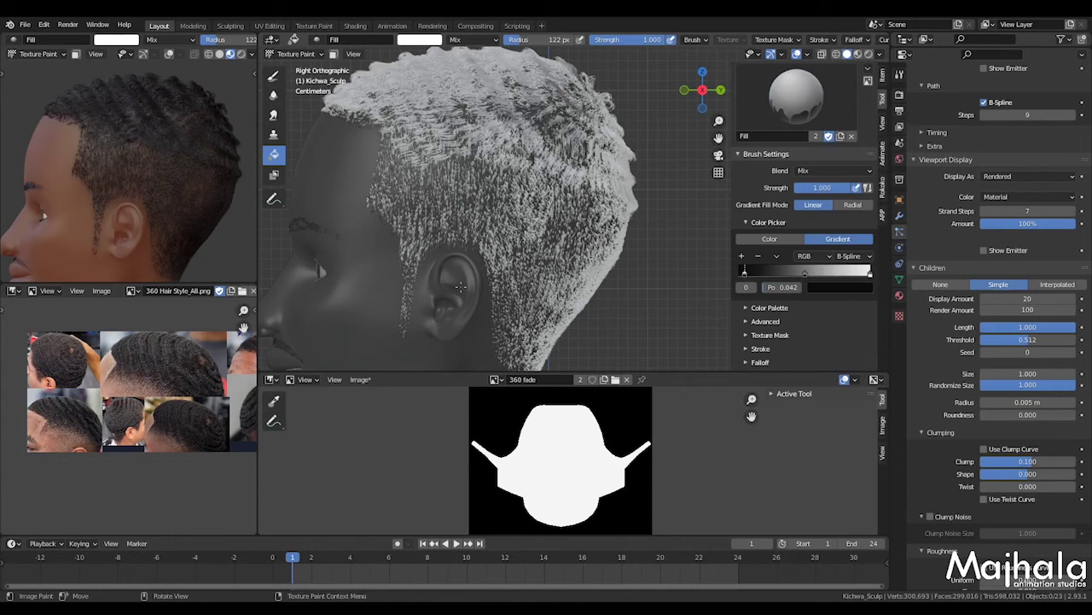
Try upward linear gradient fills from the ear's top toward the crown, darkening the first stop to a value of about 0.002
drag(465, 252, 480, 147)
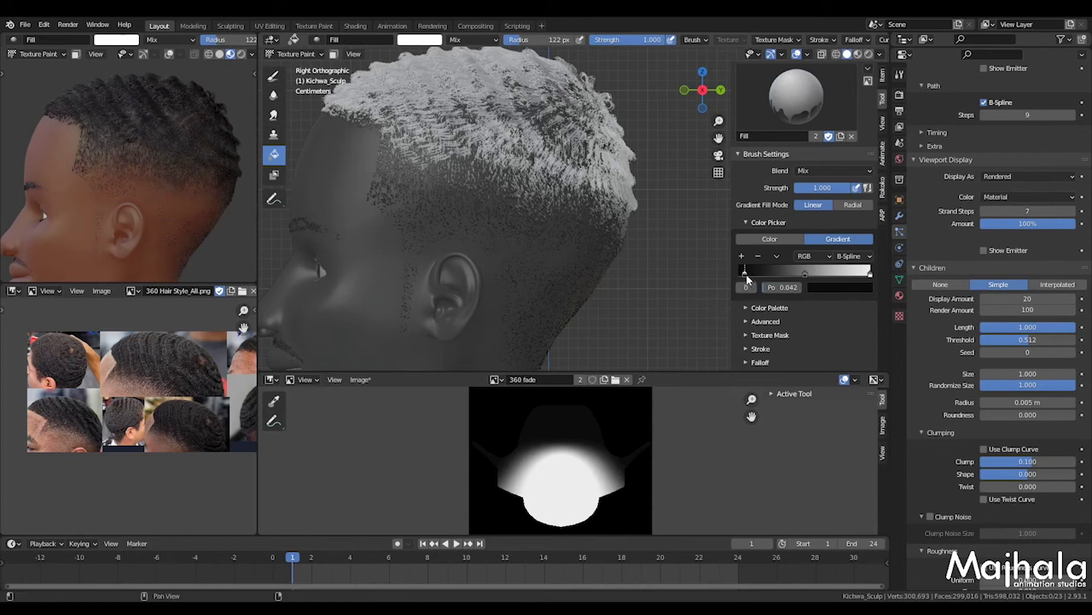
click(847, 288)
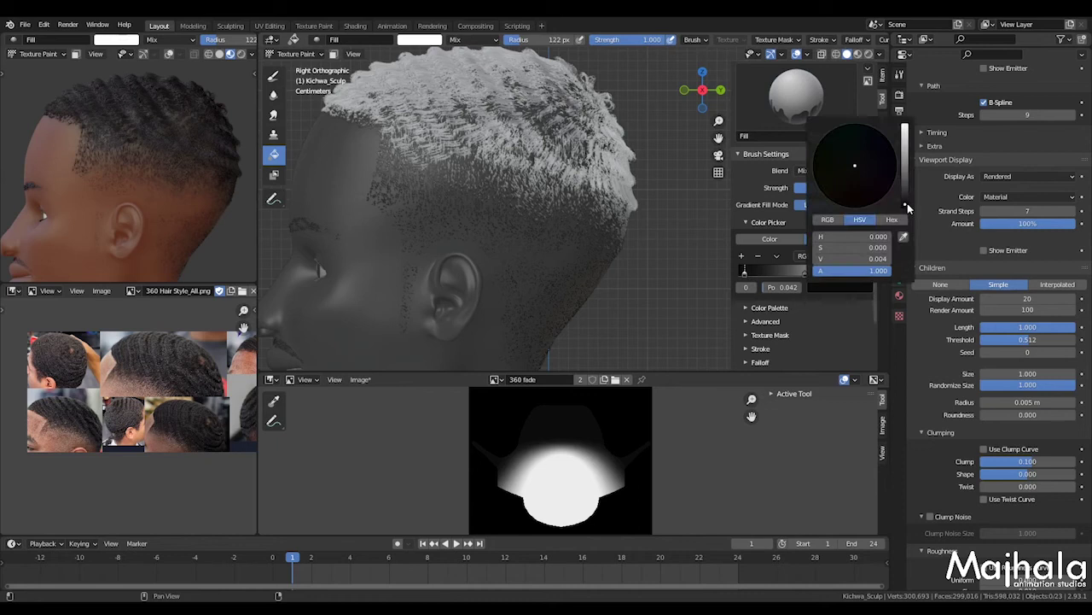
drag(904, 204, 905, 205)
drag(470, 256, 495, 170)
drag(478, 259, 489, 153)
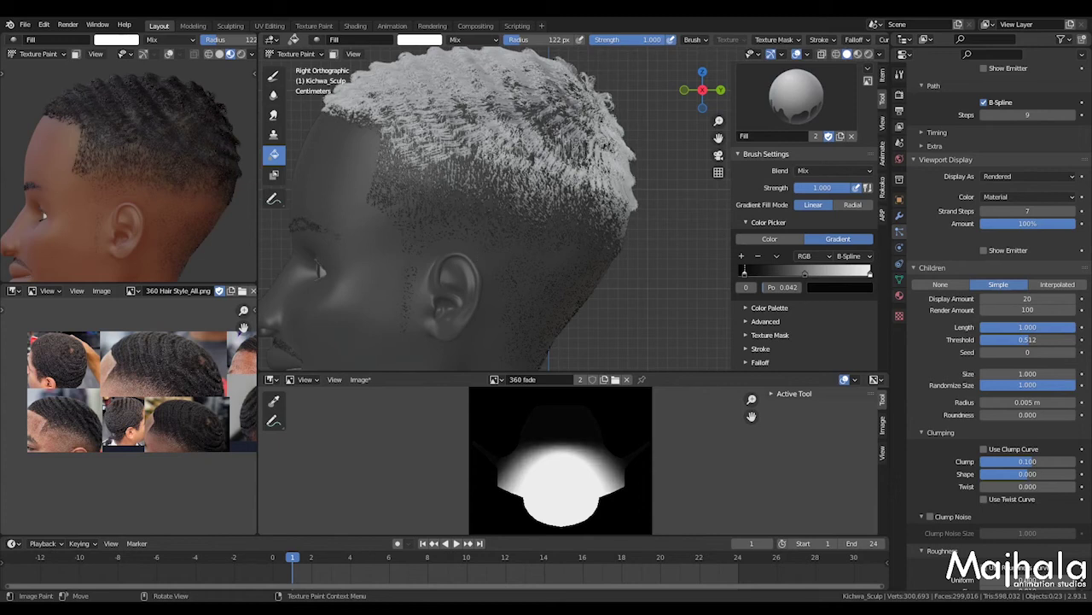
drag(458, 237, 476, 136)
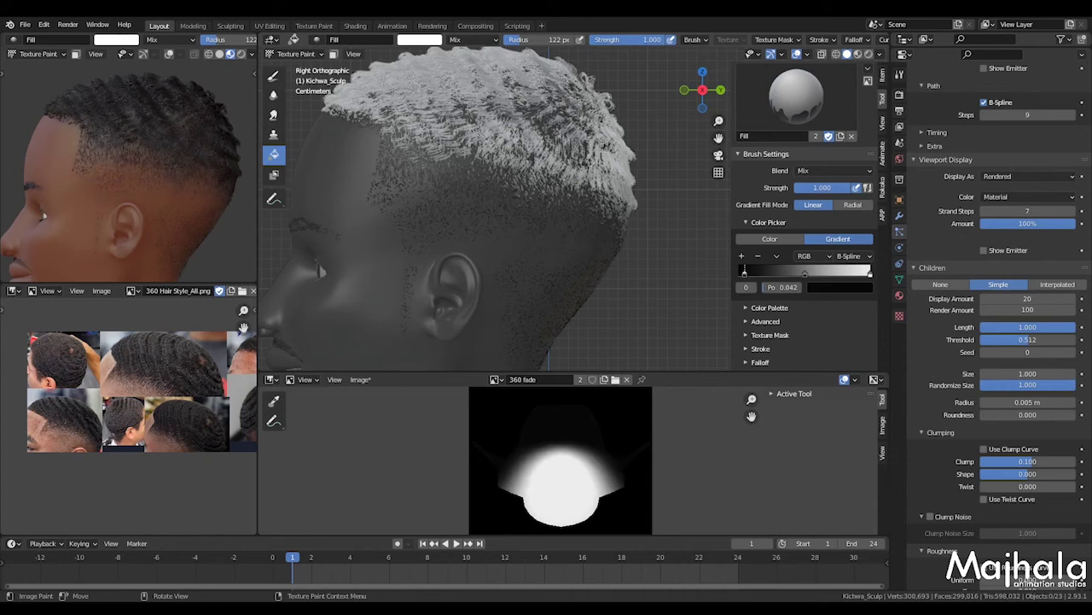
drag(472, 231, 484, 134)
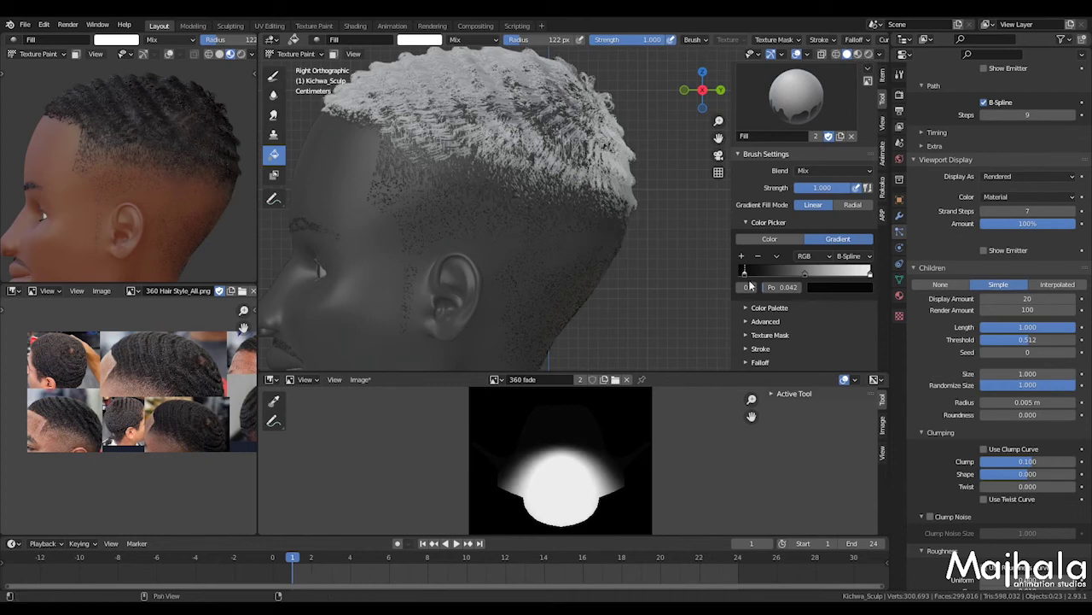
Set the HSV value of the gradient's first color stop to 0 for pure black
click(851, 287)
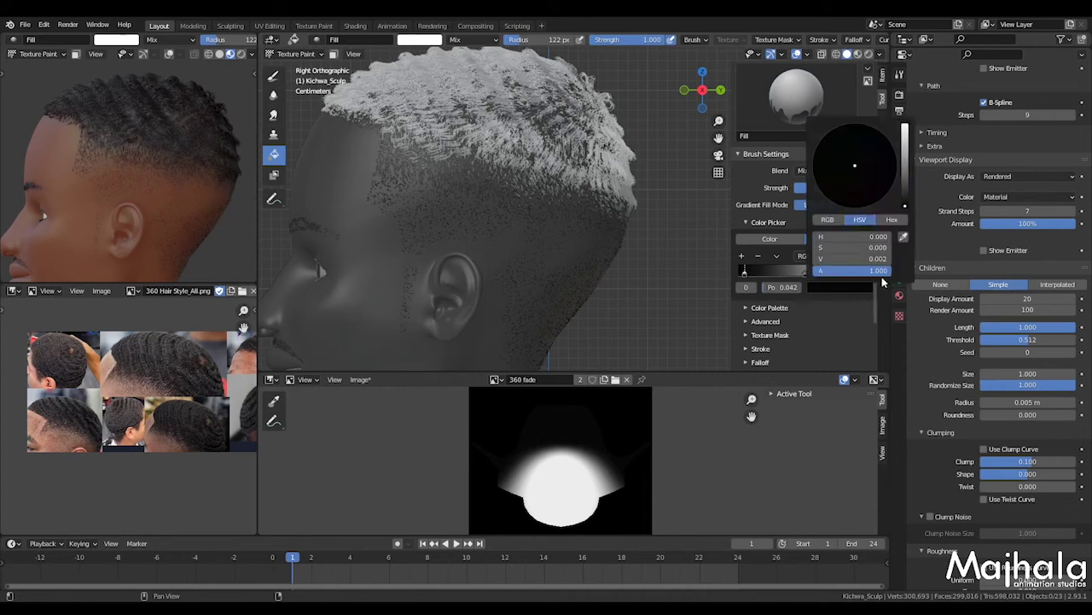
double_click(871, 259)
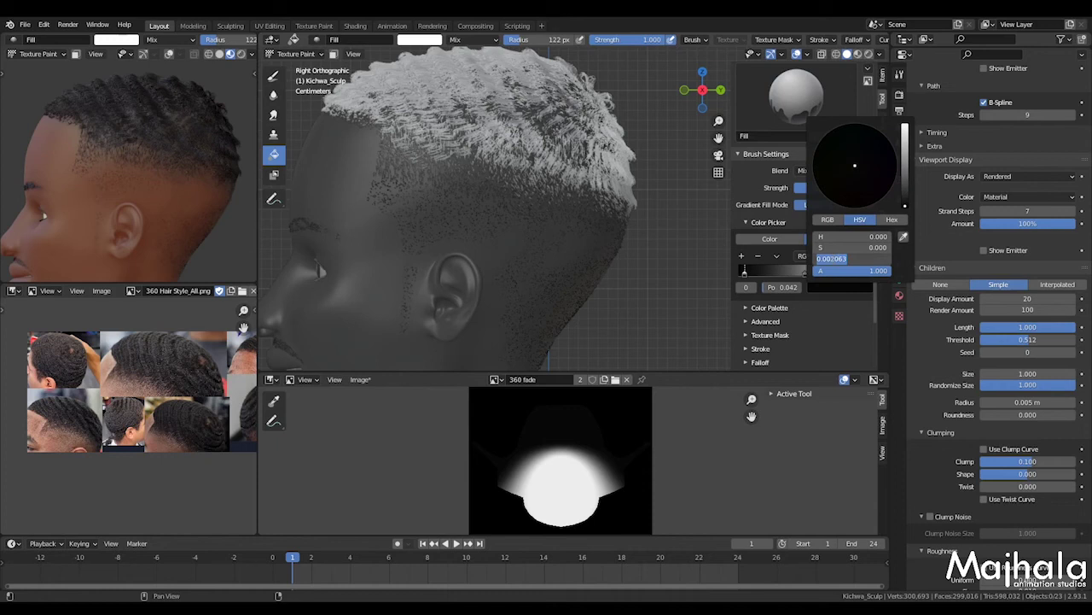
drag(833, 259, 865, 260)
text(00)
key(Return)
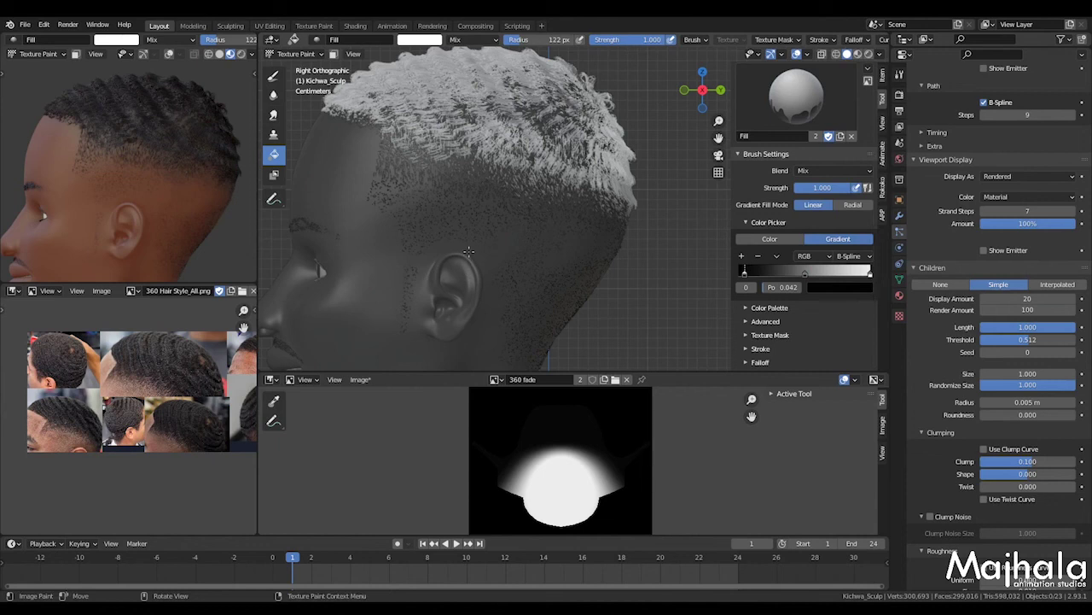
Try several upward linear gradient fills with the pure black stop, from just above the ear toward the crown
drag(465, 245, 474, 154)
drag(467, 227, 477, 141)
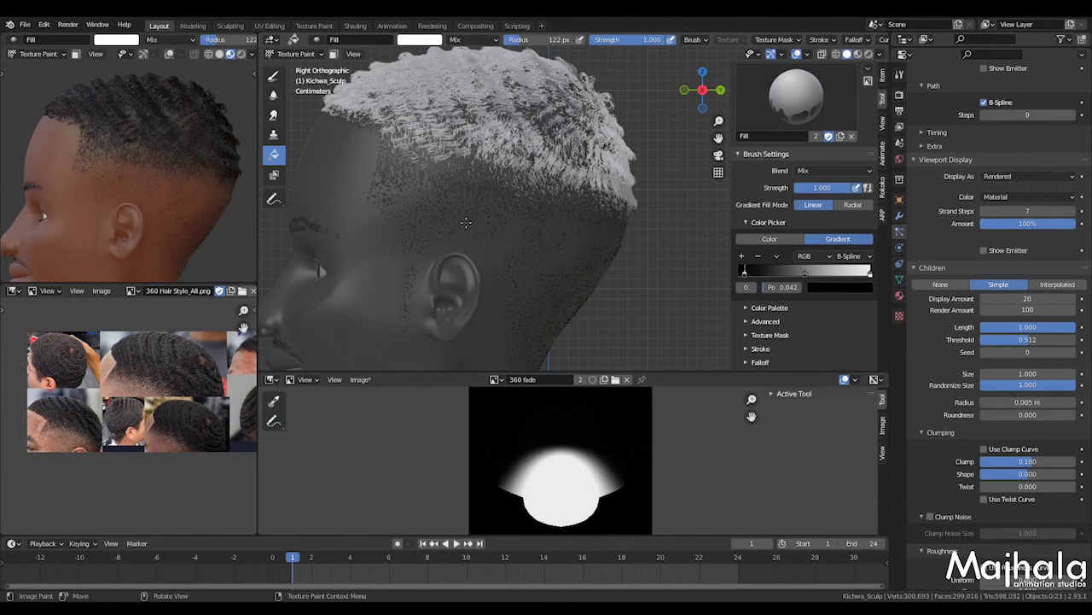
drag(465, 231, 480, 121)
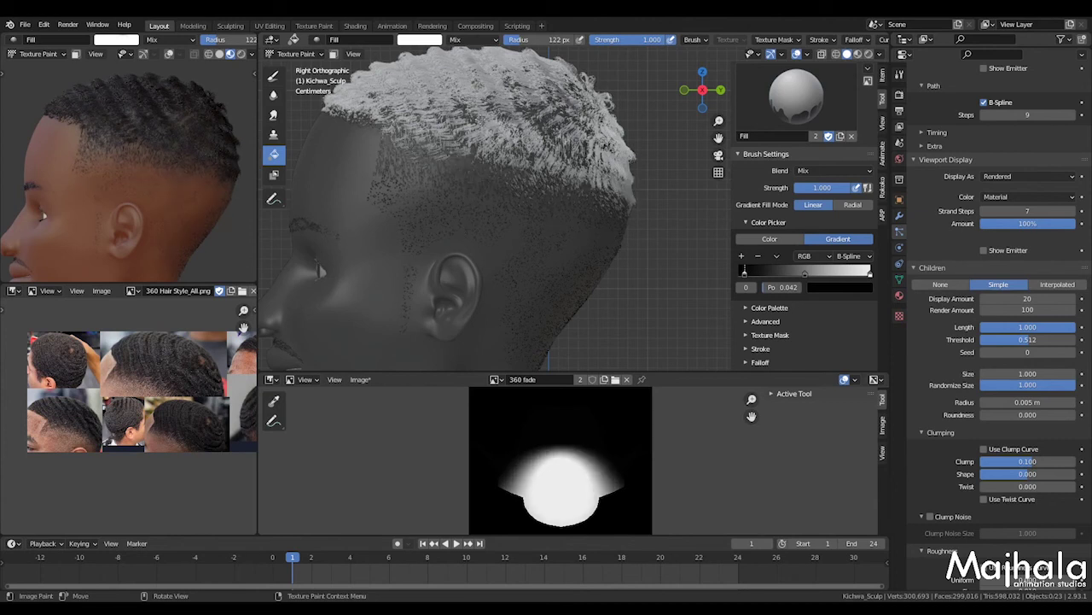
drag(461, 248, 477, 118)
drag(436, 241, 463, 133)
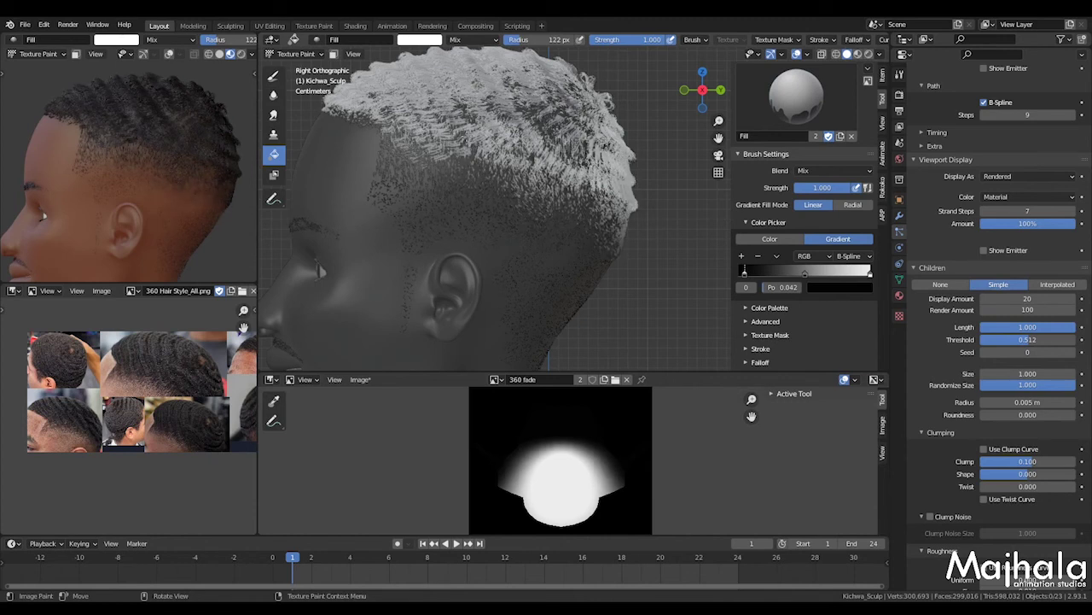
Try further gradient fills on the 360 fade texture from the ear's top upward, comparing the fade height with the reference photos
middle_drag(235, 404, 173, 405)
scroll(173, 405, up, 3)
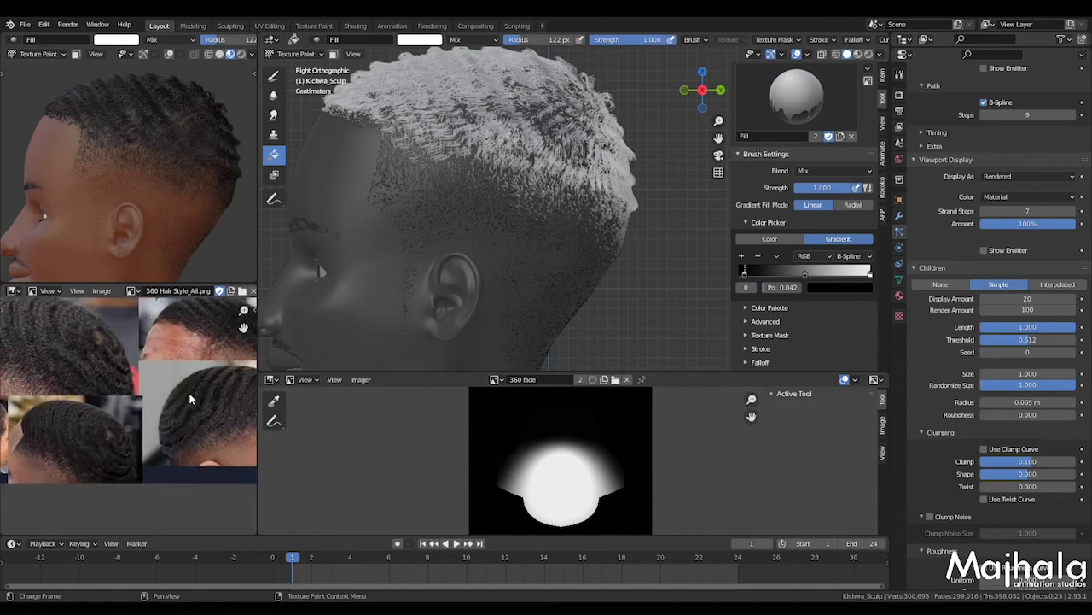
scroll(188, 393, up, 2)
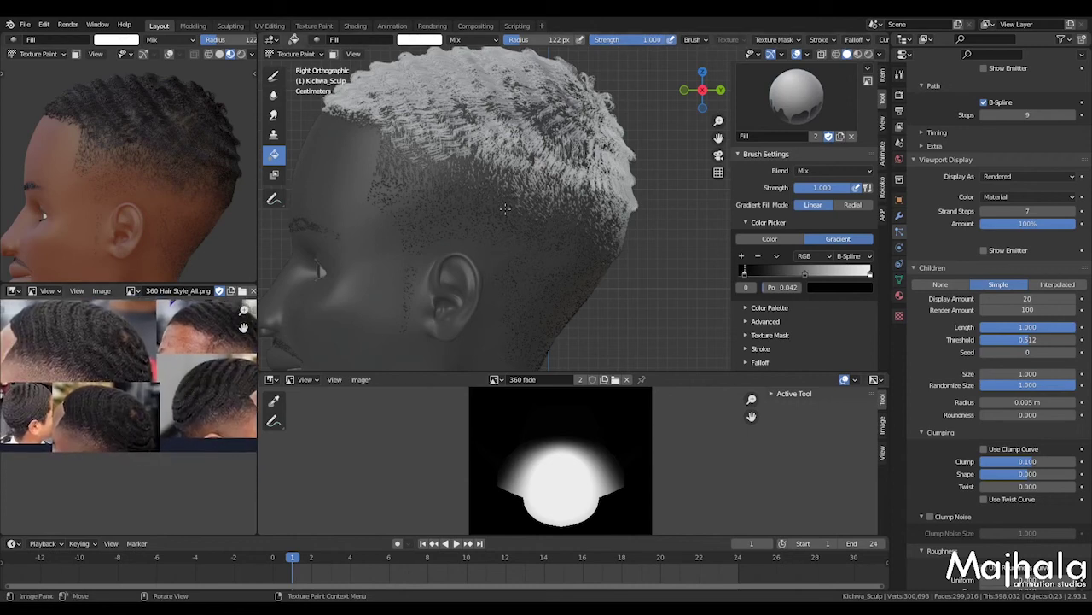
drag(484, 247, 500, 134)
drag(462, 256, 482, 134)
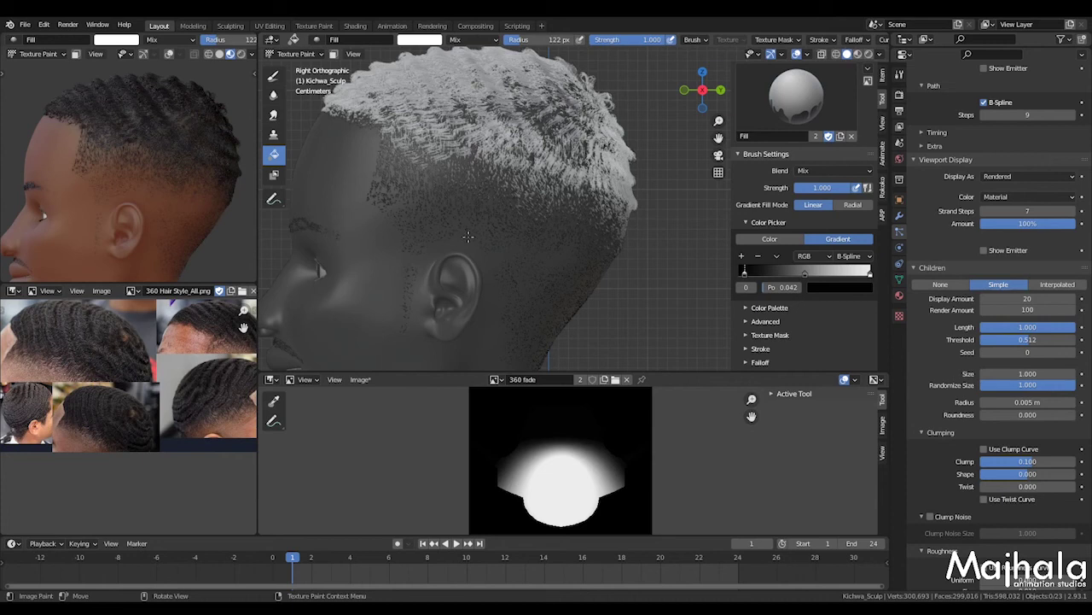
drag(452, 255, 463, 139)
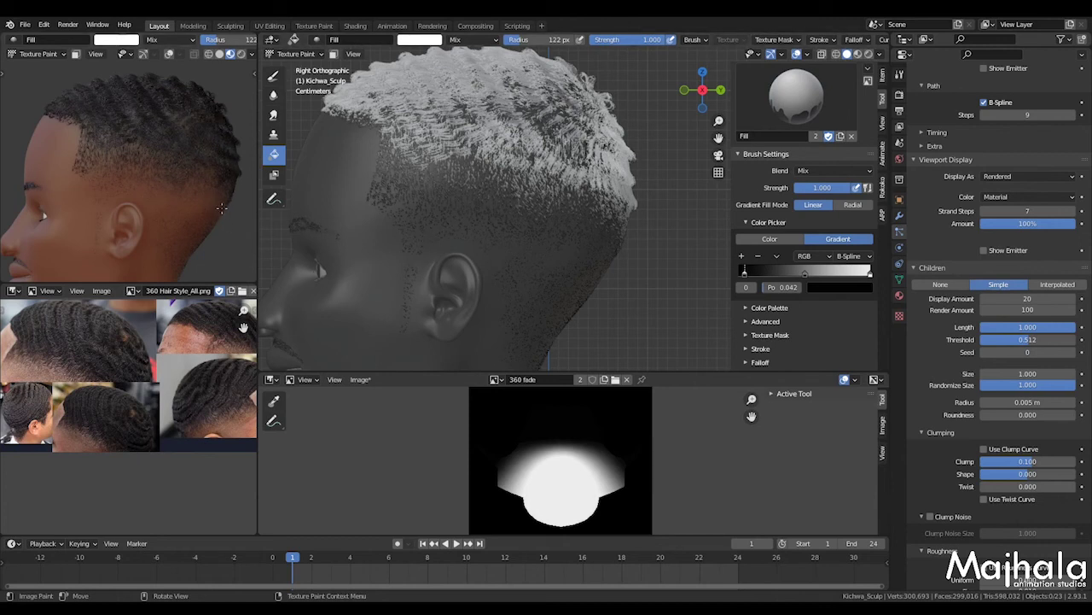
Move the gradient's first stop to position 0.277 and try an upward fill from the ear's top toward the crown
scroll(219, 105, up, 1)
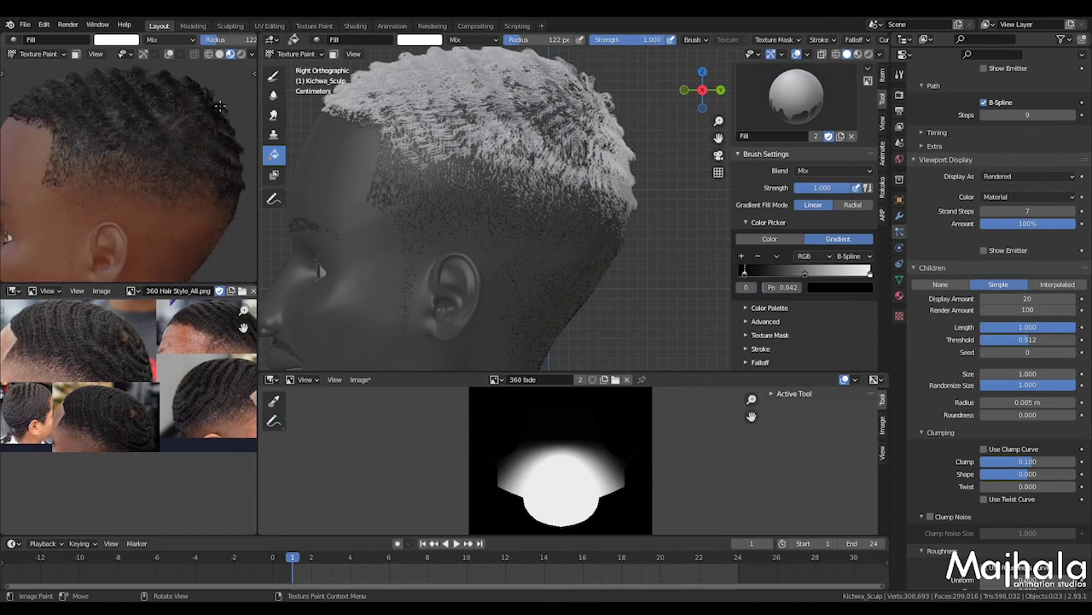
middle_drag(191, 160, 205, 224)
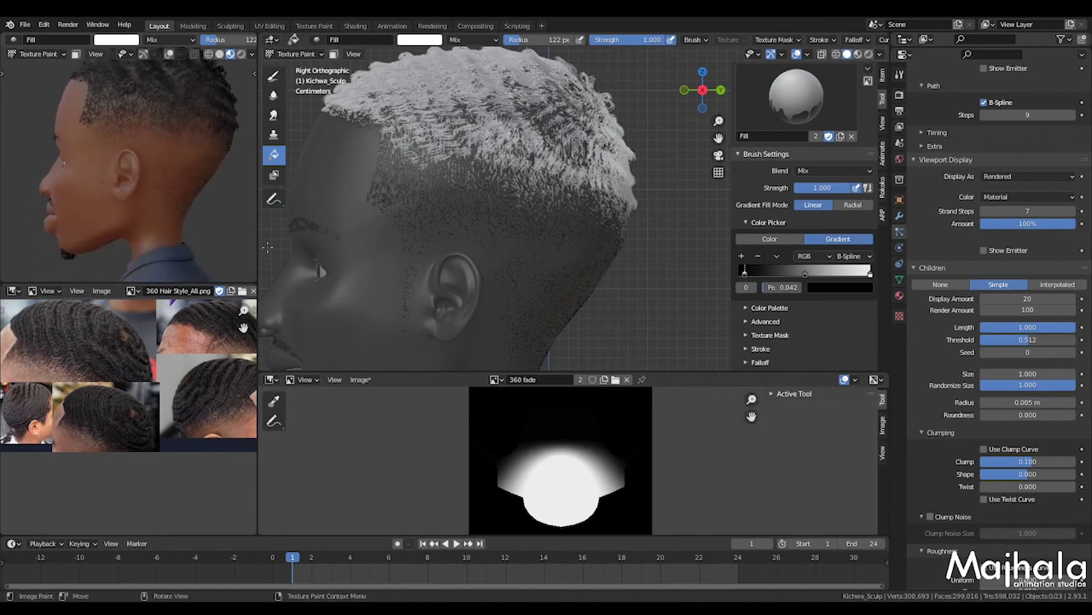
middle_drag(157, 197, 175, 198)
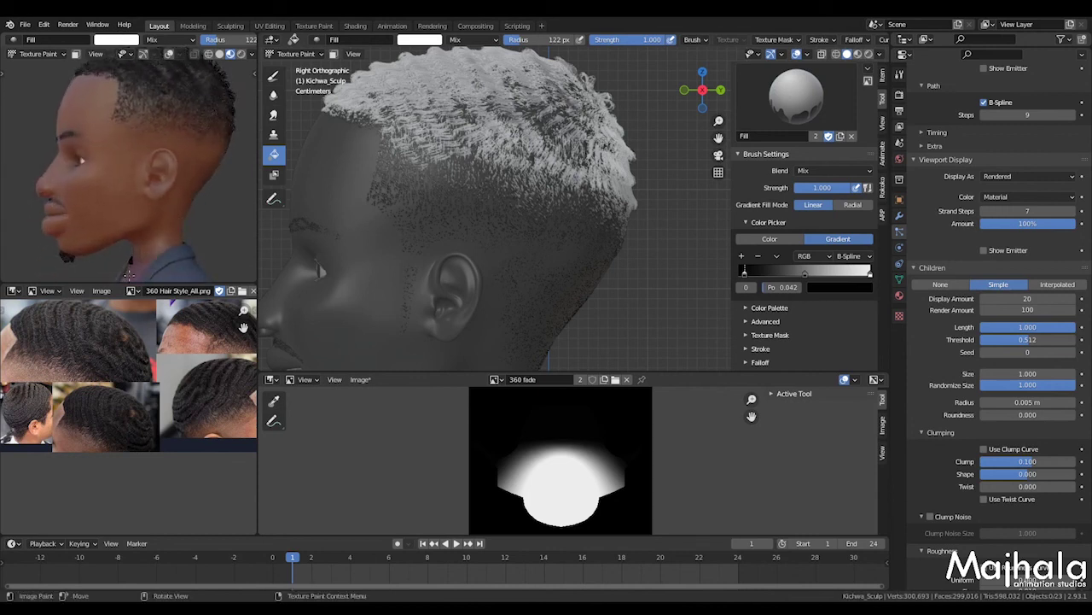
scroll(181, 412, up, 5)
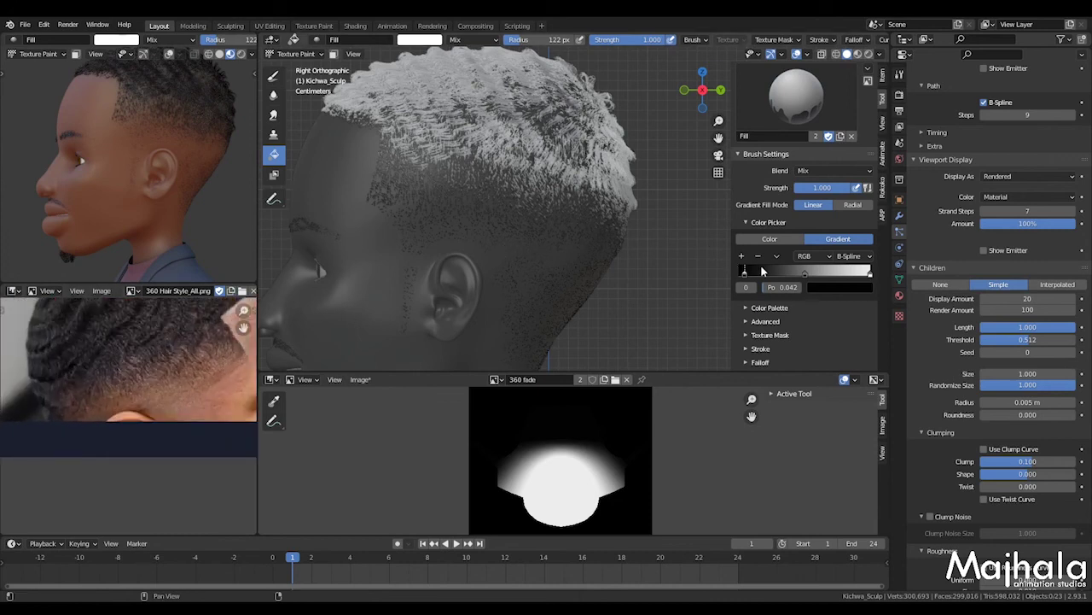
drag(760, 272, 781, 274)
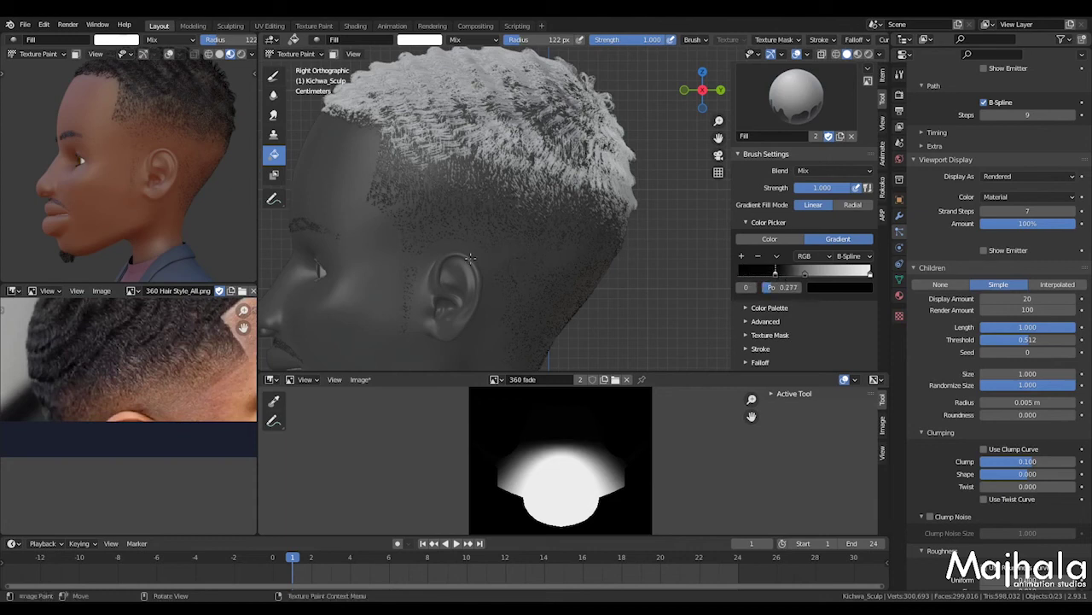
drag(462, 253, 476, 153)
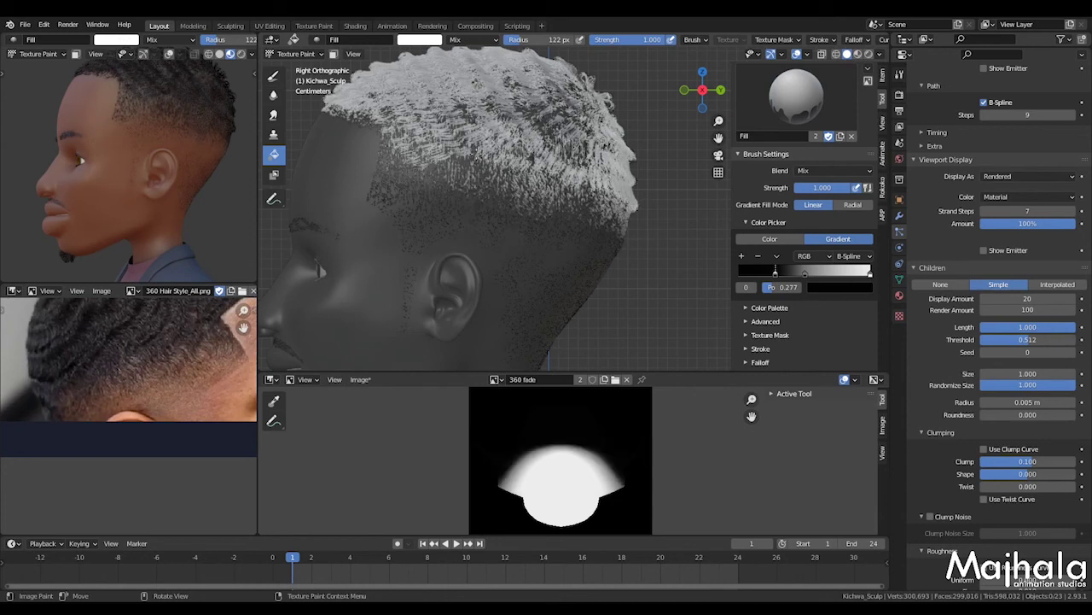
Move the gradient's first stop to position 0.100, test one fill from the ear, and raise the stop's value slightly above black
drag(775, 273, 752, 275)
drag(459, 276, 483, 137)
click(840, 287)
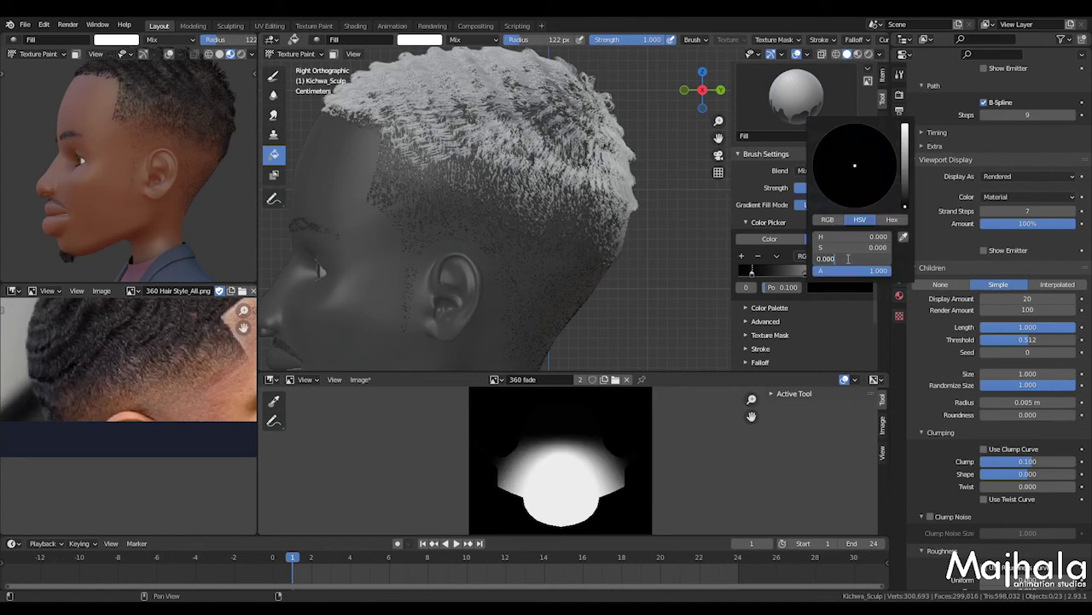
click(847, 257)
click(860, 259)
key(BackSpace)
text(5)
key(Return)
Refill the 360 fade texture with upward, slightly slanted linear gradients from the ear's top toward the crown, adjusting start and length to refine the fade
drag(466, 255, 481, 156)
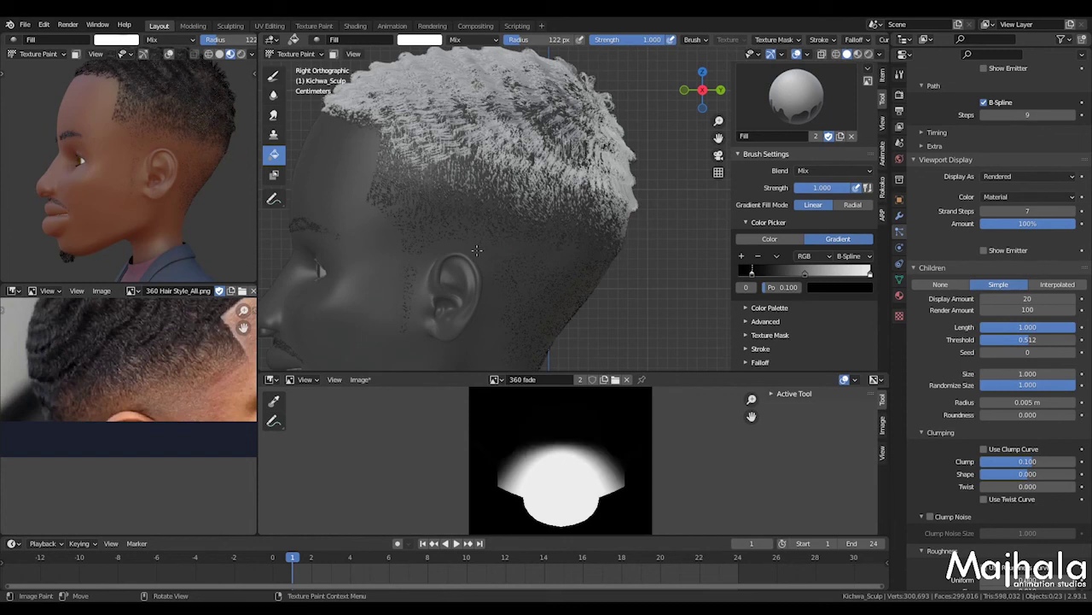
drag(476, 250, 485, 147)
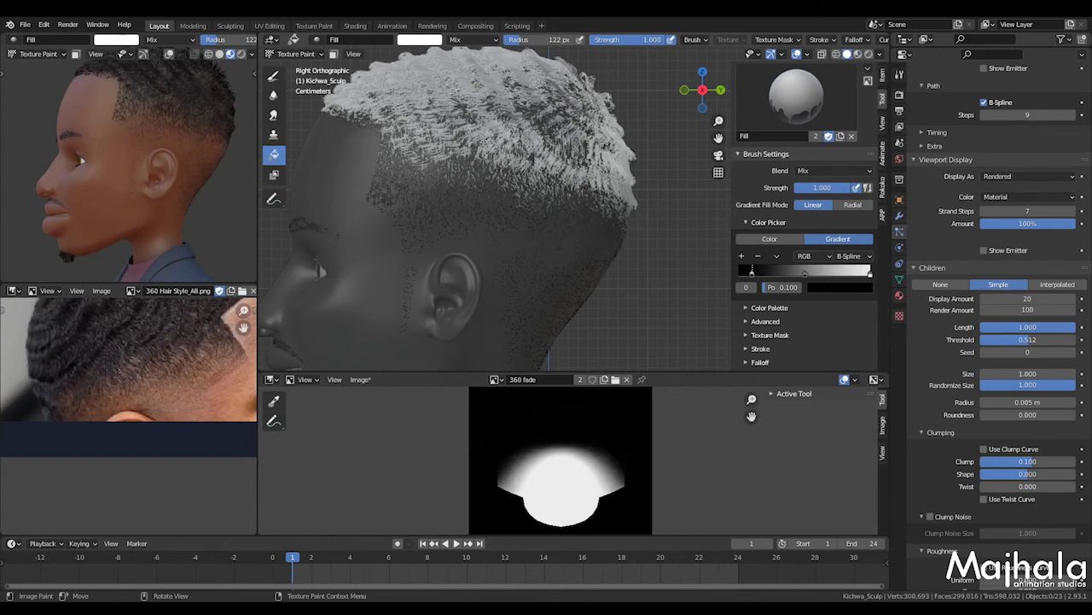
scroll(188, 217, down, 3)
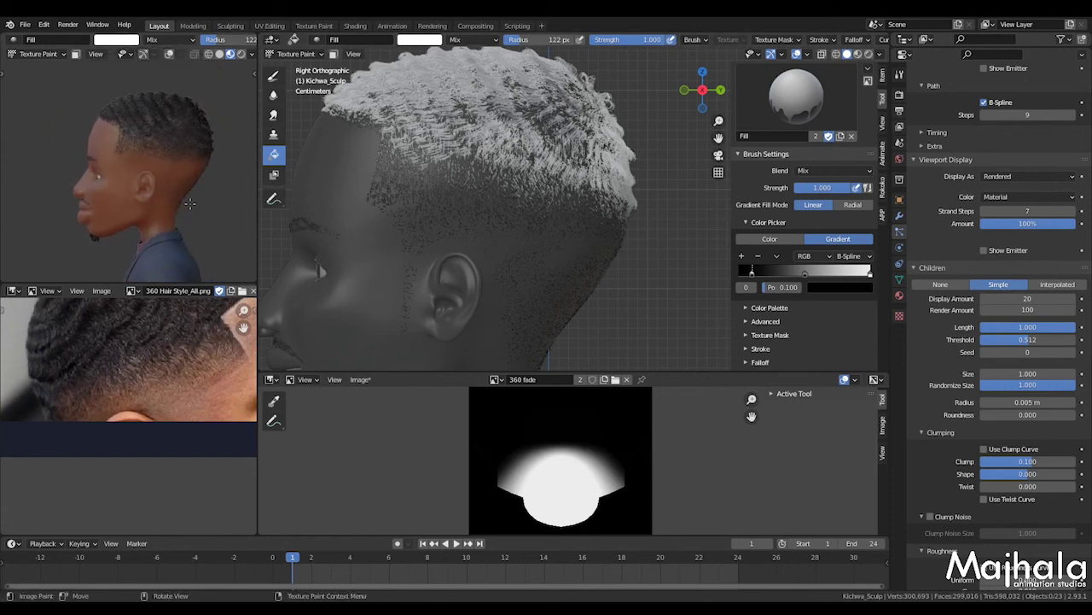
scroll(188, 218, up, 4)
scroll(157, 376, down, 5)
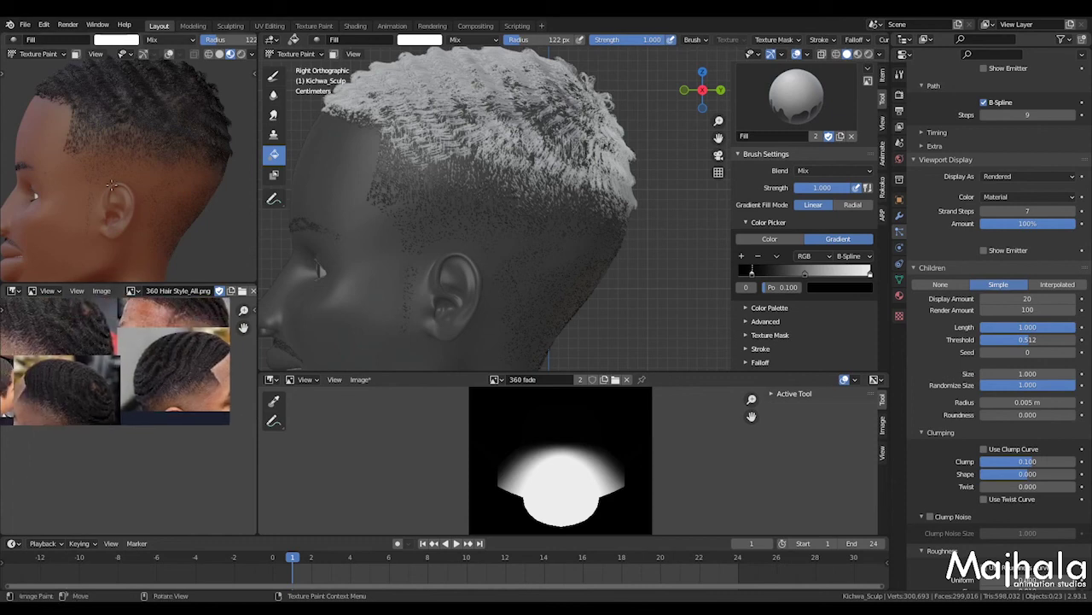
drag(413, 254, 454, 152)
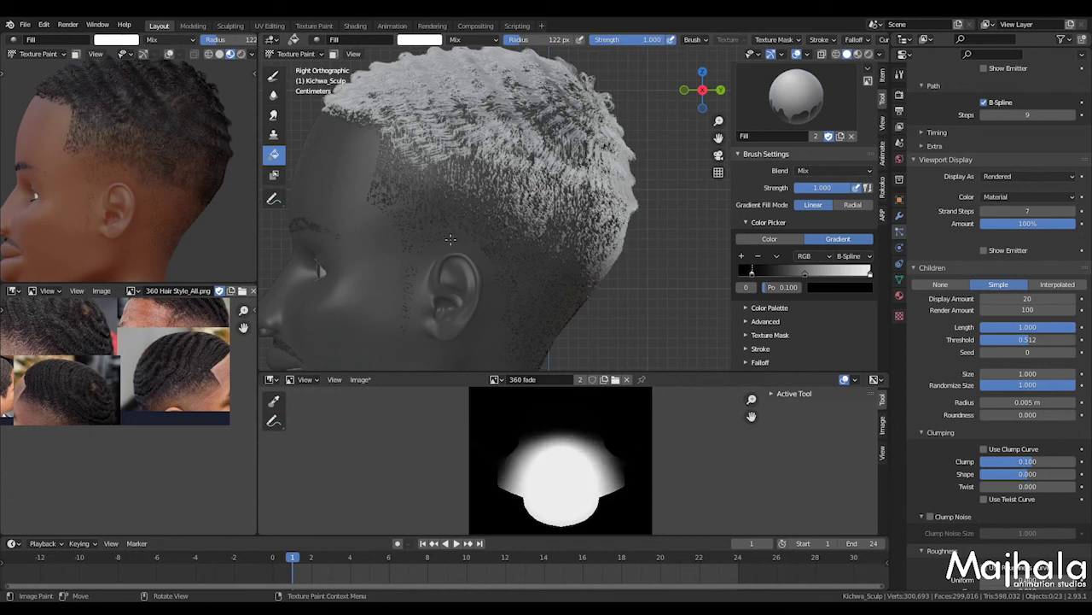
drag(447, 252, 468, 126)
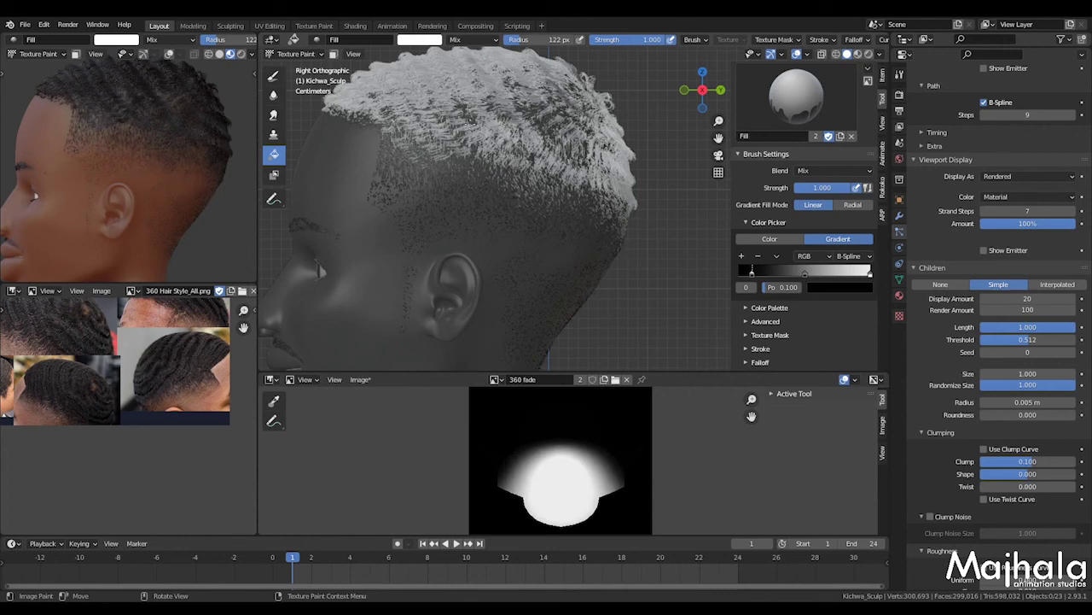
drag(447, 249, 485, 108)
drag(479, 246, 499, 101)
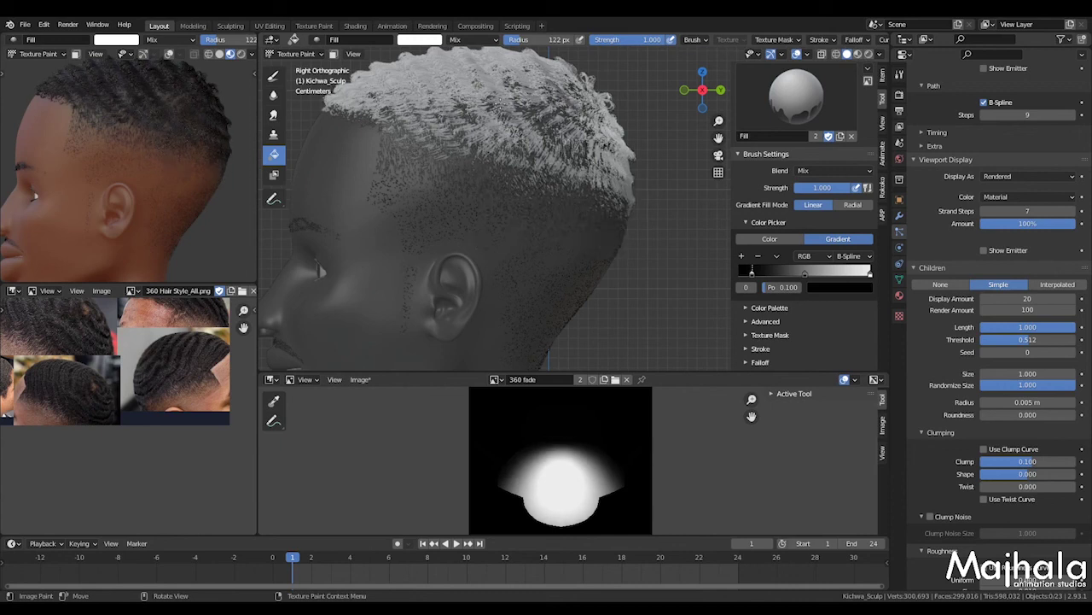
Try another upward fill from the ear's top, and inspect the colours of the three gradient stops and the Fill brush's advanced options
drag(476, 262, 506, 100)
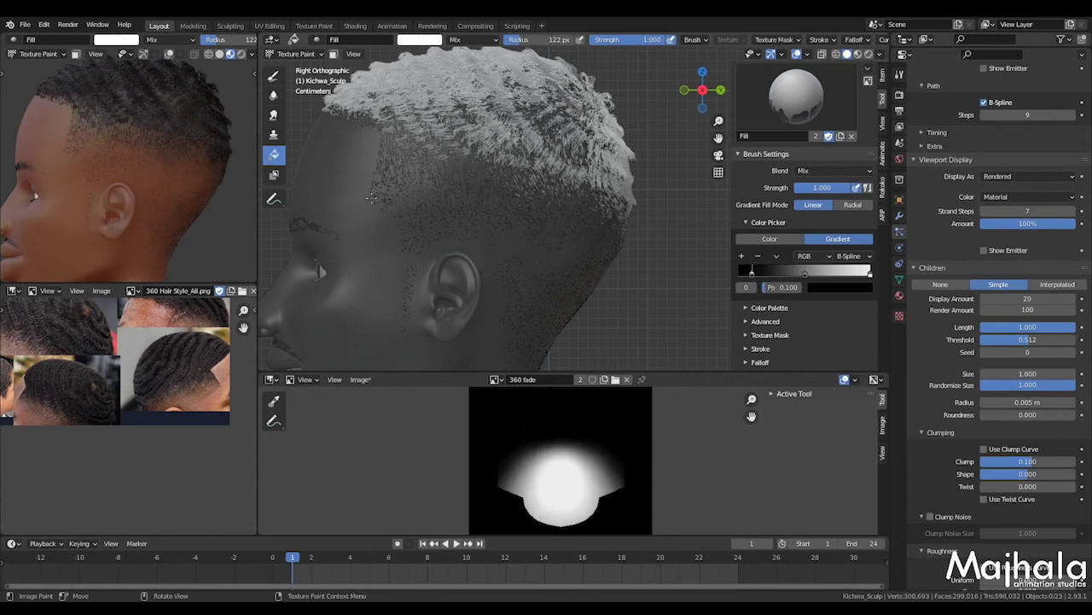
click(808, 273)
click(832, 286)
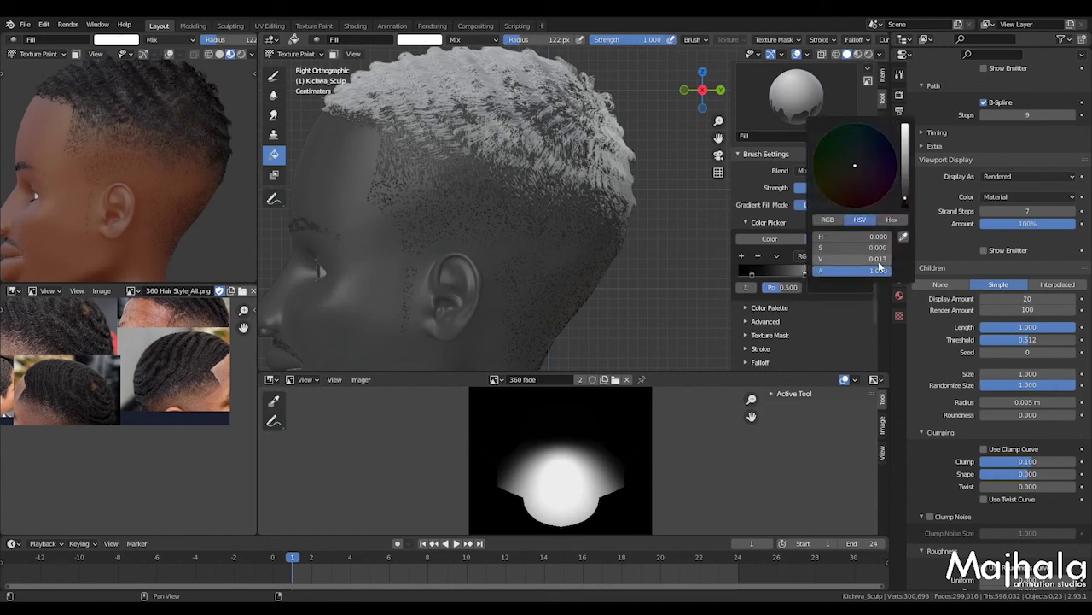
click(870, 273)
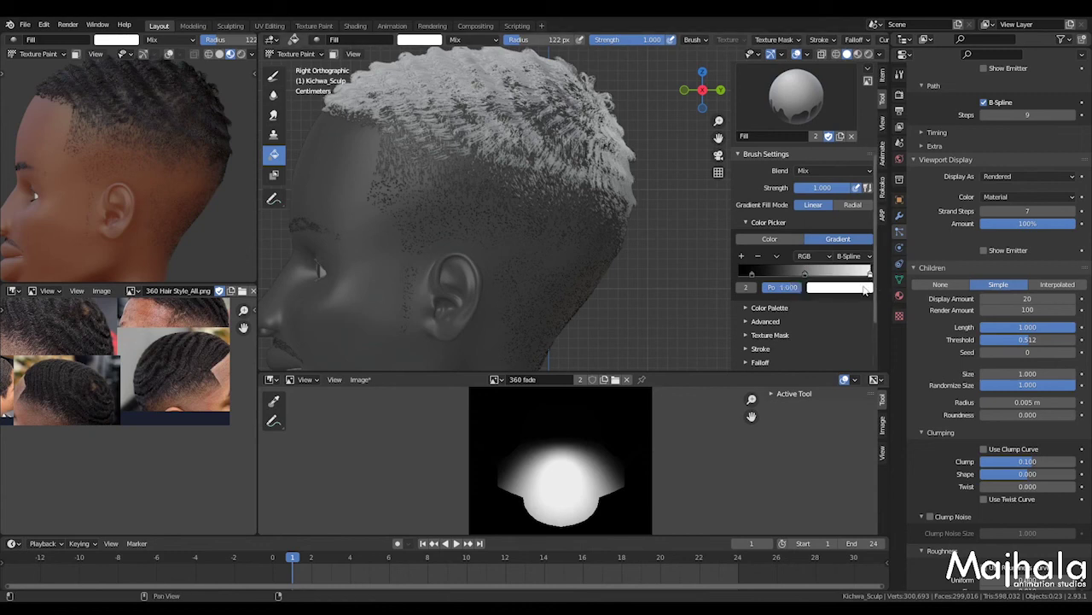
click(840, 287)
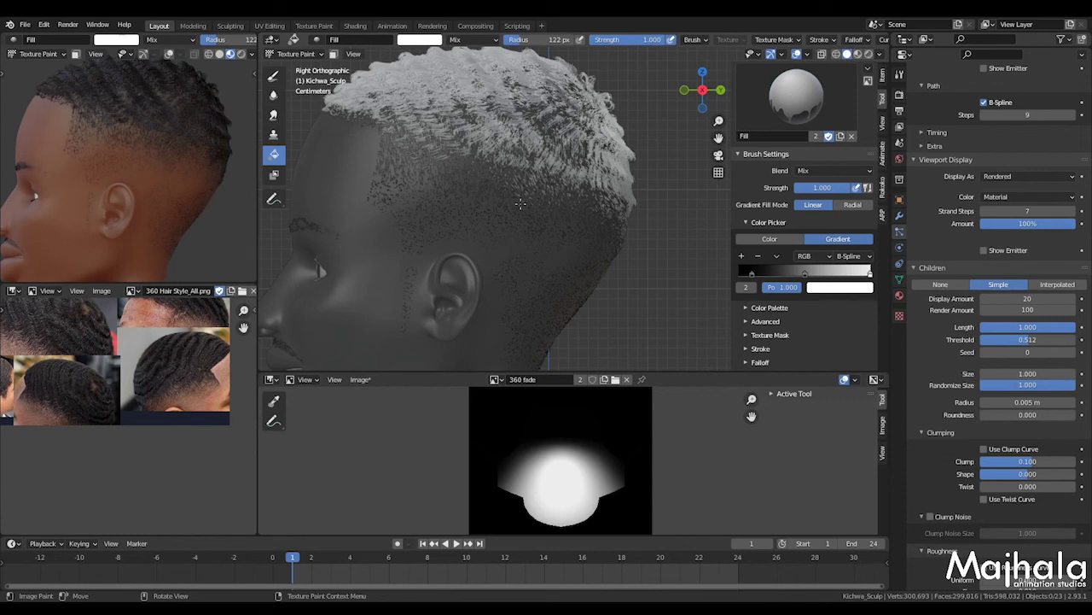
click(848, 291)
click(848, 322)
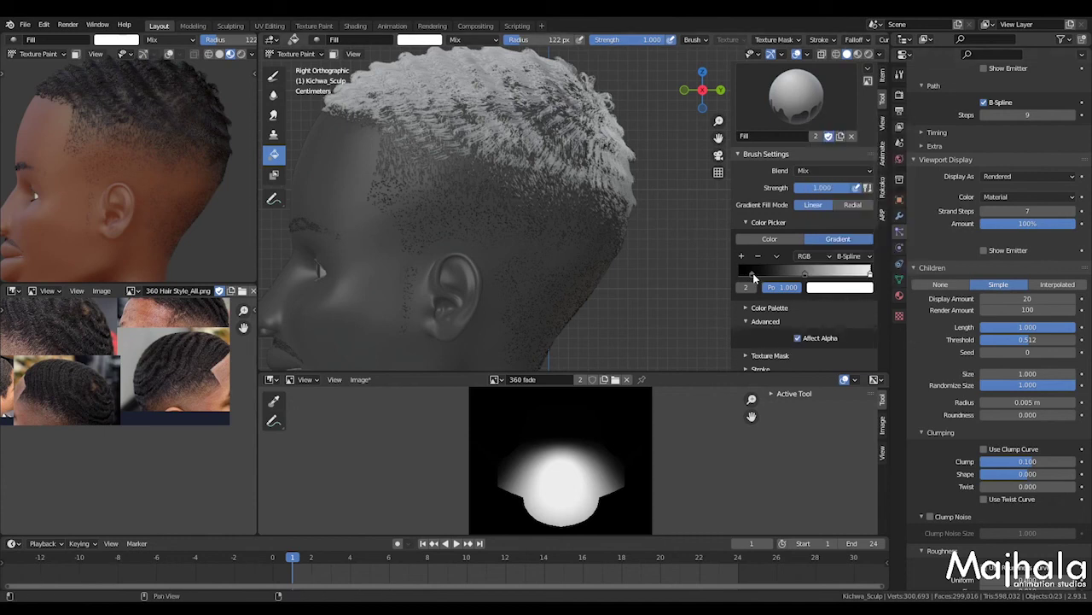
click(752, 273)
click(834, 288)
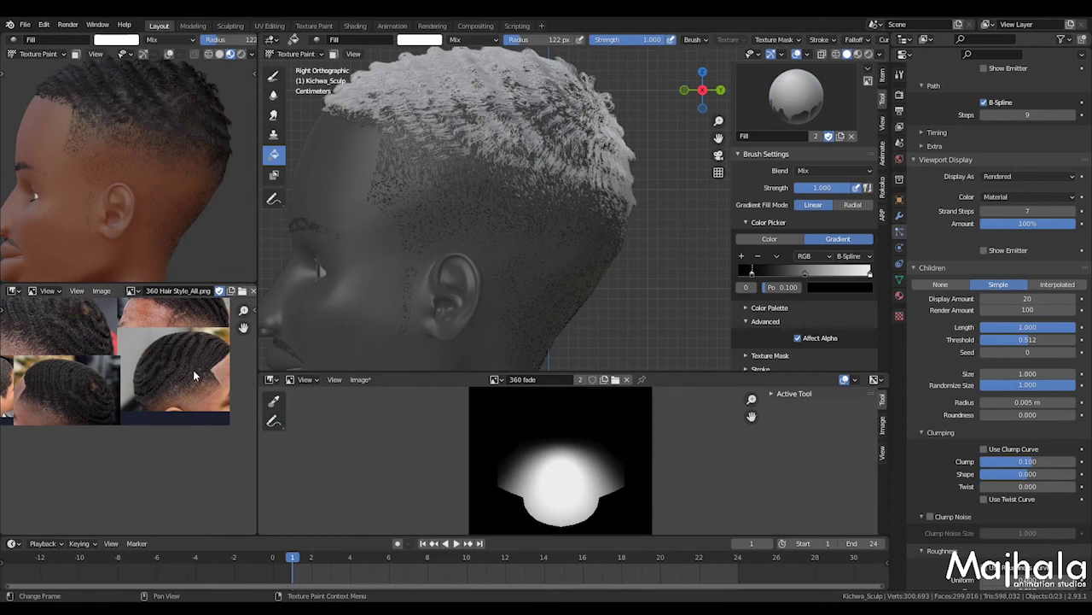
Refill the 360 fade texture with shorter upward linear gradients from the ear's top, using the faded reference photo as a guide
scroll(86, 350, down, 4)
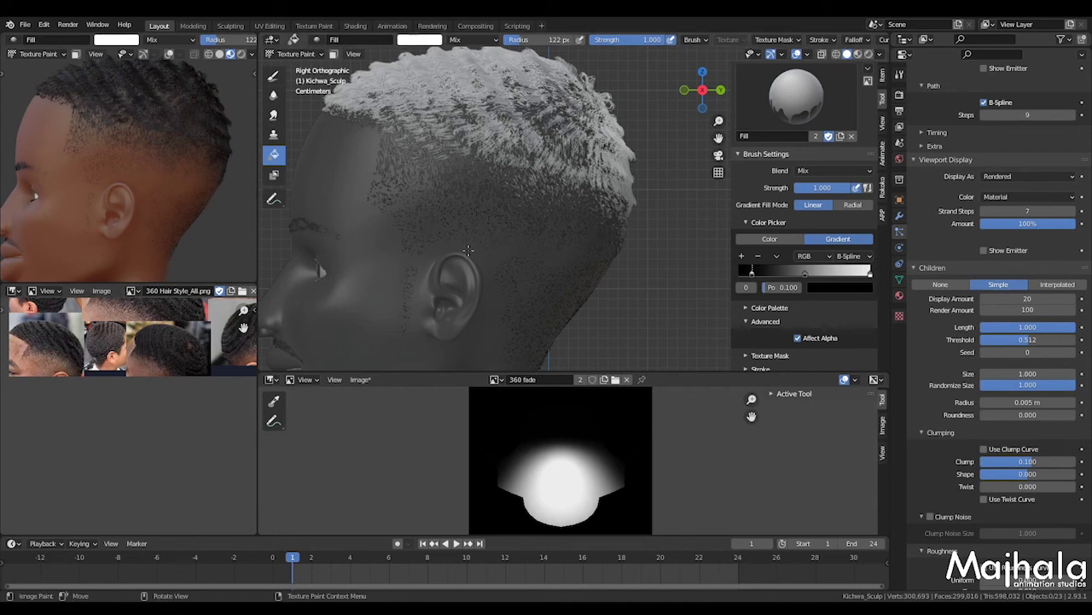
drag(467, 272, 475, 185)
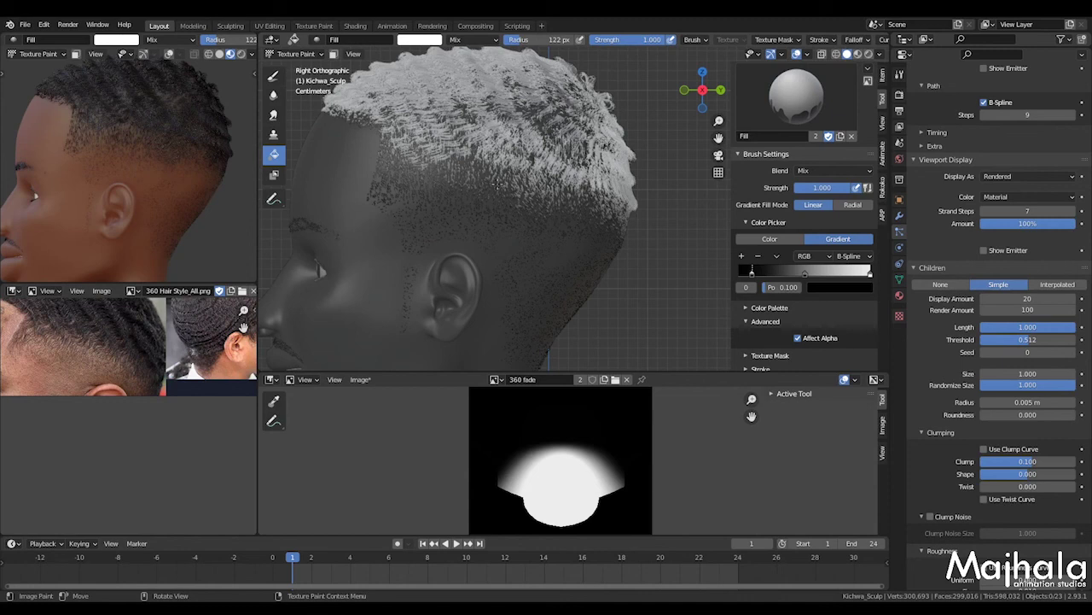
drag(458, 250, 476, 141)
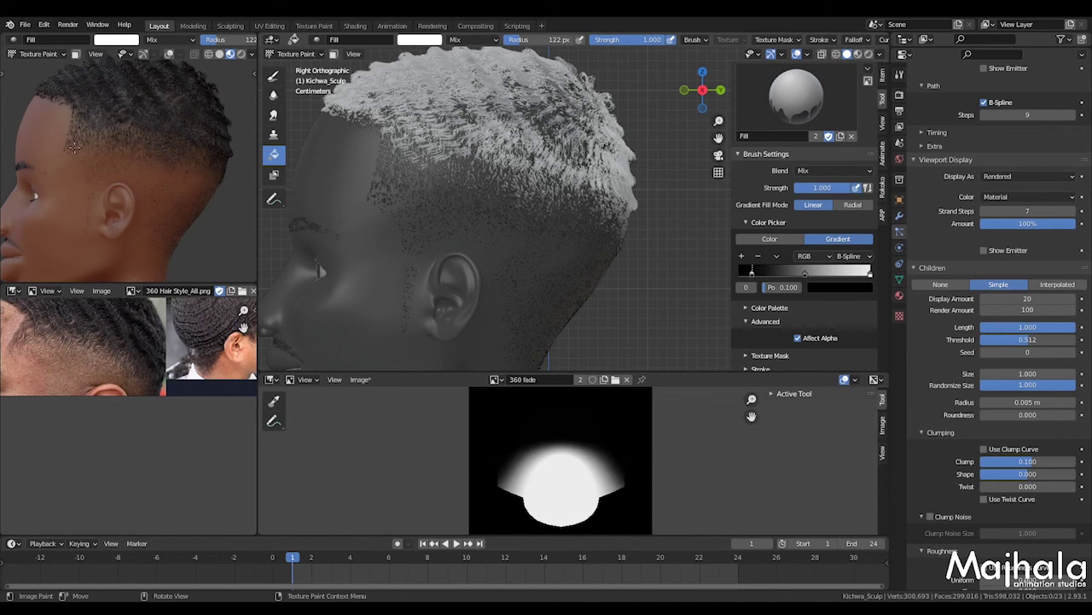
Check the fade from the back and side of the head in the material preview, and save the Blender file
scroll(74, 148, down, 4)
middle_drag(75, 184, 162, 198)
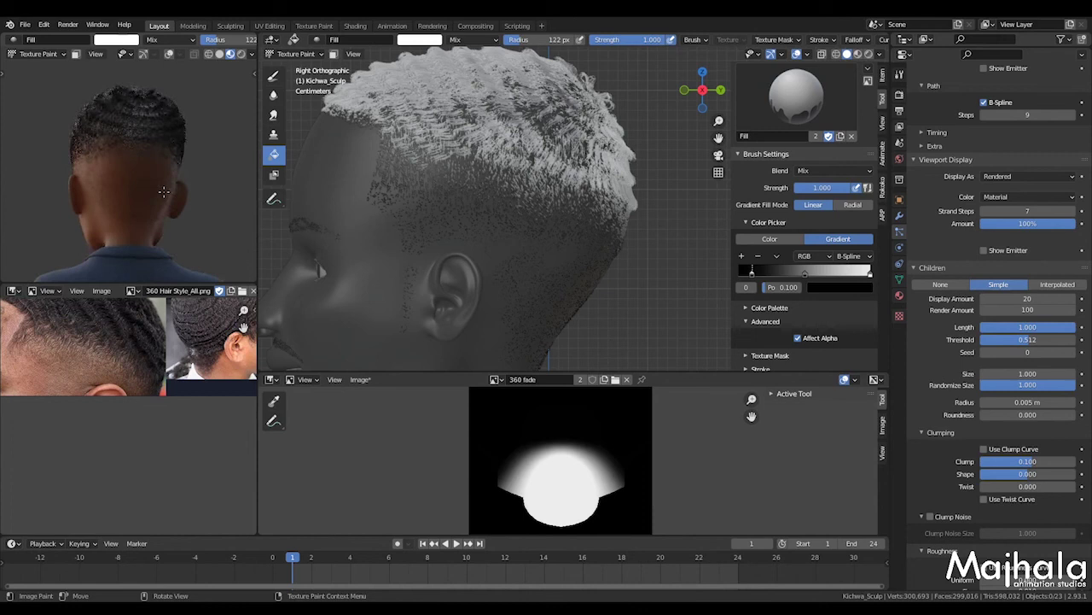
scroll(137, 163, up, 5)
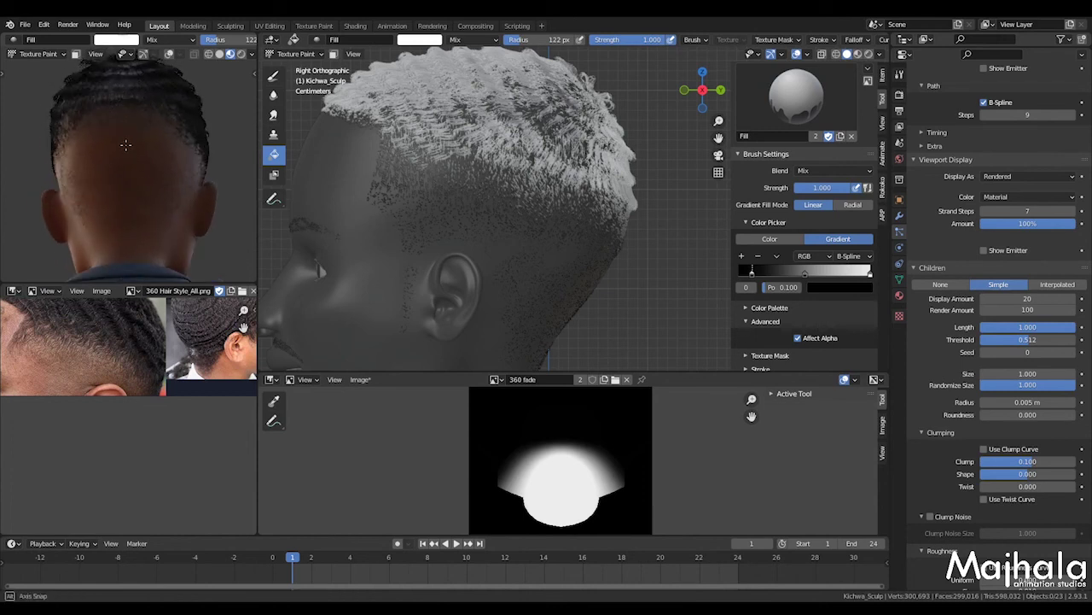
middle_drag(128, 152, 168, 191)
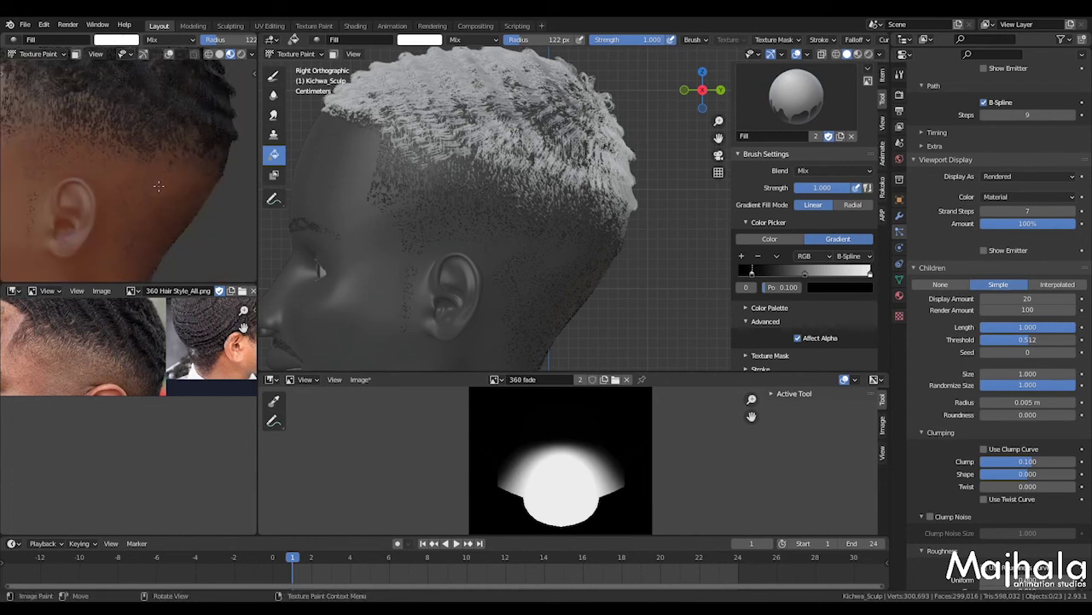
scroll(158, 185, down, 5)
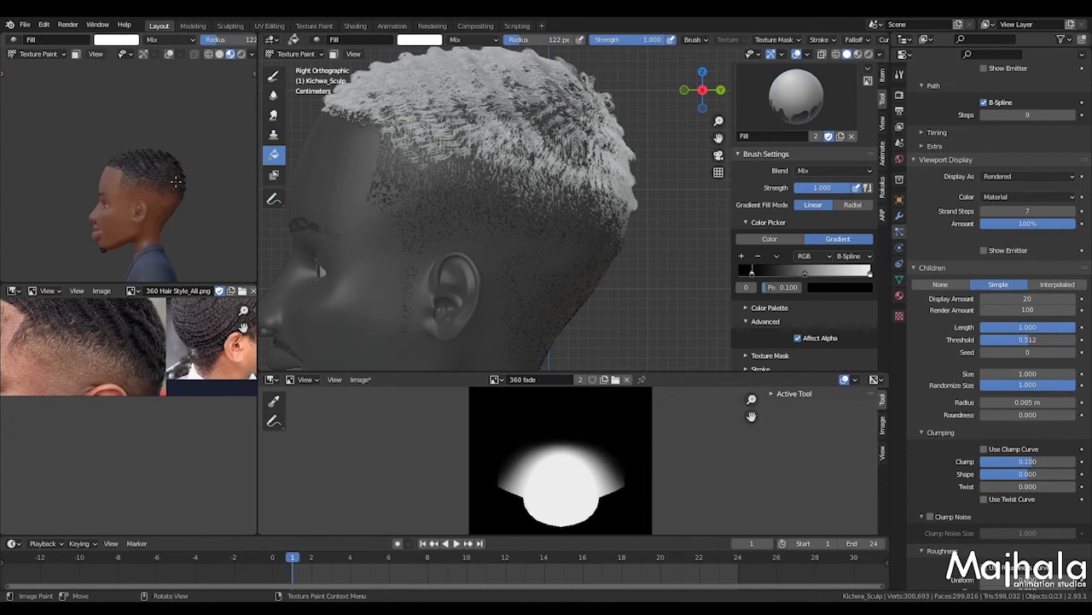
key(ctrl+s)
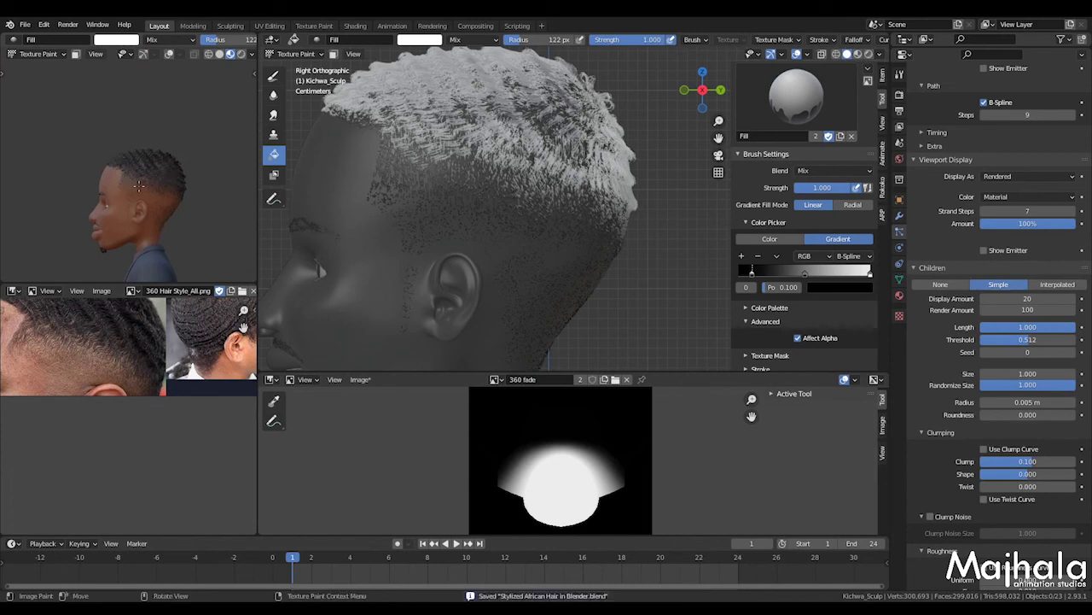
Save the painted 360 fade image
key(ctrl+Tab)
scroll(492, 216, down, 3)
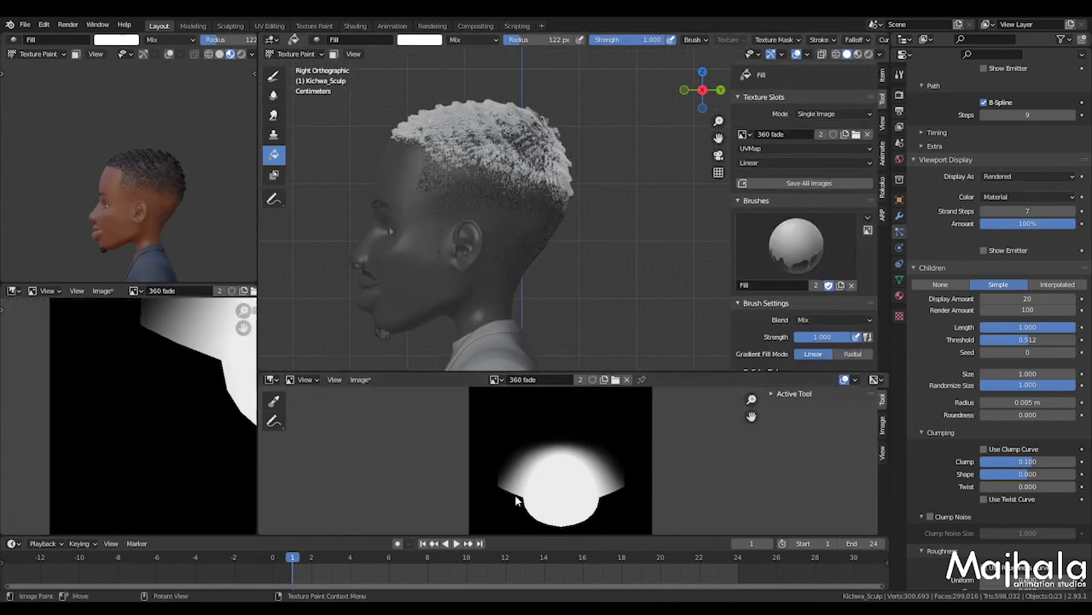
scroll(484, 491, down, 1)
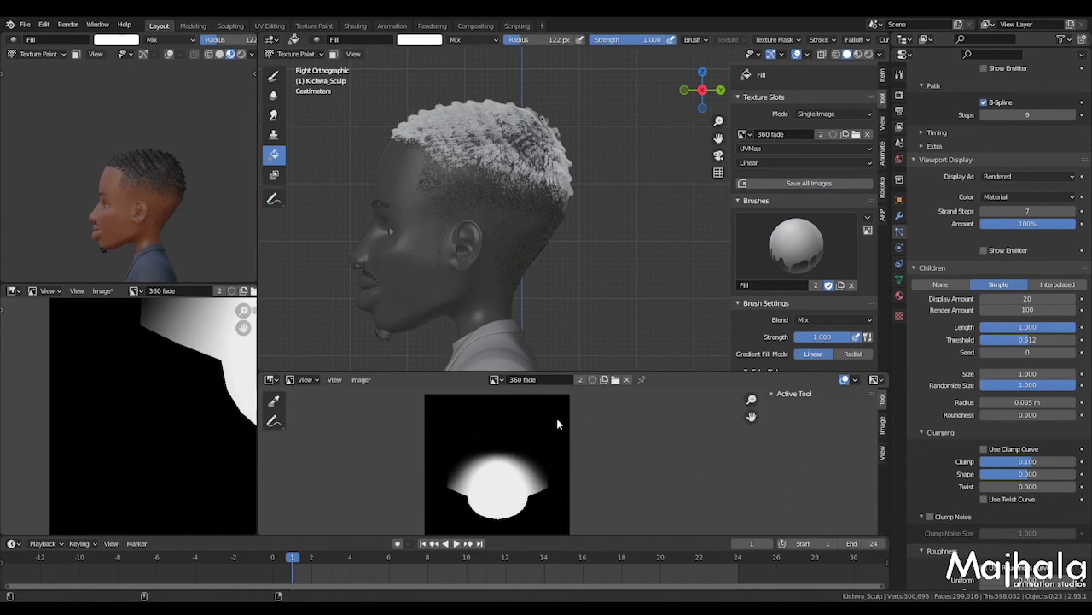
key(alt+s)
middle_drag(627, 464, 639, 466)
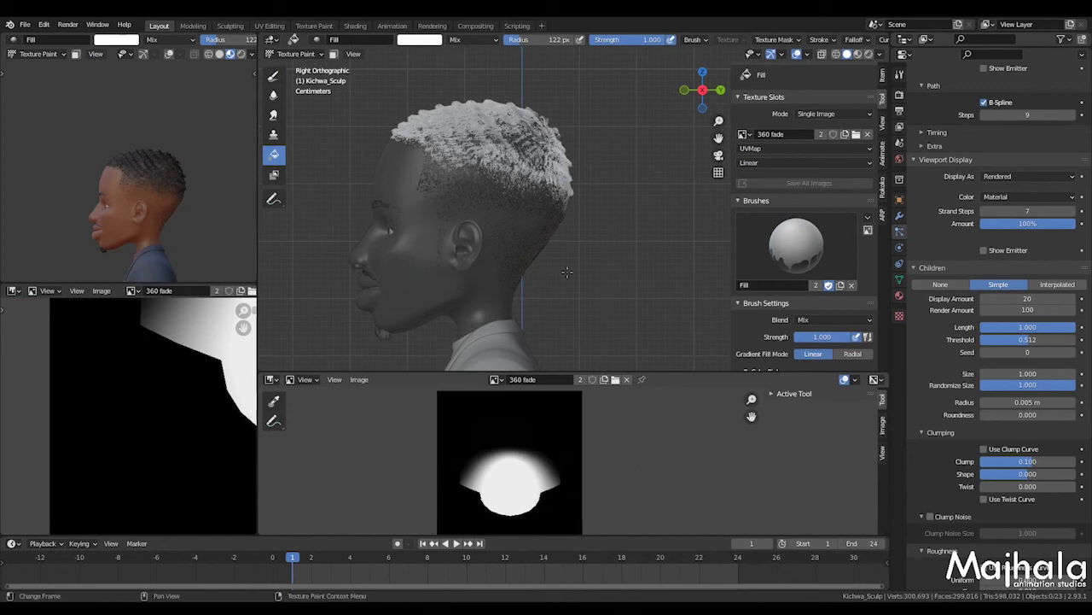
Review the material choices of the 360 Hair Style with fade particle system, collapse its Render and Viewport Display settings, and inspect the fade up close
scroll(982, 384, up, 9)
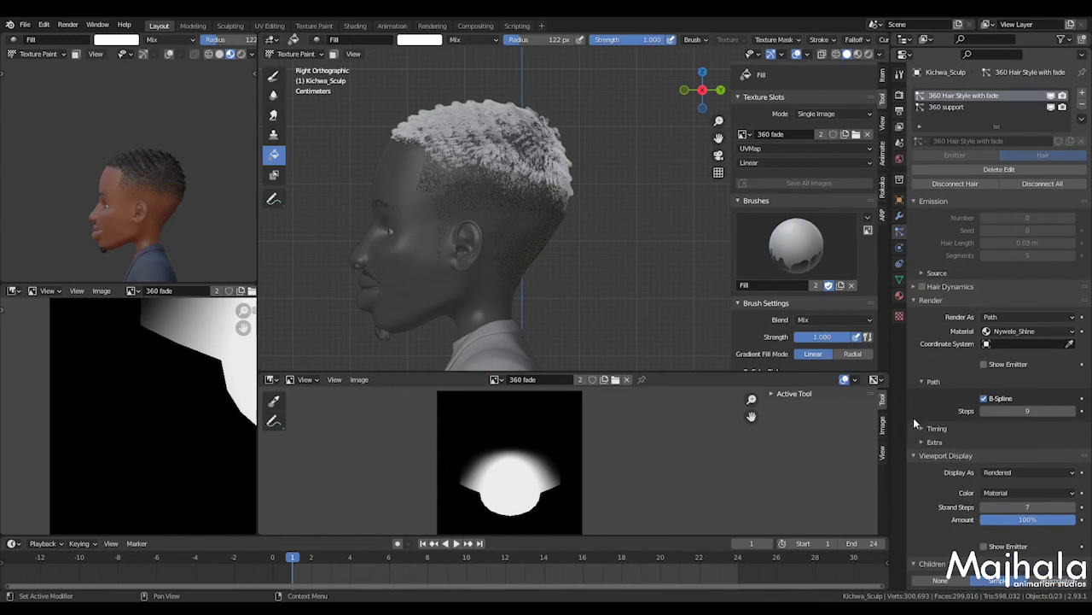
click(918, 300)
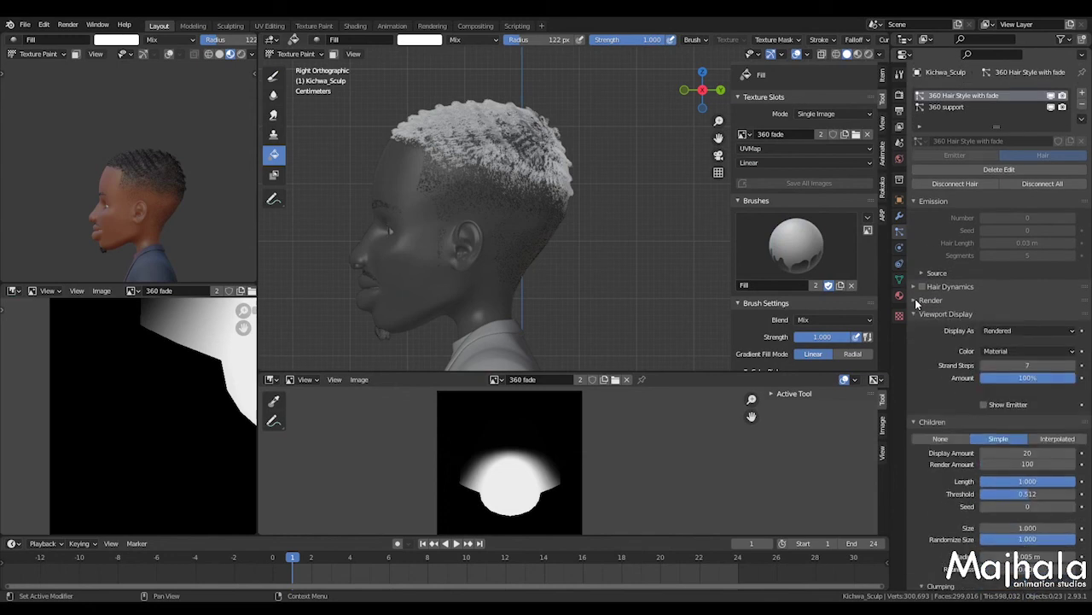
click(916, 301)
click(1022, 331)
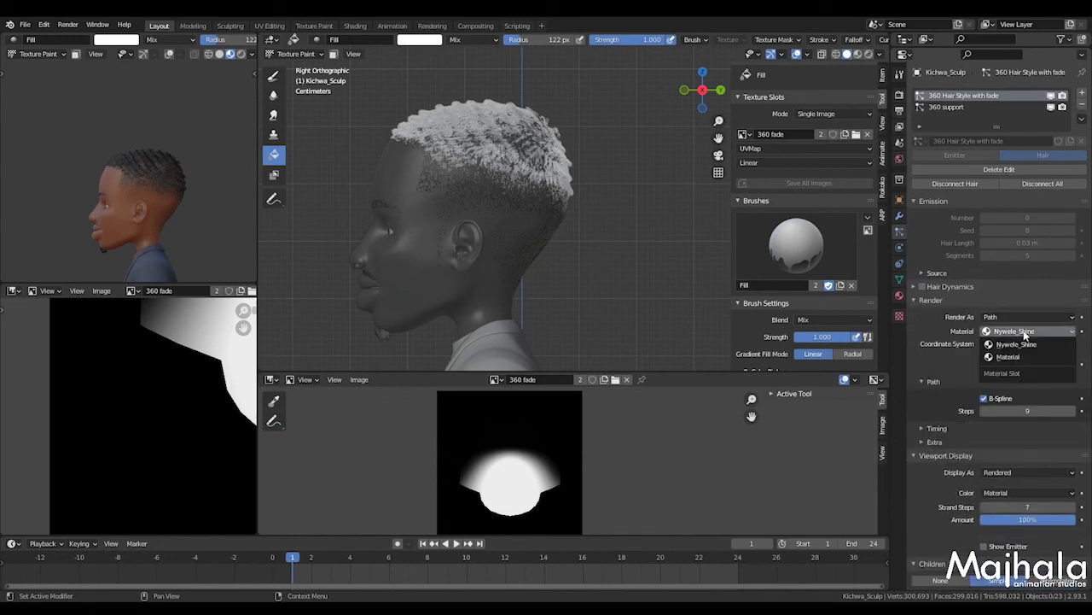
click(915, 299)
click(914, 314)
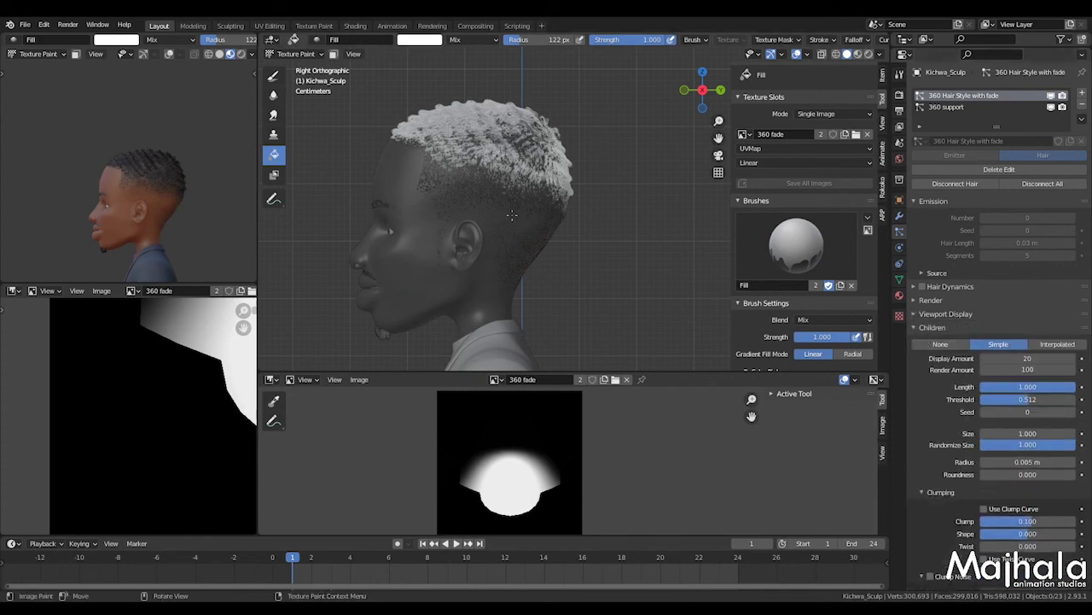
scroll(160, 215, up, 6)
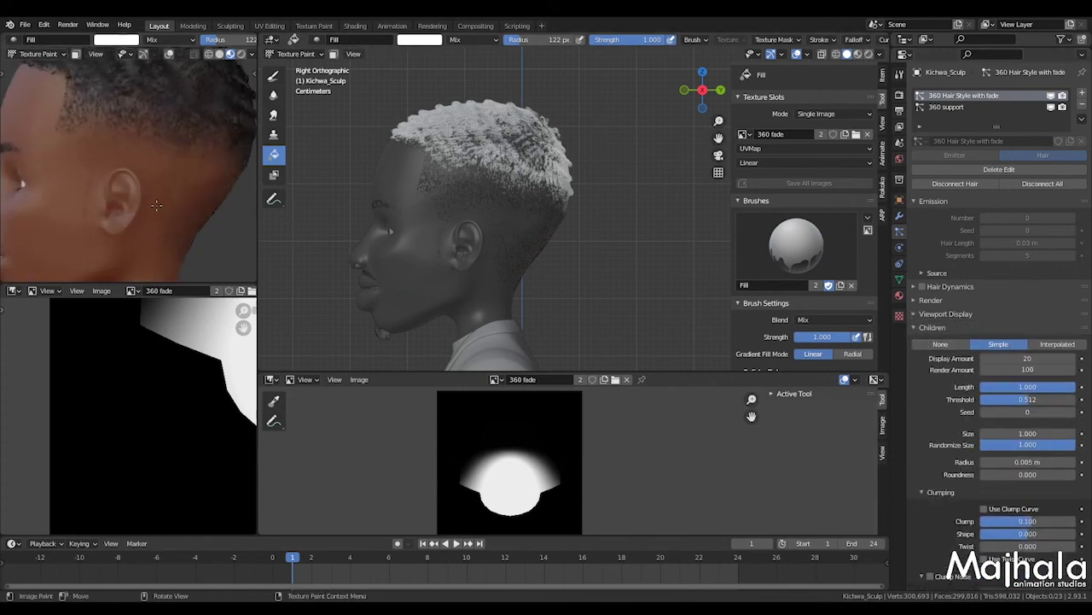
scroll(159, 204, down, 5)
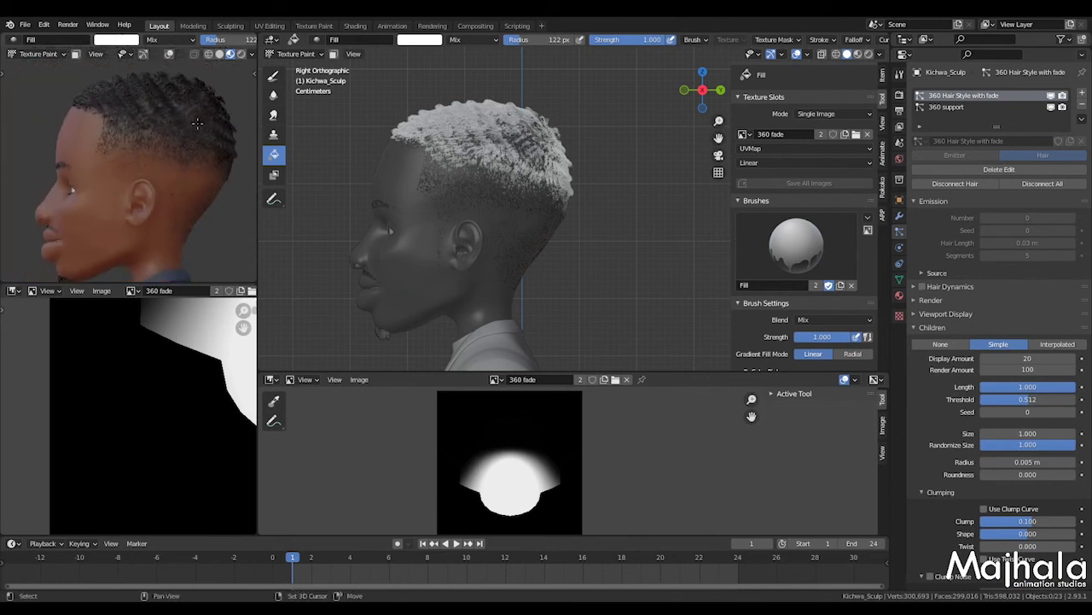